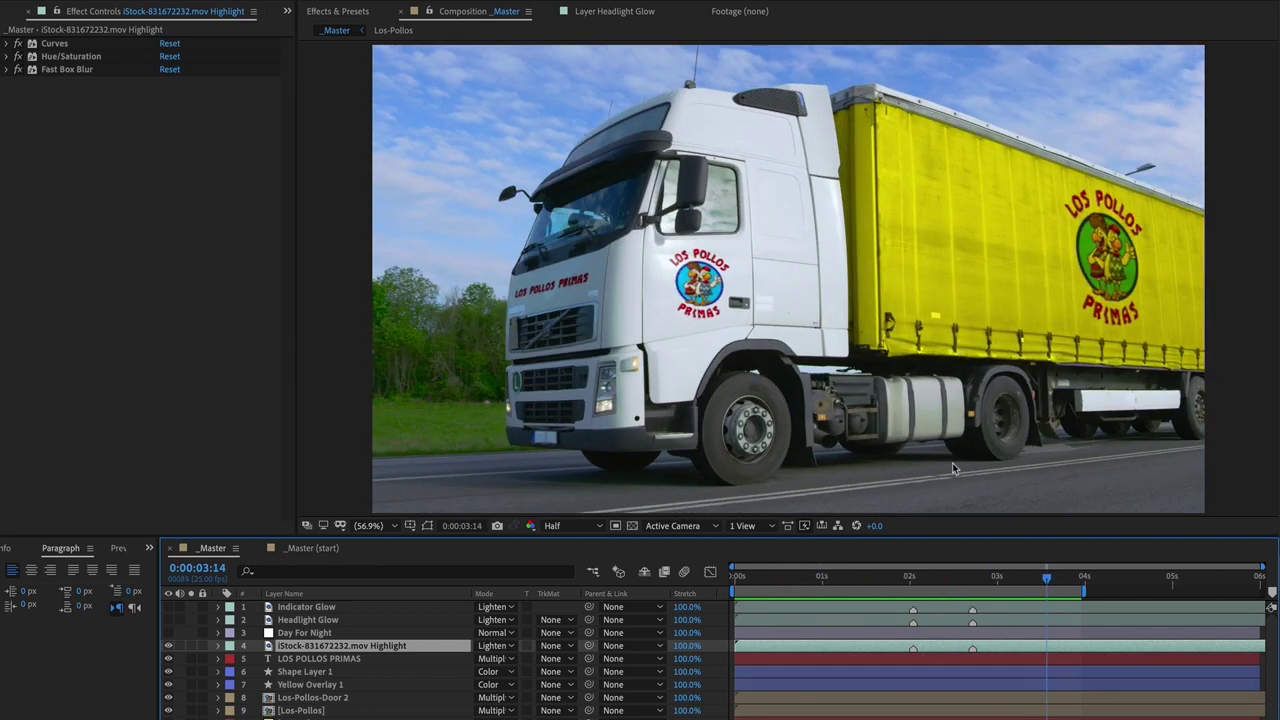
- Preview the finished truck shot in the _Master composition and open the _Master (start) composition
drag(826, 583, 928, 581)
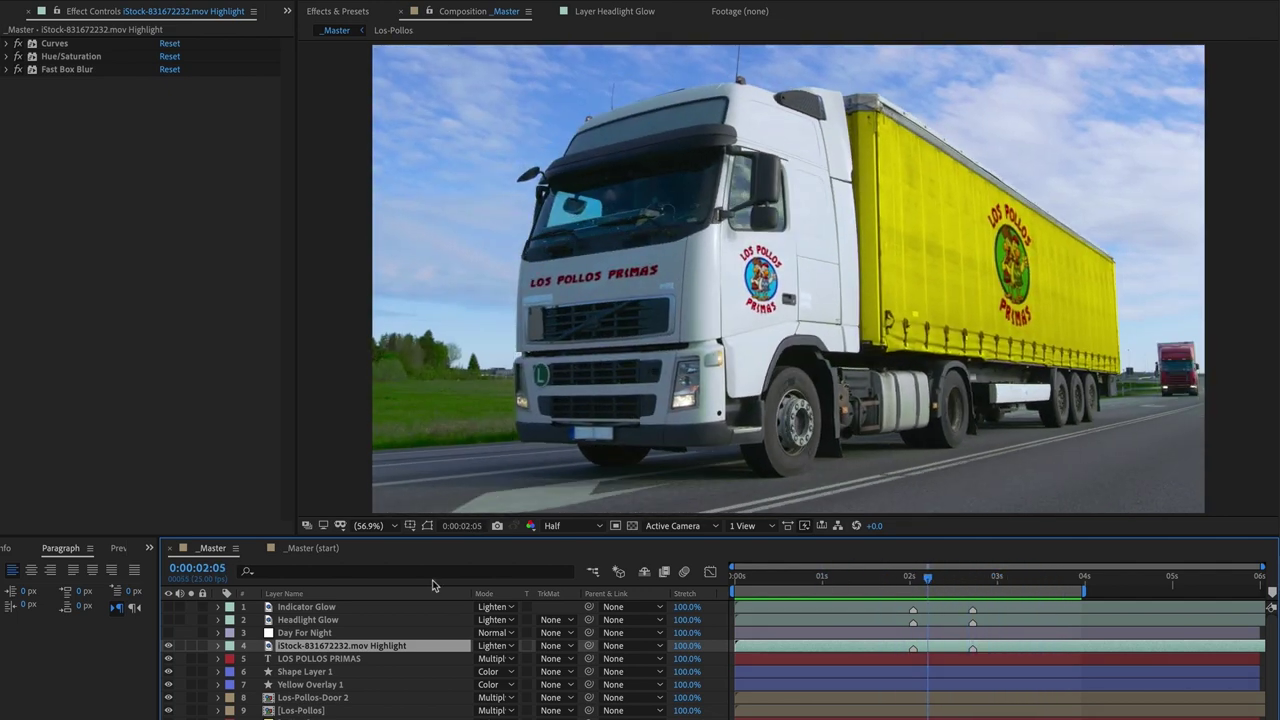
click(318, 556)
drag(760, 582, 952, 594)
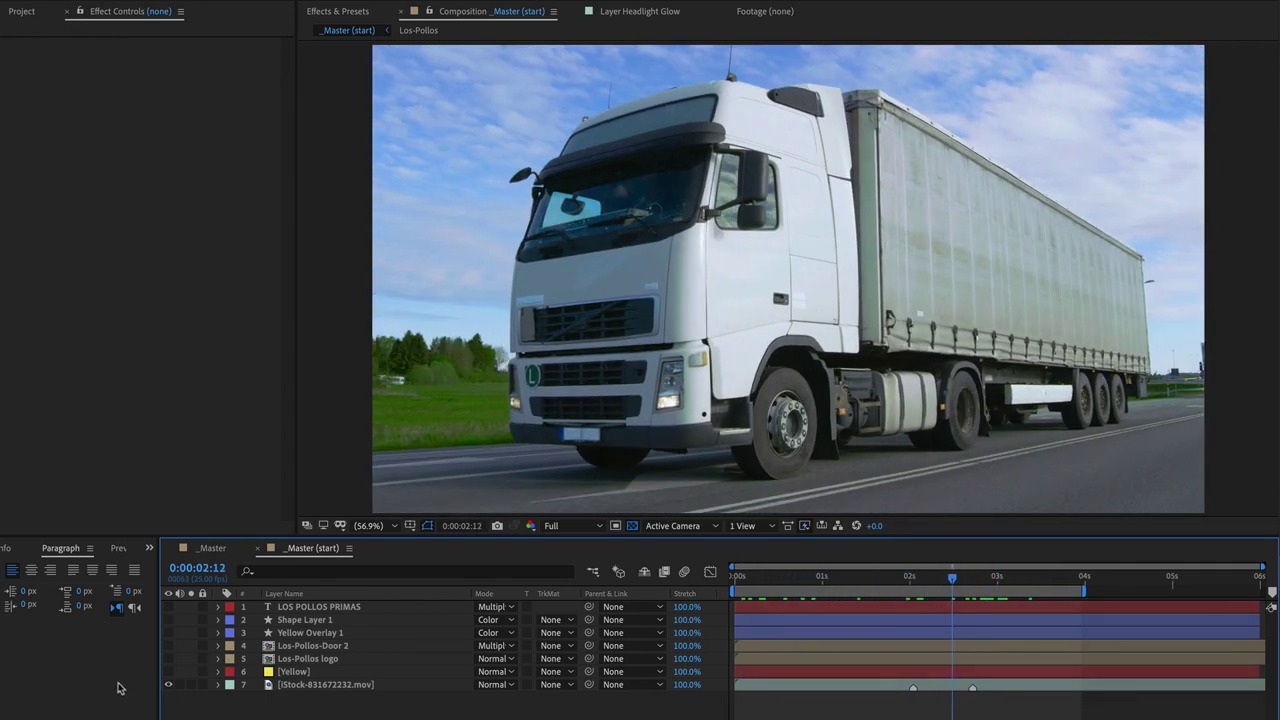
- Preview the Los-Pollos logo layer on the trailer up to 0:00:01:24 and hide it again
click(168, 658)
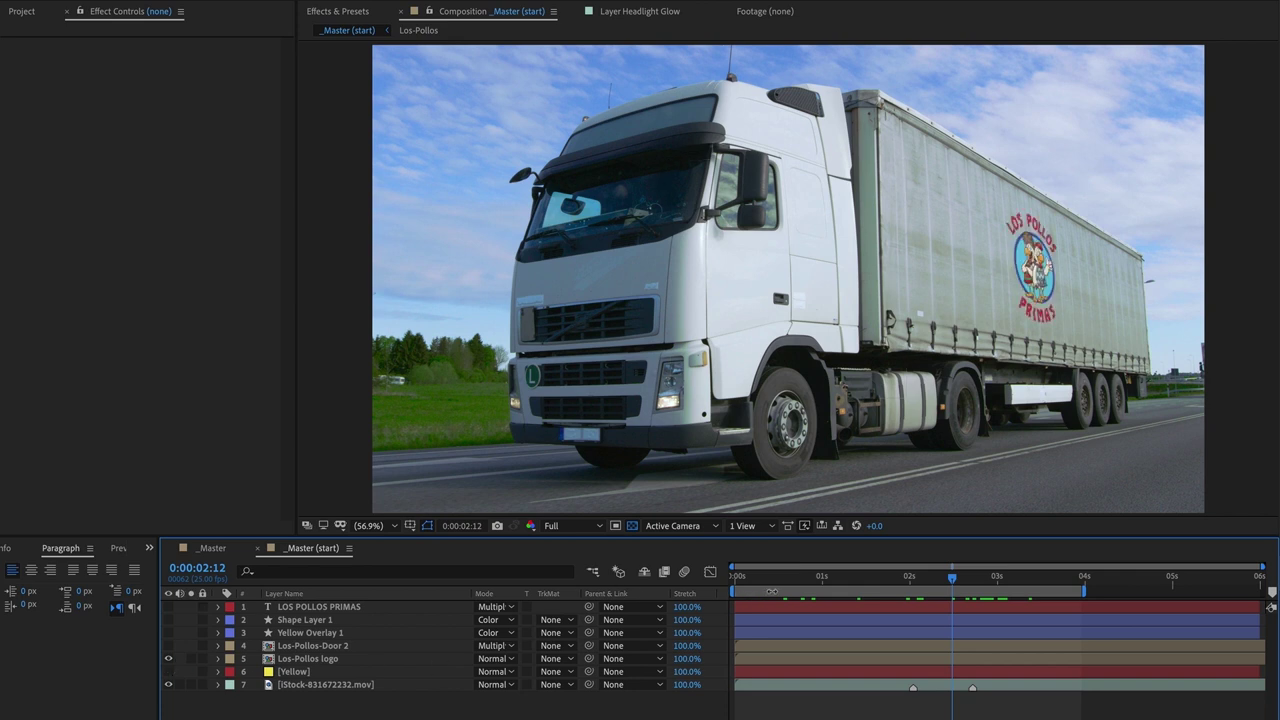
drag(840, 580, 906, 584)
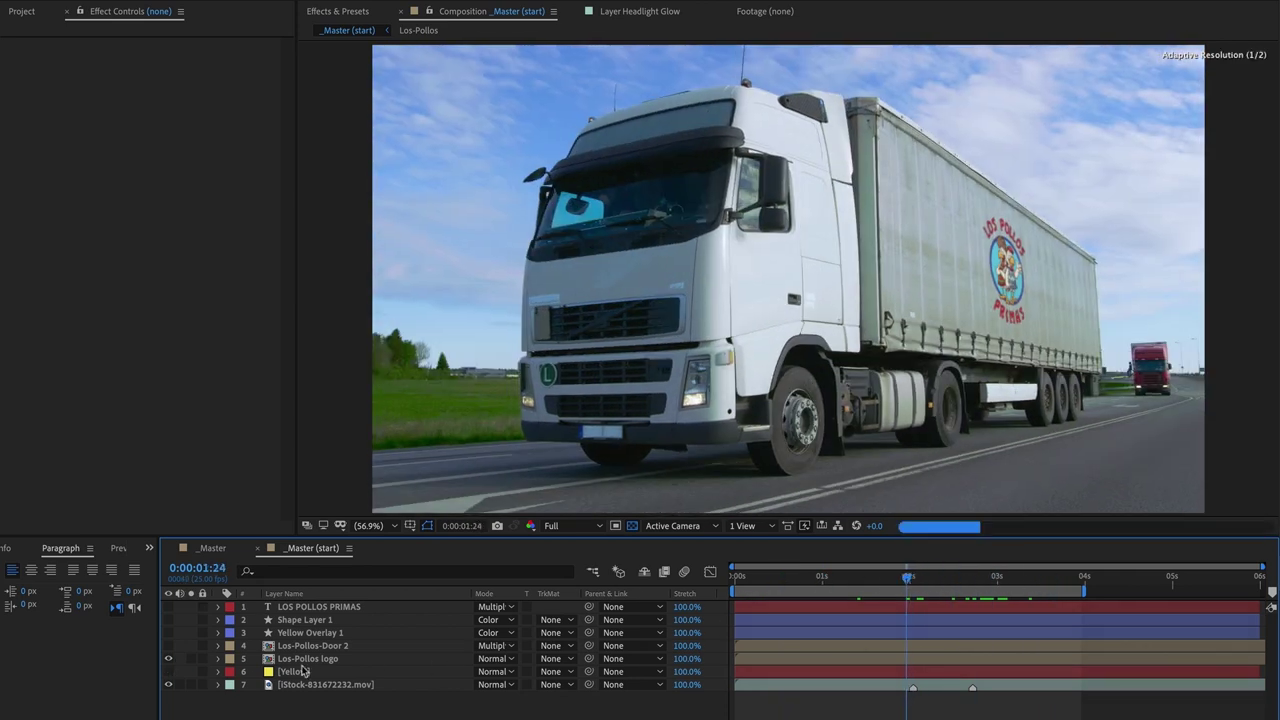
click(168, 658)
- Make the Yellow solid visible and apply the RG VFX King Pin Tracker effect to it
click(302, 671)
click(169, 672)
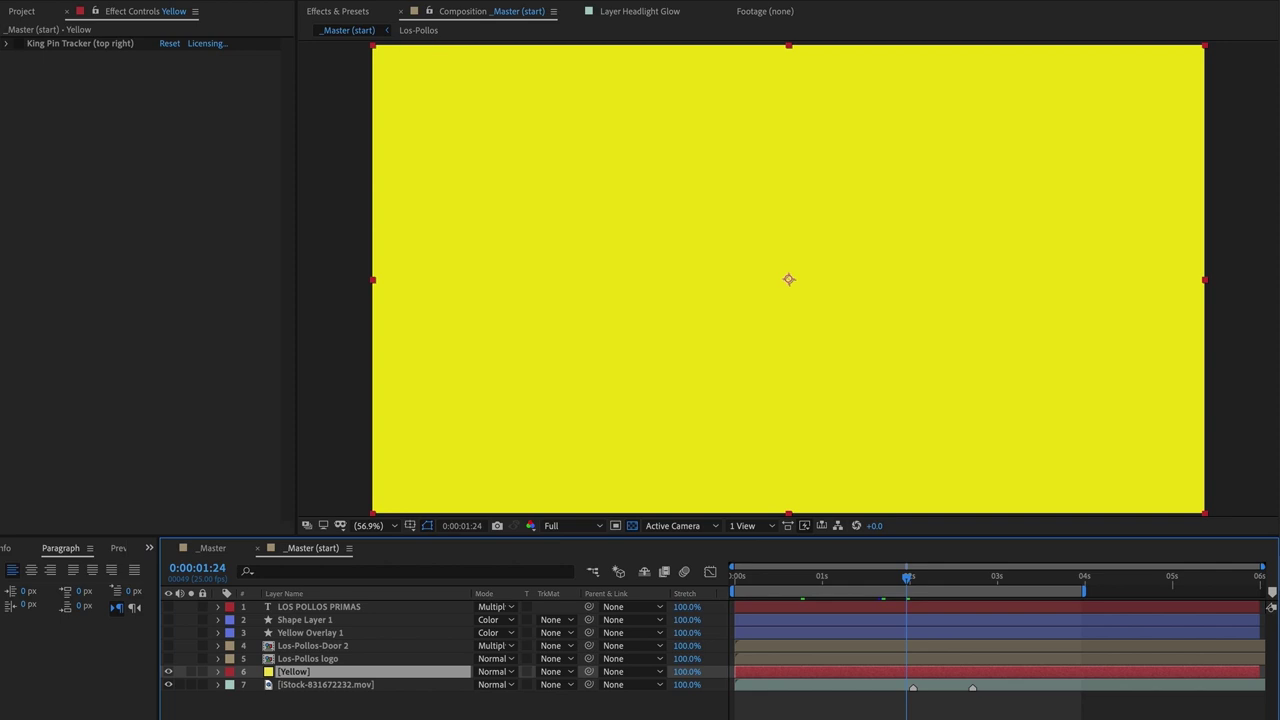
click(320, 0)
mouse_move(386, 522)
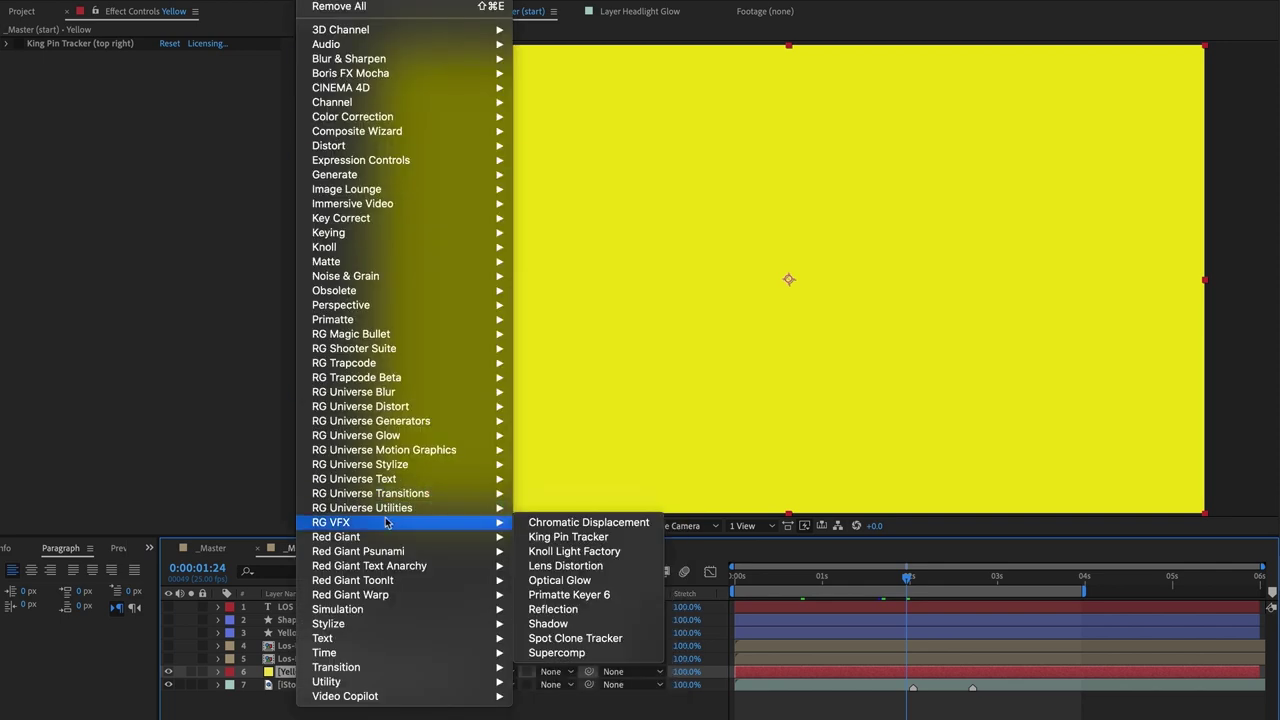
click(619, 538)
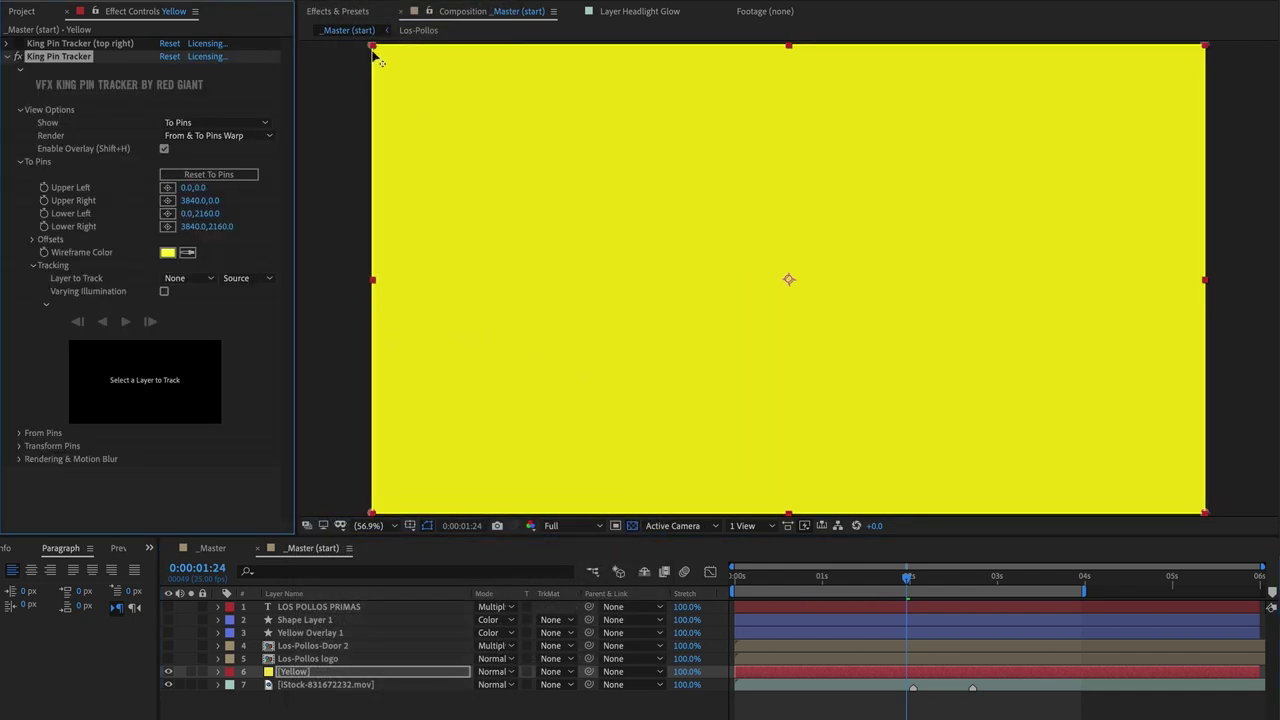
- Place the four To Pins corners of the yellow solid roughly on the corners of the trailer's side panel
drag(371, 47, 878, 118)
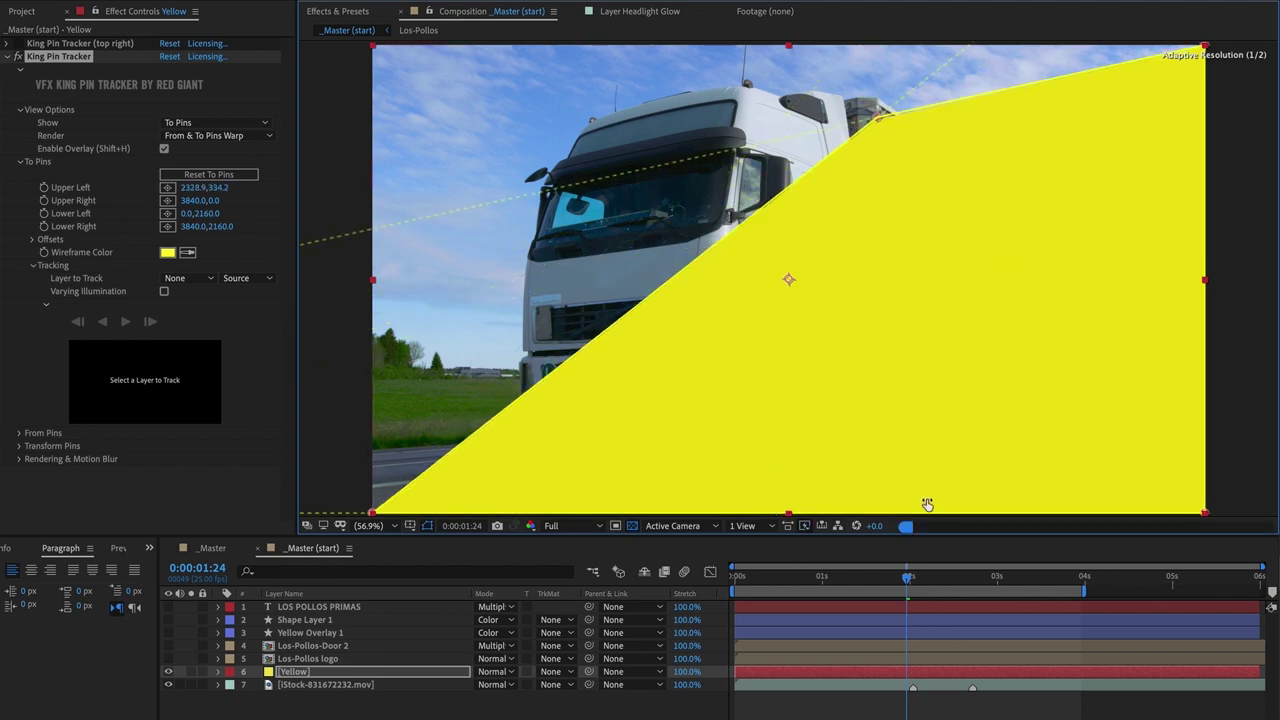
drag(1205, 48, 1127, 204)
drag(1205, 513, 1078, 395)
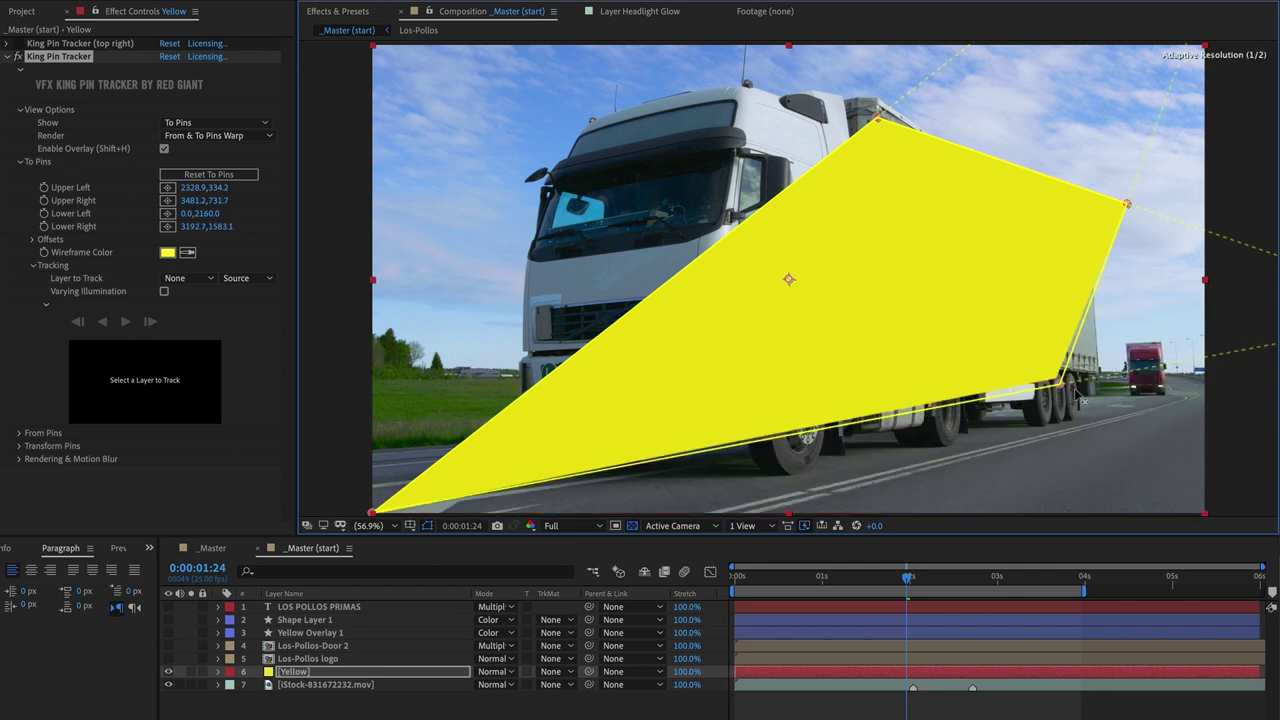
drag(373, 512, 892, 330)
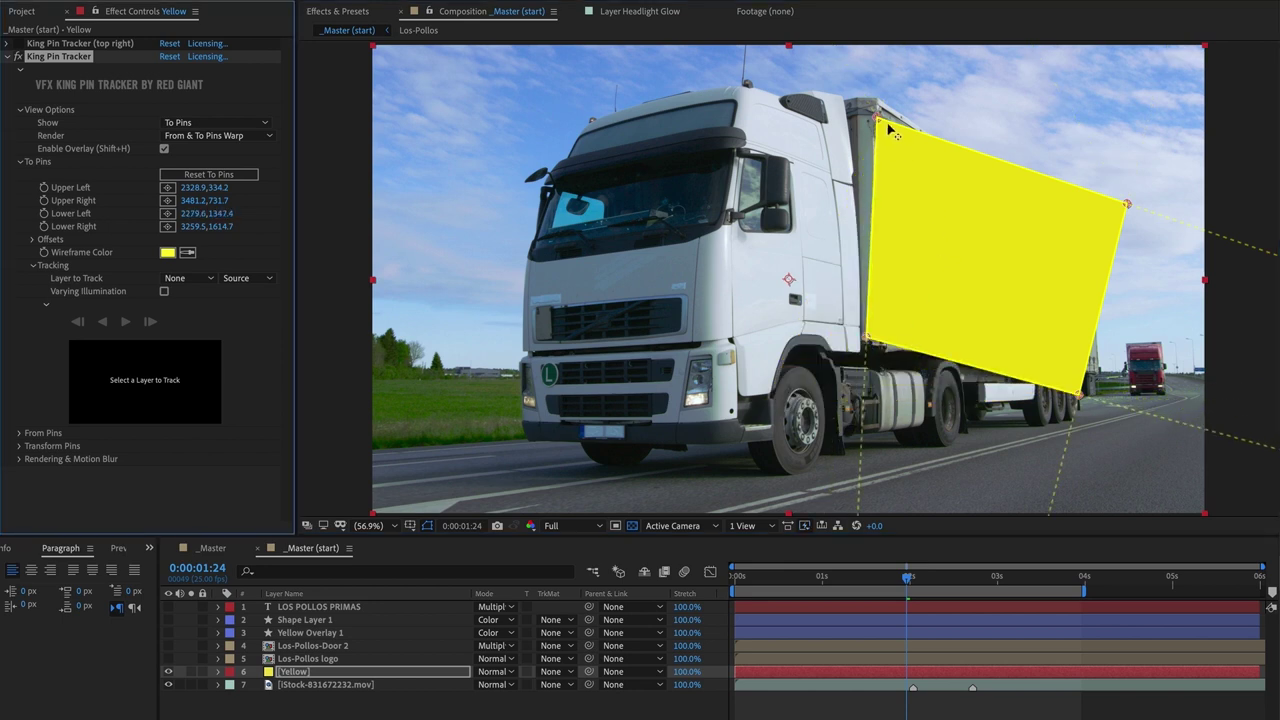
drag(1125, 210, 1095, 270)
drag(1080, 396, 1100, 374)
drag(872, 341, 881, 348)
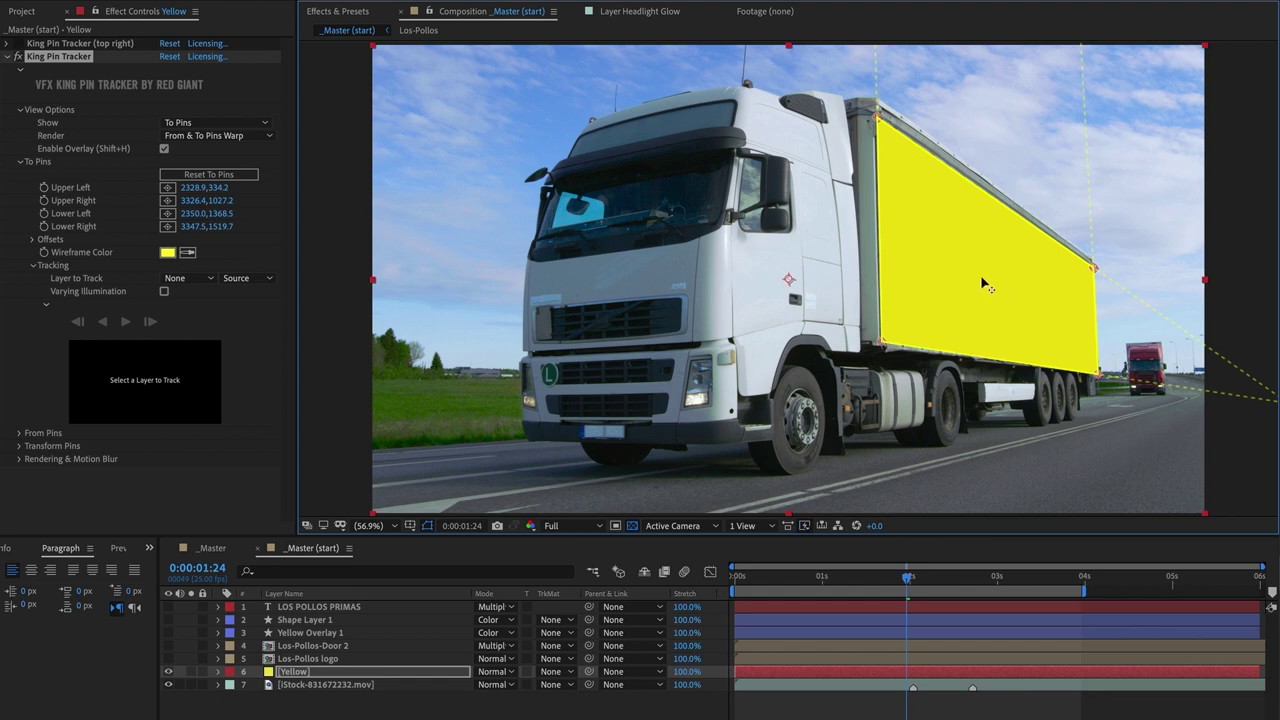
- Fine-tune the yellow solid's pins and edges in an enlarged view so they line up with the trailer side's outline
key(grave)
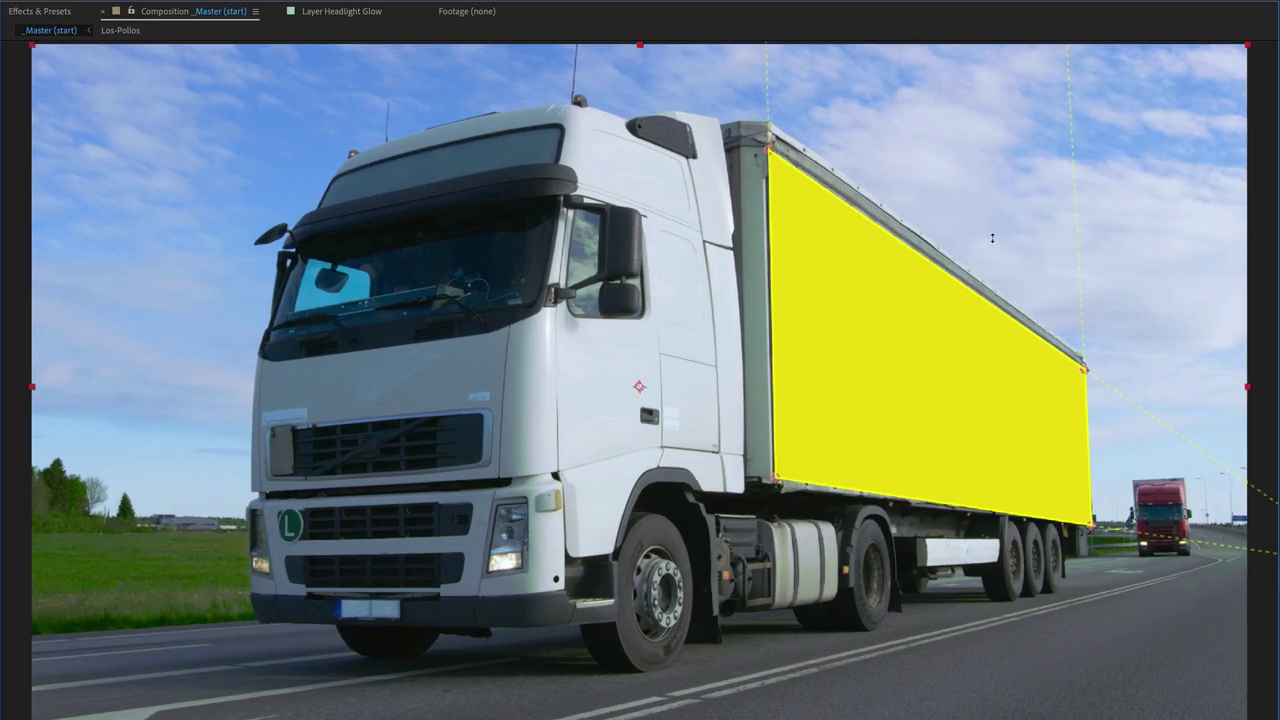
key(period)
drag(1057, 166, 780, 258)
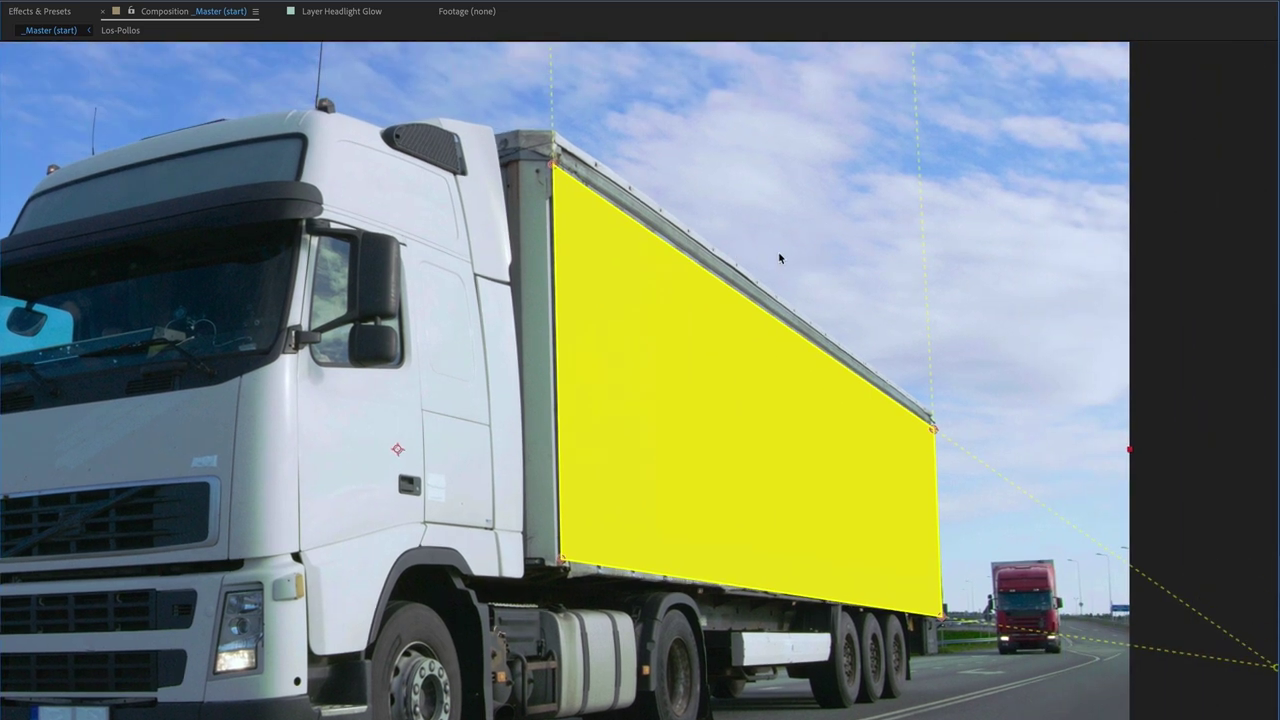
drag(572, 198, 536, 200)
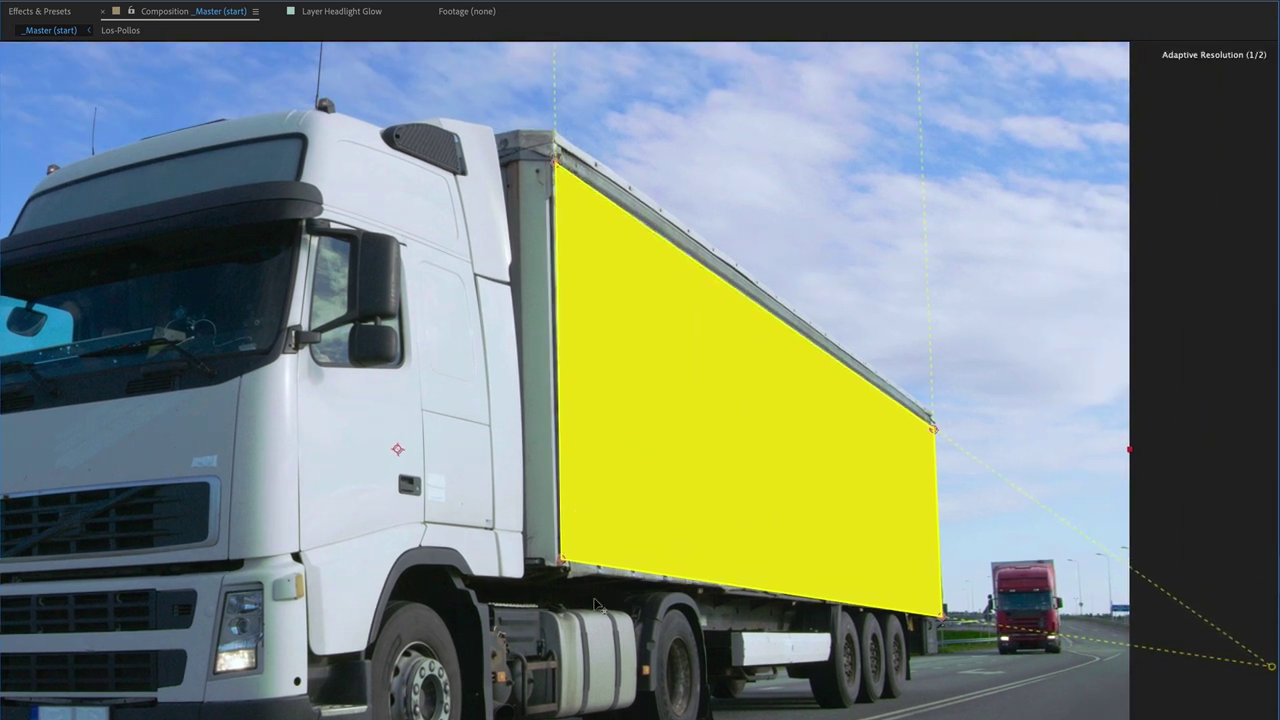
mouse_move(562, 566)
mouse_down()
mouse_move(564, 542)
mouse_move(575, 580)
mouse_up()
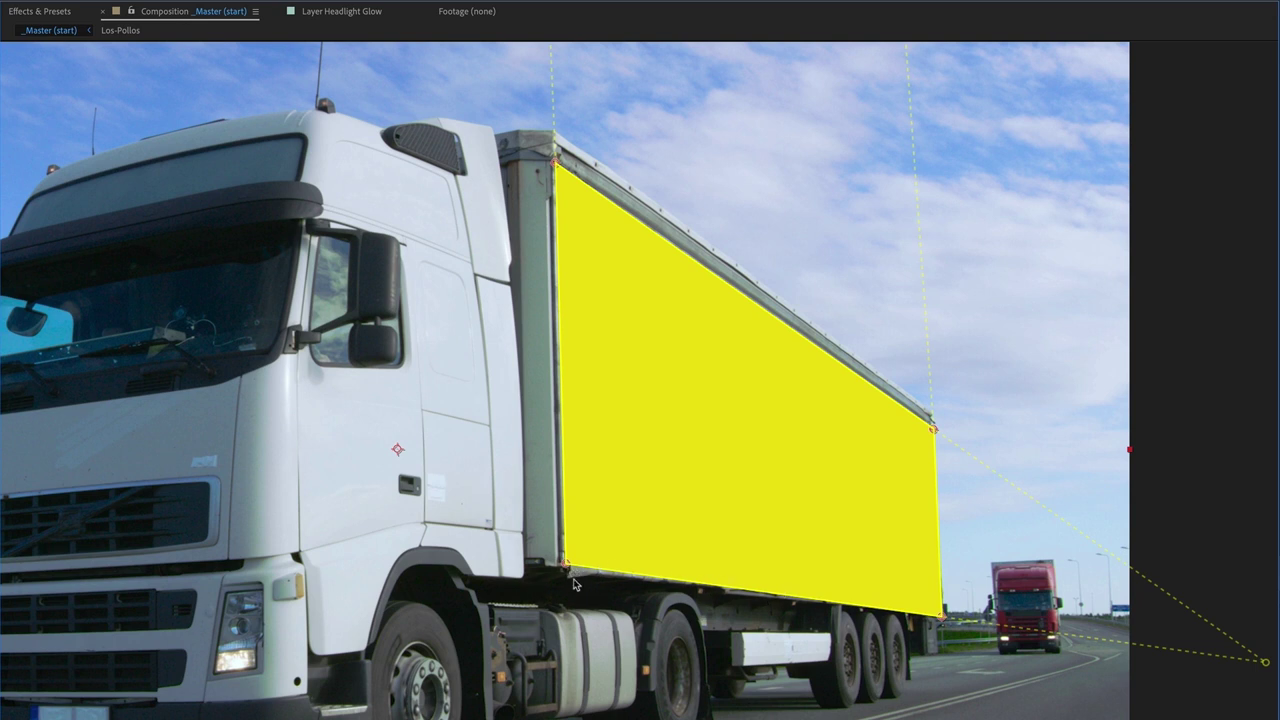
drag(935, 432, 930, 430)
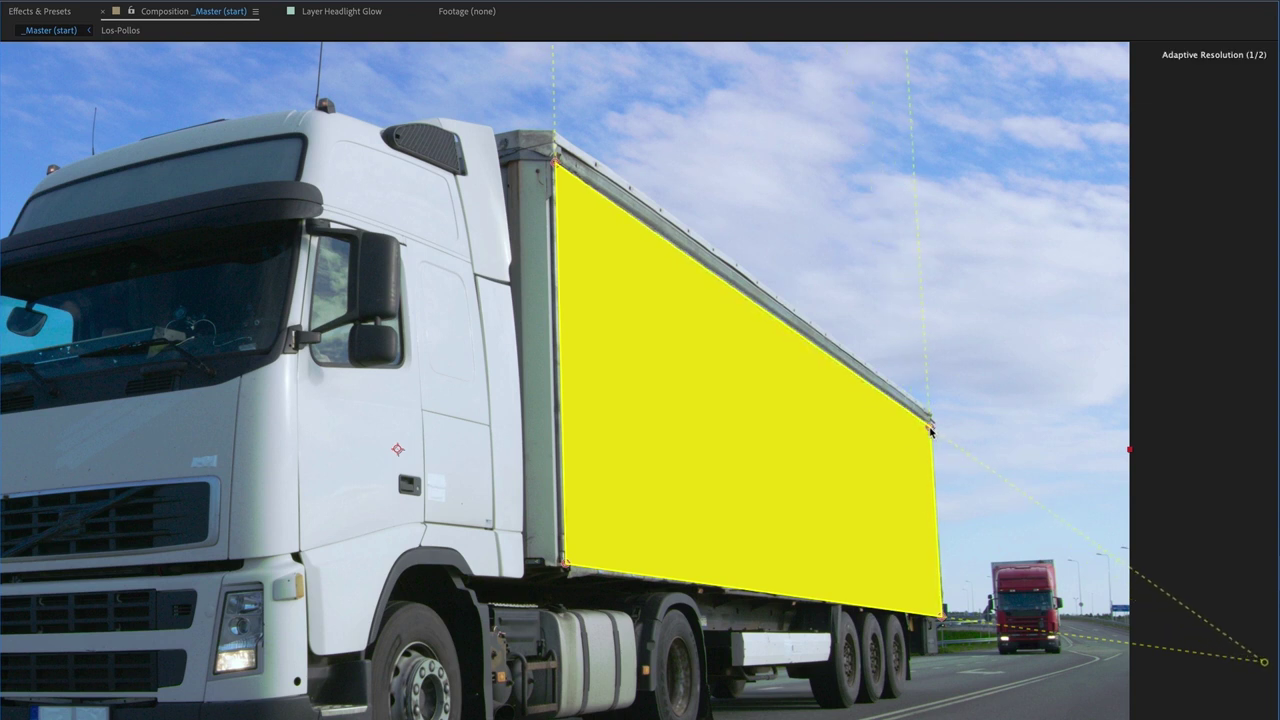
drag(941, 621, 944, 620)
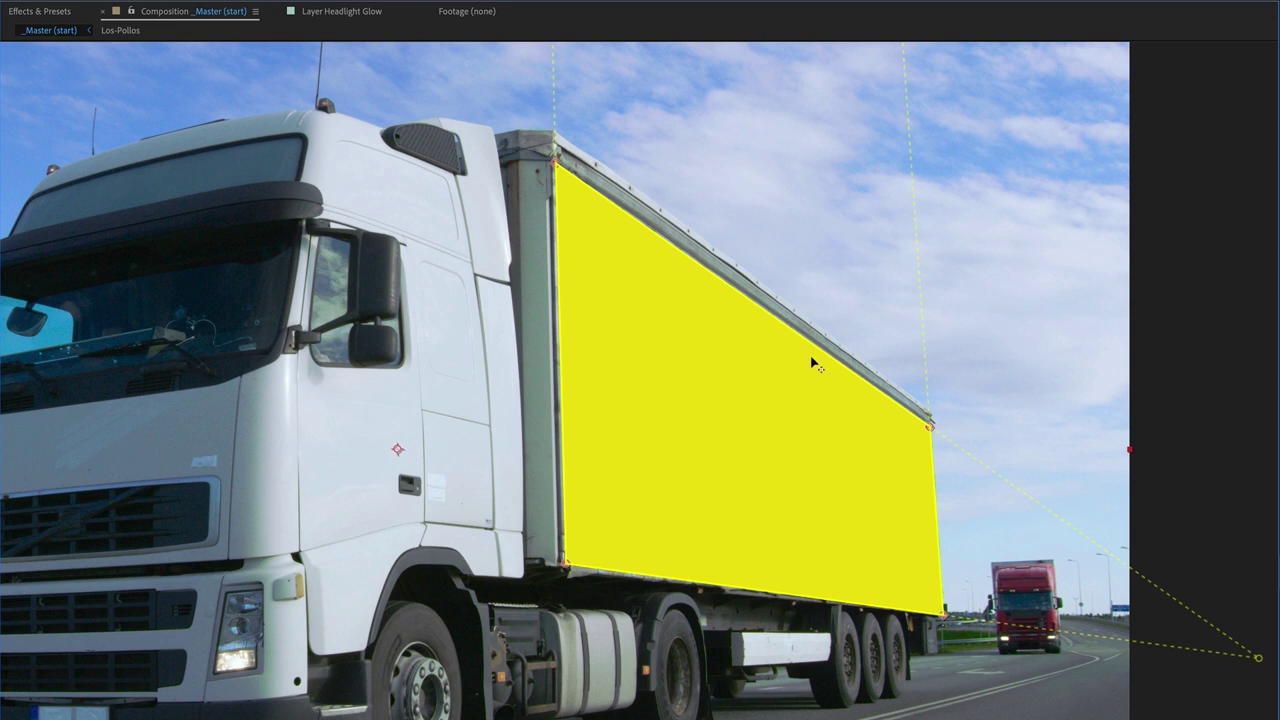
drag(561, 368, 561, 399)
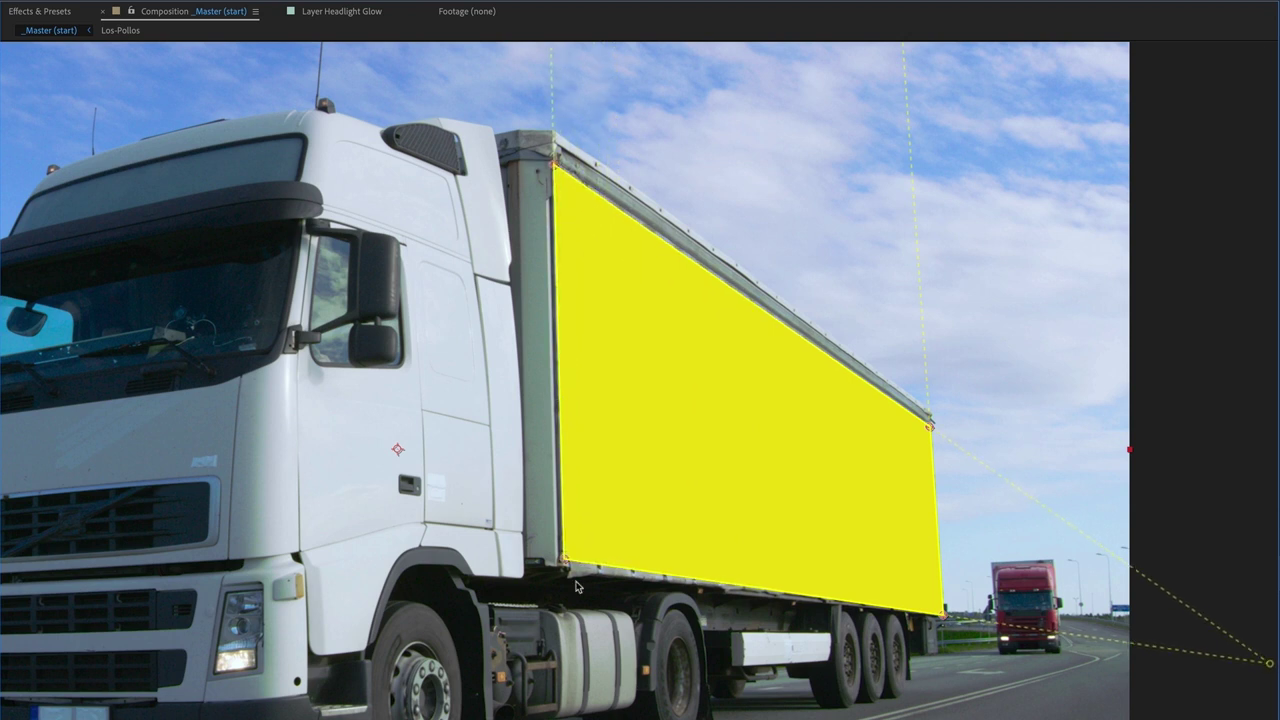
mouse_move(819, 351)
mouse_down()
mouse_move(820, 200)
mouse_move(817, 397)
mouse_move(823, 347)
mouse_up()
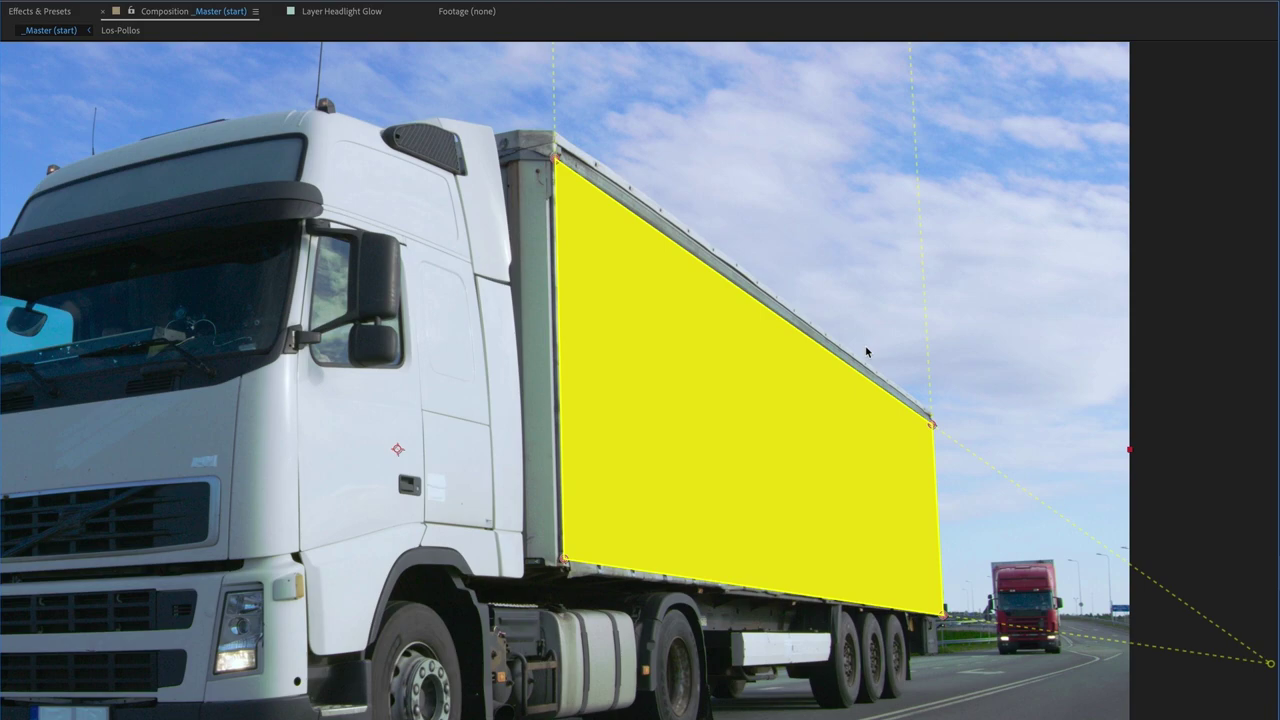
key(grave)
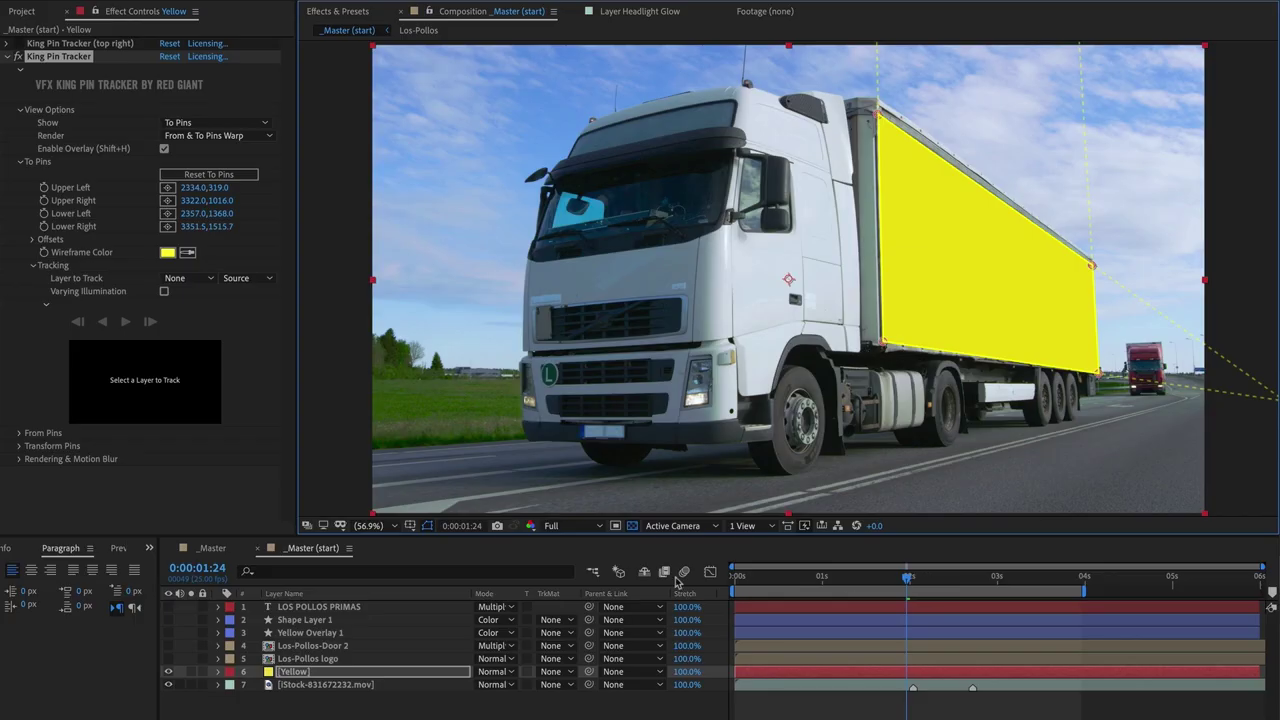
- Set the layer to track to 7. iStock-831672232.mov and track the pins backward from 0:00:01:24 to the clip's start
click(193, 279)
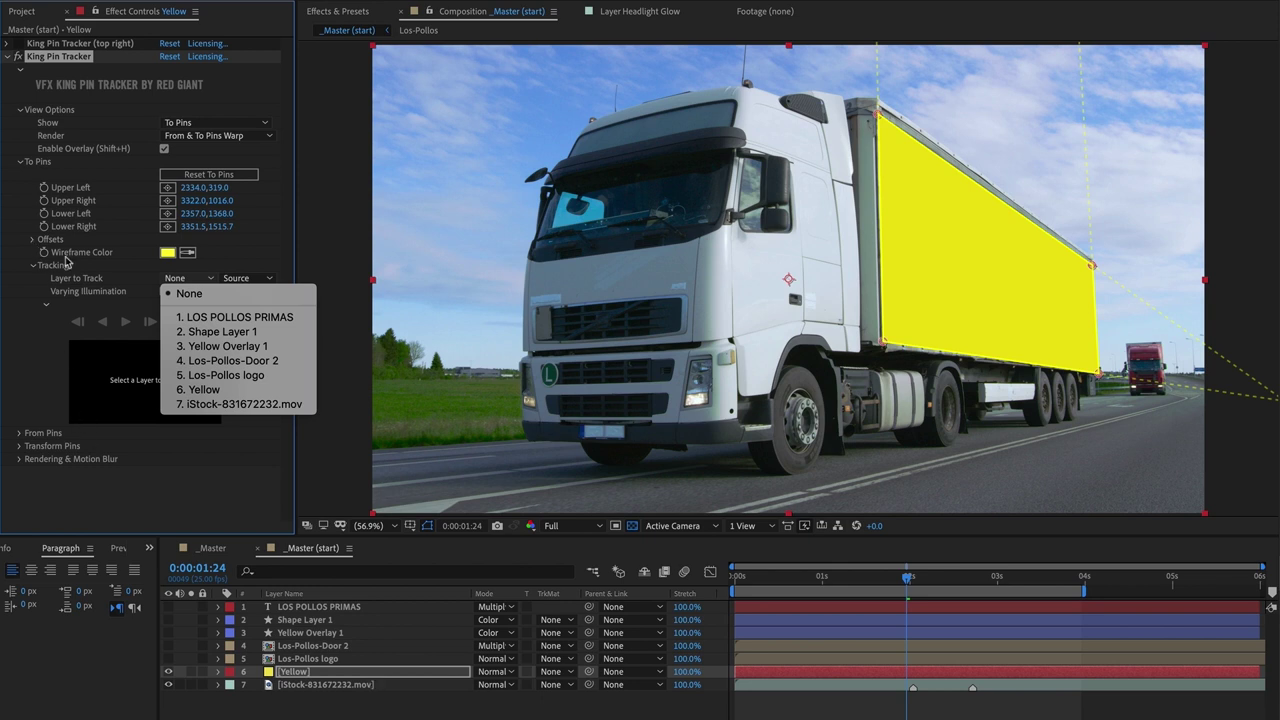
click(13, 319)
click(190, 279)
click(297, 404)
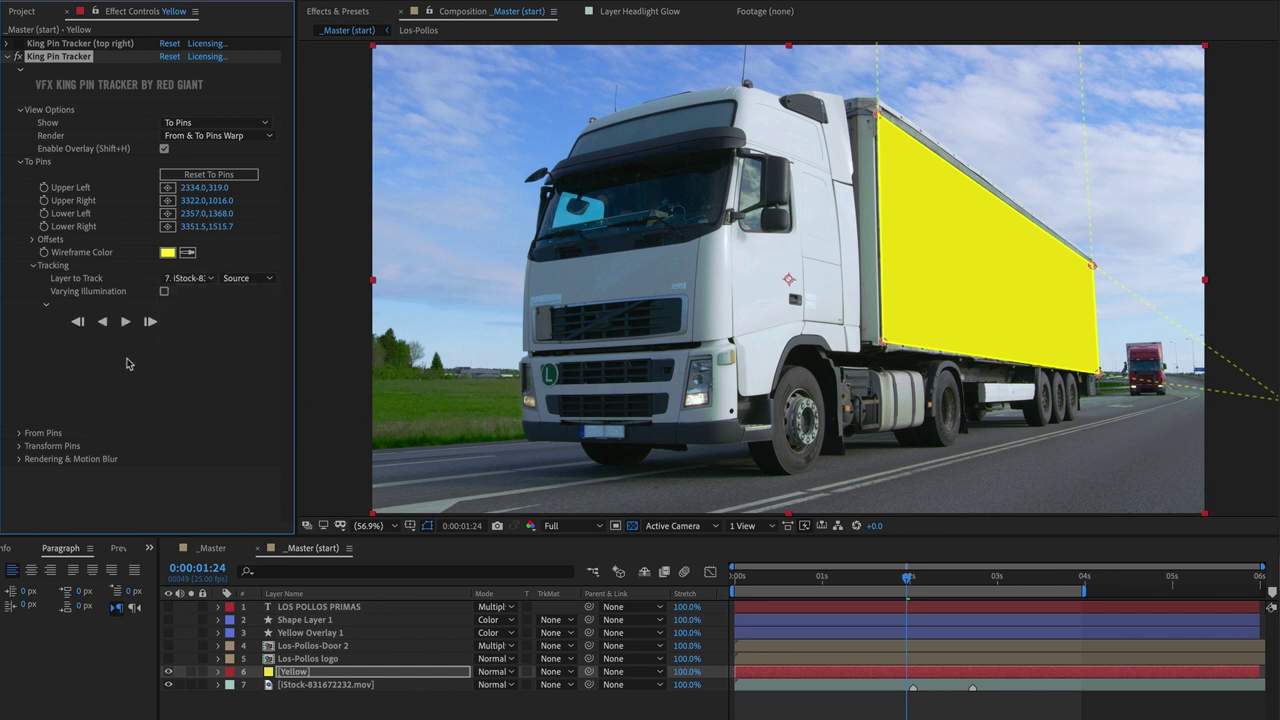
click(104, 322)
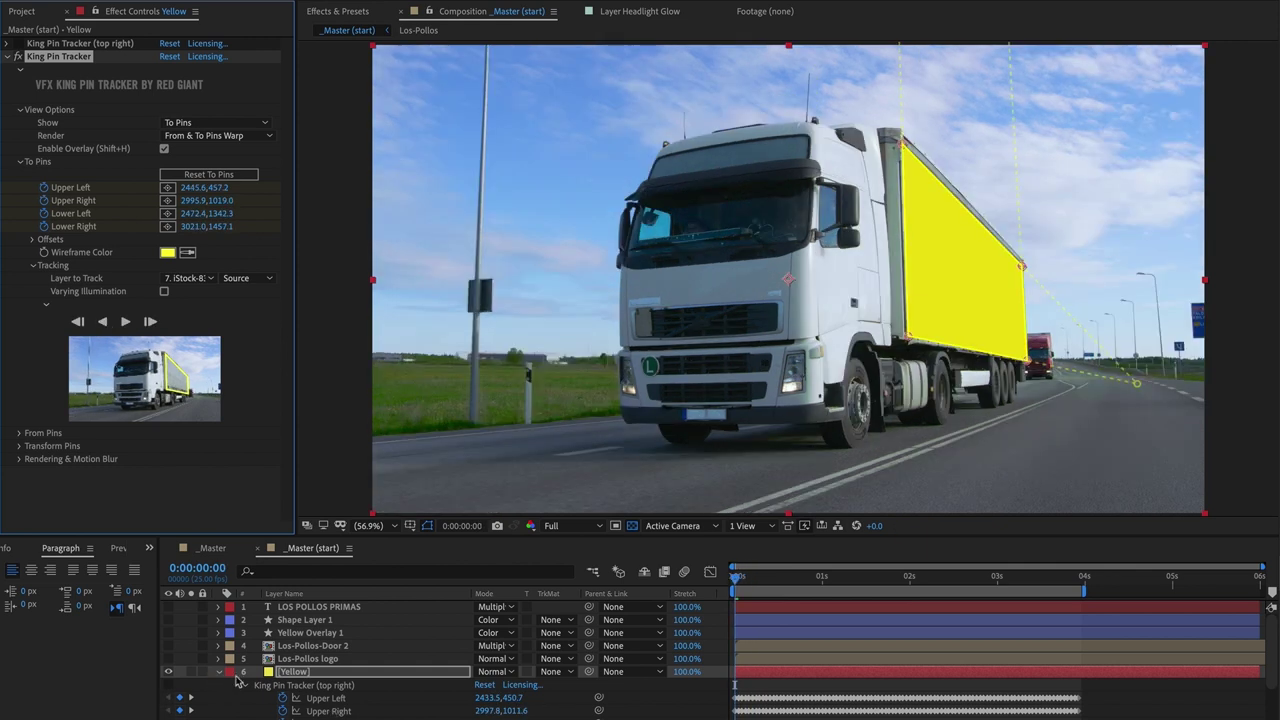
- Collapse the King Pin Tracker (top right) properties and track the pins forward from 0:00:01:24
scroll(338, 711, down, 1)
click(245, 660)
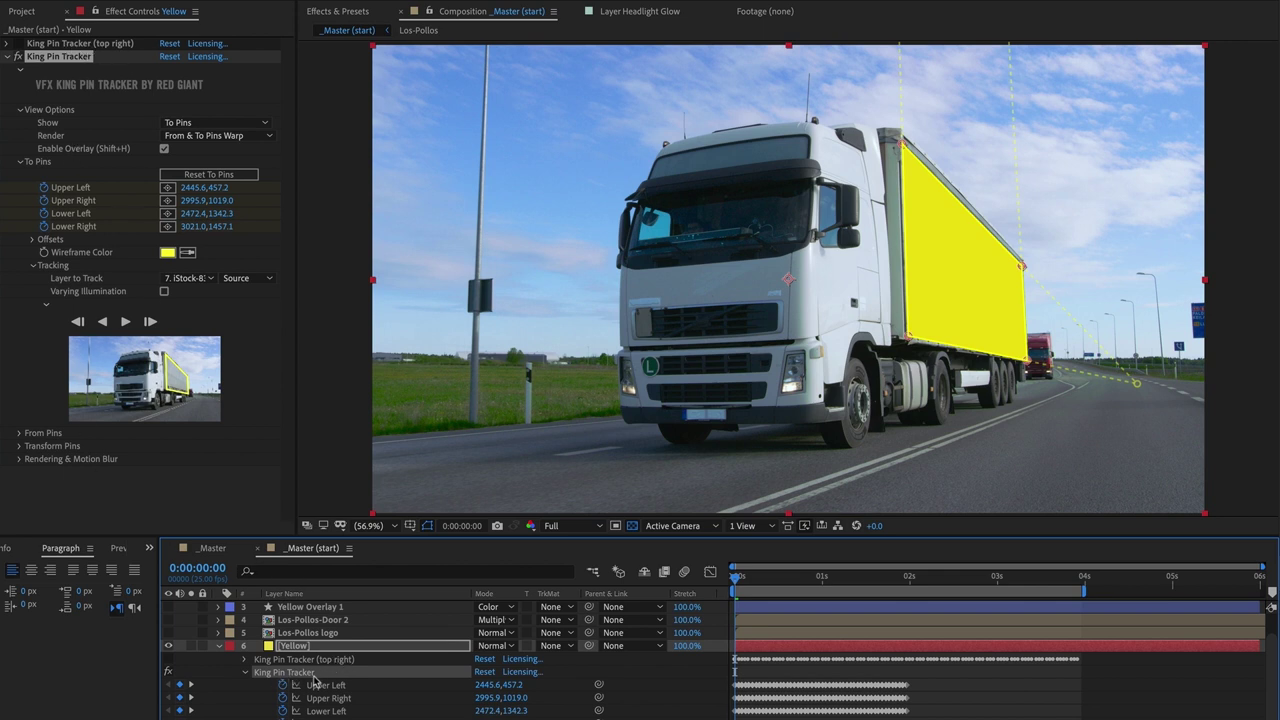
drag(775, 578, 906, 594)
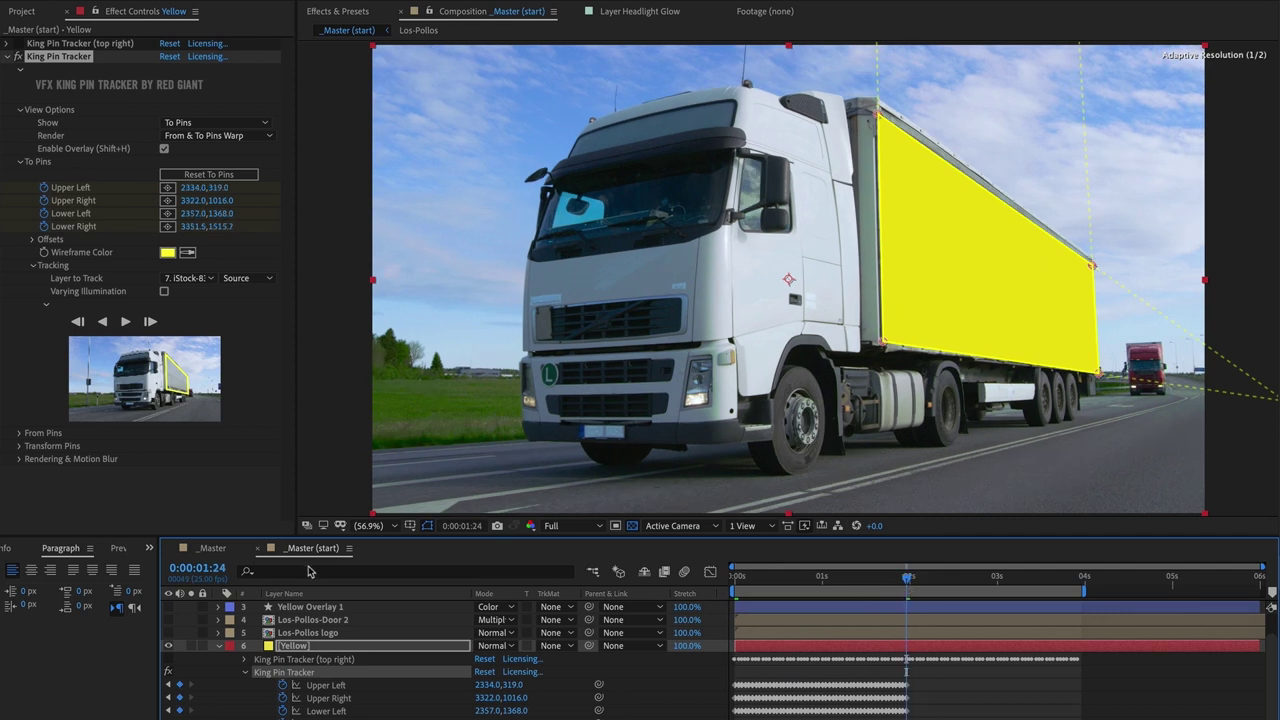
click(126, 321)
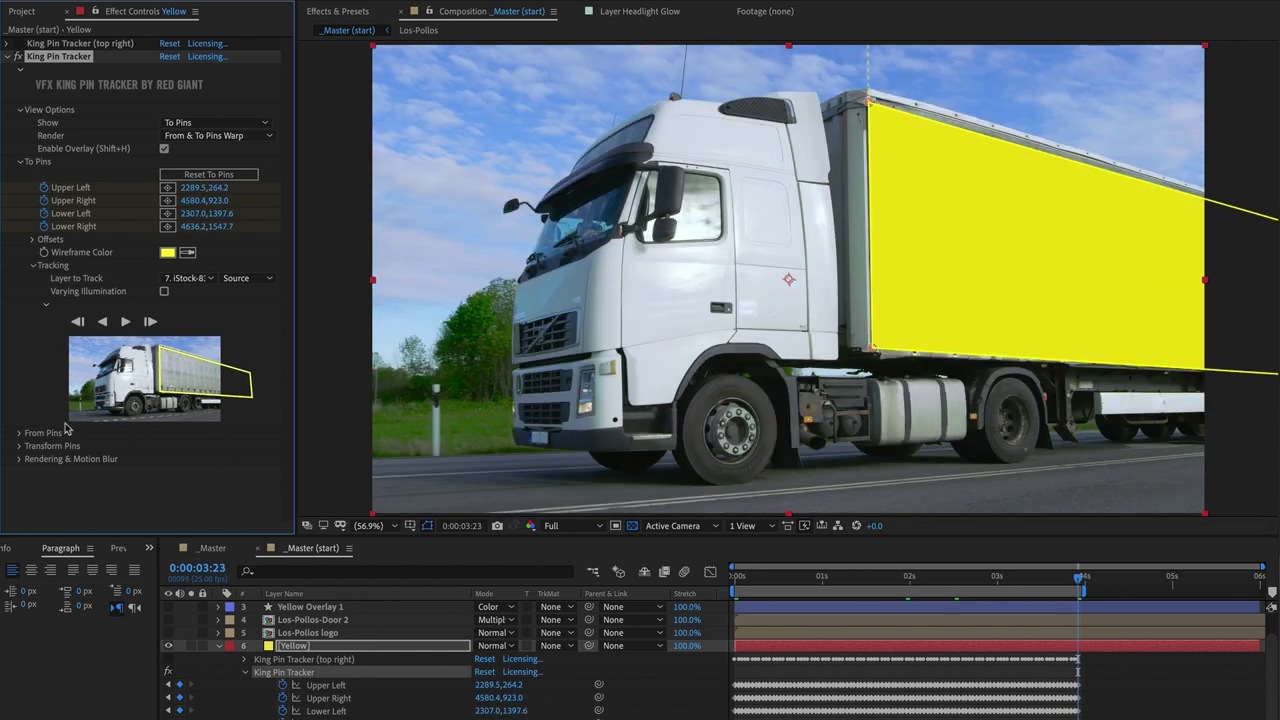
- Collapse the Yellow layer's properties and scrub through the shot to check how the solid follows the trailer side
drag(817, 580, 1022, 600)
key(Page_Down)
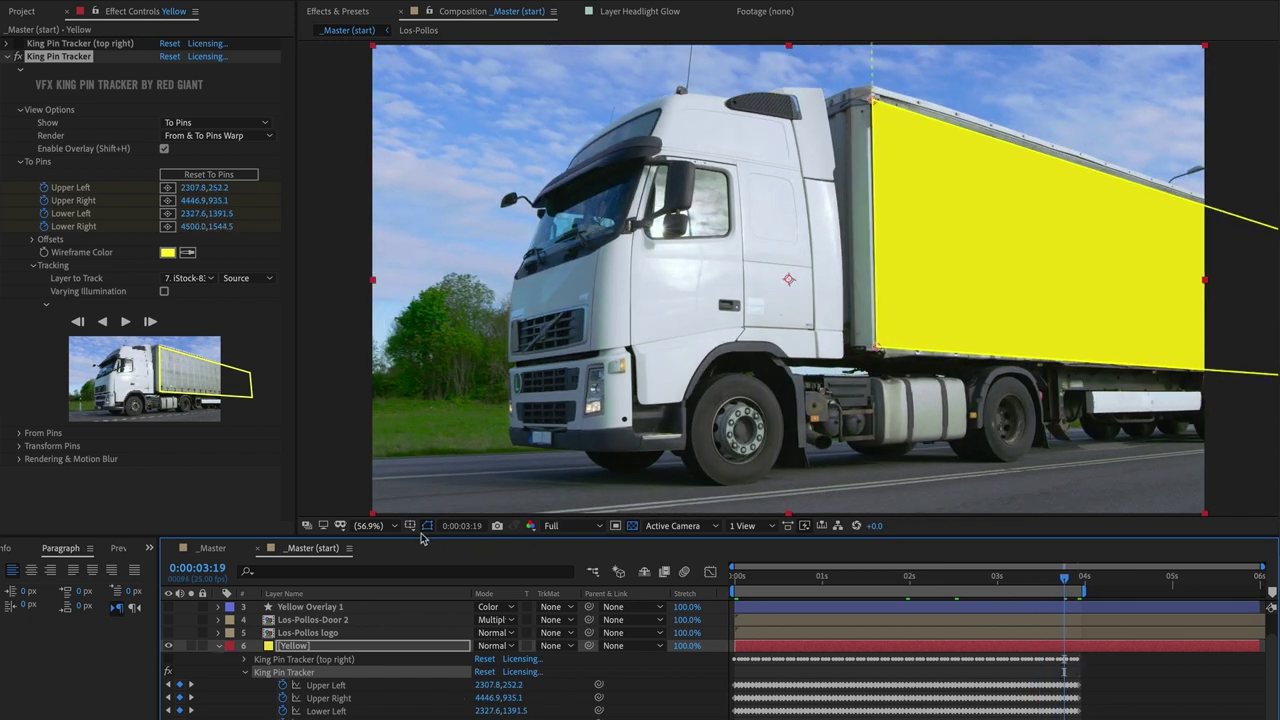
click(219, 646)
drag(938, 567, 893, 567)
click(52, 65)
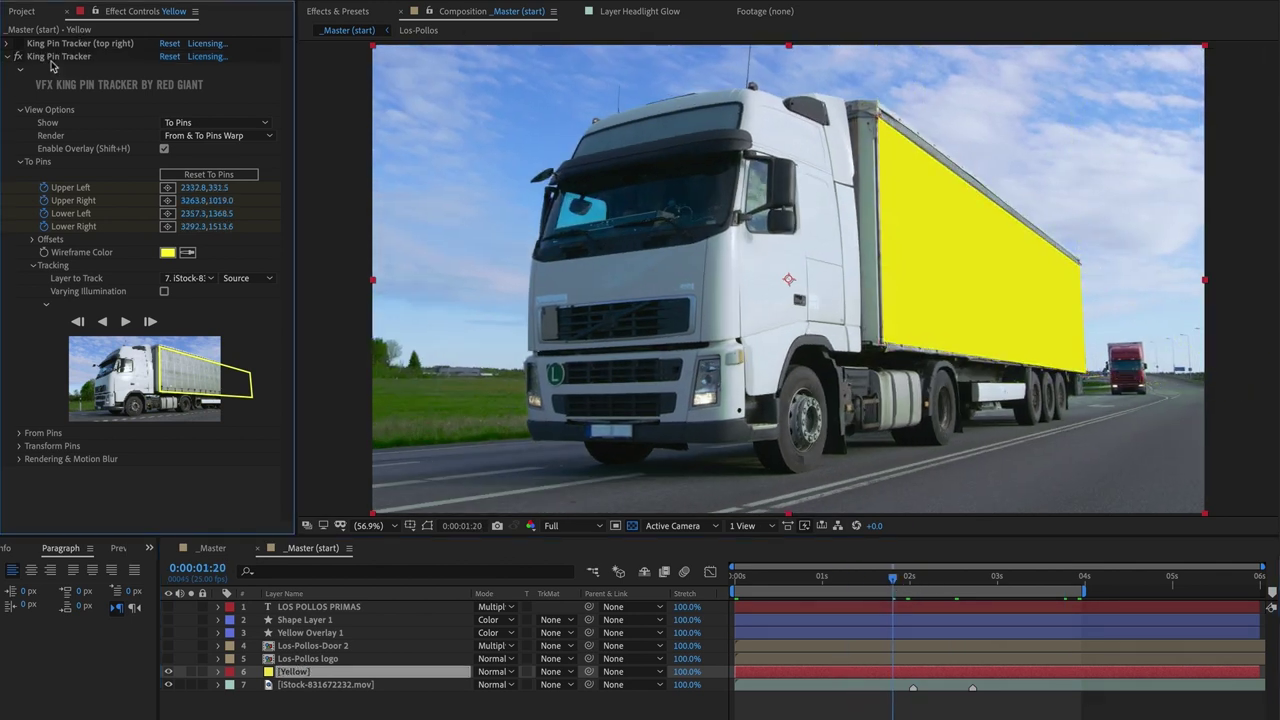
drag(815, 579, 930, 577)
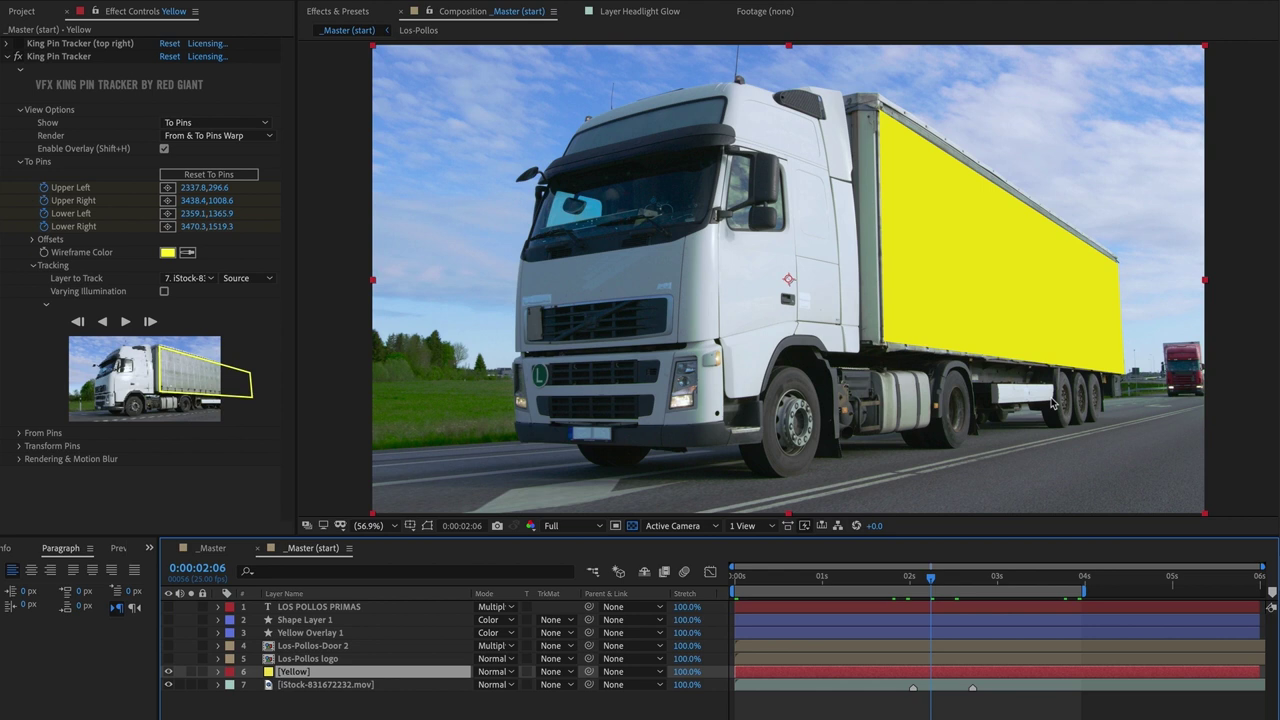
- Reveal the Yellow layer's keyframed properties, collapse King Pin Tracker (top right), and move to 0:00:02:19
key(u)
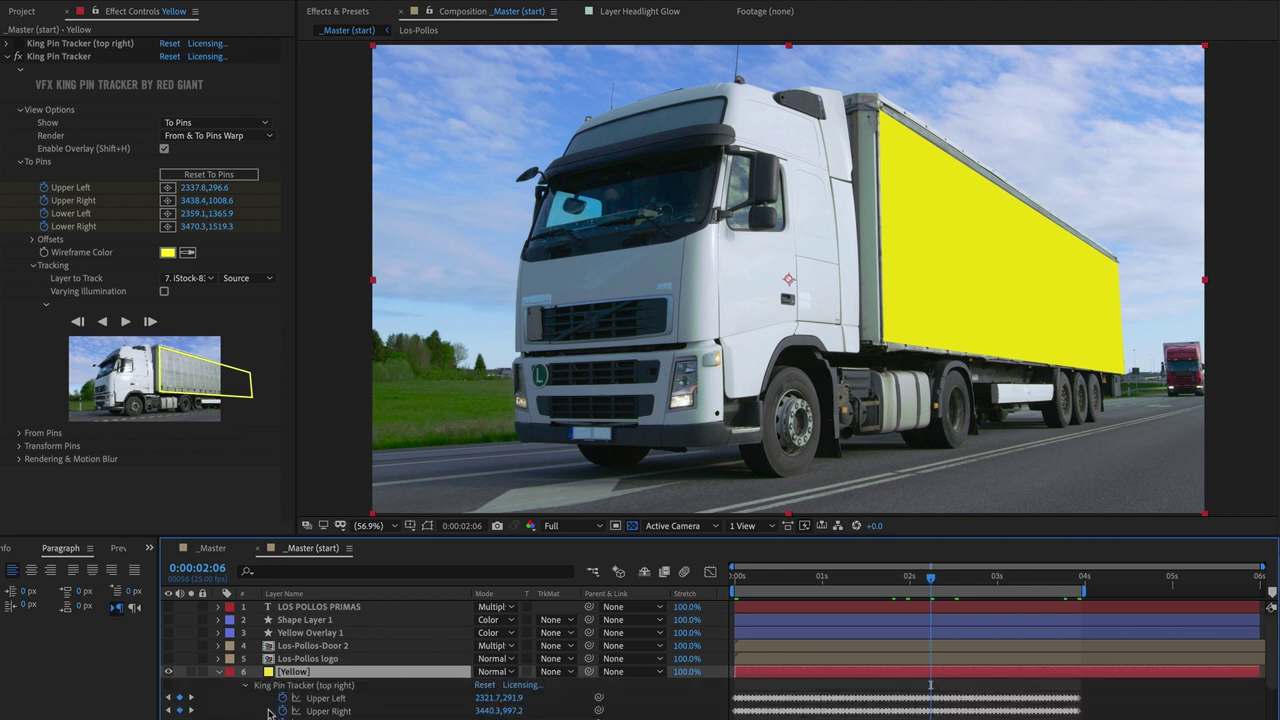
click(245, 686)
drag(935, 578, 976, 580)
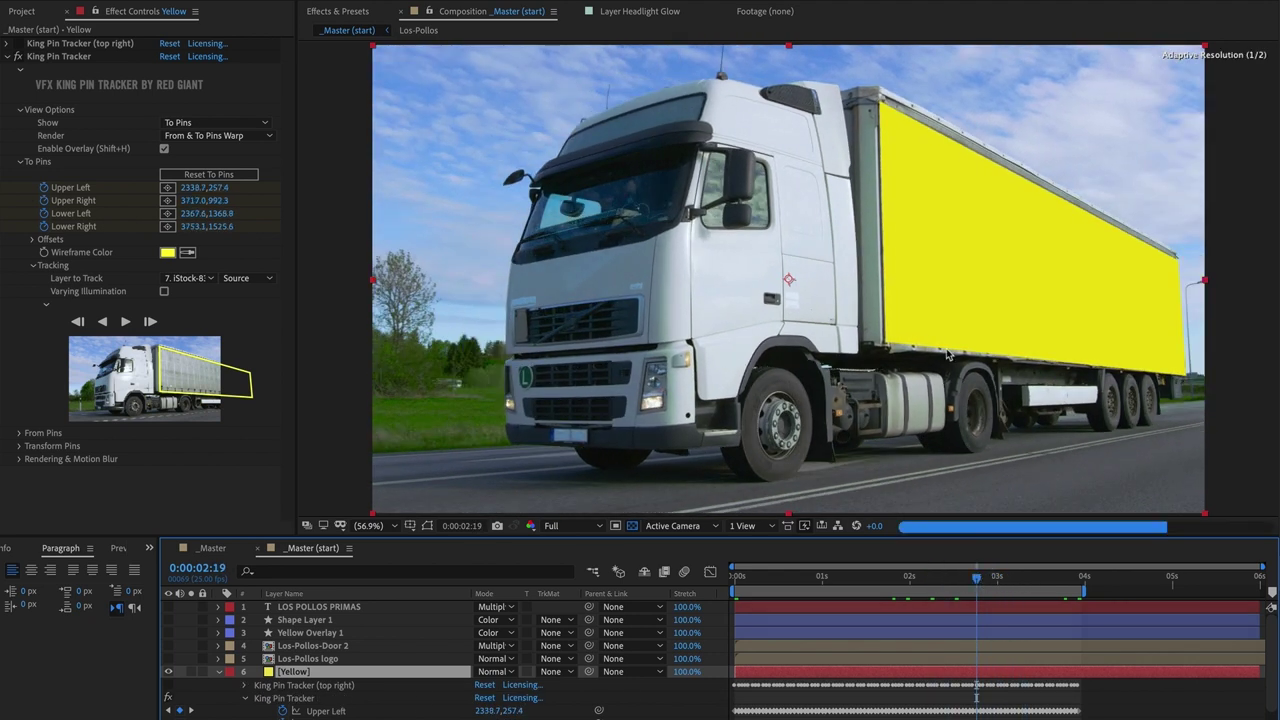
- Select the King Pin Tracker effect and examine in close-up how the solid's far end fits the trailer between 0:00:02:05 and 0:00:02:19
key(slash)
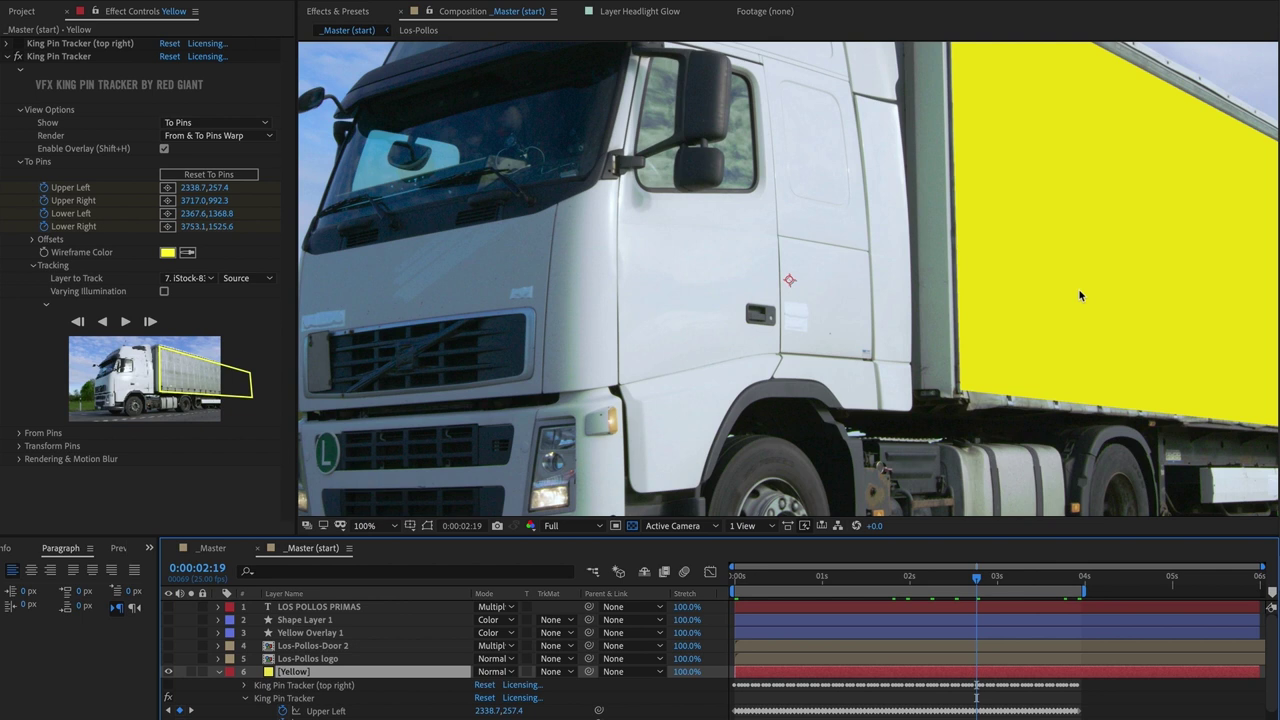
drag(1110, 240, 622, 221)
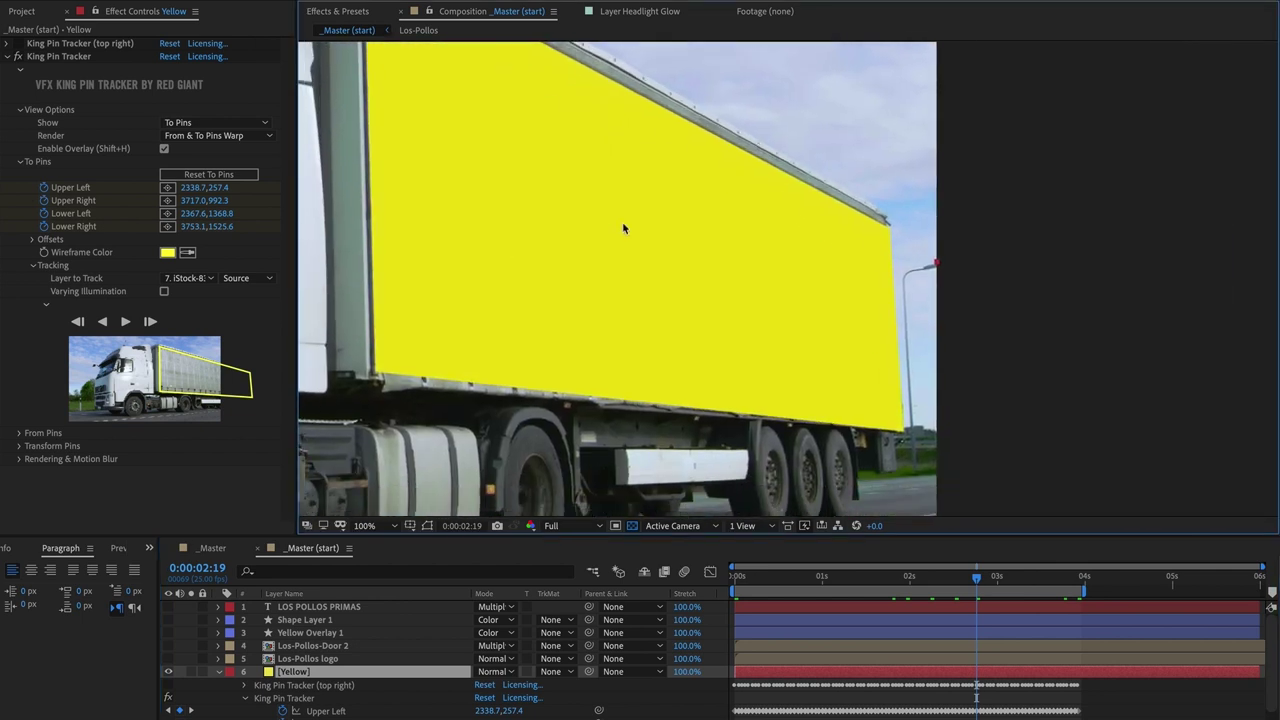
key(period)
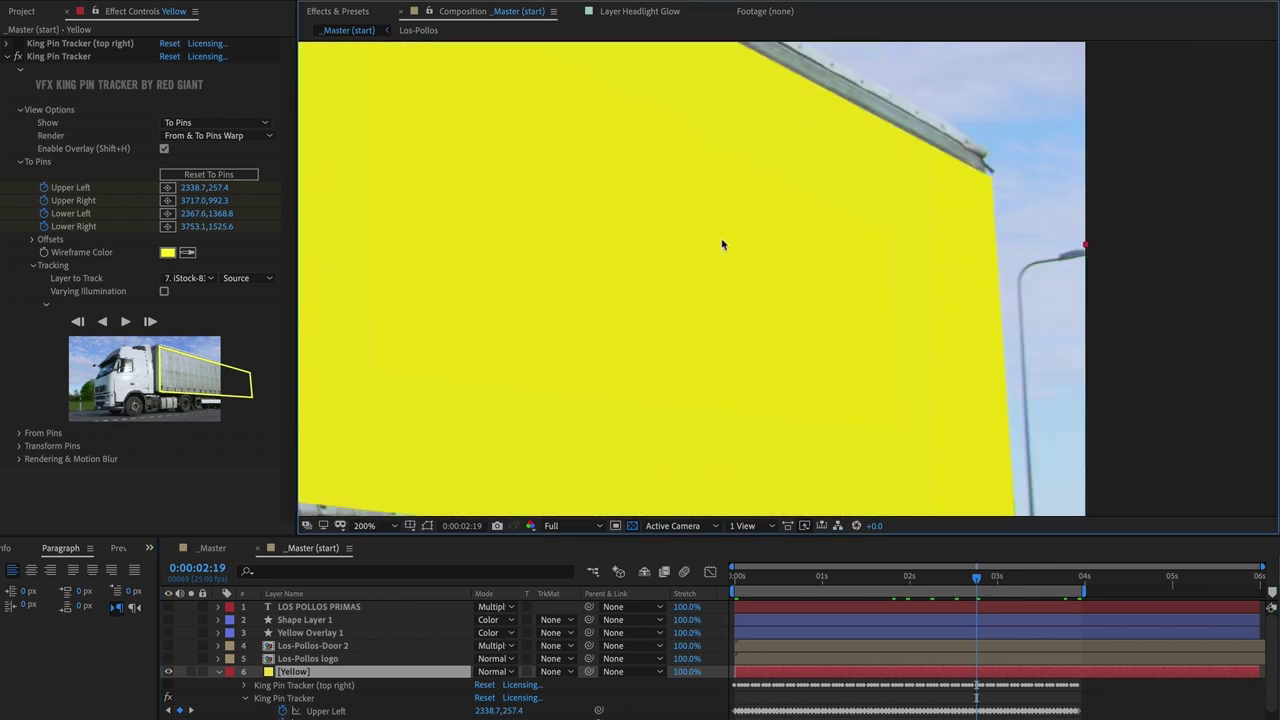
drag(817, 220, 735, 136)
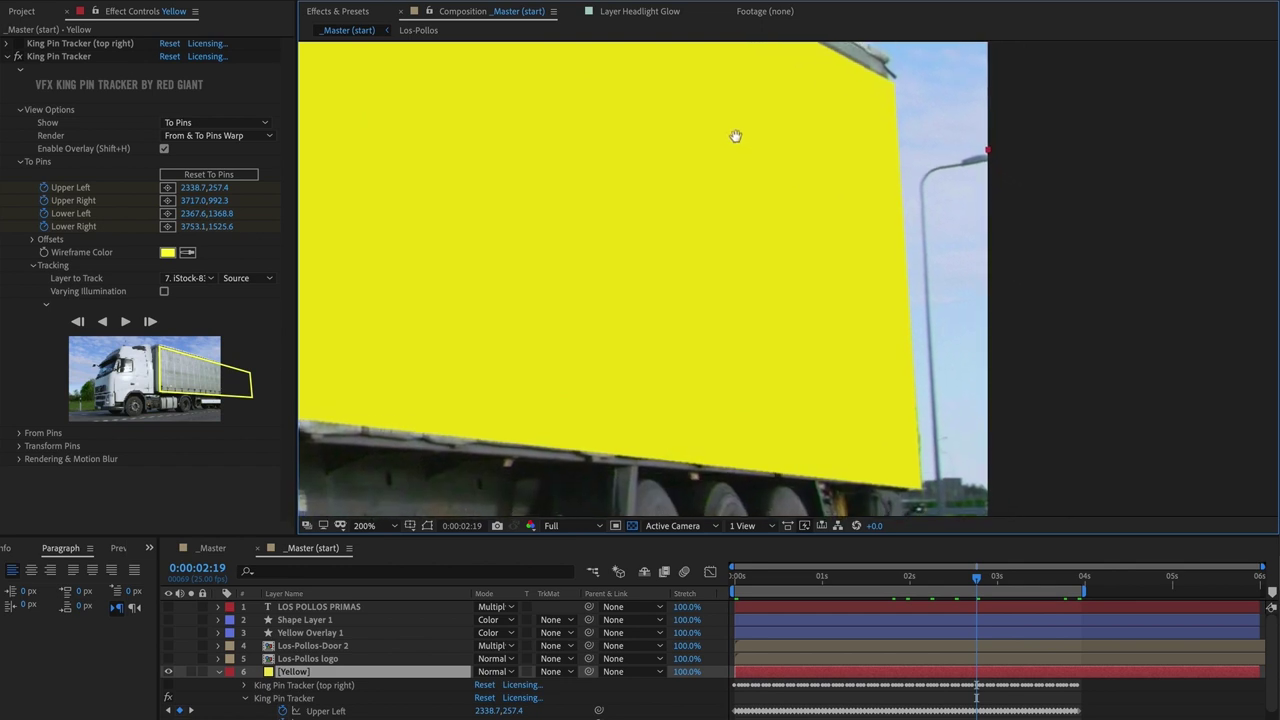
drag(841, 576, 928, 576)
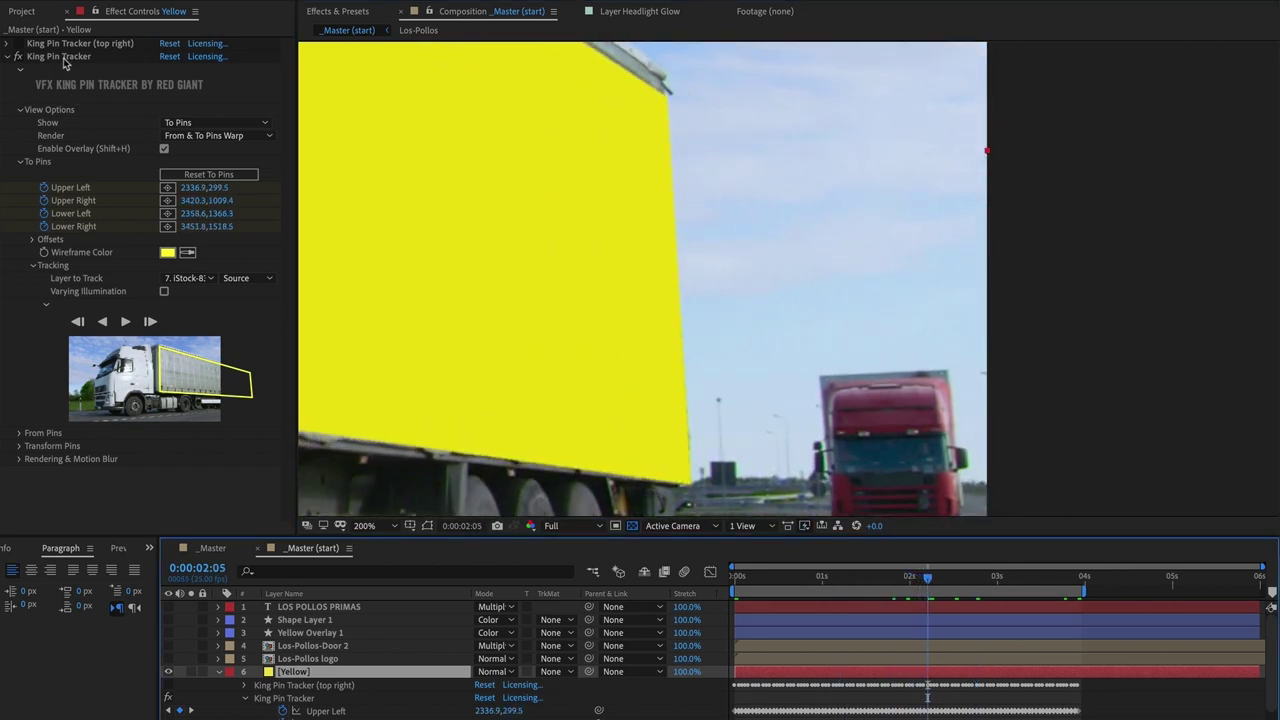
click(60, 57)
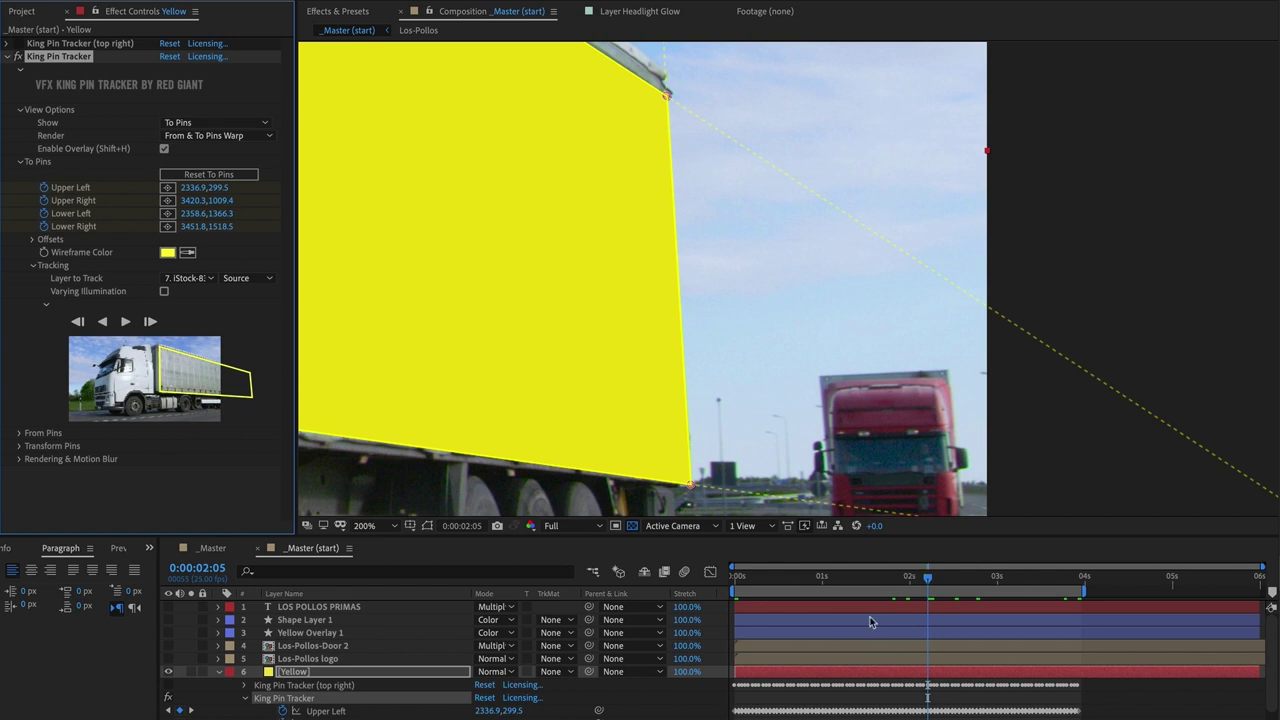
drag(812, 585, 957, 594)
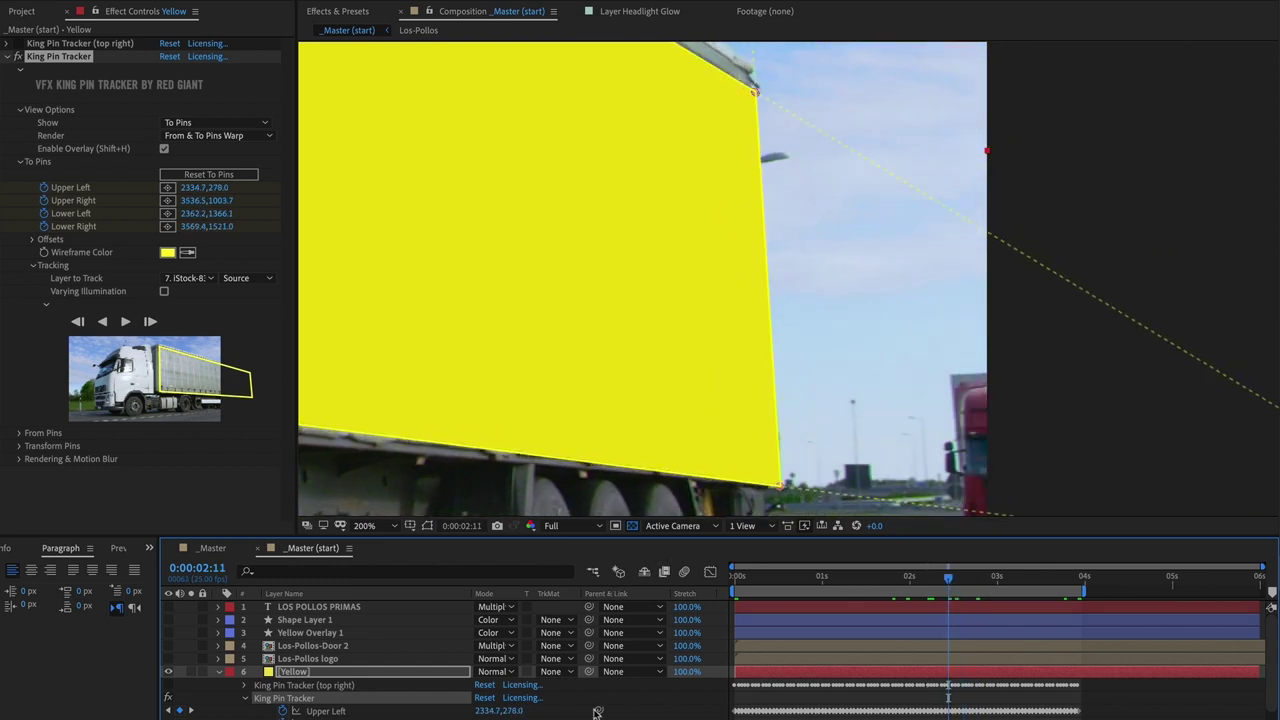
- Set the Yellow layer's blending mode to Color
click(496, 672)
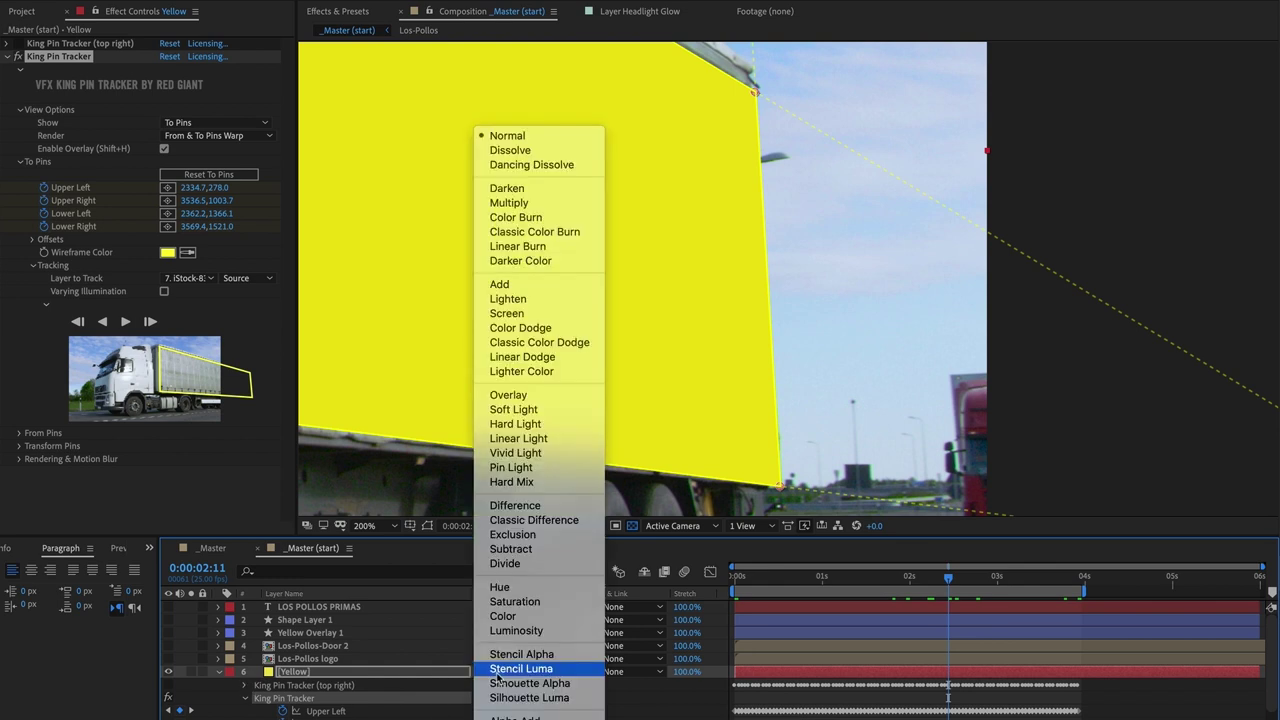
click(509, 618)
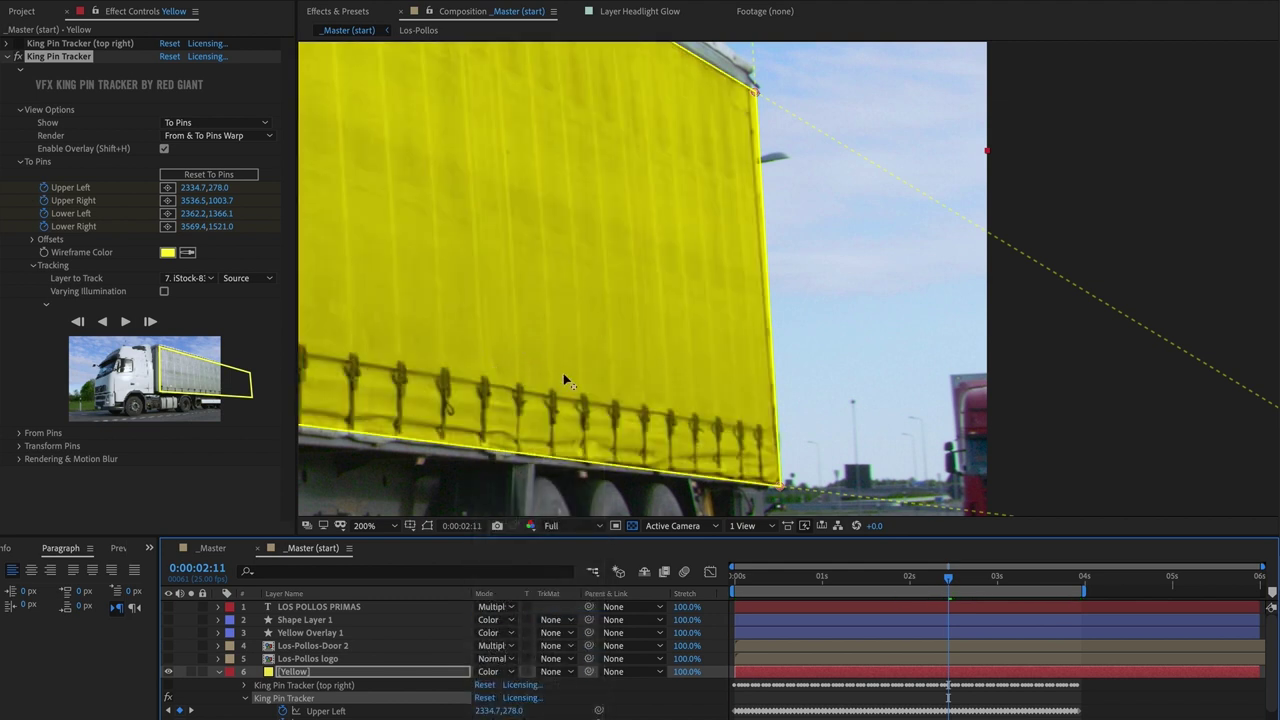
key(shift+slash)
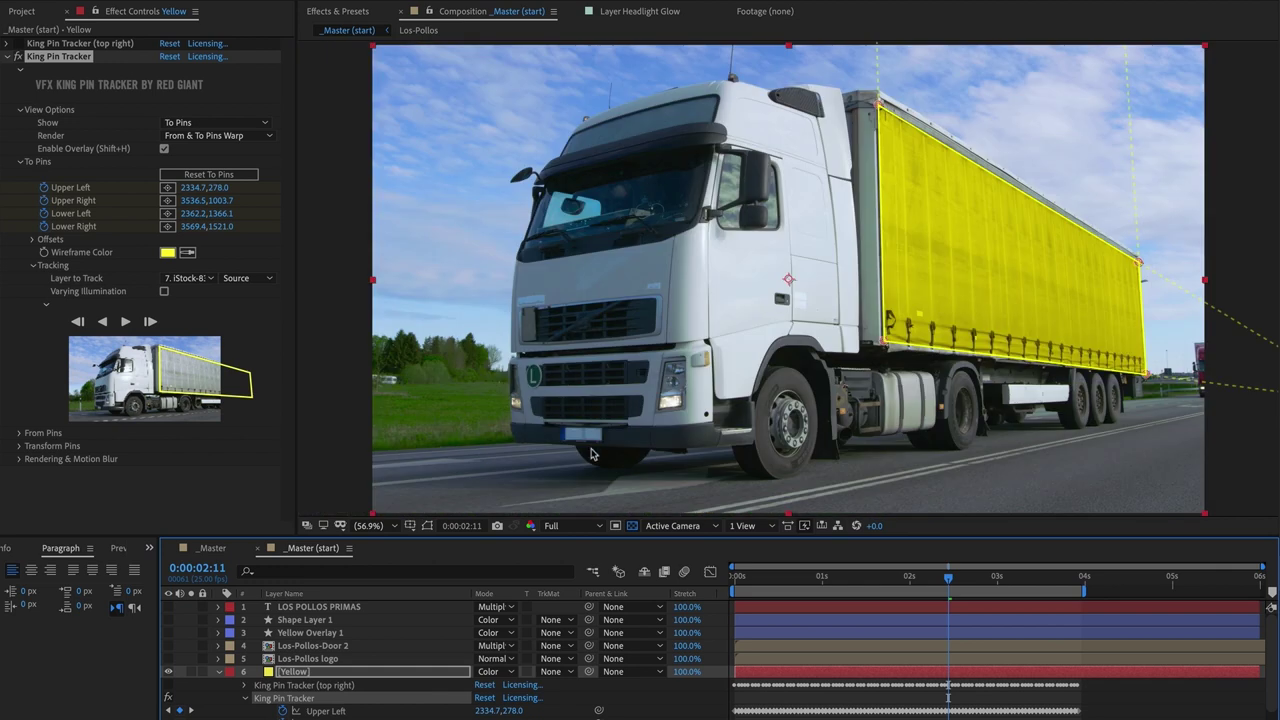
- Compare the Yellow layer in Normal blending mode, and switch it back to Color
click(500, 672)
click(500, 136)
click(492, 674)
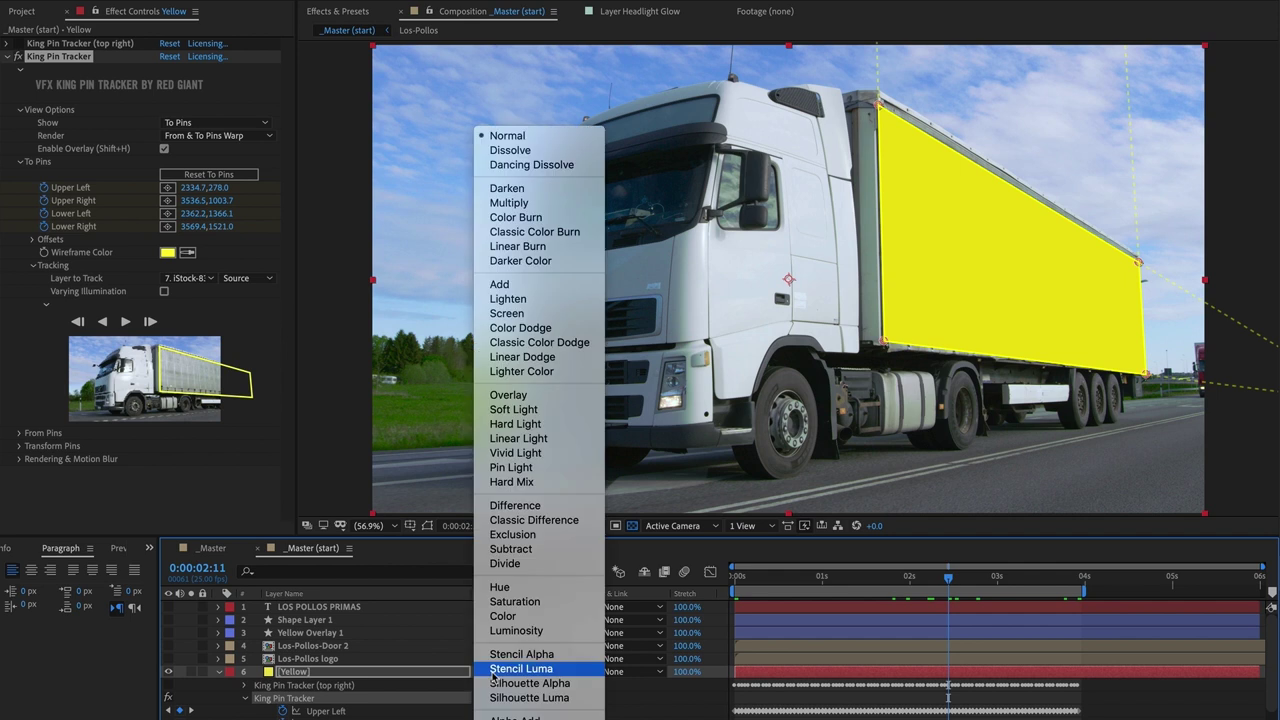
click(503, 616)
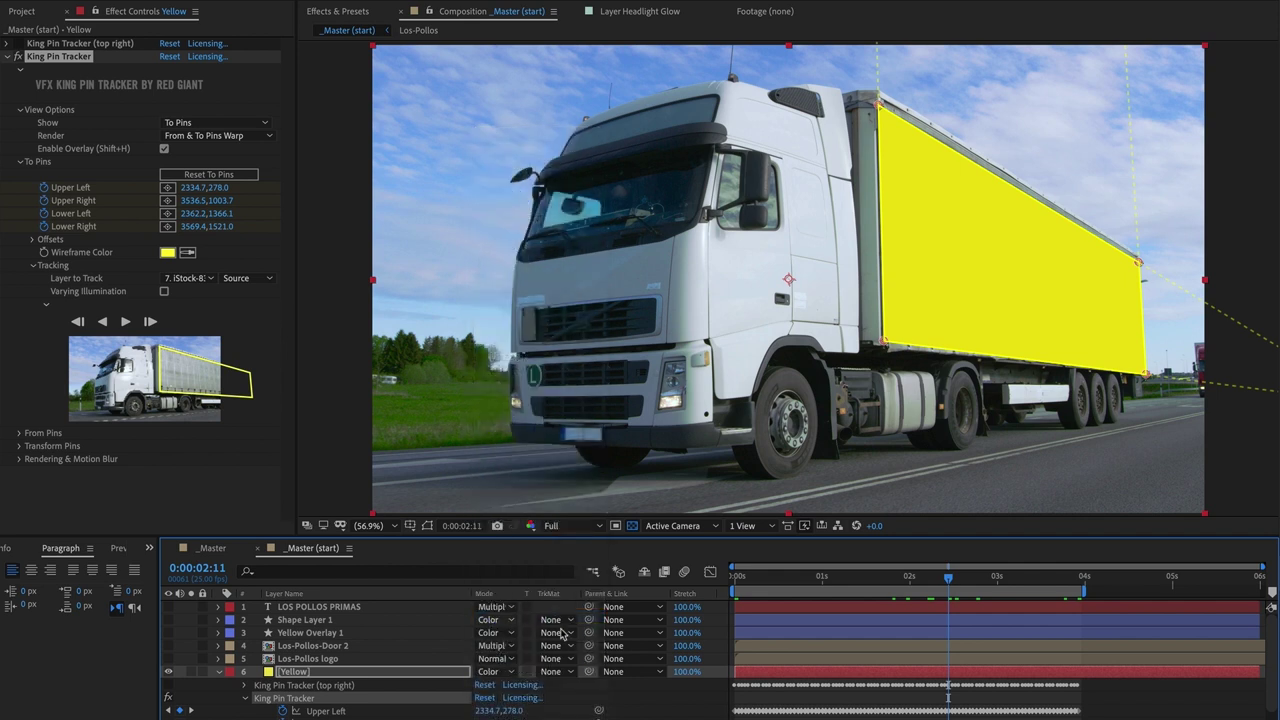
- Scrub forward to 0:00:03:12 and examine the solid's alignment with the trailer side, undoing any accidental shift of the pins
drag(915, 584, 980, 583)
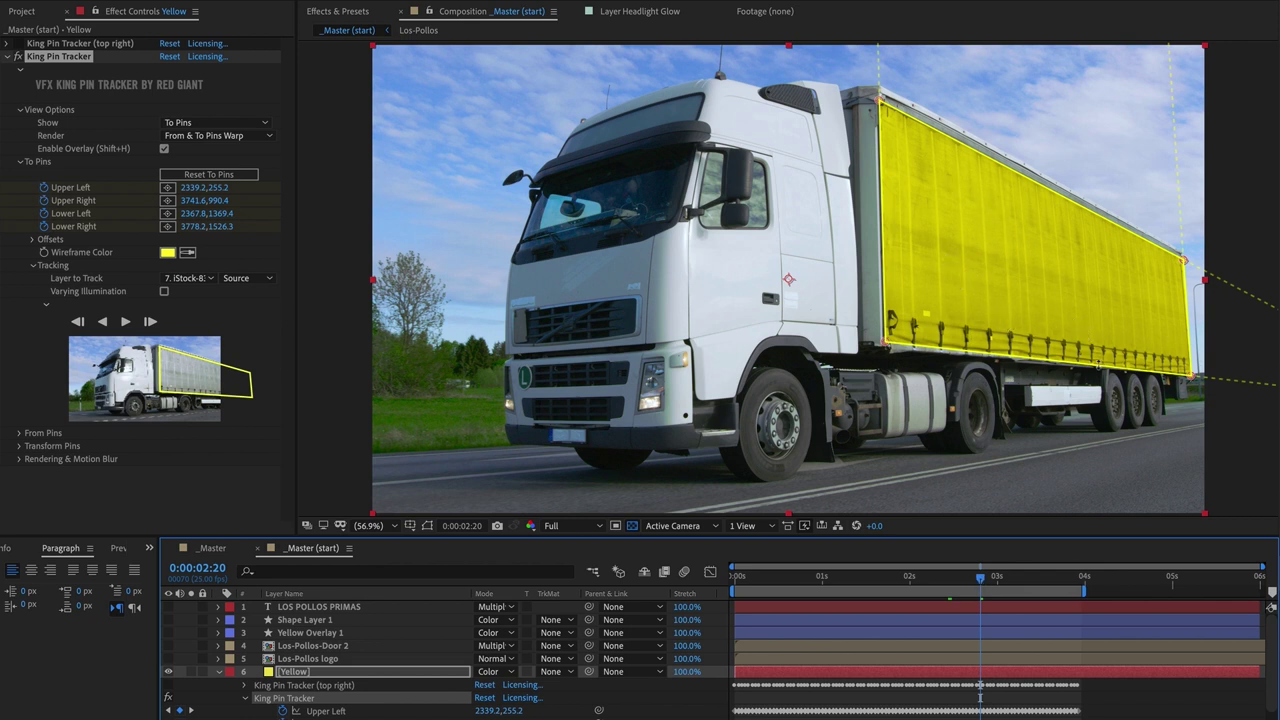
drag(1020, 583, 1030, 583)
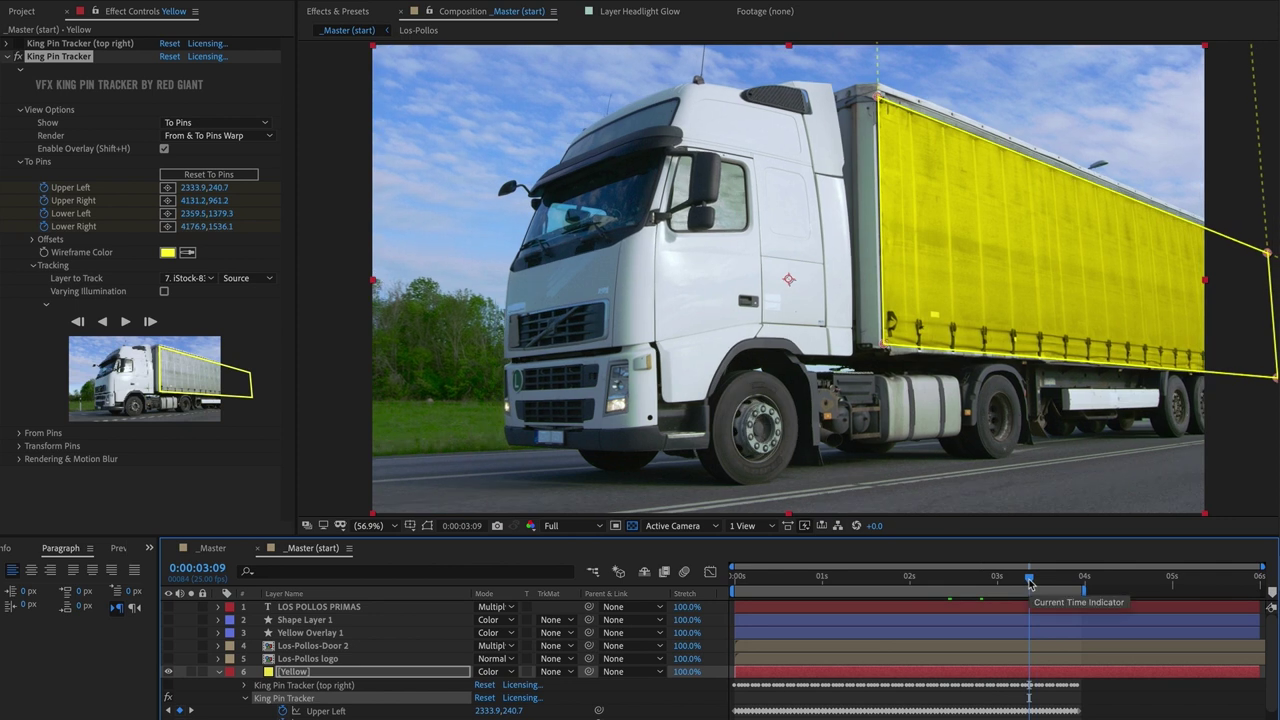
key(slash)
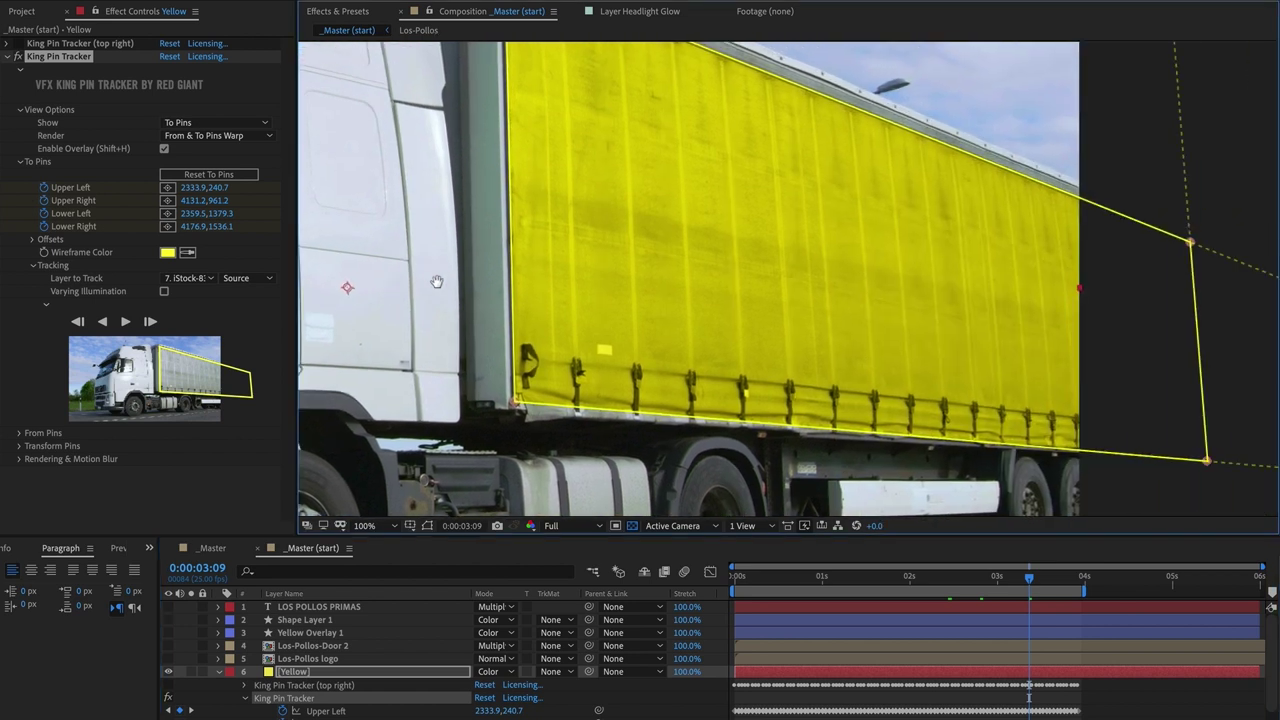
drag(895, 290, 395, 272)
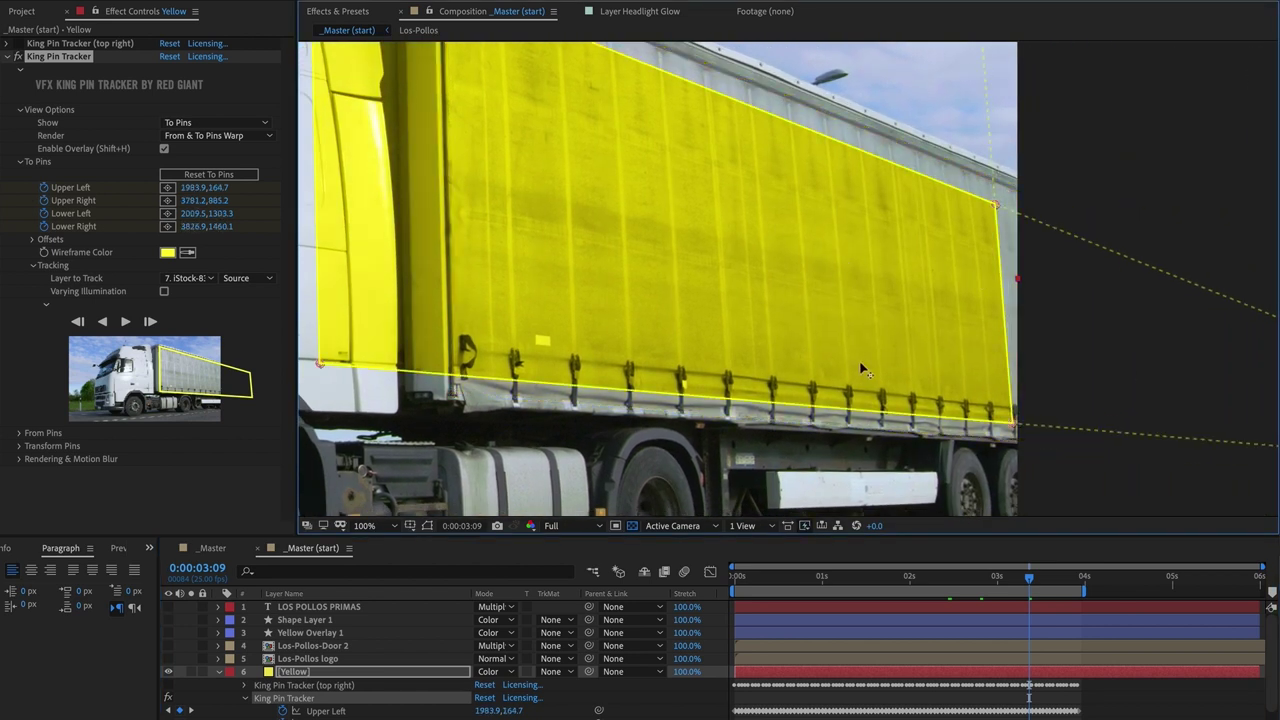
key(ctrl+z)
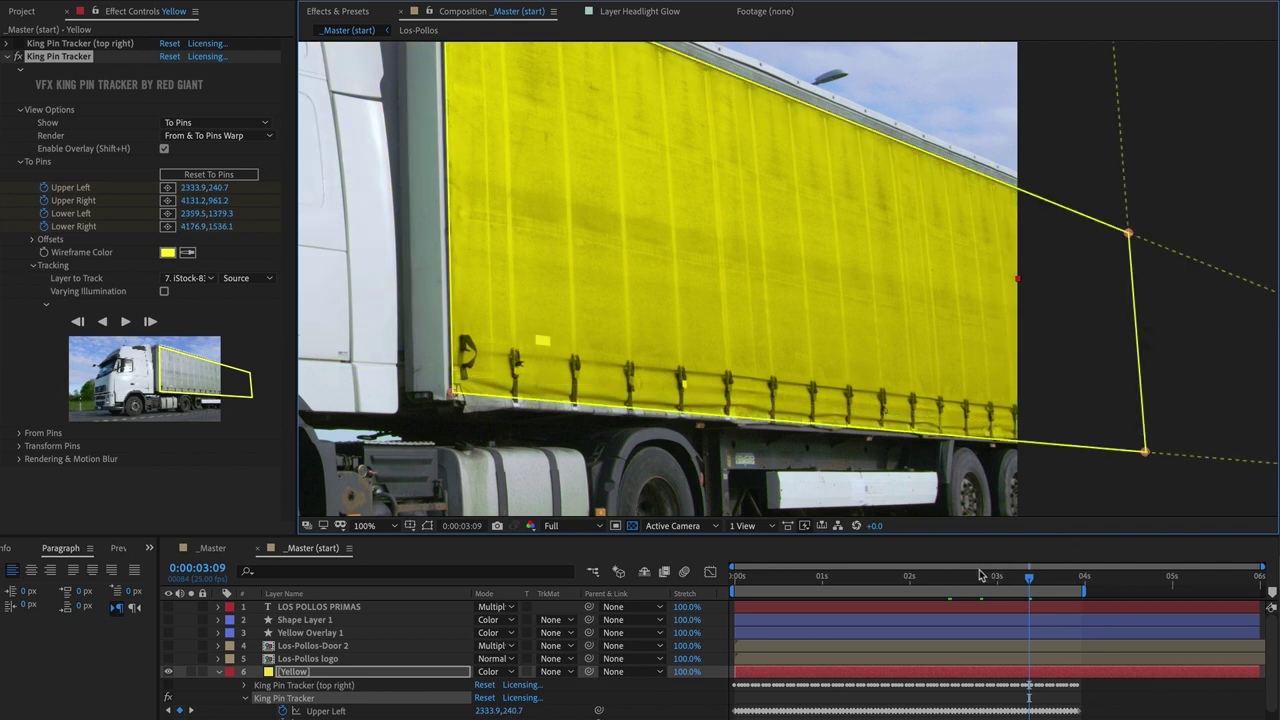
key(space)
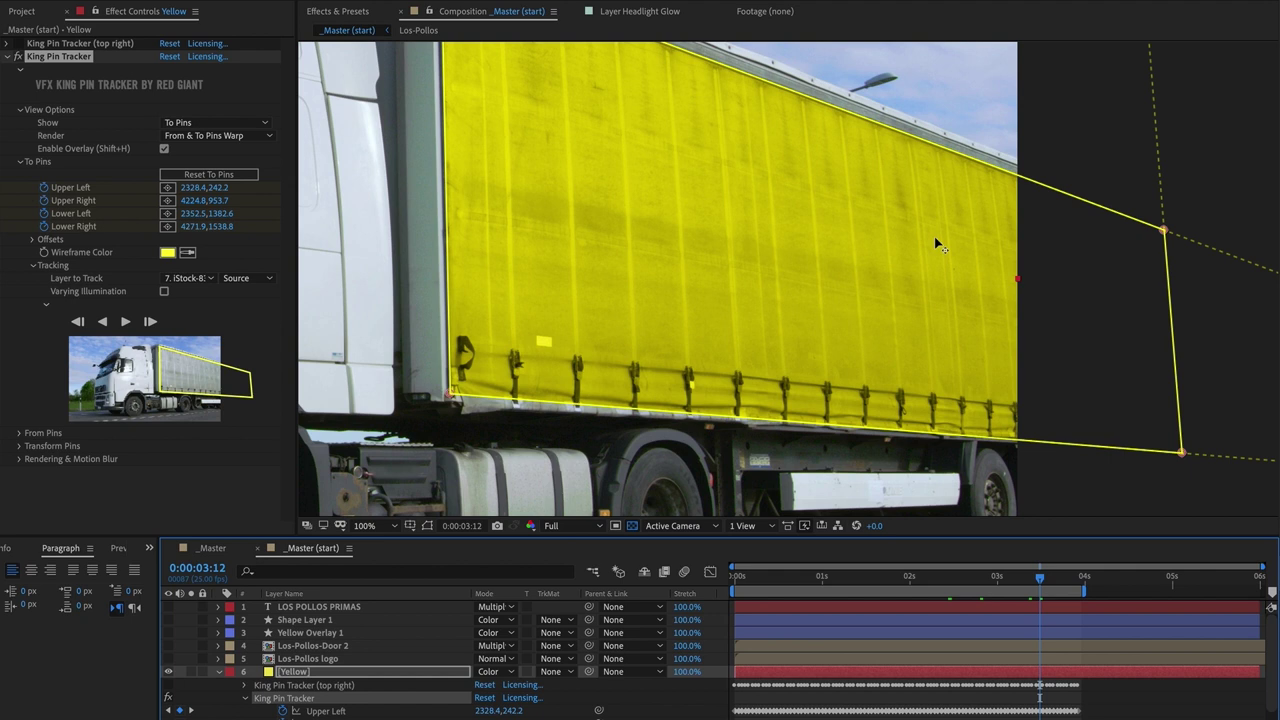
mouse_move(976, 102)
mouse_down()
mouse_move(747, 98)
mouse_move(954, 103)
mouse_up()
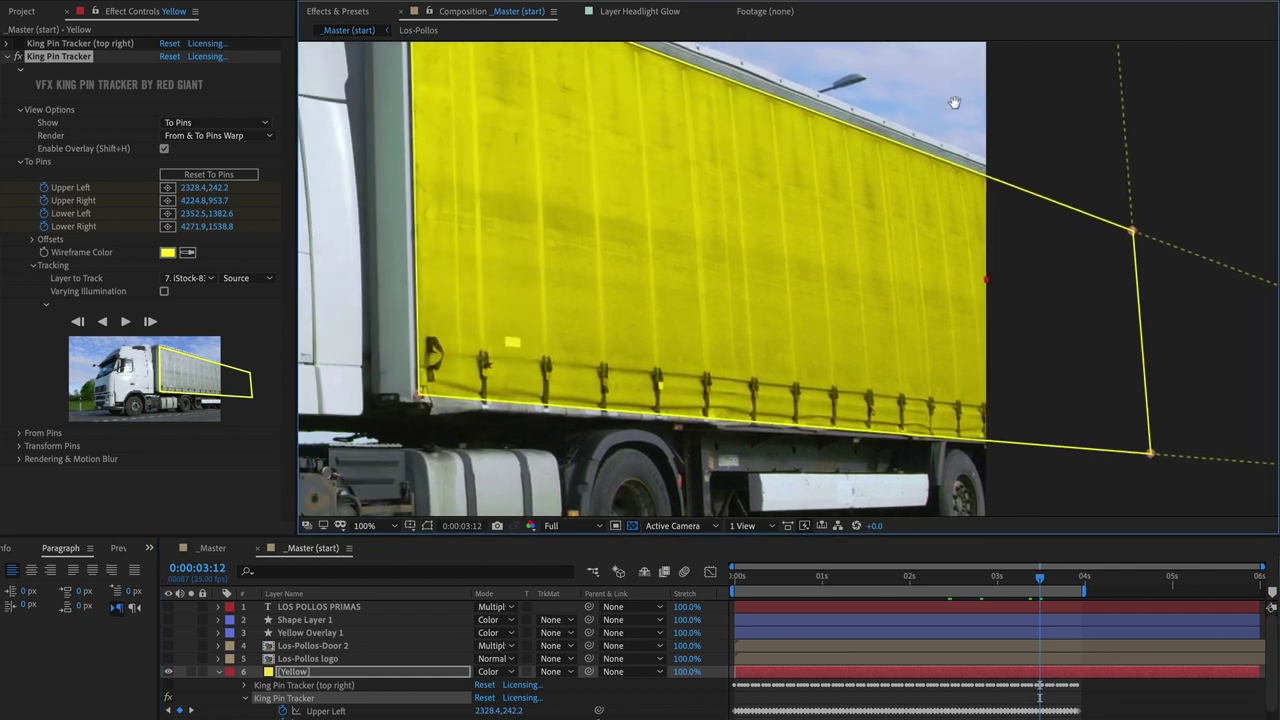
- At 0:00:01:17, move the upper right pin to about 3217, 1022 and nudge the lower right pin inward to match the trailer's far edge
drag(1040, 578, 935, 582)
scroll(884, 358, up, 2)
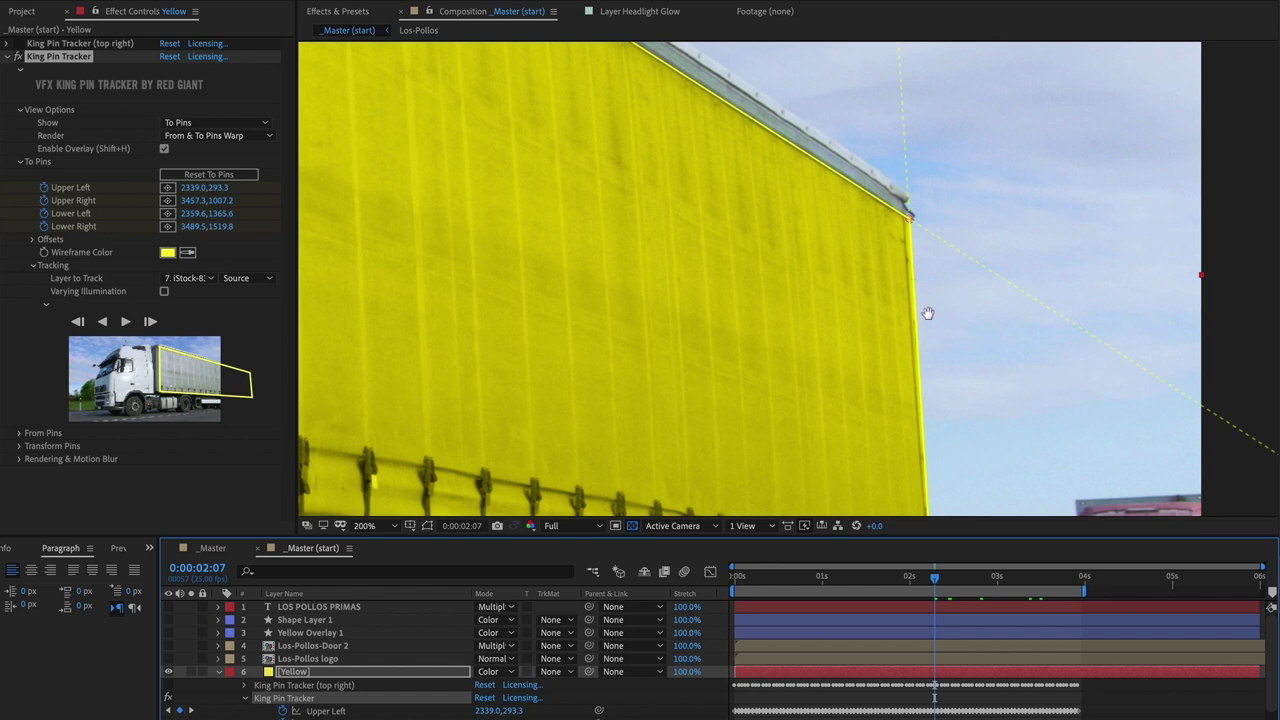
drag(974, 413, 944, 321)
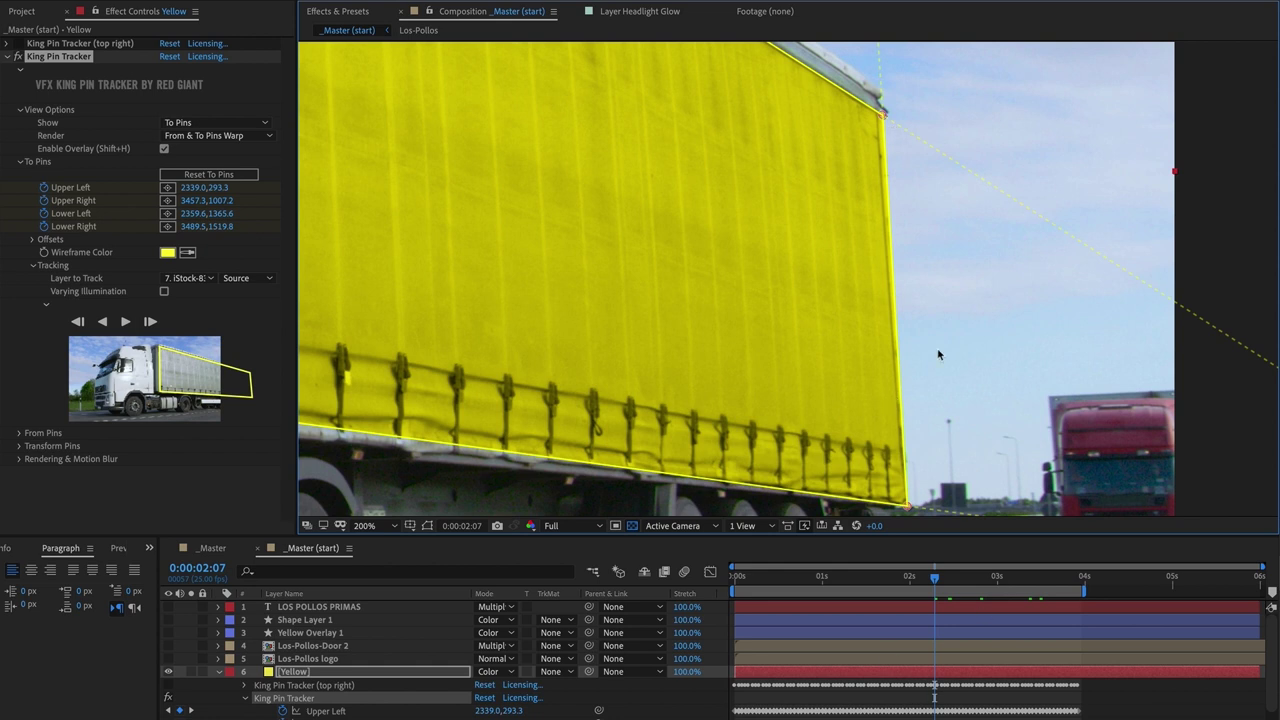
mouse_move(876, 579)
mouse_down()
mouse_move(865, 582)
mouse_move(882, 585)
mouse_up()
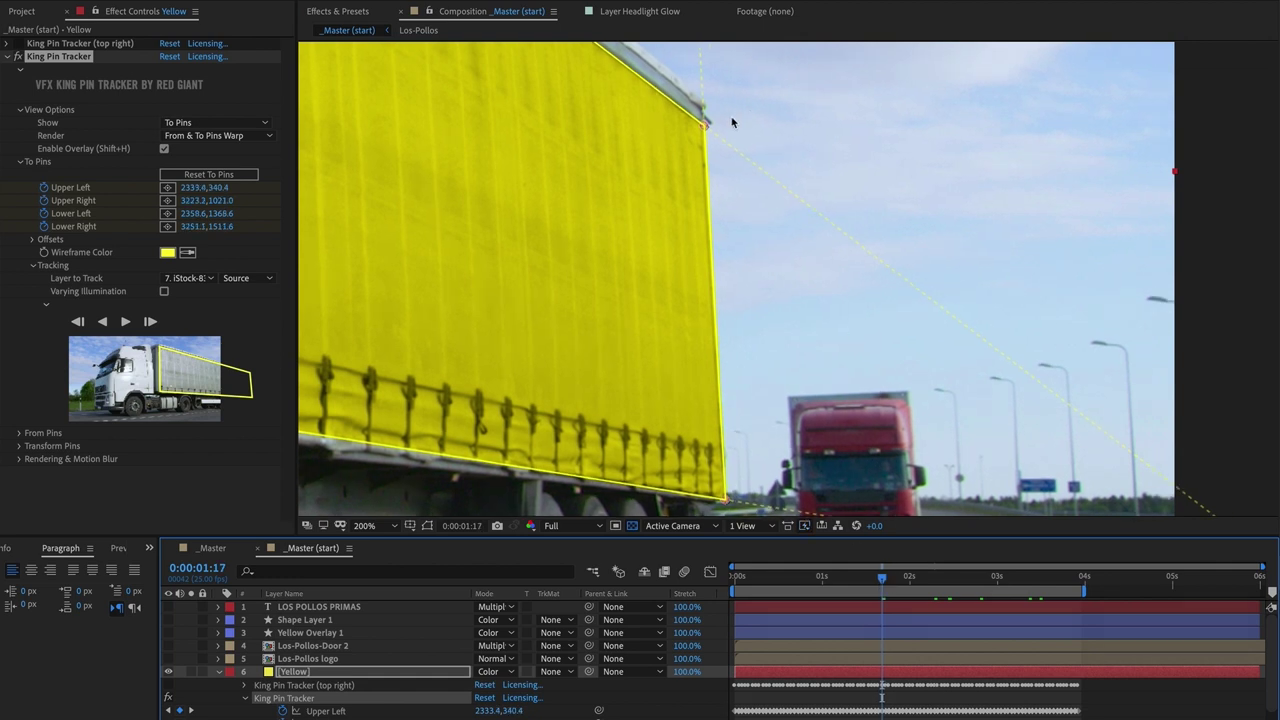
drag(703, 128, 698, 130)
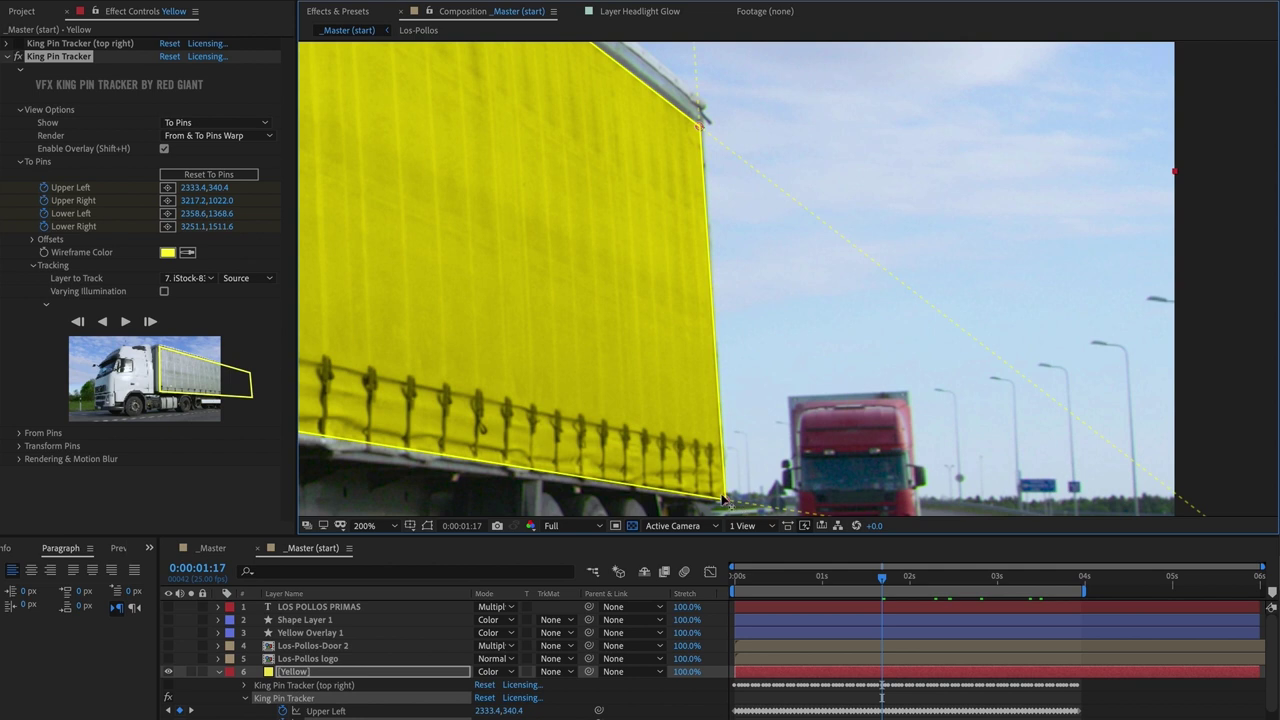
drag(723, 497, 721, 498)
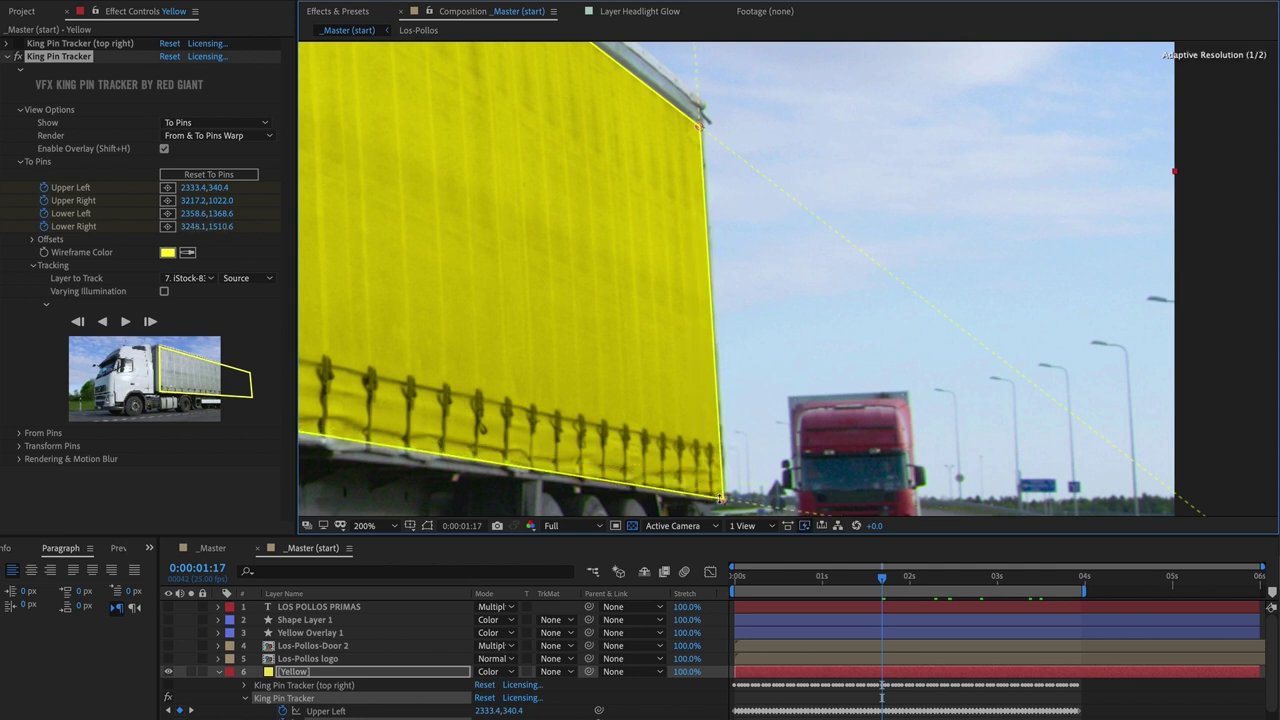
- Track the pins forward from 0:00:01:17 to 0:00:03:23, pausing to check the fit at 0:00:02:07 and 0:00:02:19
click(126, 322)
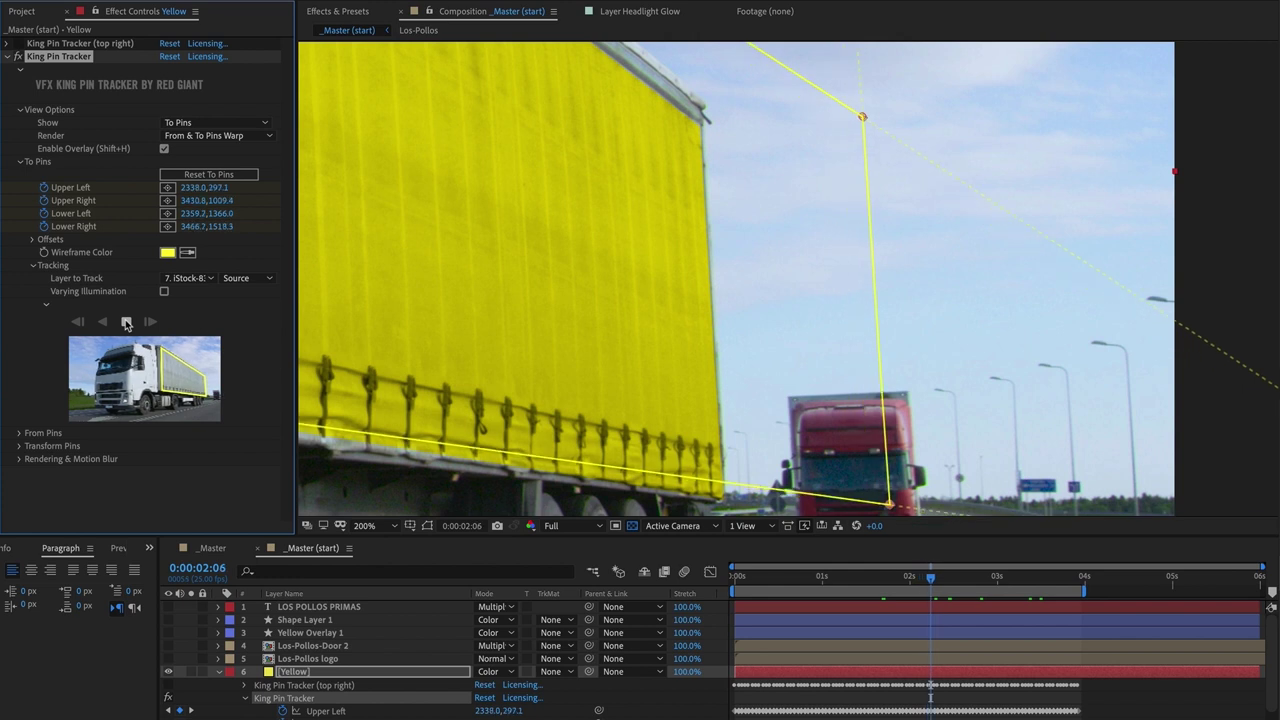
click(126, 322)
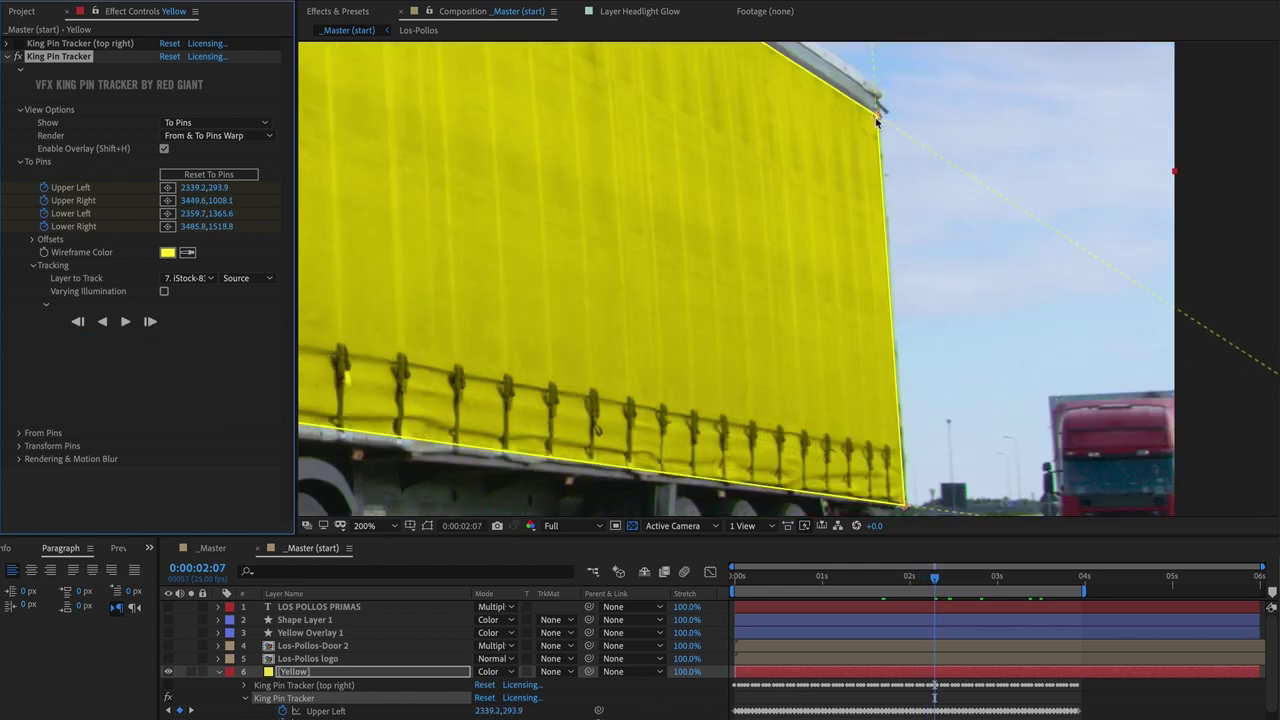
mouse_move(931, 584)
mouse_down()
mouse_move(912, 584)
mouse_move(936, 586)
mouse_up()
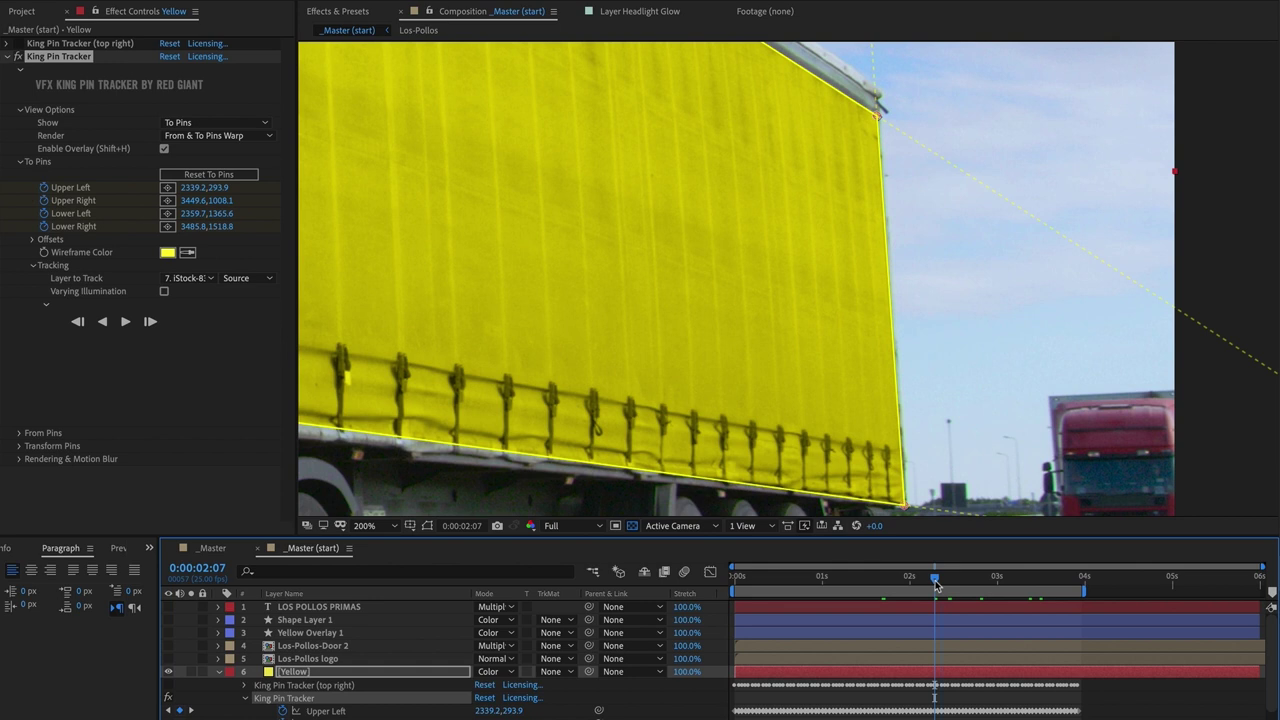
scroll(936, 586, down, 1)
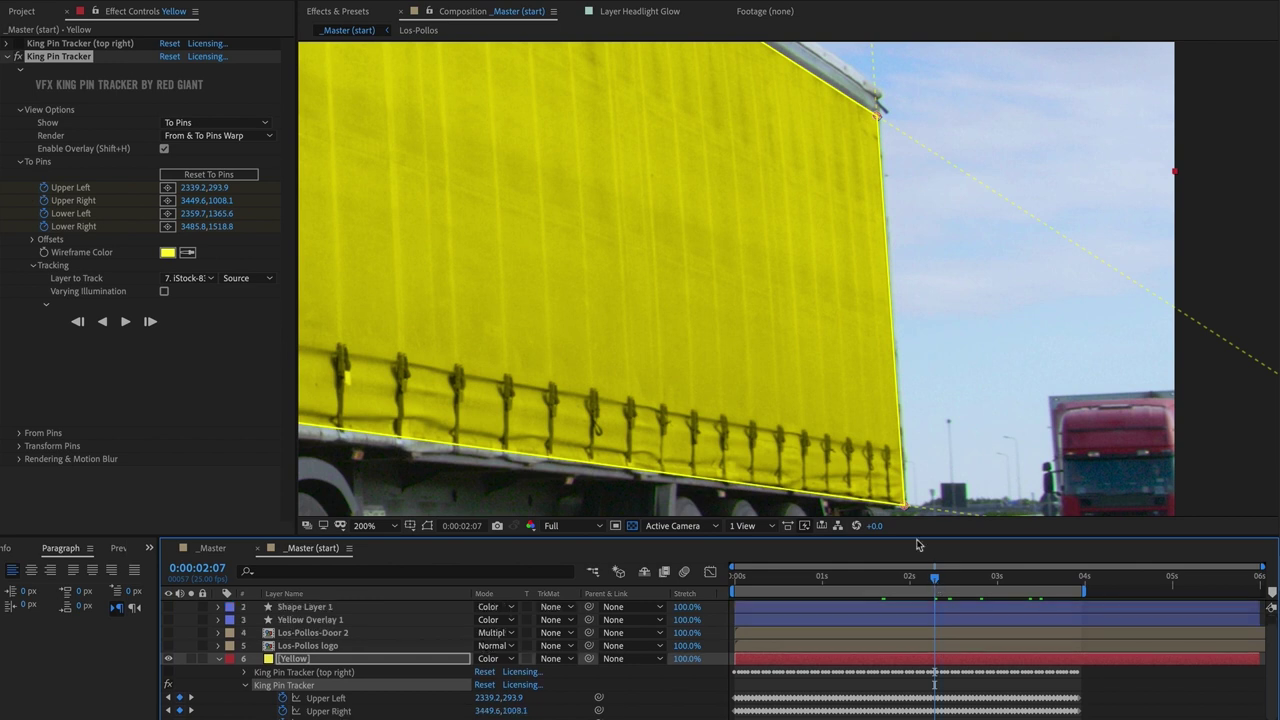
click(125, 322)
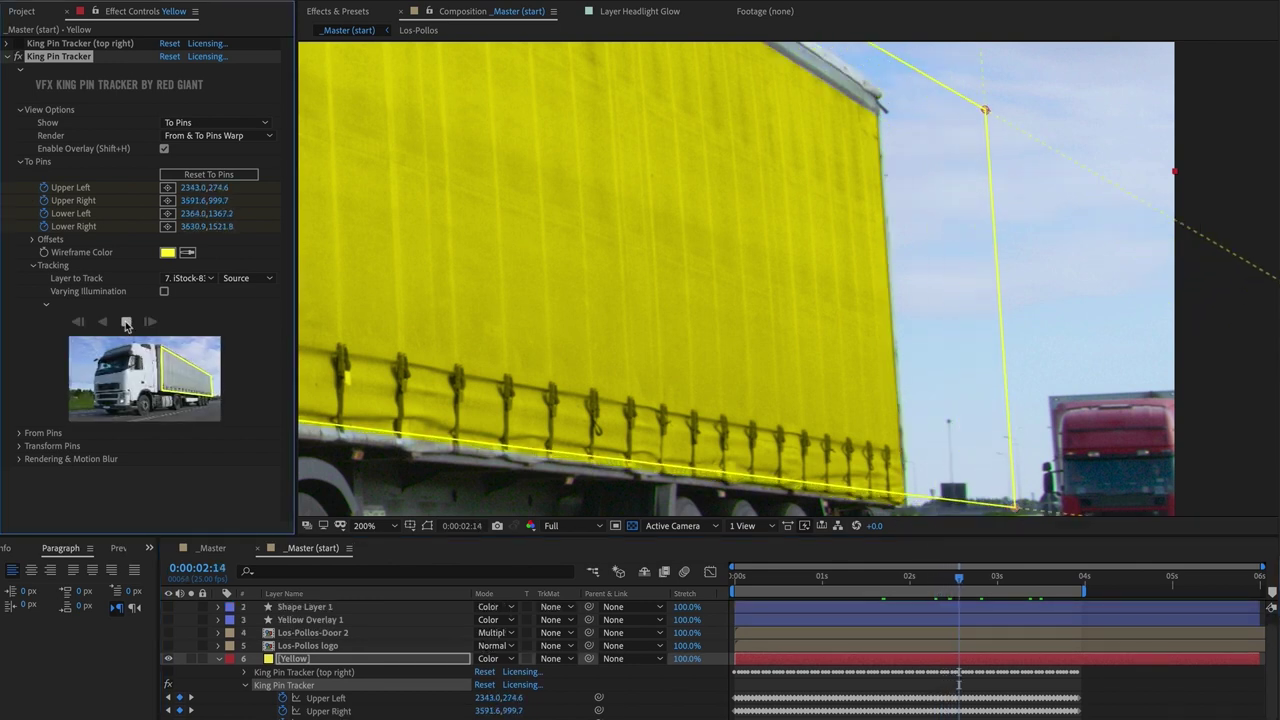
click(125, 322)
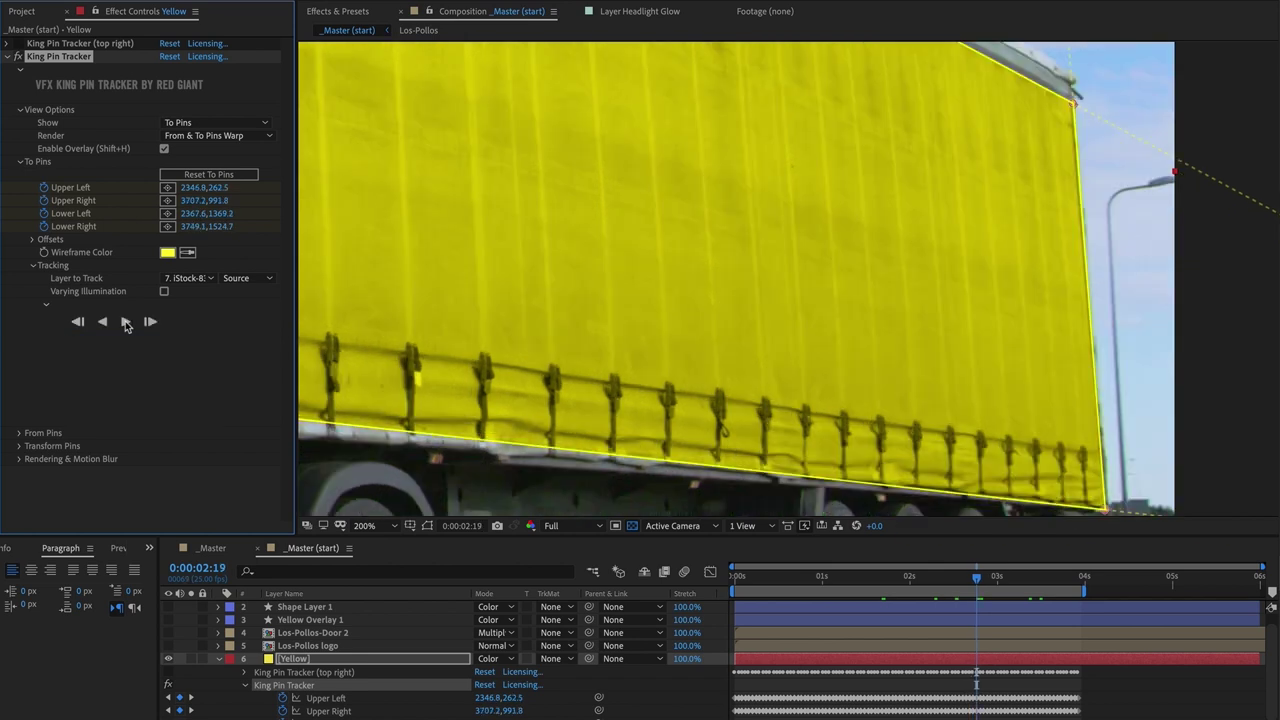
click(125, 322)
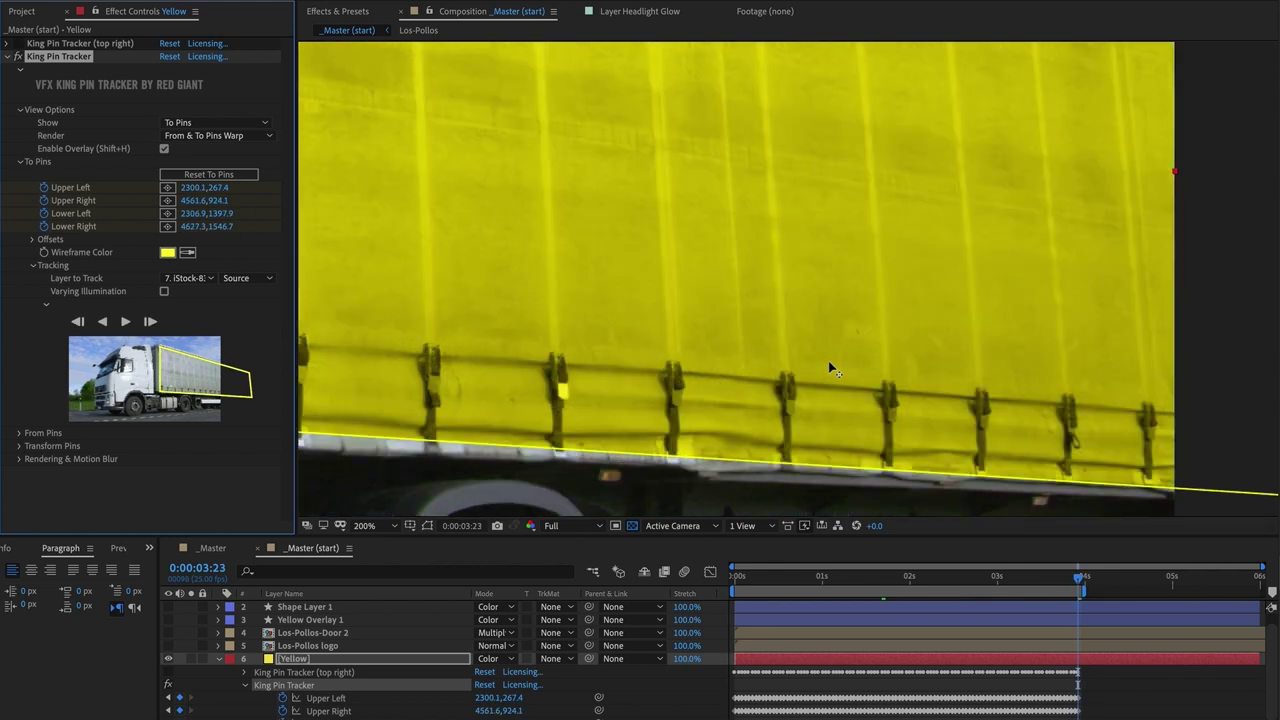
- Preview the shot from near its start to review how the yellow solid follows the trailer side
key(shift+slash)
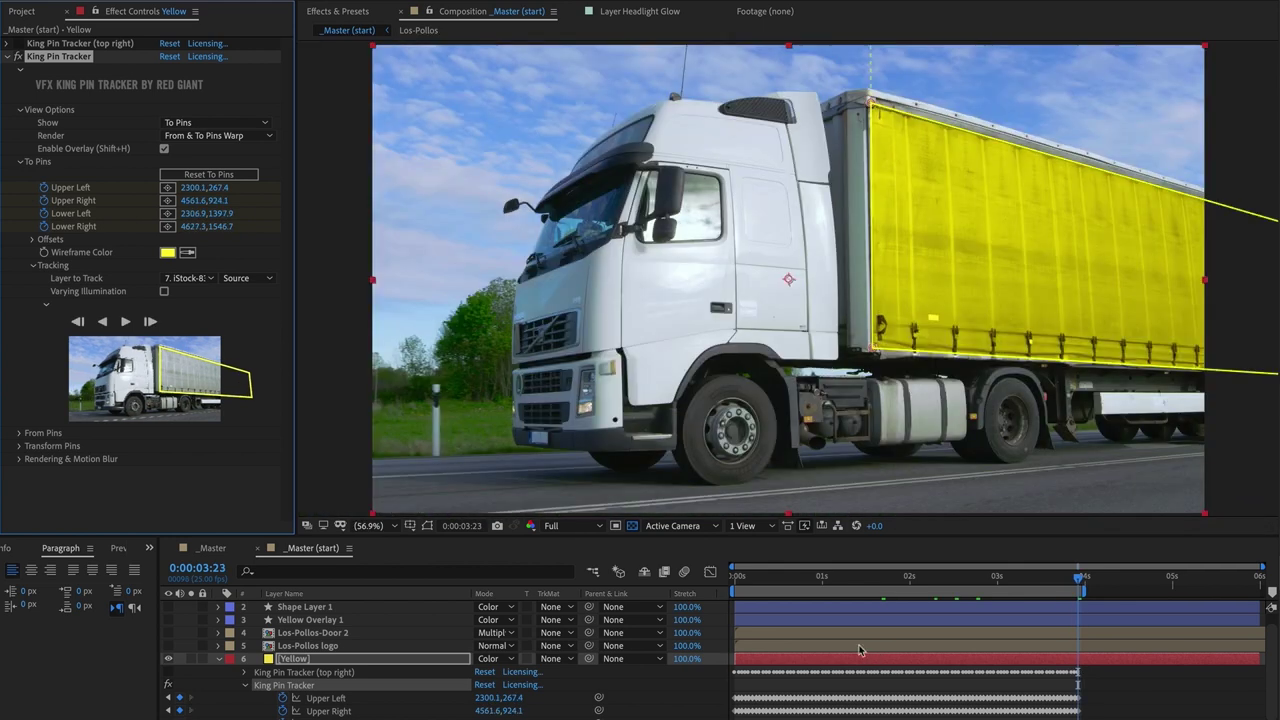
click(757, 583)
key(space)
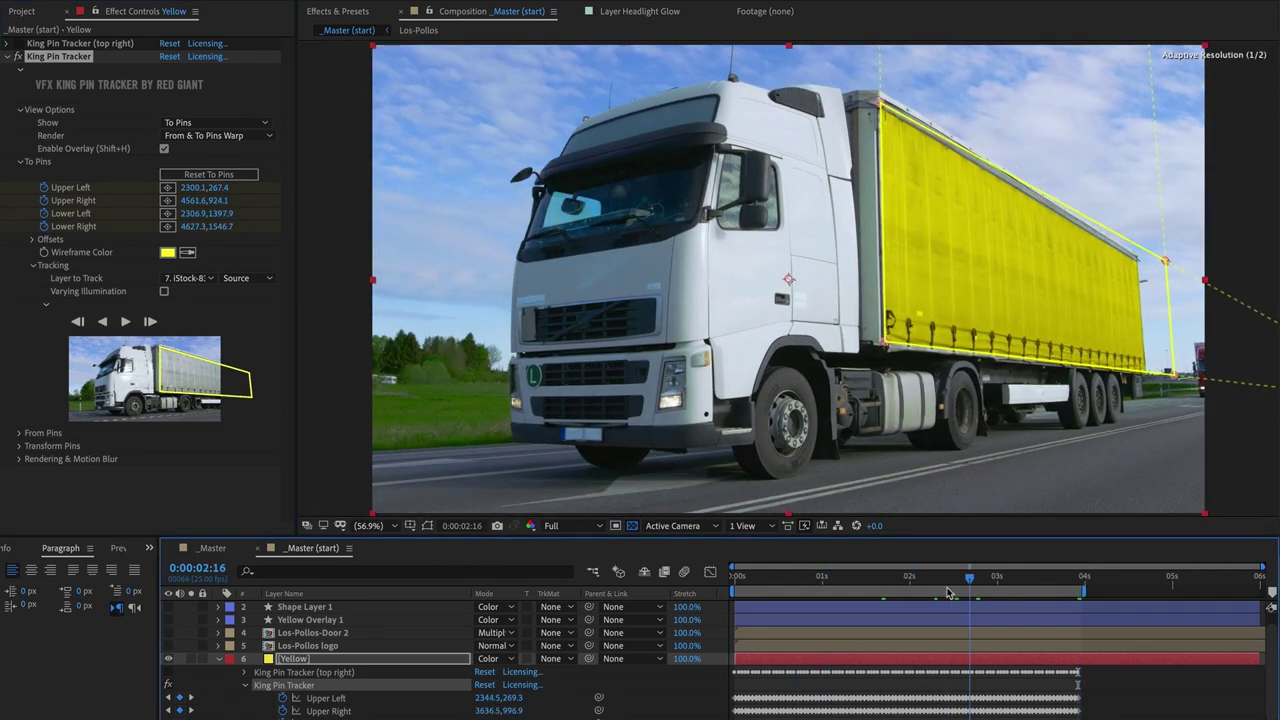
- Isolate the yellow solid to examine its tracked shape, then show all layers again and check the fit at 0:00:03:03
drag(781, 584, 922, 590)
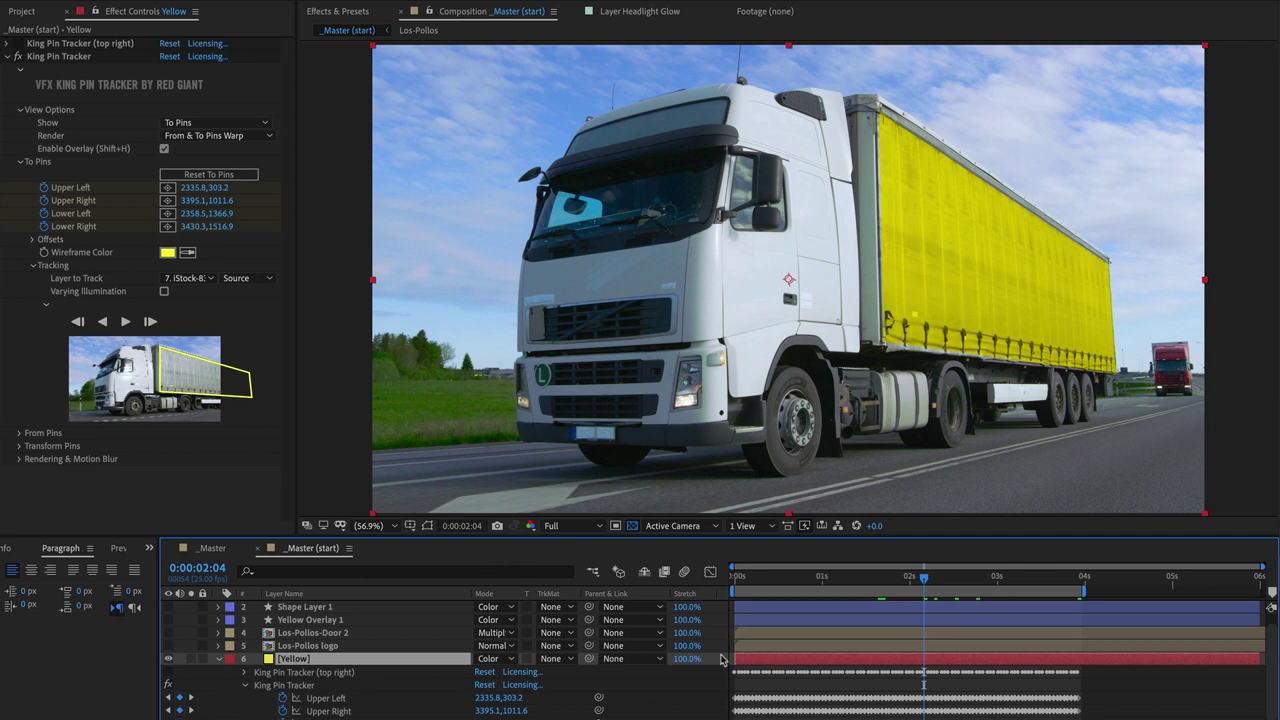
click(191, 659)
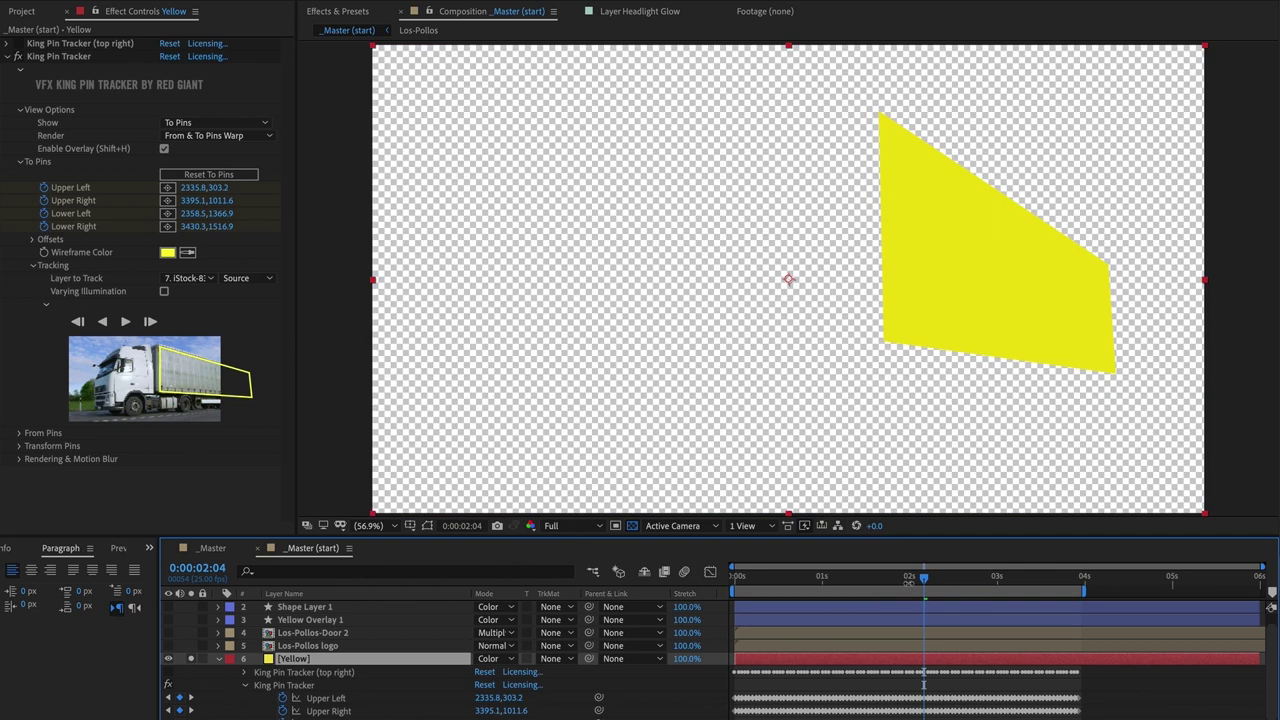
mouse_move(924, 578)
mouse_down()
mouse_move(886, 582)
mouse_move(1062, 584)
mouse_move(858, 582)
mouse_move(918, 582)
mouse_up()
click(191, 658)
click(1005, 583)
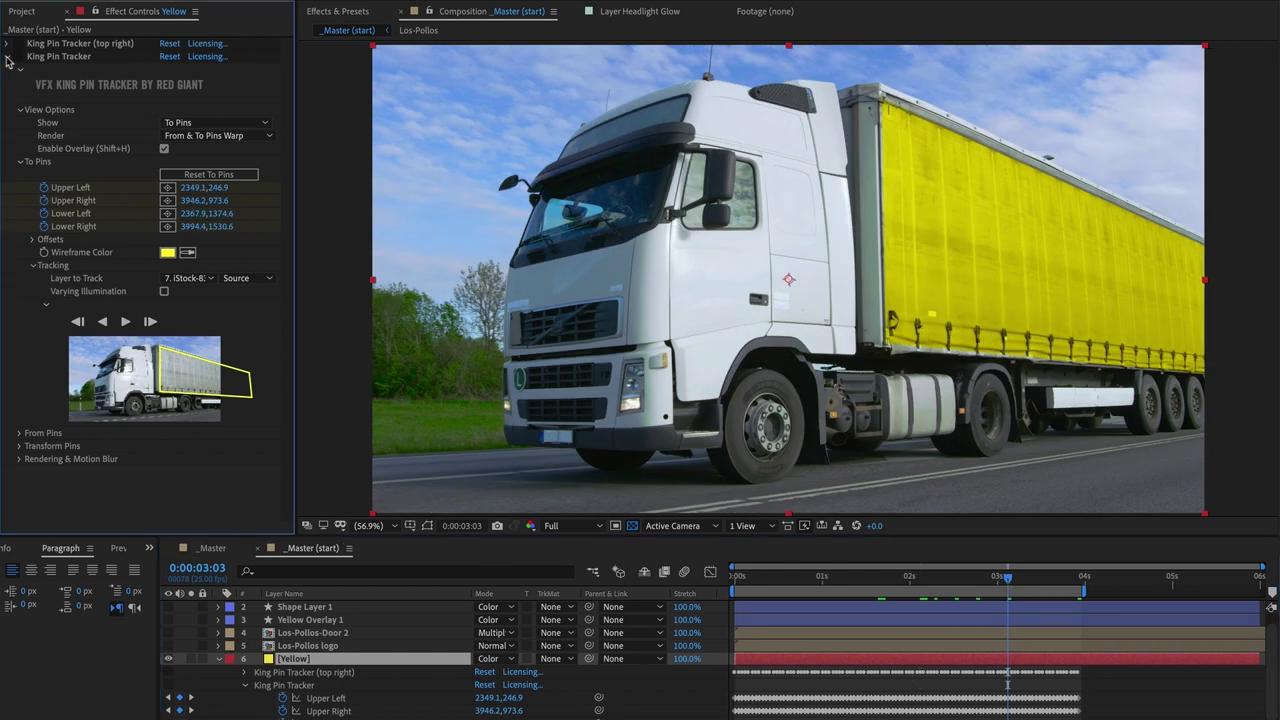
- Swap the solid's active effect to King Pin Tracker (top right) and examine its fit at the trailer's far edge at 0:00:02:13
click(17, 56)
click(8, 43)
click(18, 44)
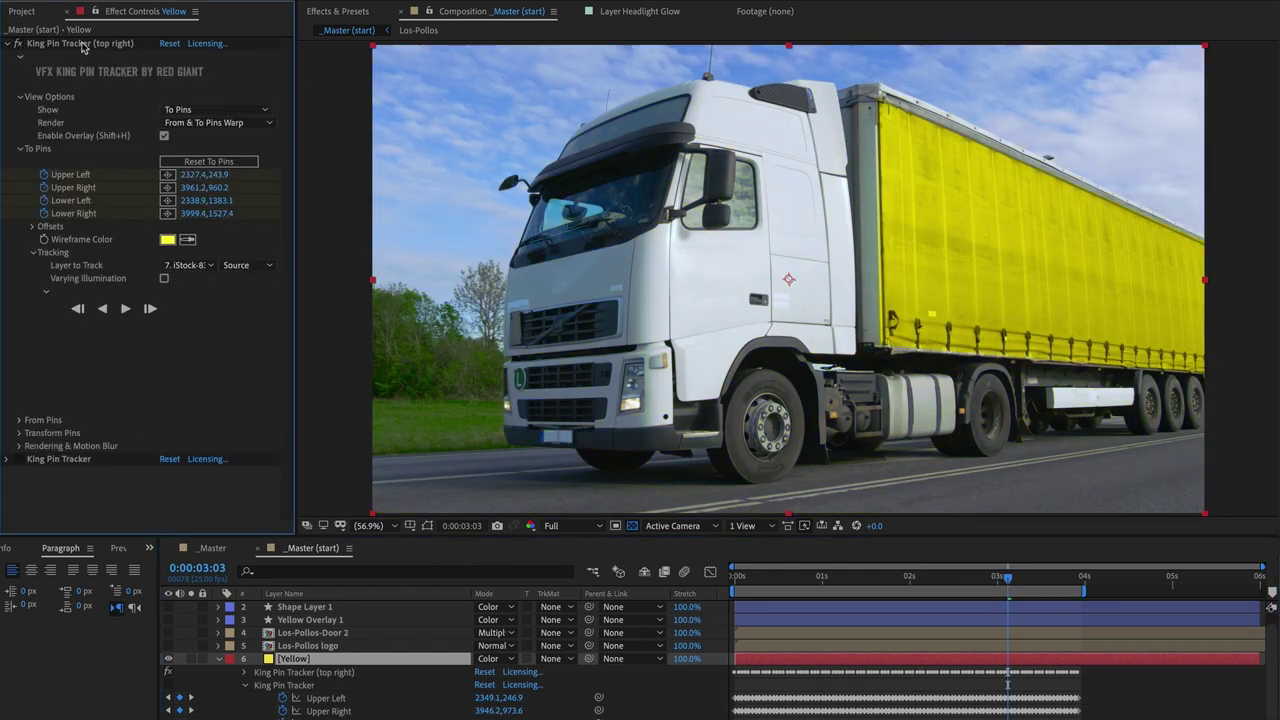
click(84, 44)
drag(1007, 578, 955, 579)
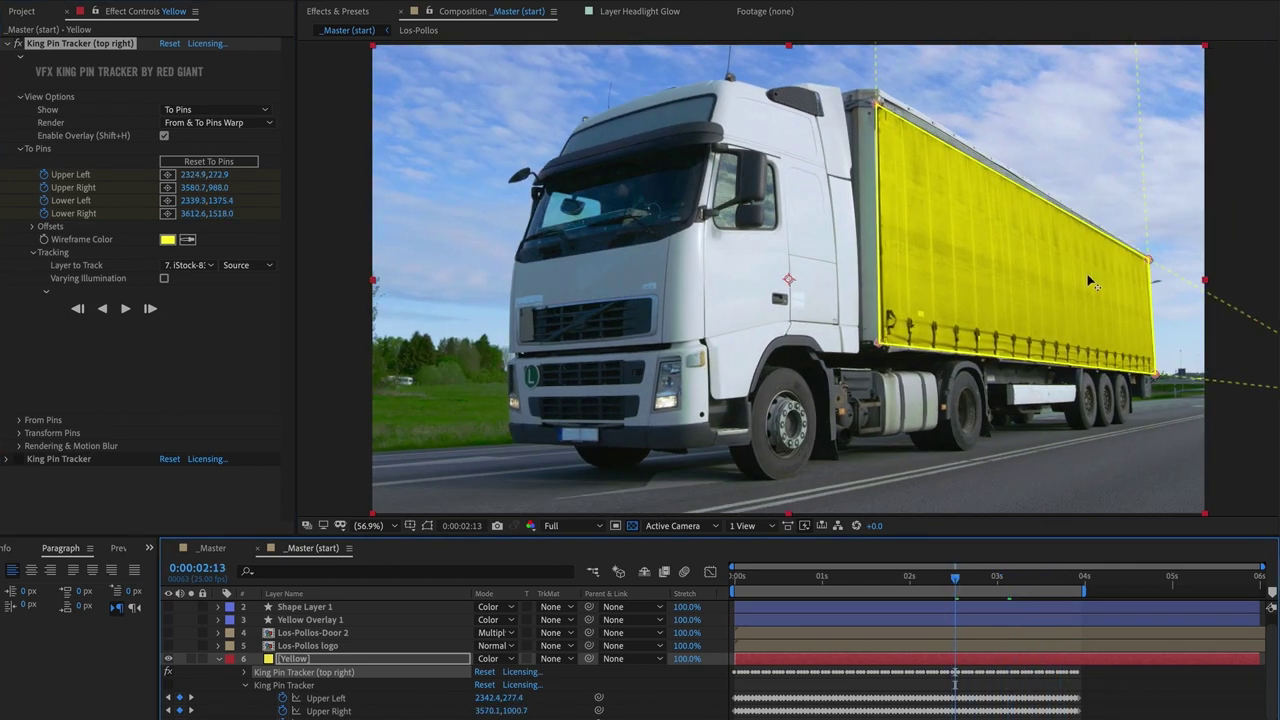
key(slash)
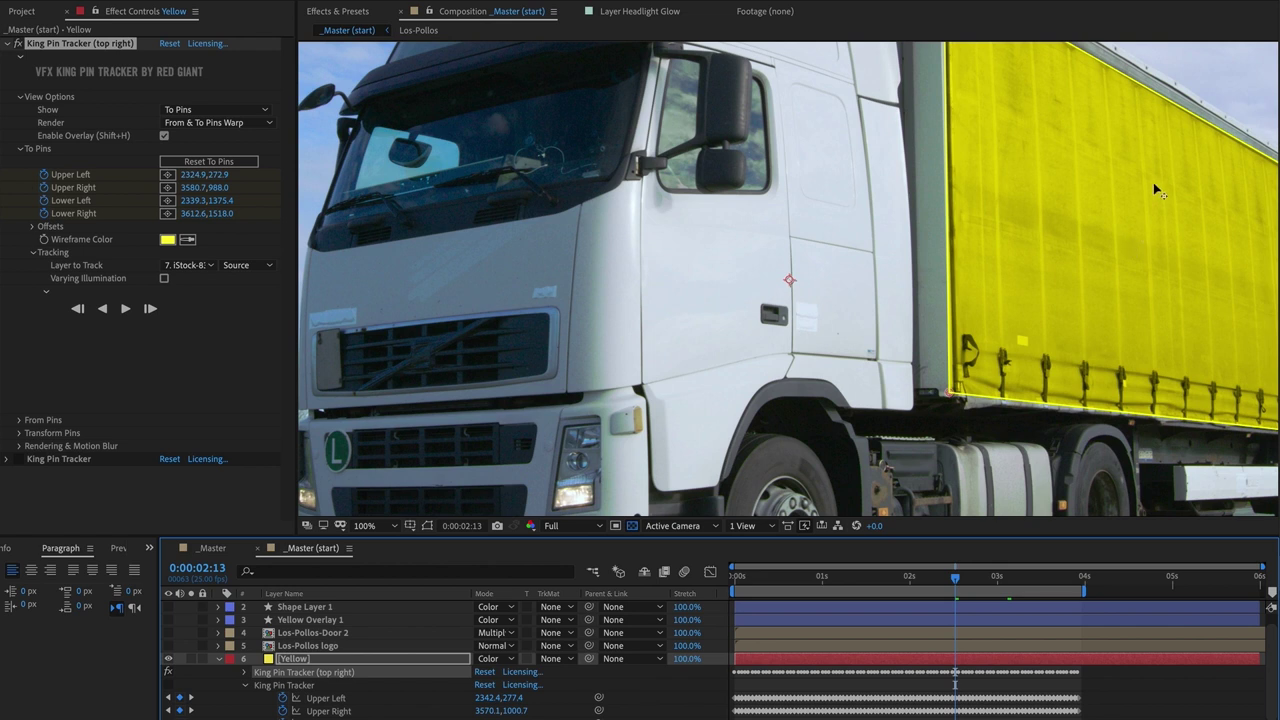
drag(1215, 85, 925, 268)
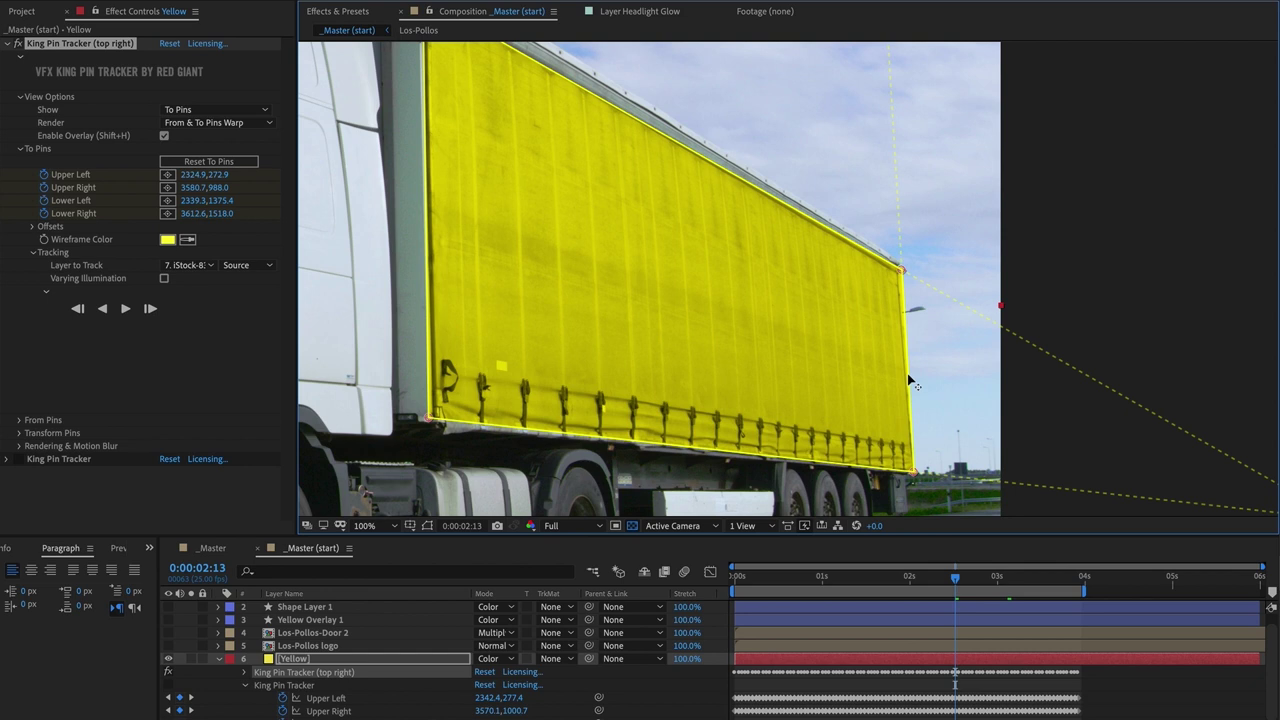
- Delete King Pin Tracker (top right) from the yellow solid and re-enable the remaining King Pin Tracker
click(72, 43)
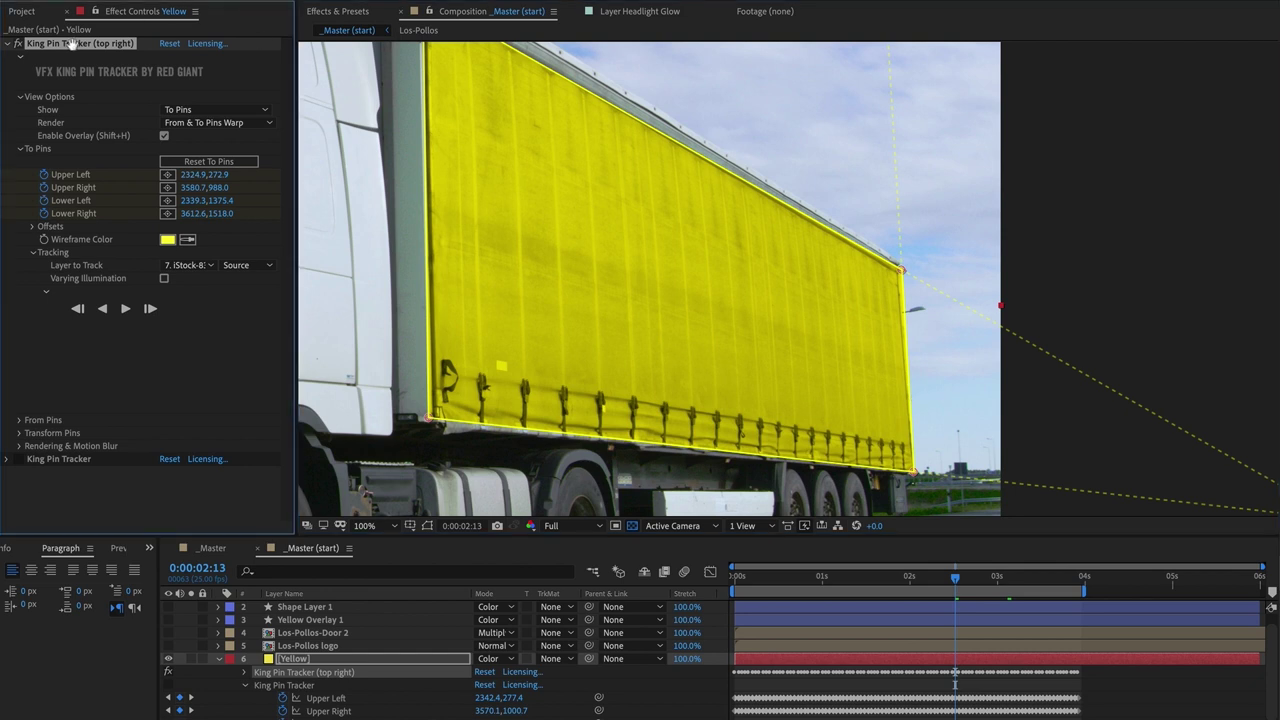
key(Delete)
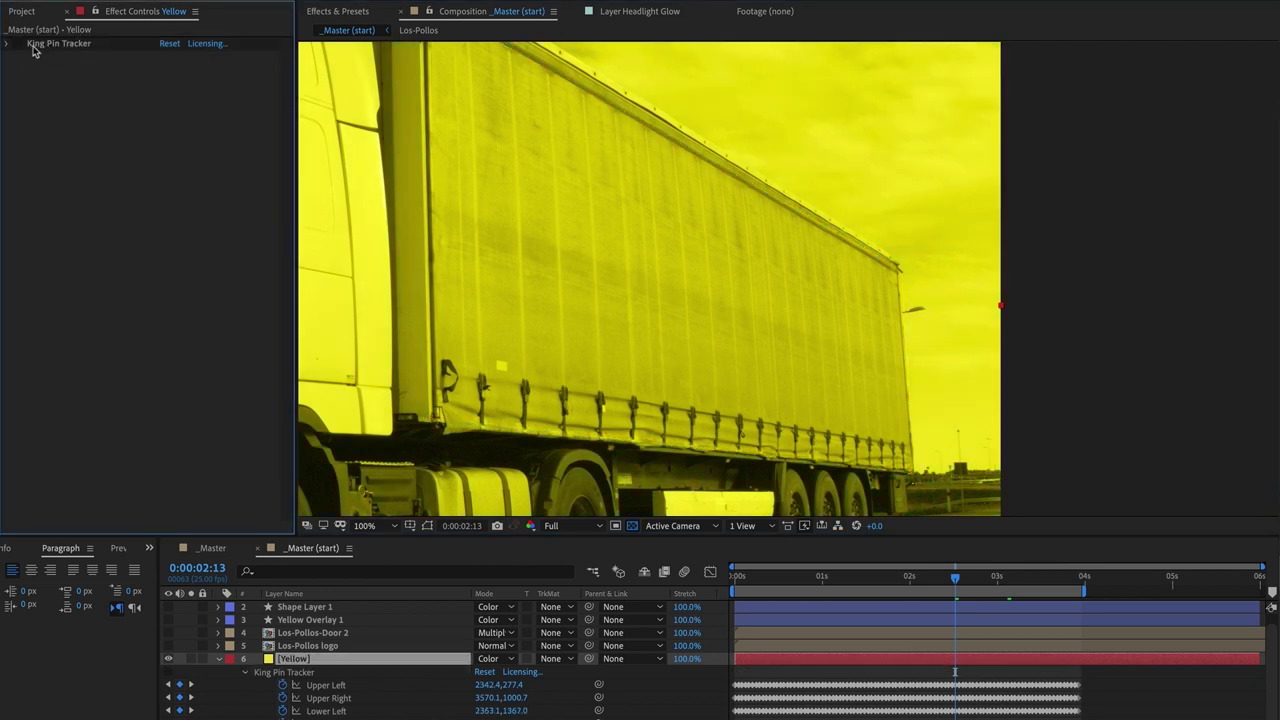
key(shift+slash)
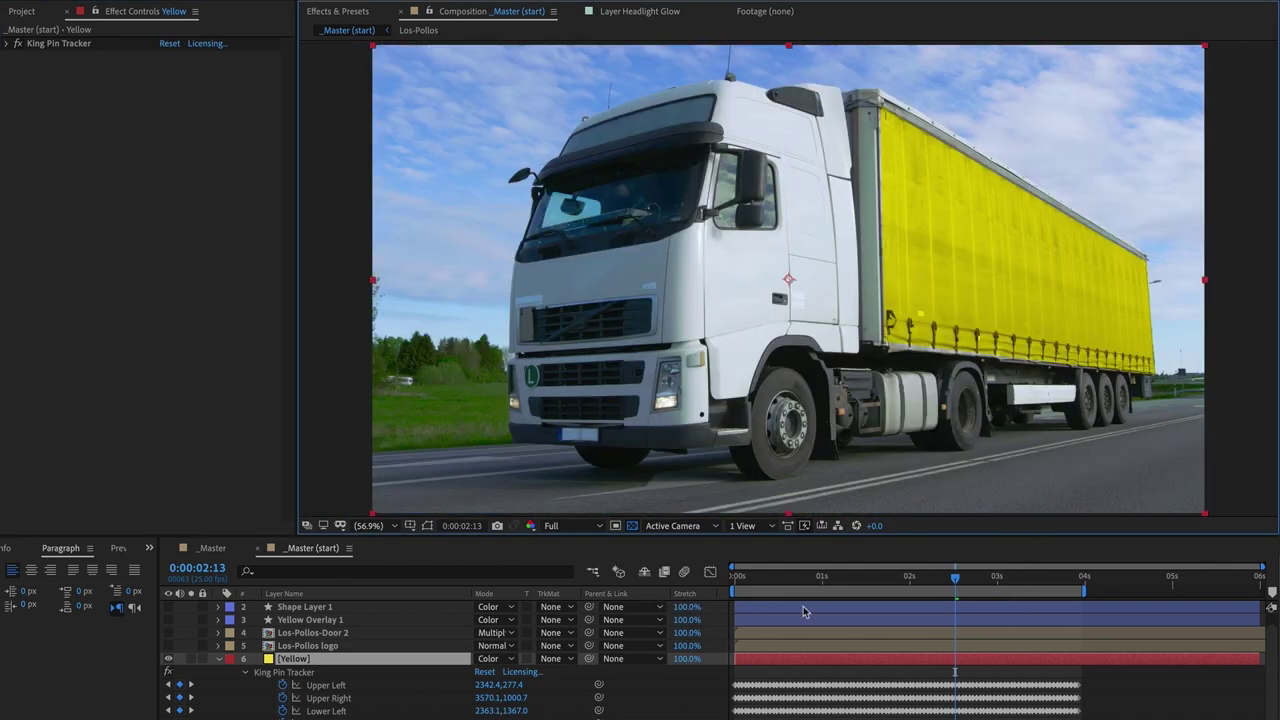
- Make Shape Layer 1 visible and isolate it to view its yellow shape at 0:00:01:14
click(221, 665)
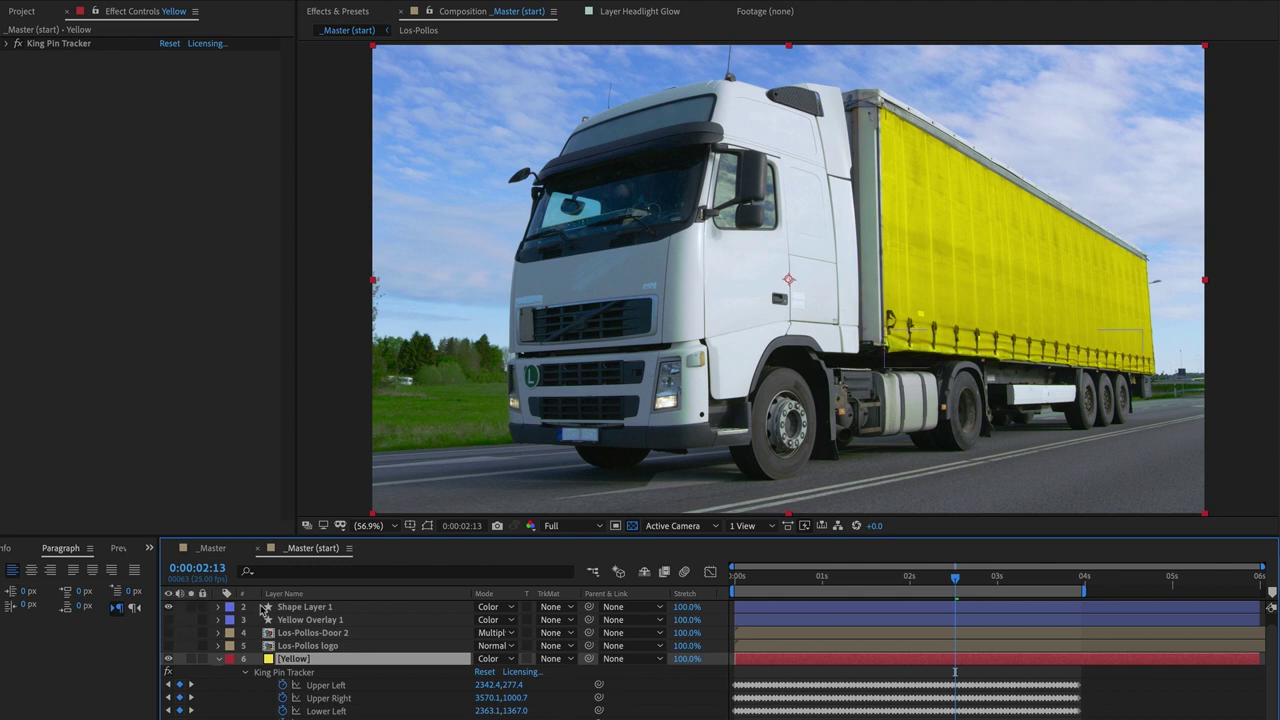
click(275, 607)
click(191, 607)
mouse_move(867, 577)
mouse_down()
mouse_move(852, 577)
mouse_move(871, 577)
mouse_up()
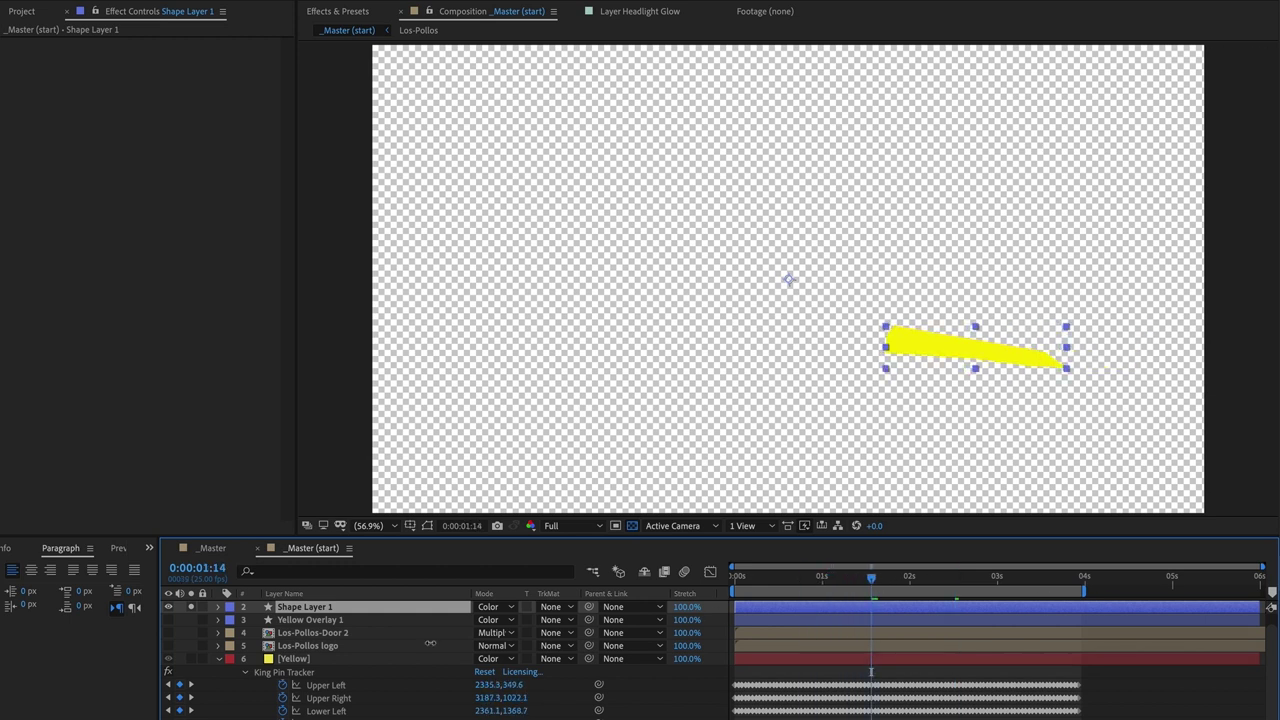
- Reveal Shape Layer 1's path keyframes and, with all layers shown, check how the shape covers the trailer's lower edge
click(220, 660)
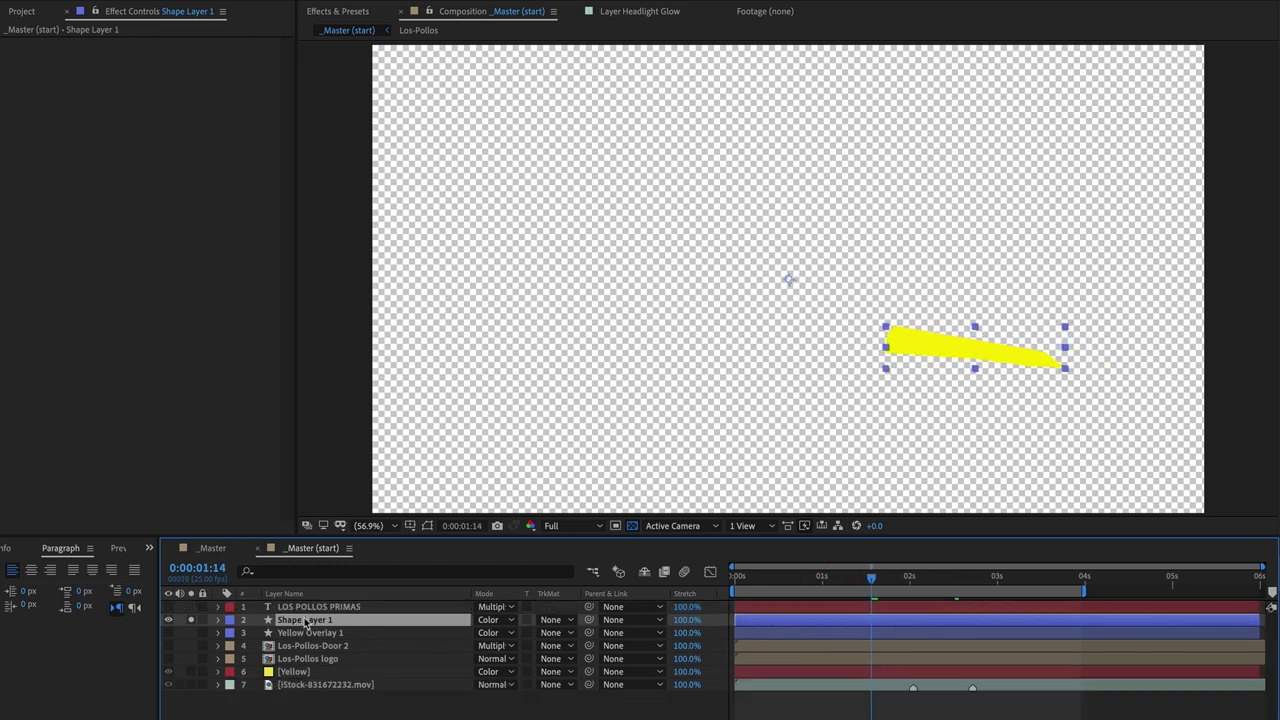
key(u)
drag(871, 578, 987, 577)
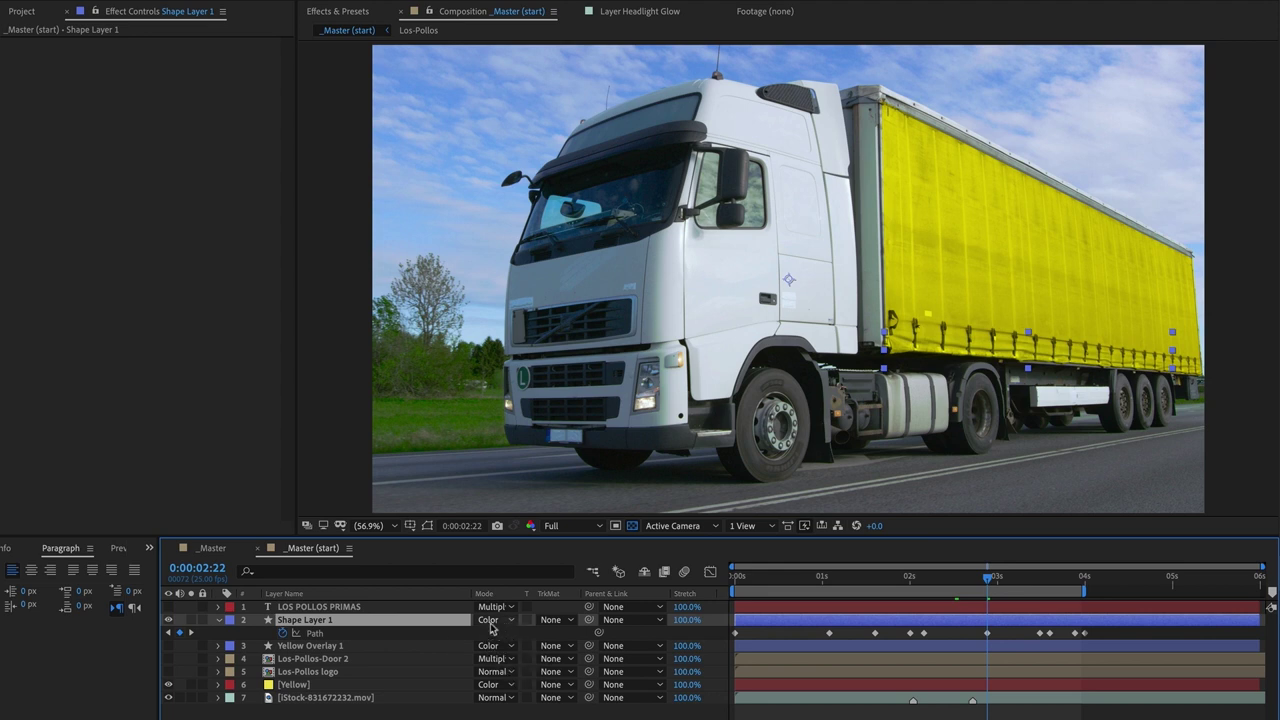
drag(749, 577, 1057, 590)
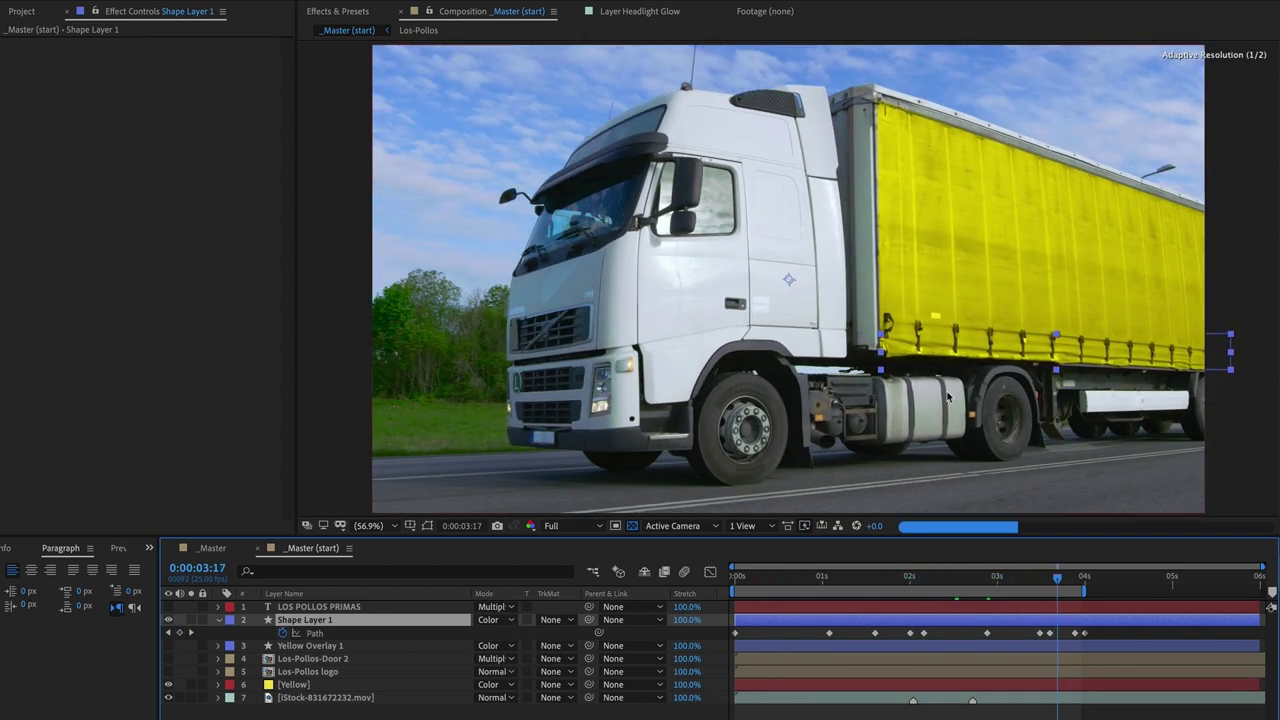
drag(946, 582, 1005, 586)
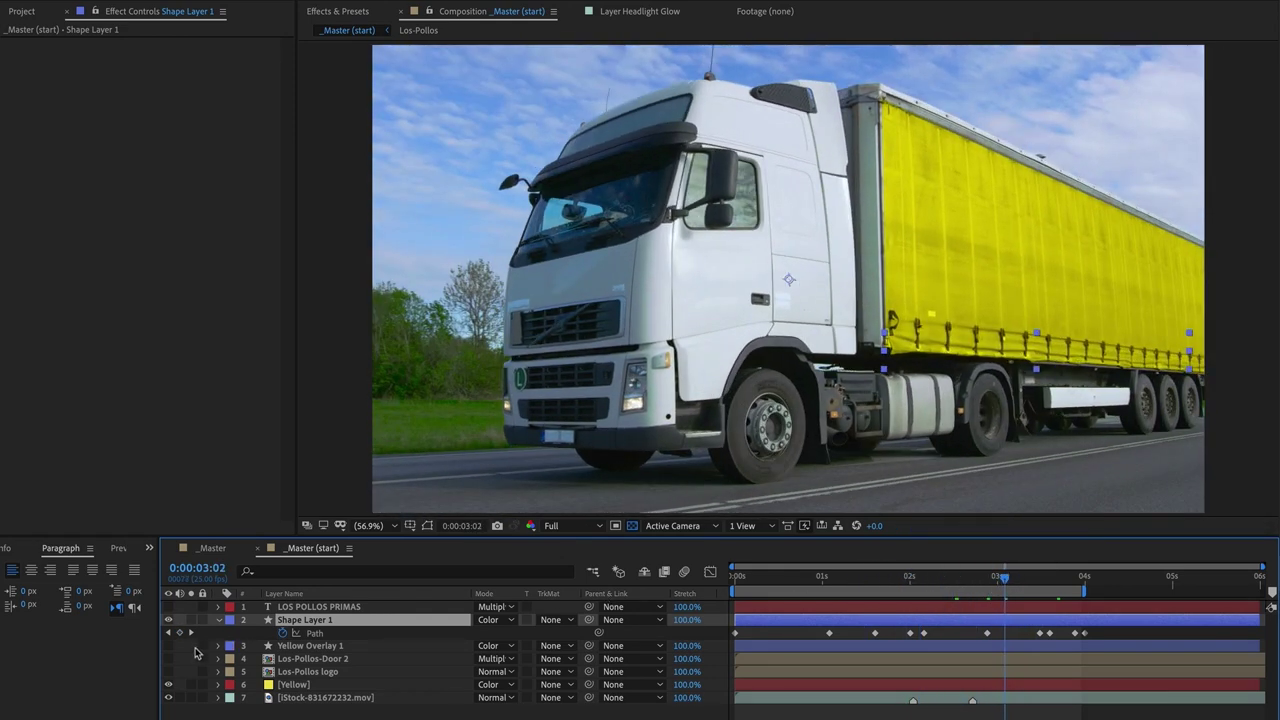
- Make Yellow Overlay 1 visible, isolate it, and display its shape path at 0:00:02:01
click(294, 646)
click(168, 646)
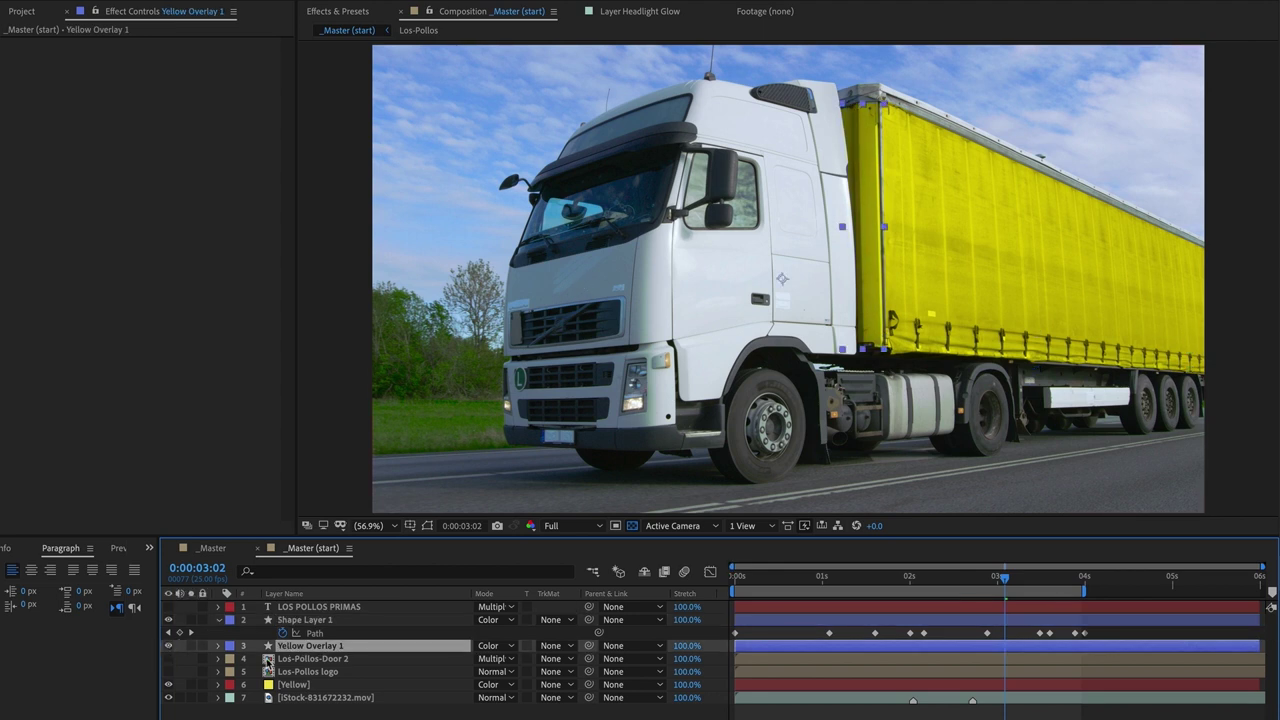
click(191, 646)
mouse_move(921, 576)
mouse_down()
mouse_move(857, 586)
mouse_move(988, 592)
mouse_move(912, 588)
mouse_up()
click(872, 198)
click(427, 525)
key(Return)
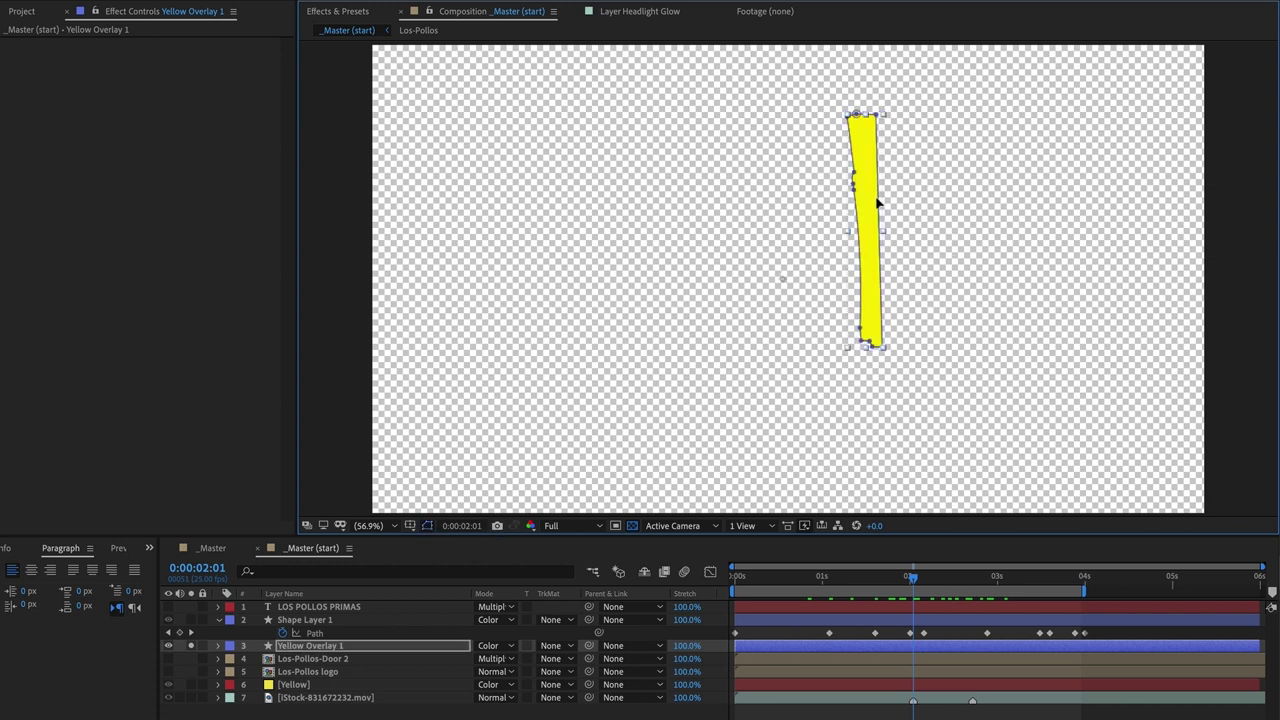
- Preview the isolated Yellow Overlay 1 shape's animation, then show all layers again at 0:00:02:20
click(896, 578)
key(space)
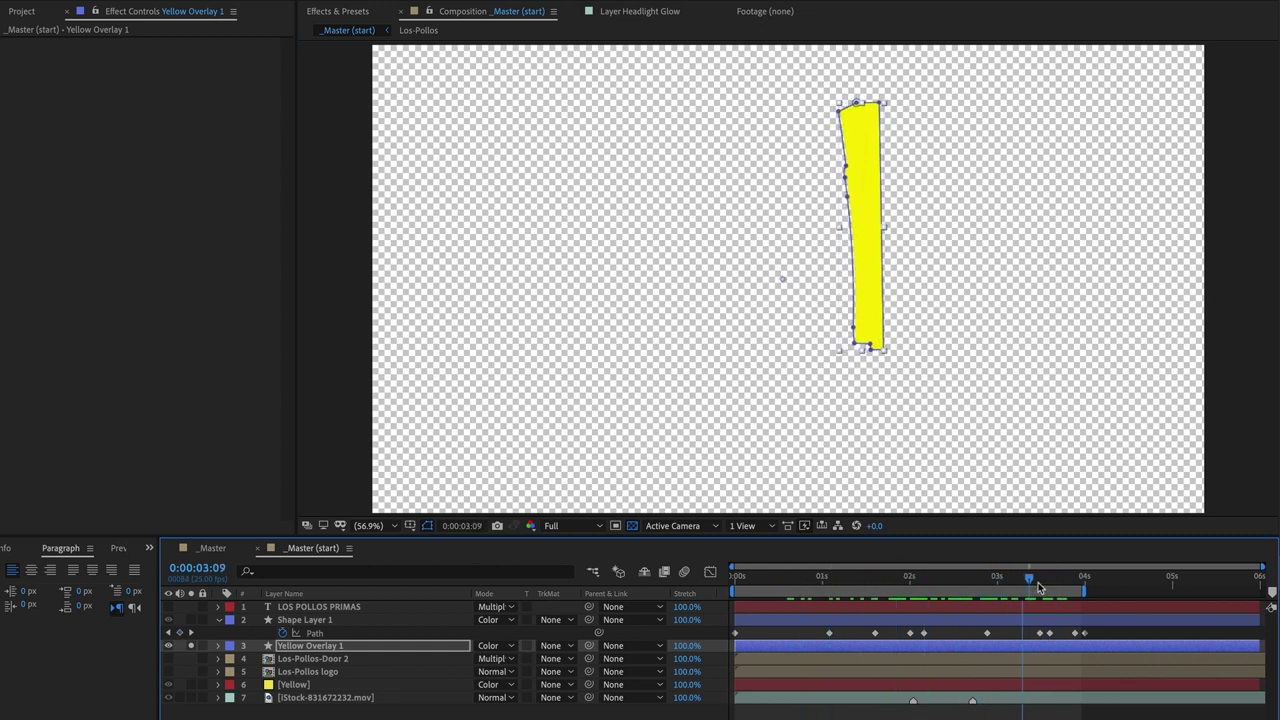
click(980, 580)
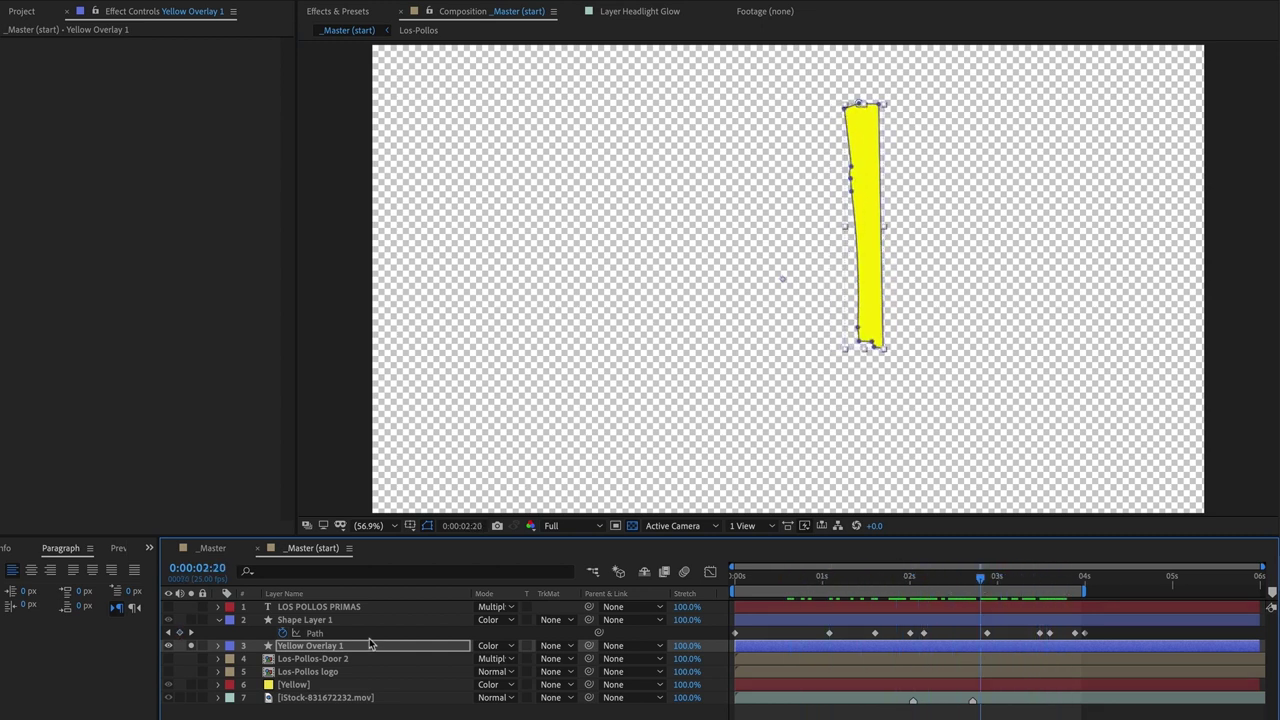
click(191, 646)
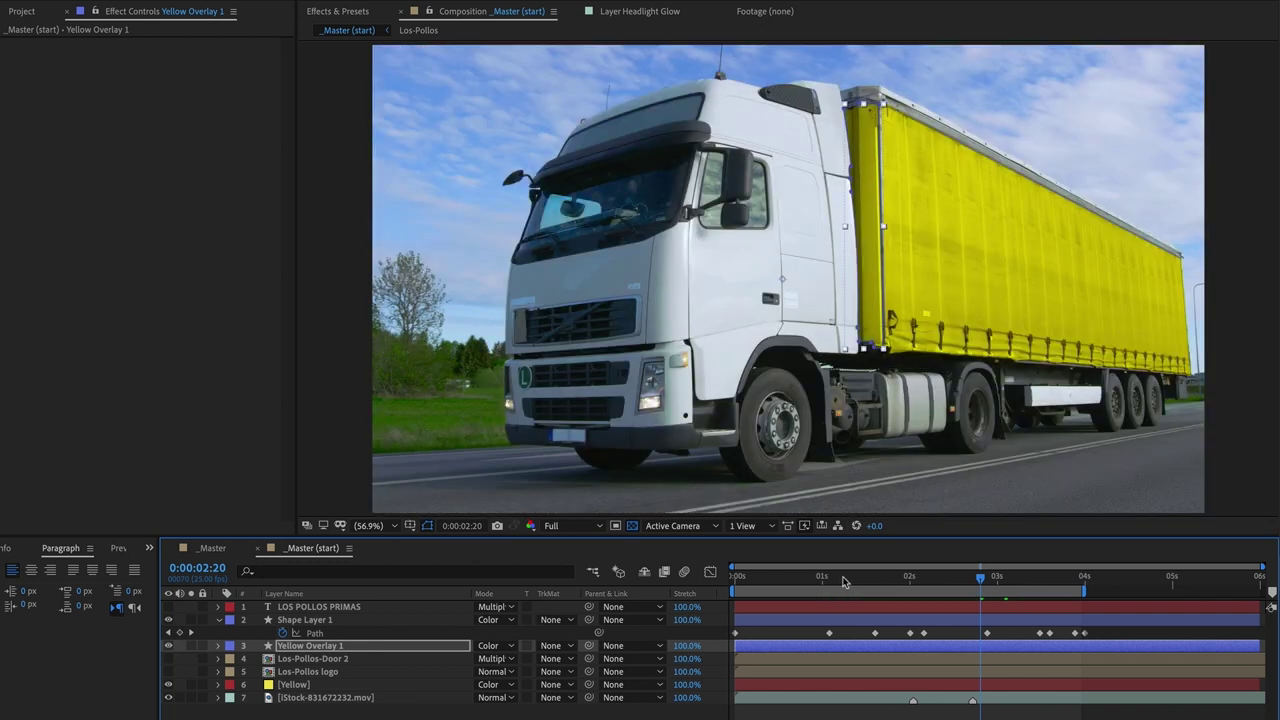
- Scrub between 0:00:02:00 and 0:00:03:08 to examine the combined yellow coverage of the trailer, ending at 0:00:02:23
drag(790, 578, 910, 585)
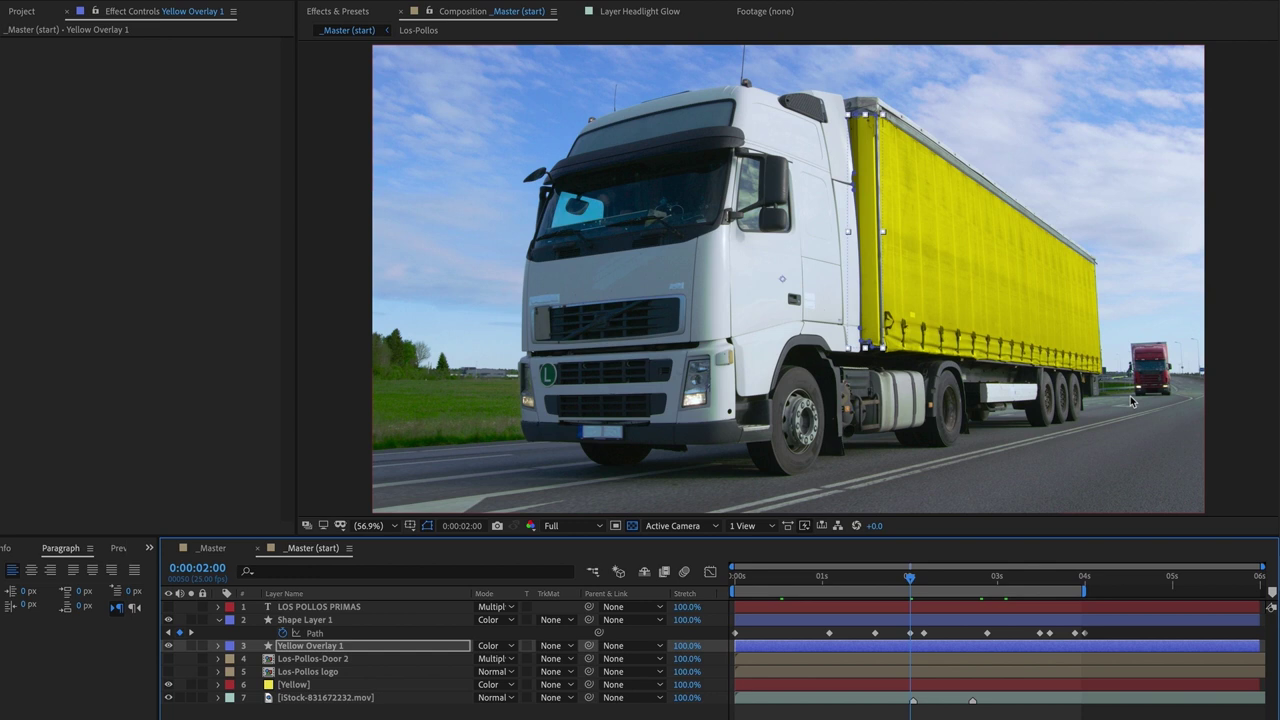
drag(851, 581, 1020, 590)
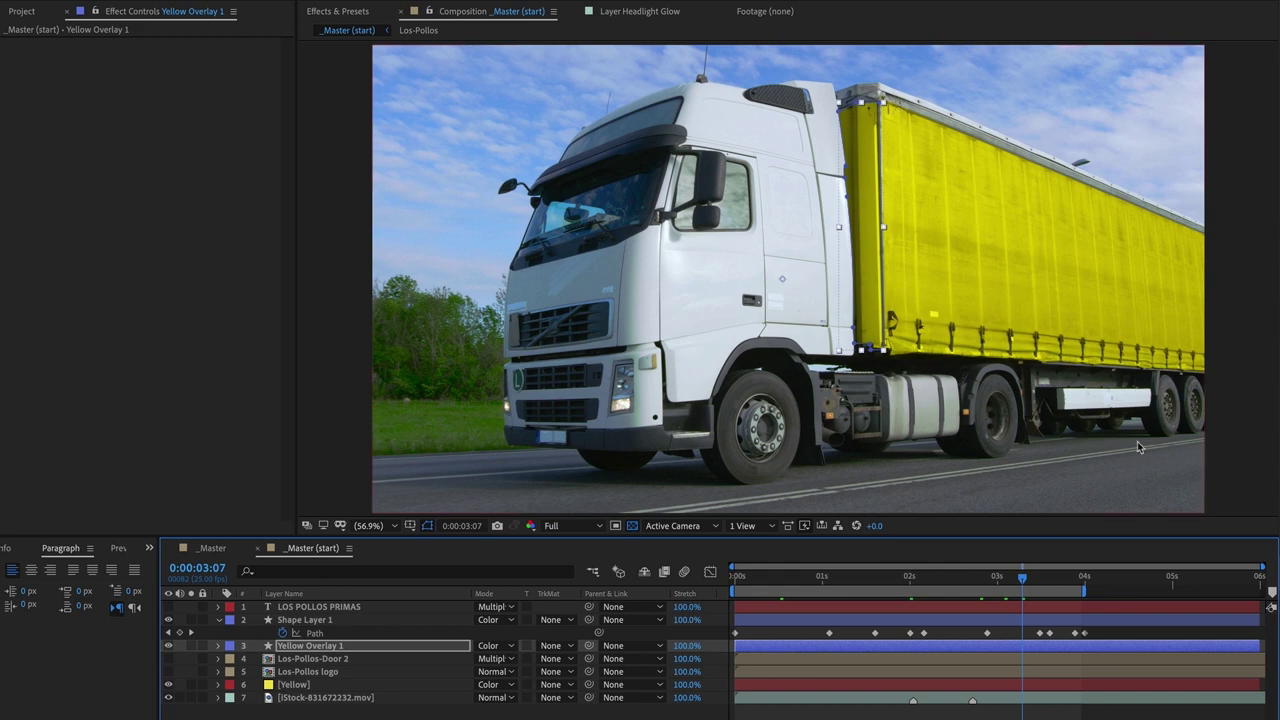
drag(938, 580, 1025, 595)
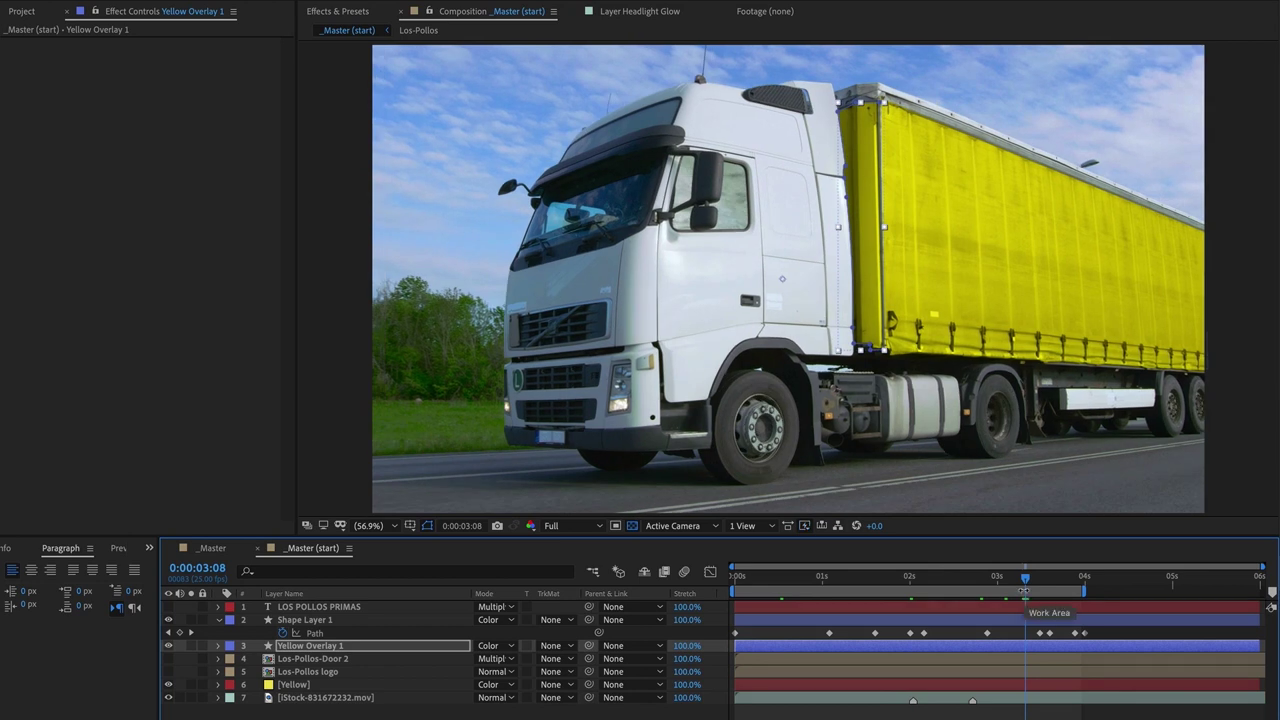
drag(1024, 590, 992, 590)
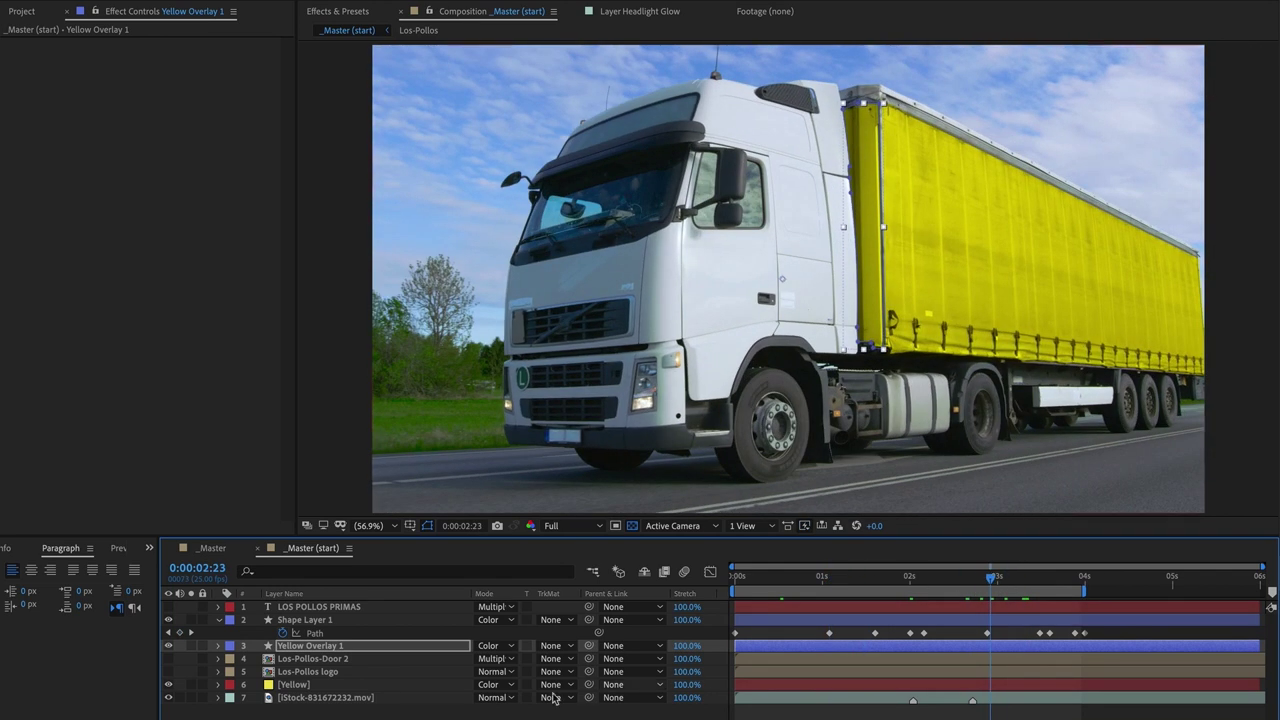
- Make the Los-Pollos logo layer visible, then open its nested Los-Pollos composition to inspect the artwork
click(310, 672)
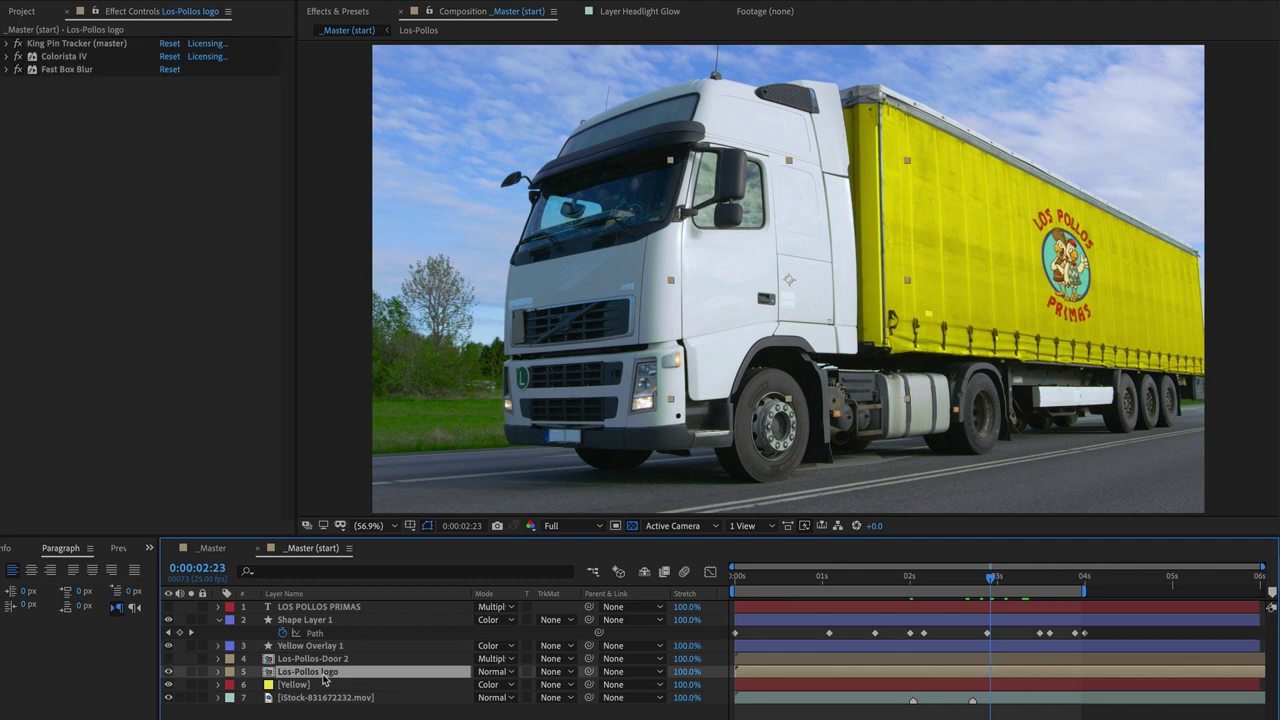
drag(1010, 587, 917, 576)
double_click(270, 676)
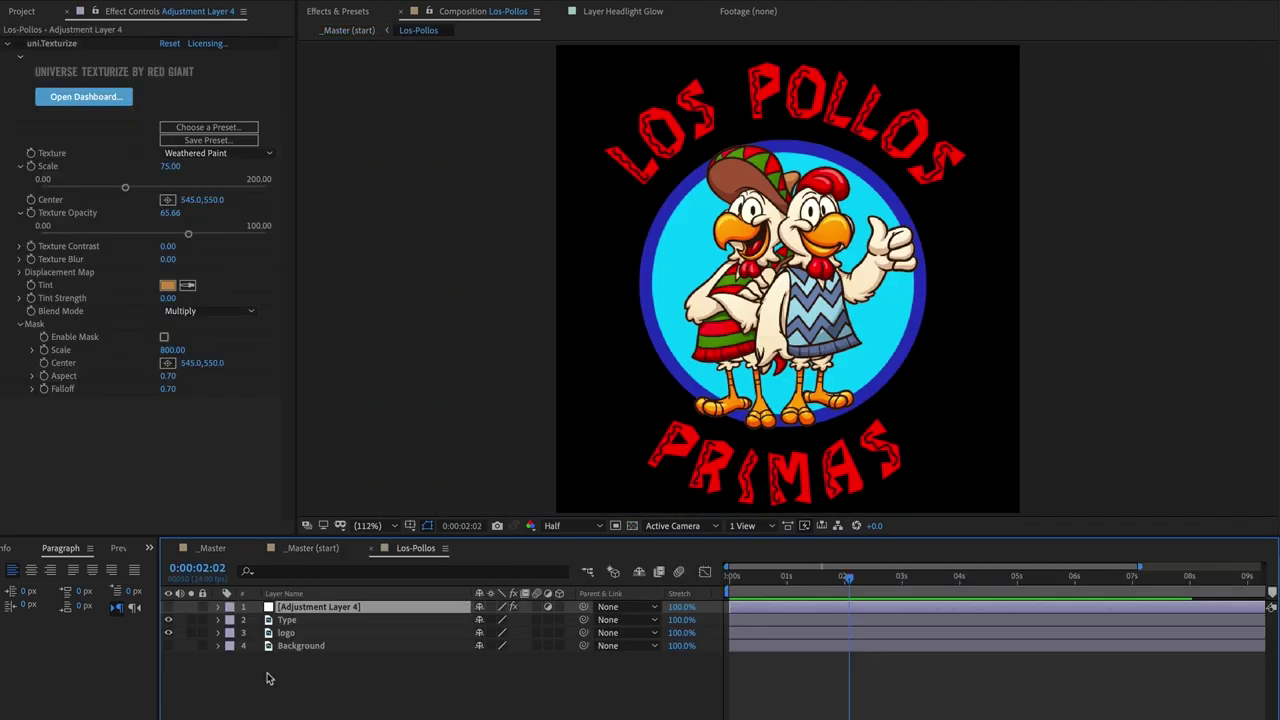
drag(793, 582, 902, 580)
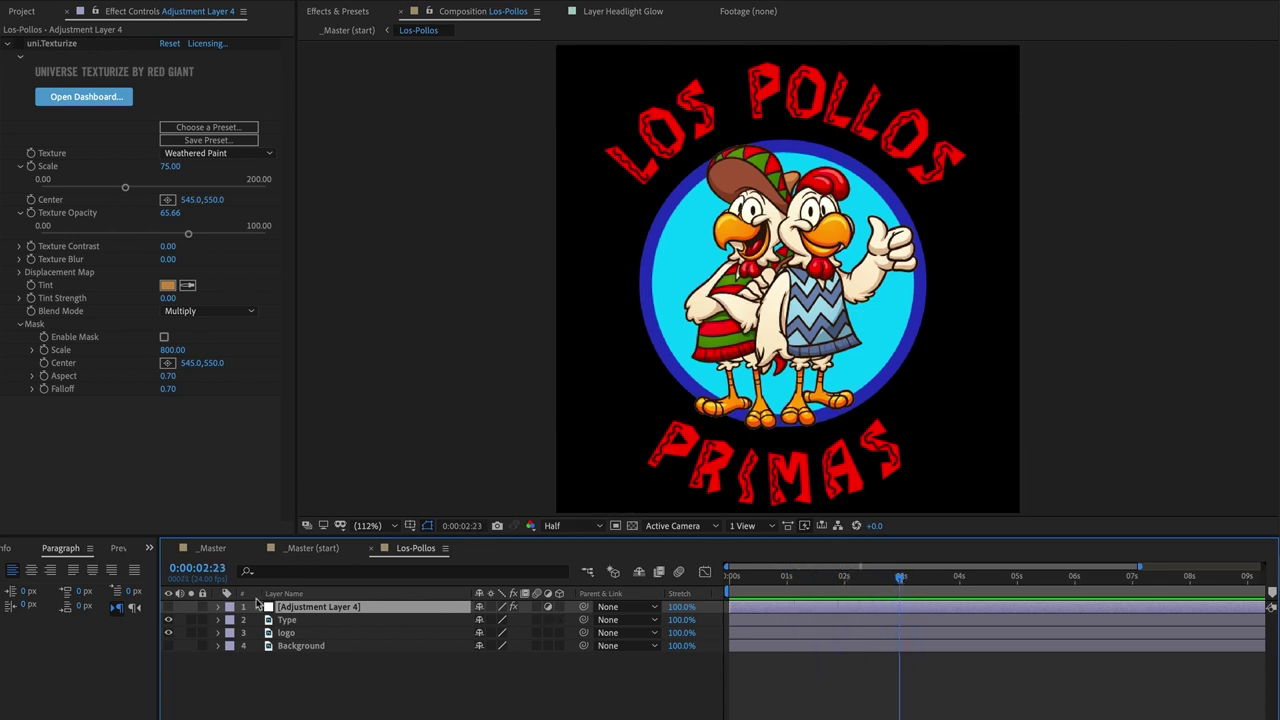
- Switch to the _Master composition and preview how the logos and text stick to the truck
click(207, 548)
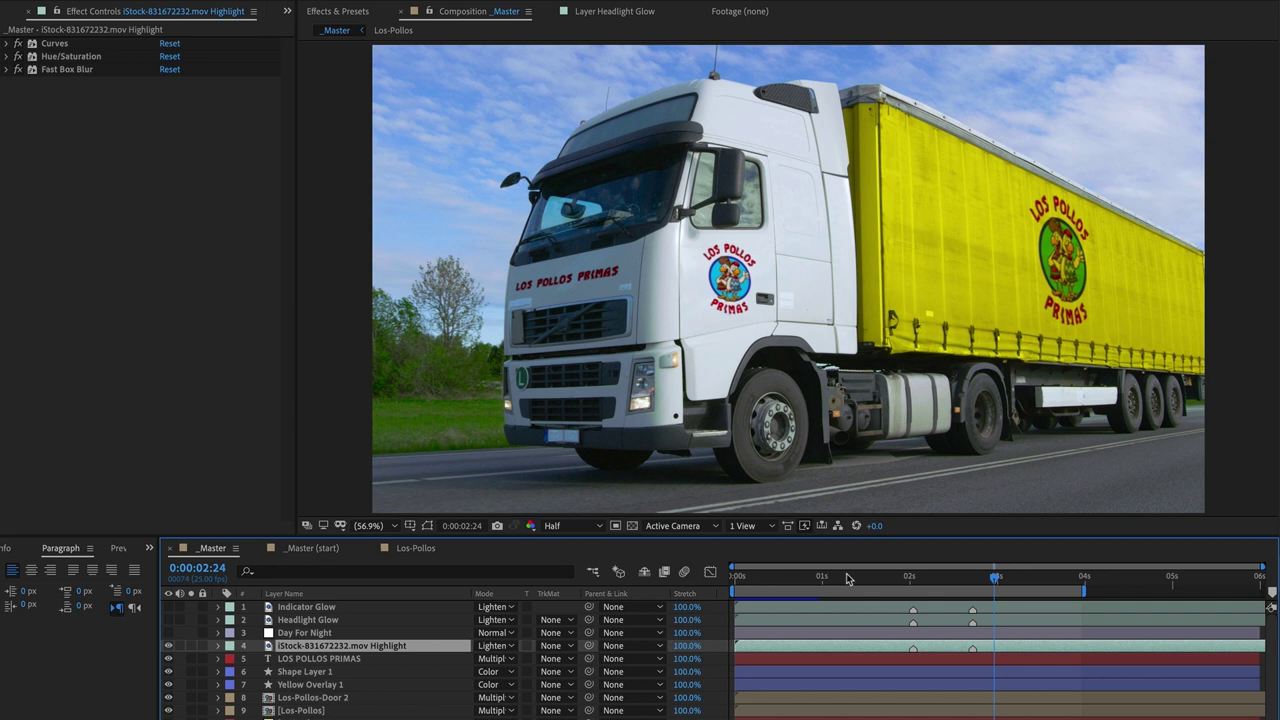
click(847, 578)
key(space)
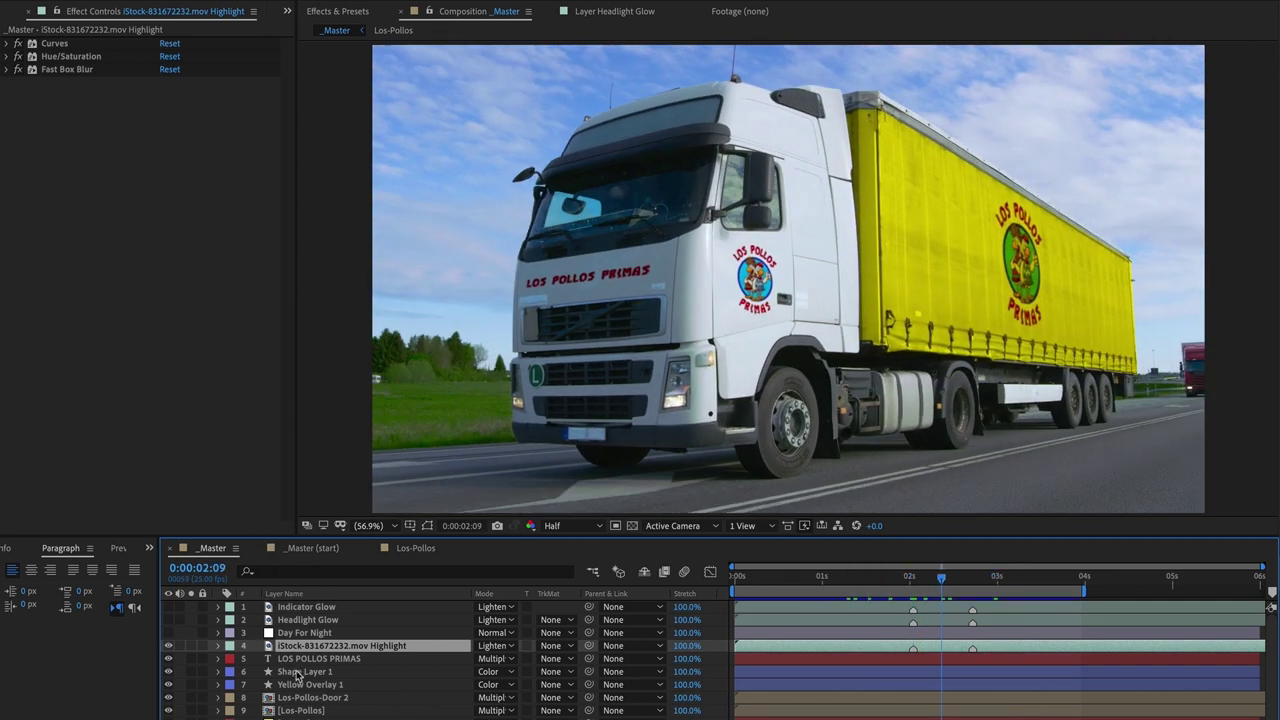
- Expand King Pin Tracker on the Los-Pollos layer, display its overlay, and examine the pins against the trailer at 0:00:01:18
click(305, 710)
click(36, 46)
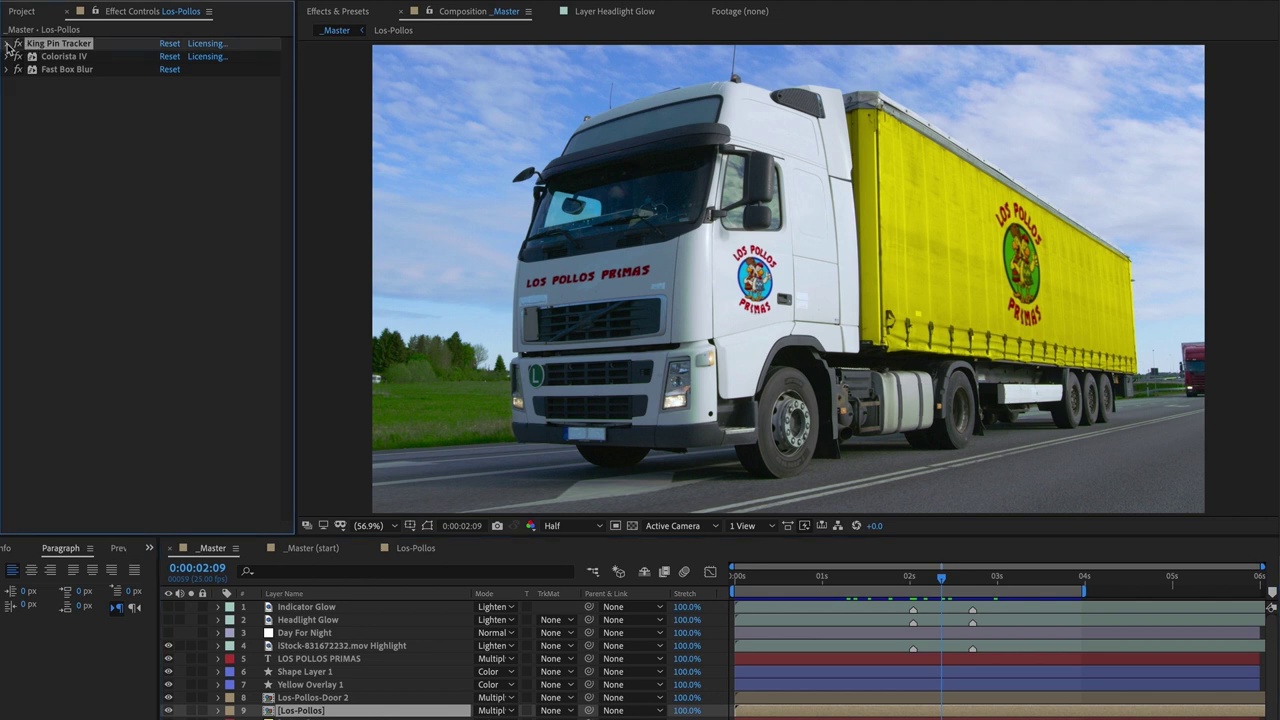
click(7, 44)
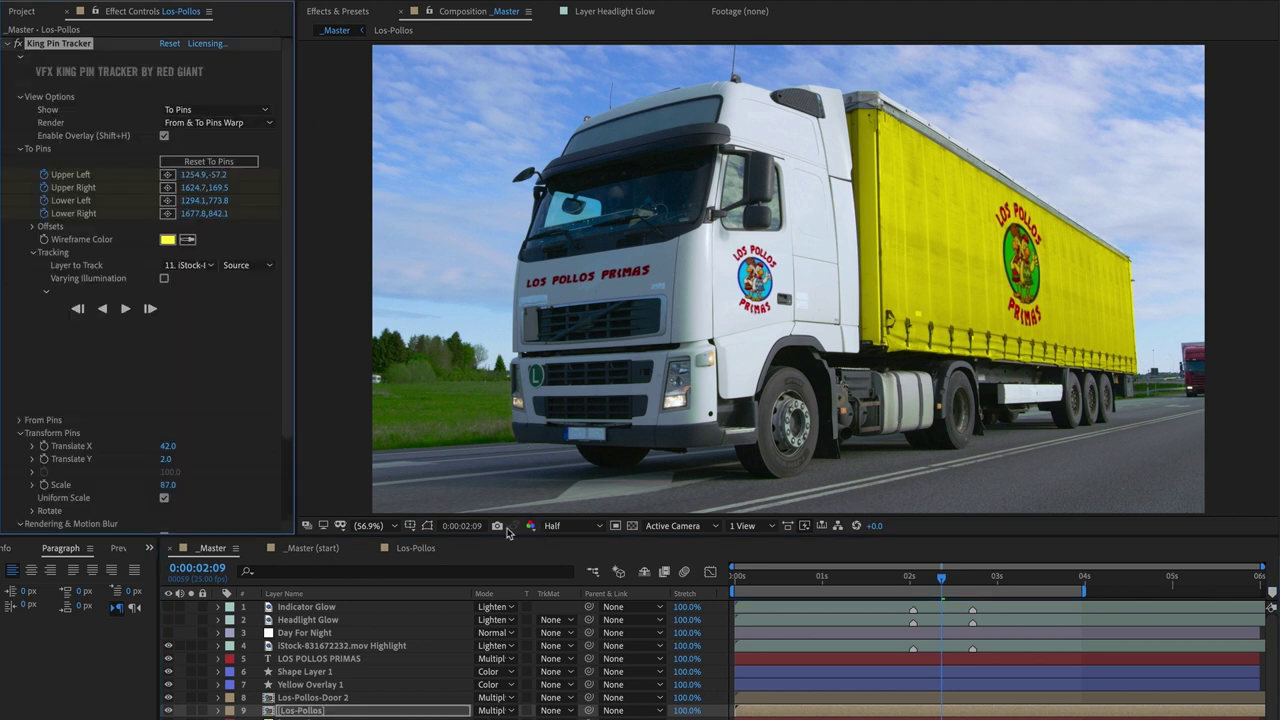
click(427, 525)
mouse_move(877, 585)
mouse_down()
mouse_move(829, 580)
mouse_move(886, 575)
mouse_up()
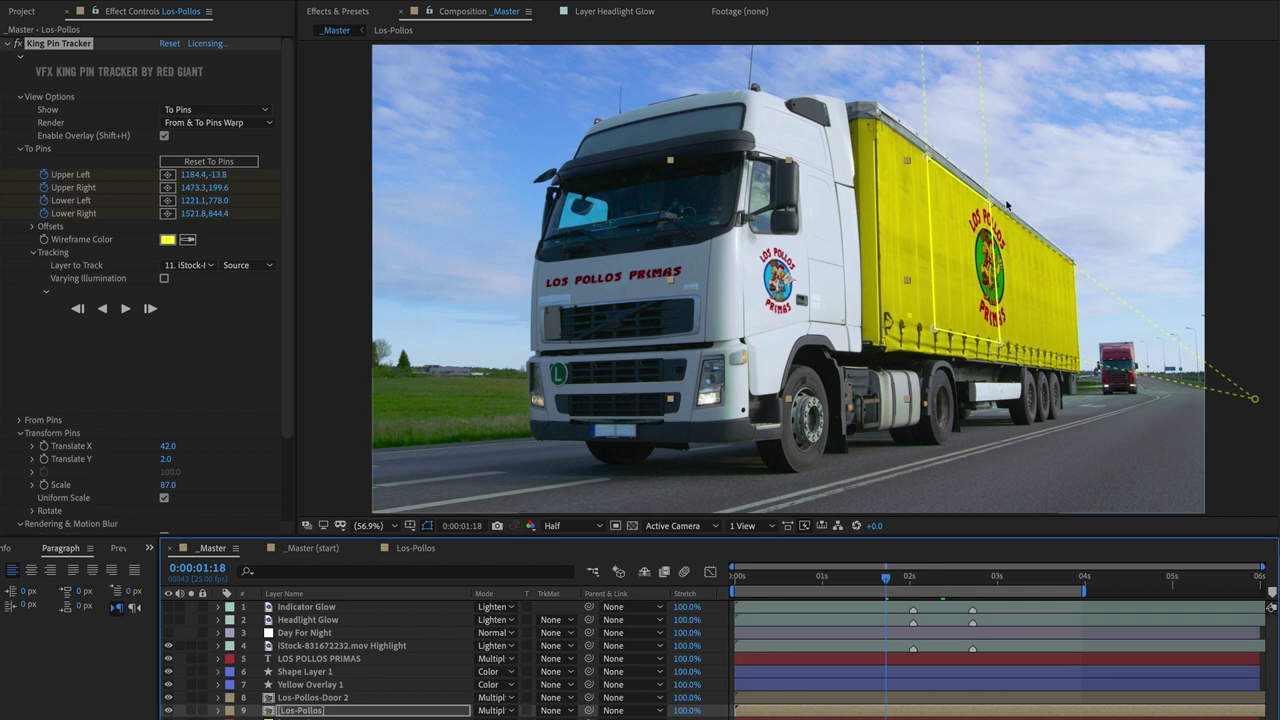
key(slash)
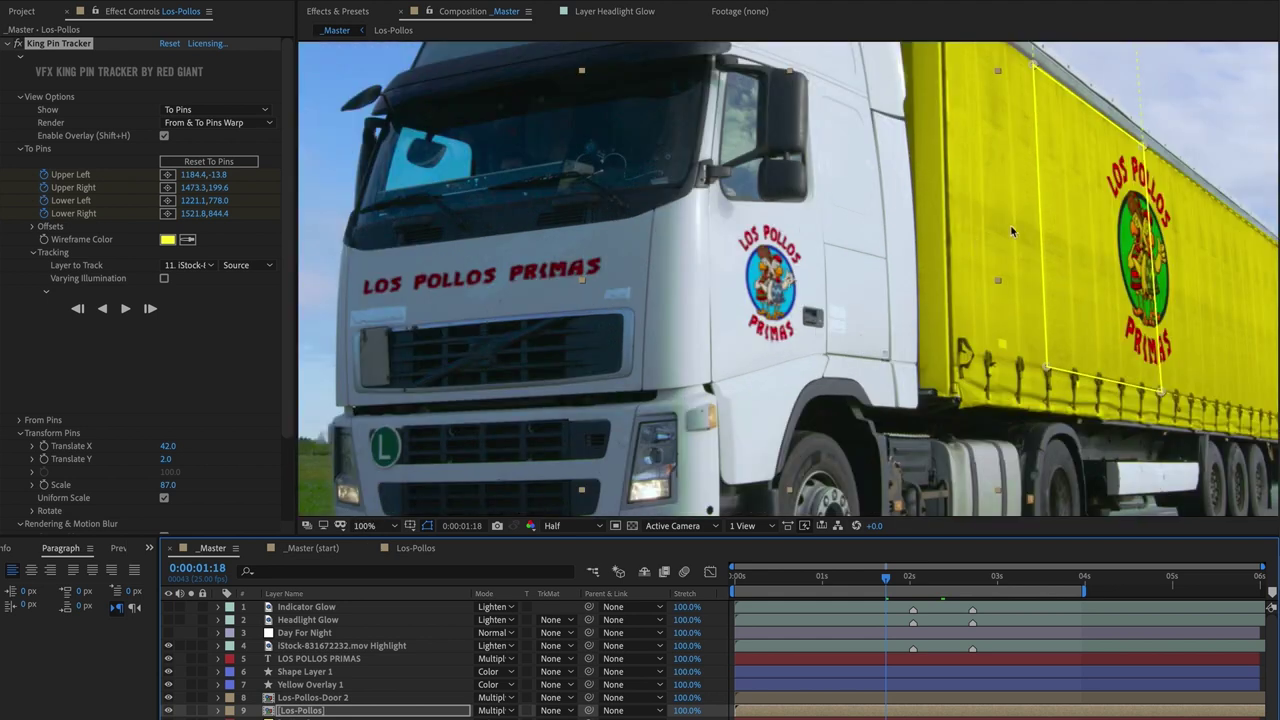
drag(1166, 120, 897, 215)
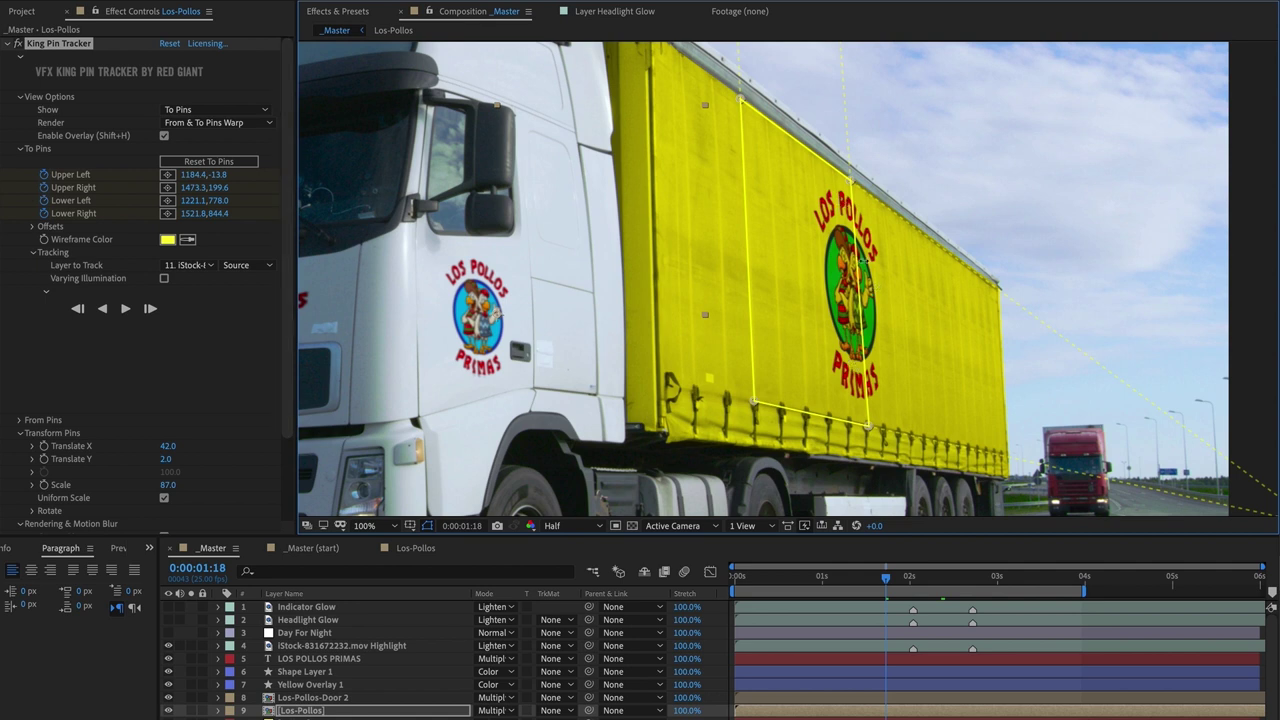
- Try shifting the trailer logo with King Pin Tracker's Translate X on the Los-Pollos layer, then undo the shift
scroll(281, 402, down, 1)
scroll(281, 402, down, 3)
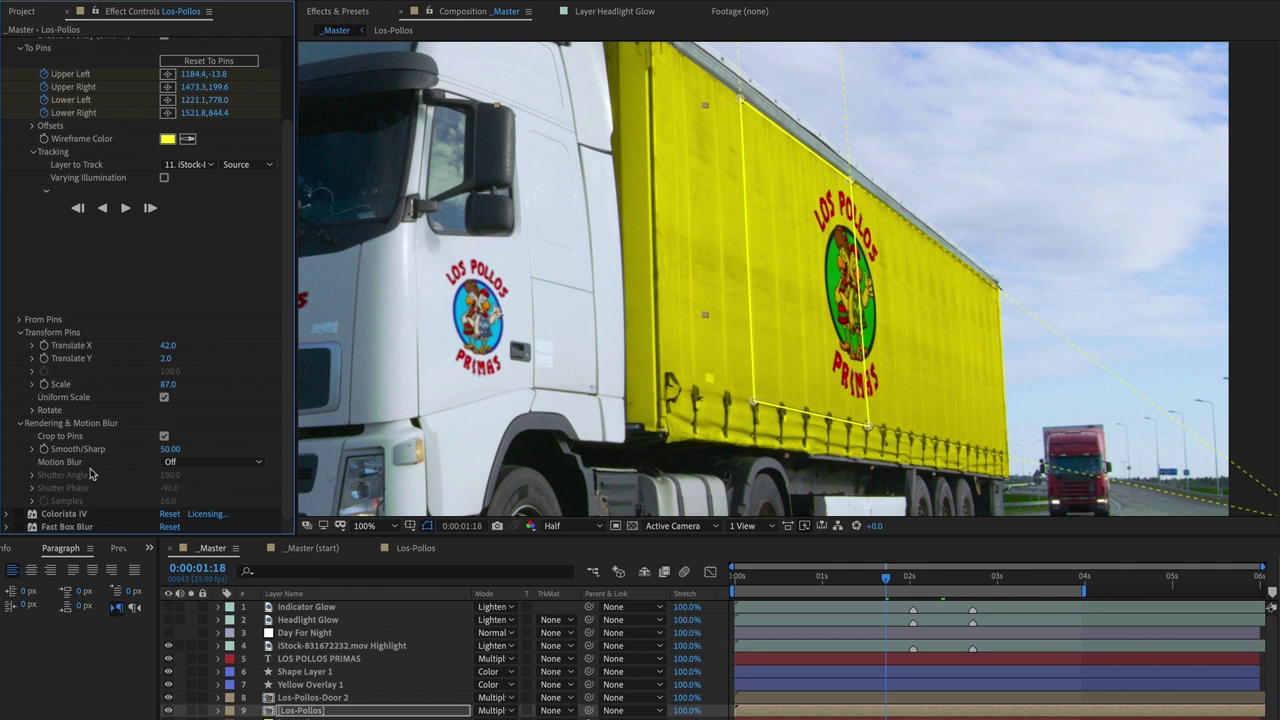
click(33, 345)
drag(205, 367, 180, 373)
key(ctrl+z)
key(ctrl+z)
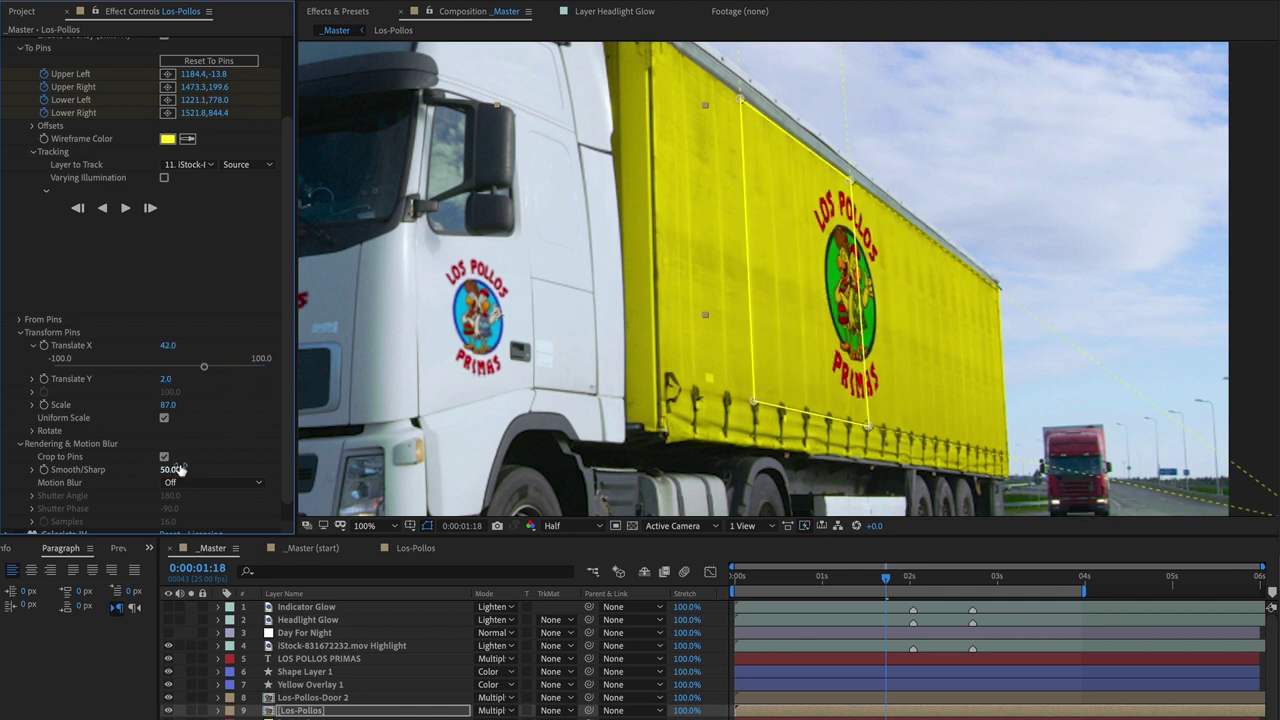
mouse_move(165, 404)
mouse_down()
mouse_move(210, 402)
mouse_move(162, 403)
mouse_up()
- Go to 0:00:02:12, then enable Colorista IV on the Los-Pollos layer and reveal its saturation setting
drag(828, 588, 952, 600)
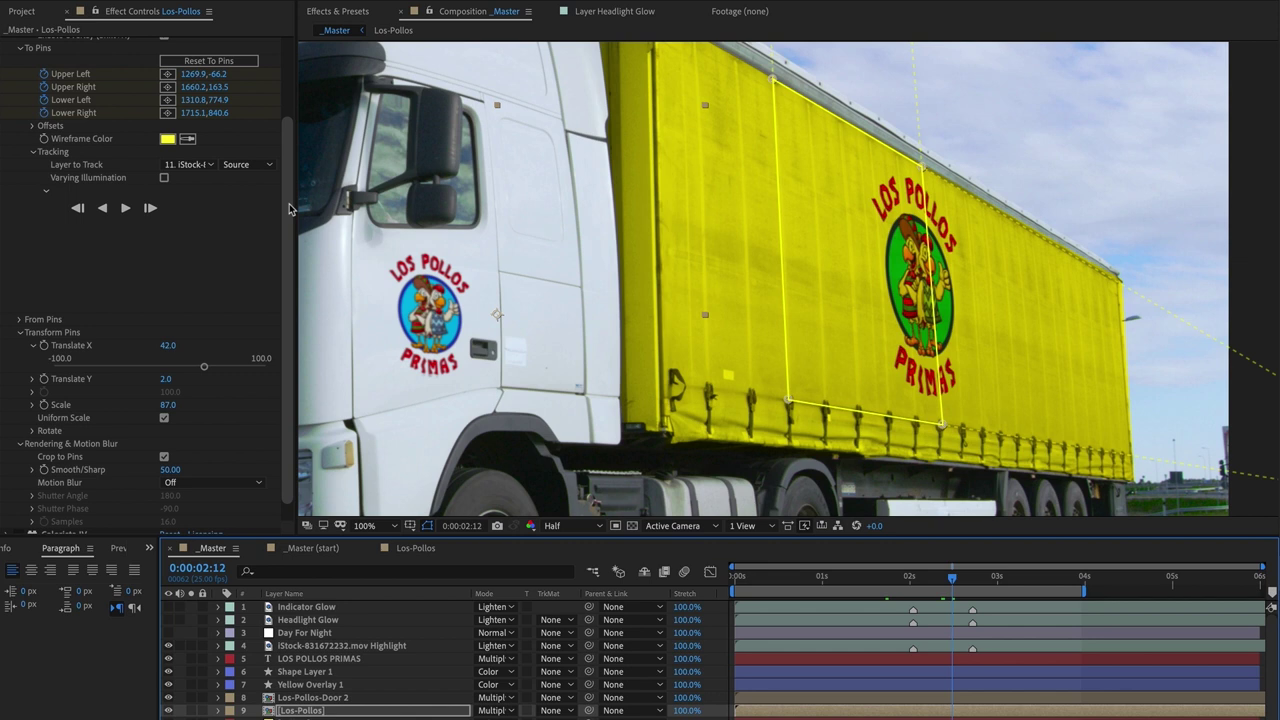
scroll(293, 208, up, 3)
click(18, 45)
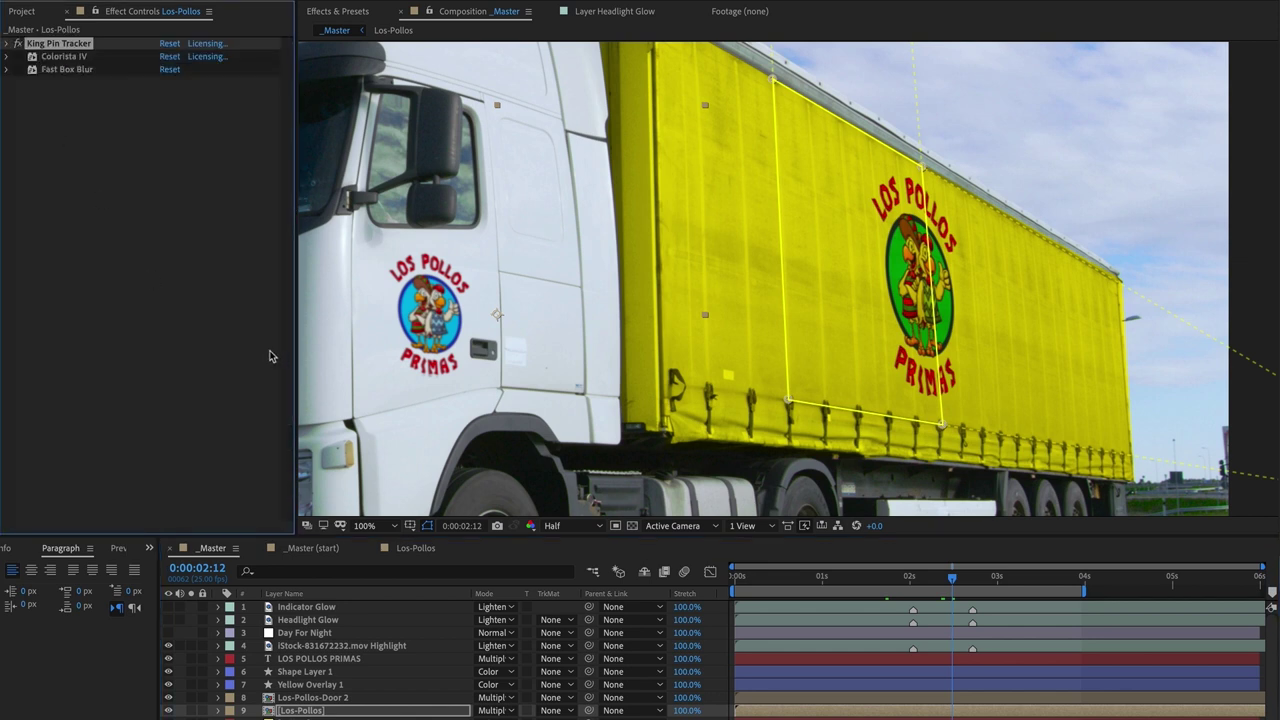
click(5, 57)
scroll(98, 275, down, 5)
scroll(98, 275, down, 4)
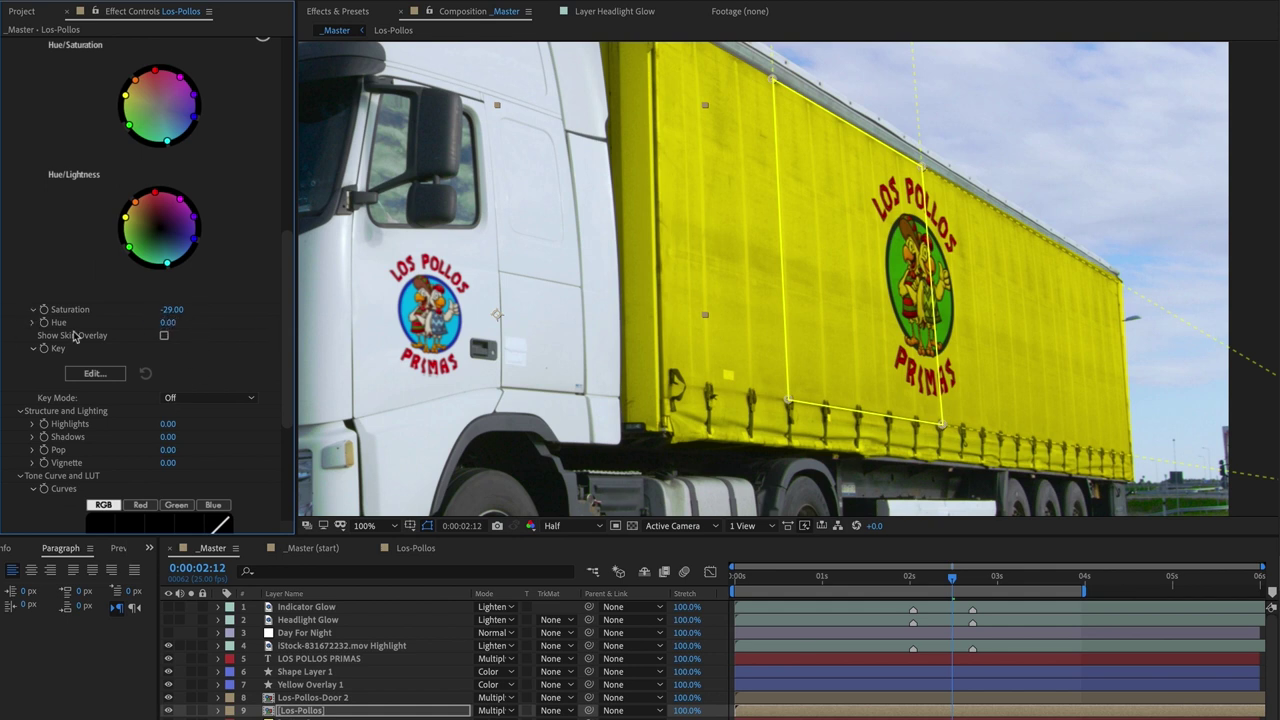
- Try lowering the trailer logo's Colorista IV Saturation to -44.40, then restore it to -29
click(33, 309)
mouse_move(126, 330)
mouse_down()
mouse_move(168, 330)
mouse_move(98, 330)
mouse_move(183, 332)
mouse_move(113, 329)
mouse_up()
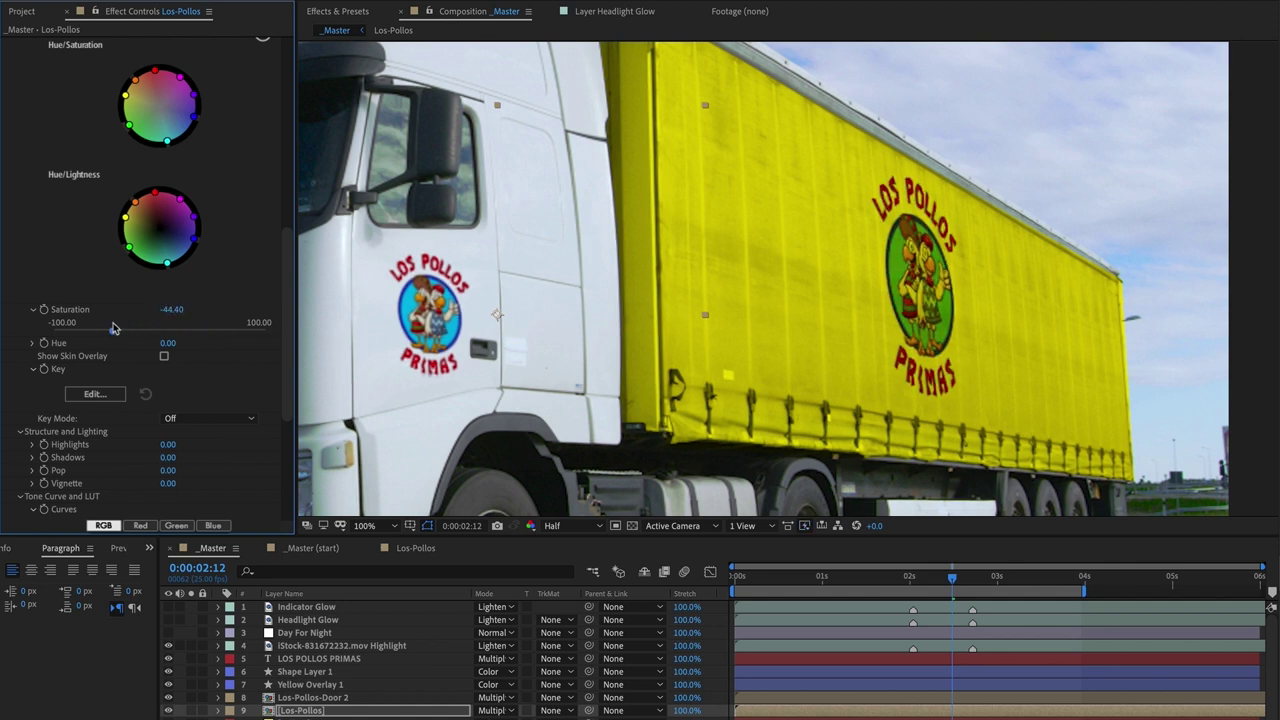
mouse_move(113, 329)
mouse_down()
mouse_move(196, 331)
mouse_move(128, 330)
mouse_up()
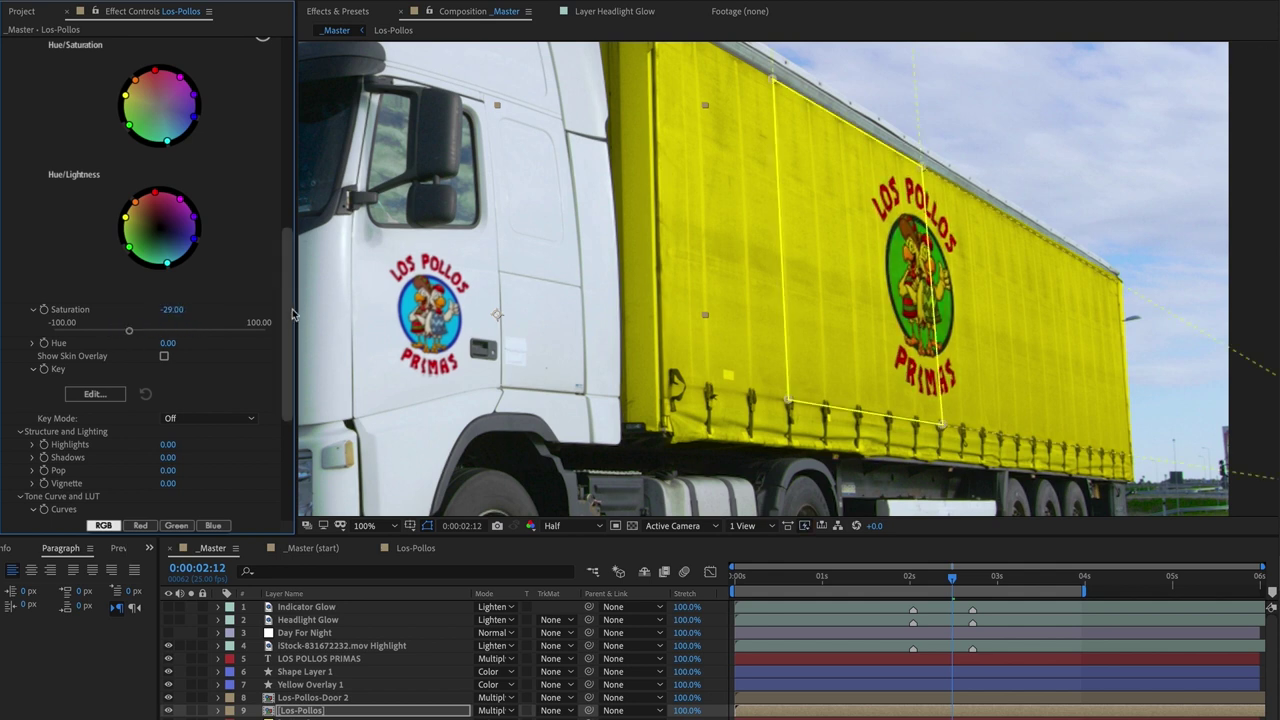
- Collapse Colorista IV and enable Fast Box Blur on the Los-Pollos layer, comparing the logo with and without the blur
scroll(284, 296, up, 10)
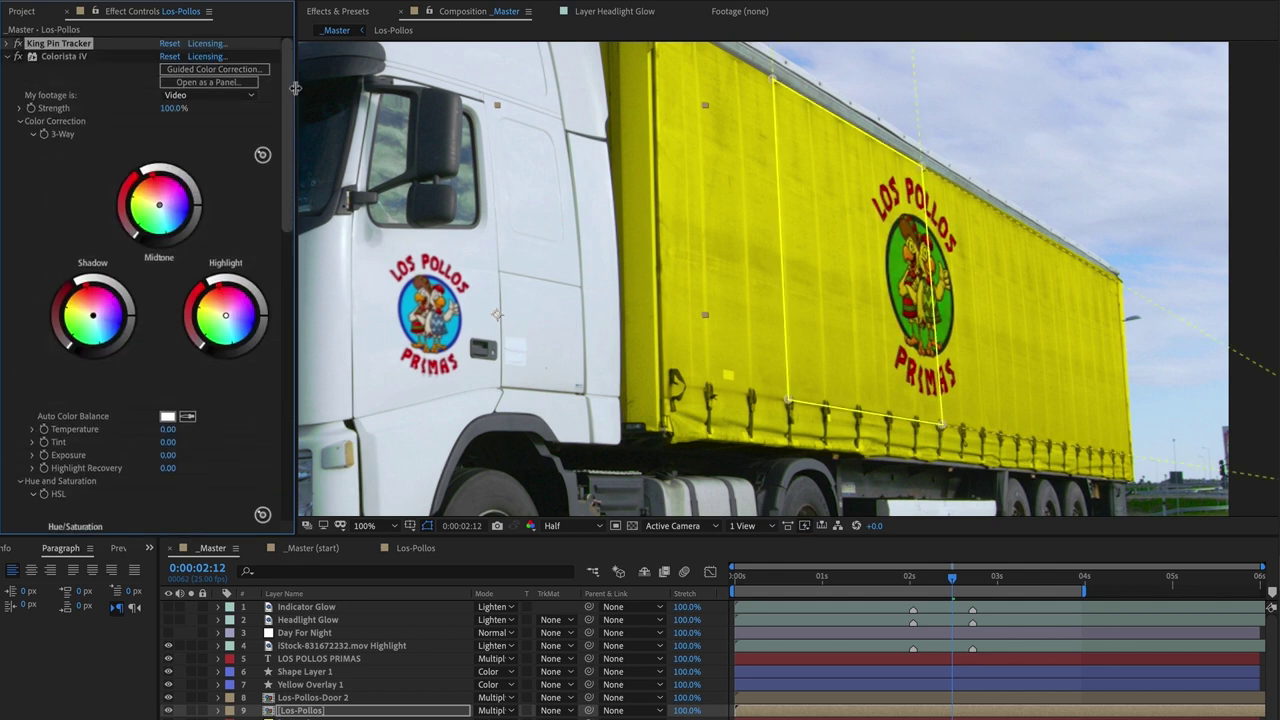
click(7, 57)
click(18, 70)
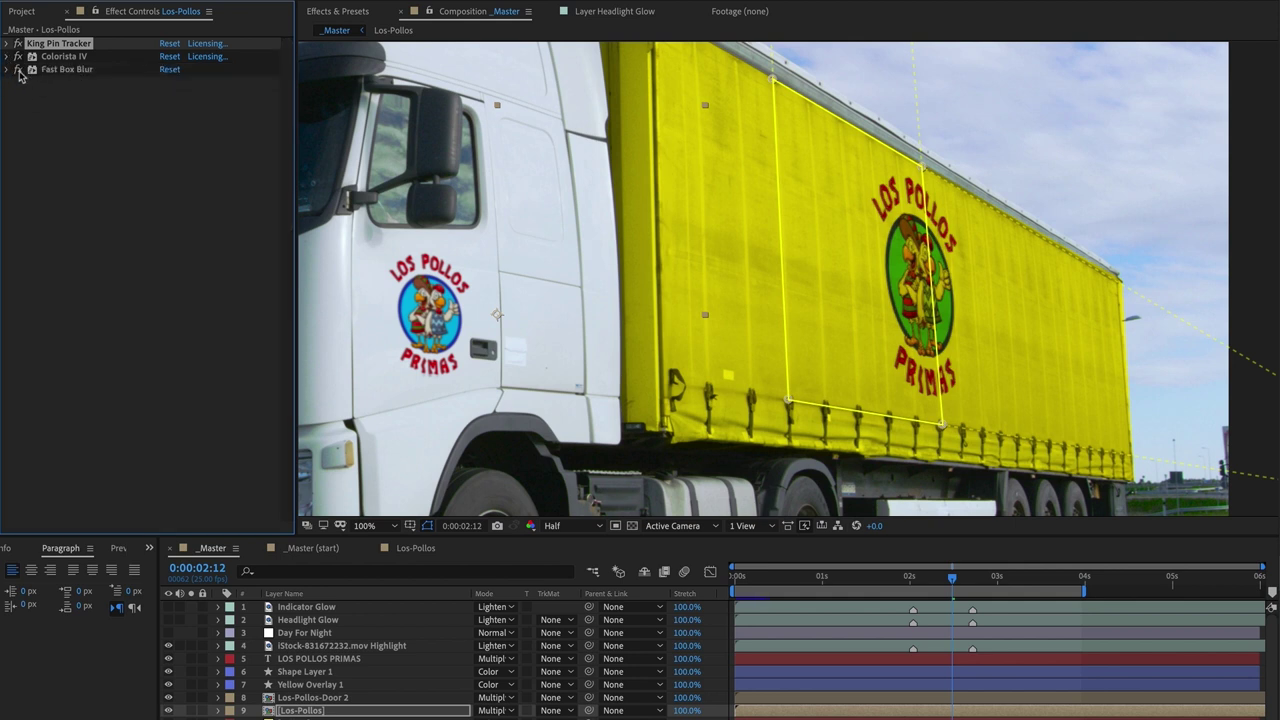
click(18, 70)
click(18, 70)
- Open the nested Los-Pollos composition and turn on Adjustment Layer 4 together with its uni.Texturize effect
double_click(268, 711)
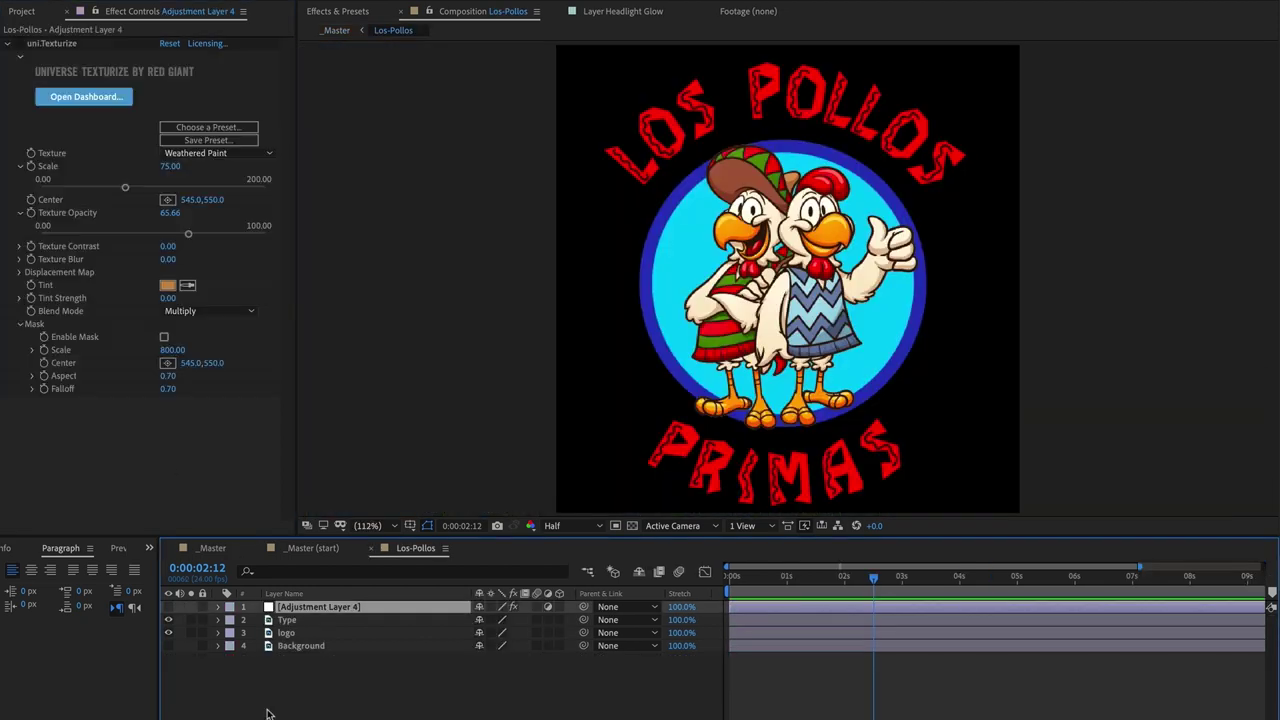
click(168, 607)
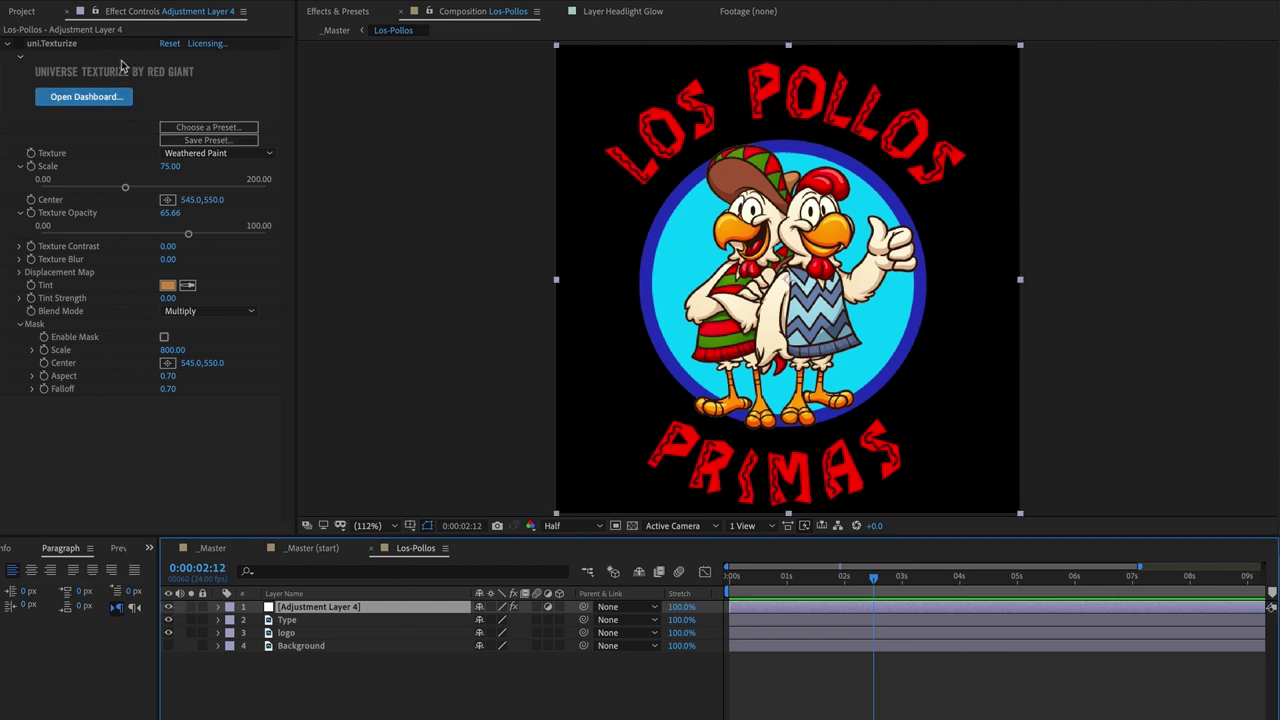
click(16, 45)
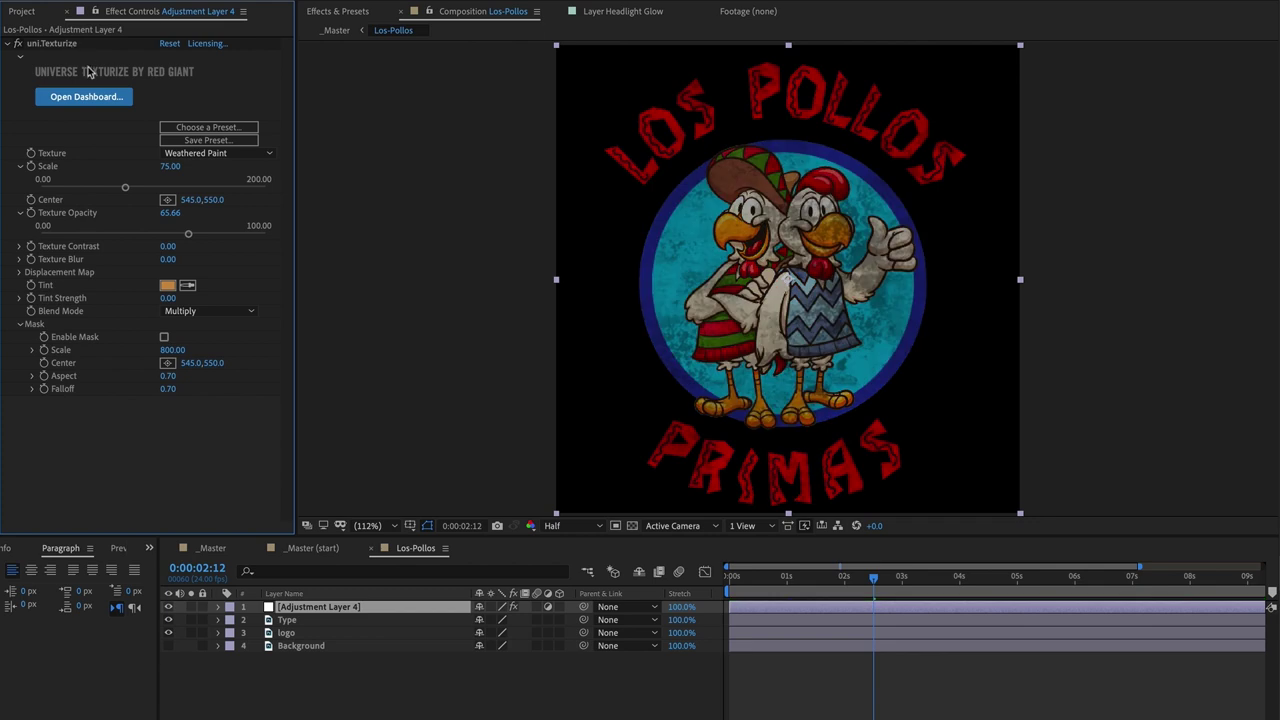
- Locate uni.Texturize among the RG Universe Stylize effects without applying it again
click(300, 0)
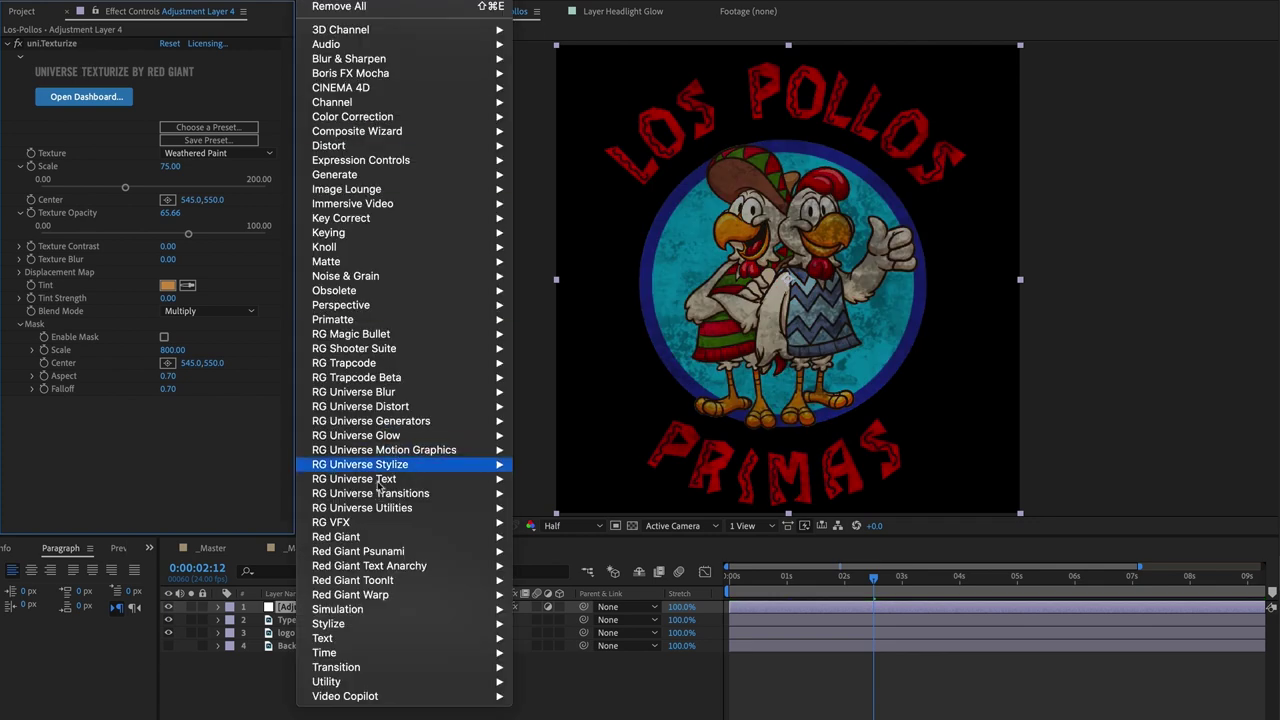
mouse_move(378, 464)
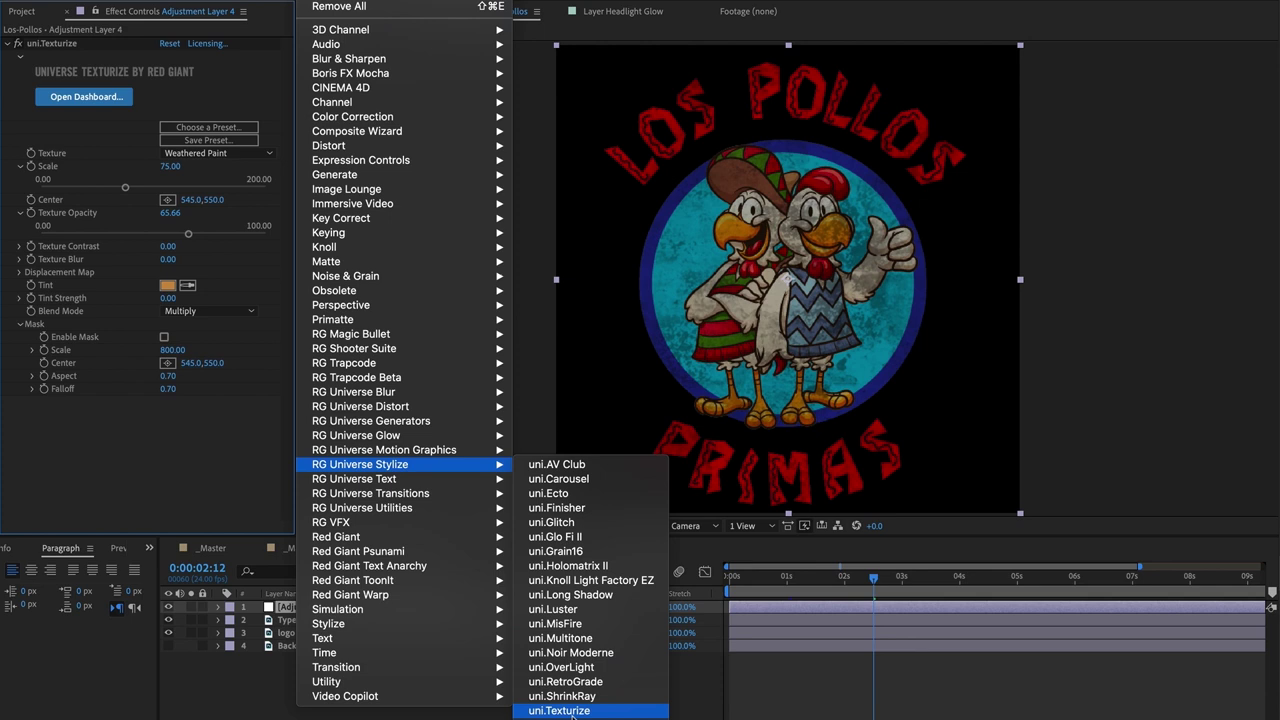
click(115, 497)
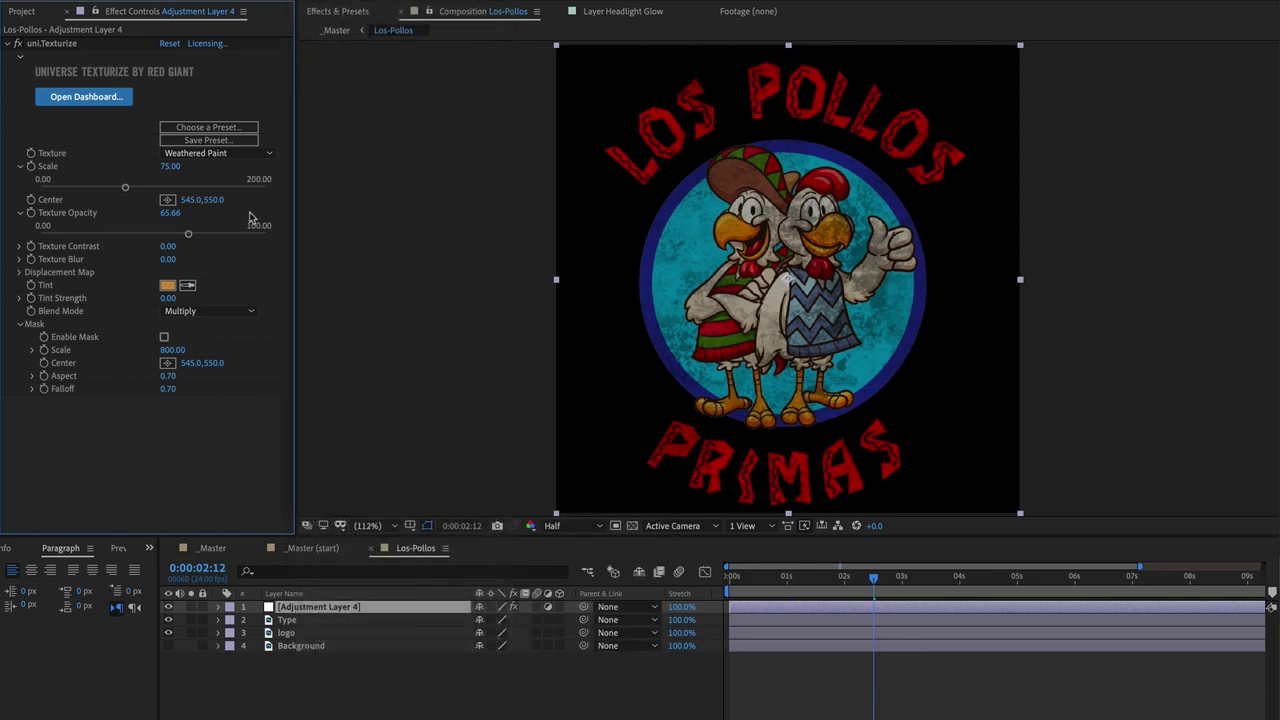
- Try the Cracked Wall texture in uni.Texturize, then switch the texture back to Weathered Paint
click(230, 154)
click(255, 171)
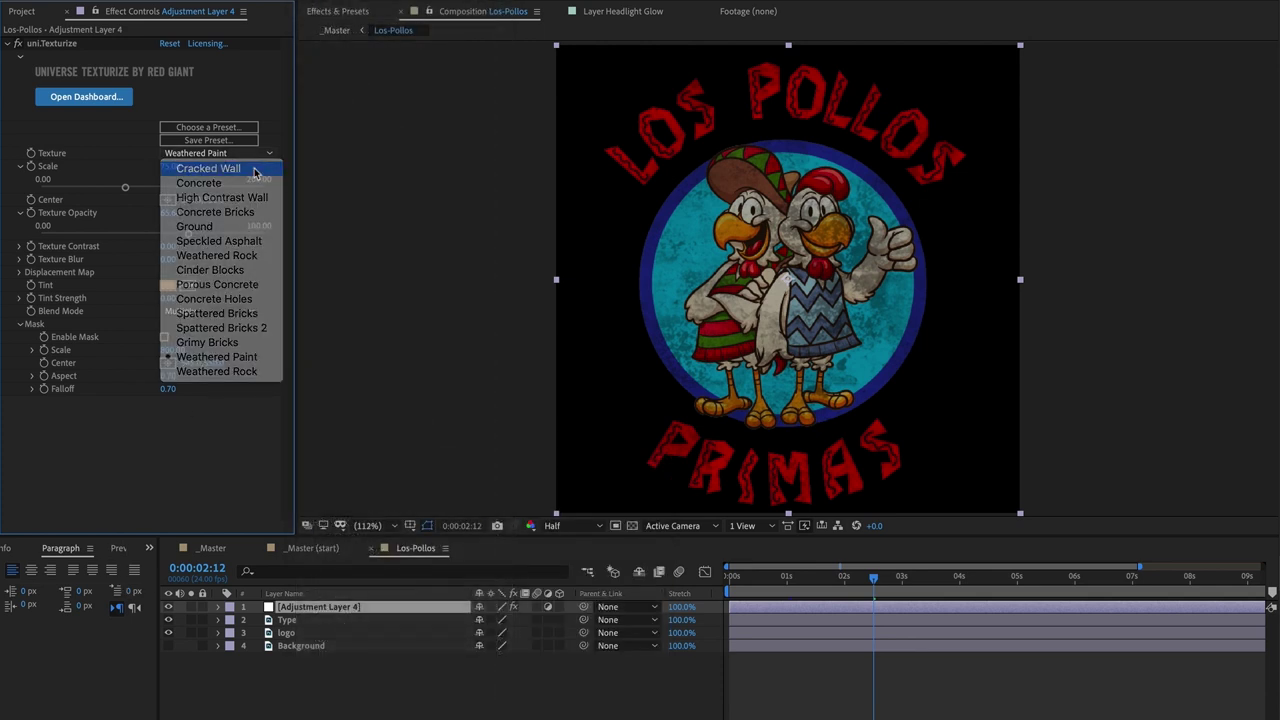
click(246, 155)
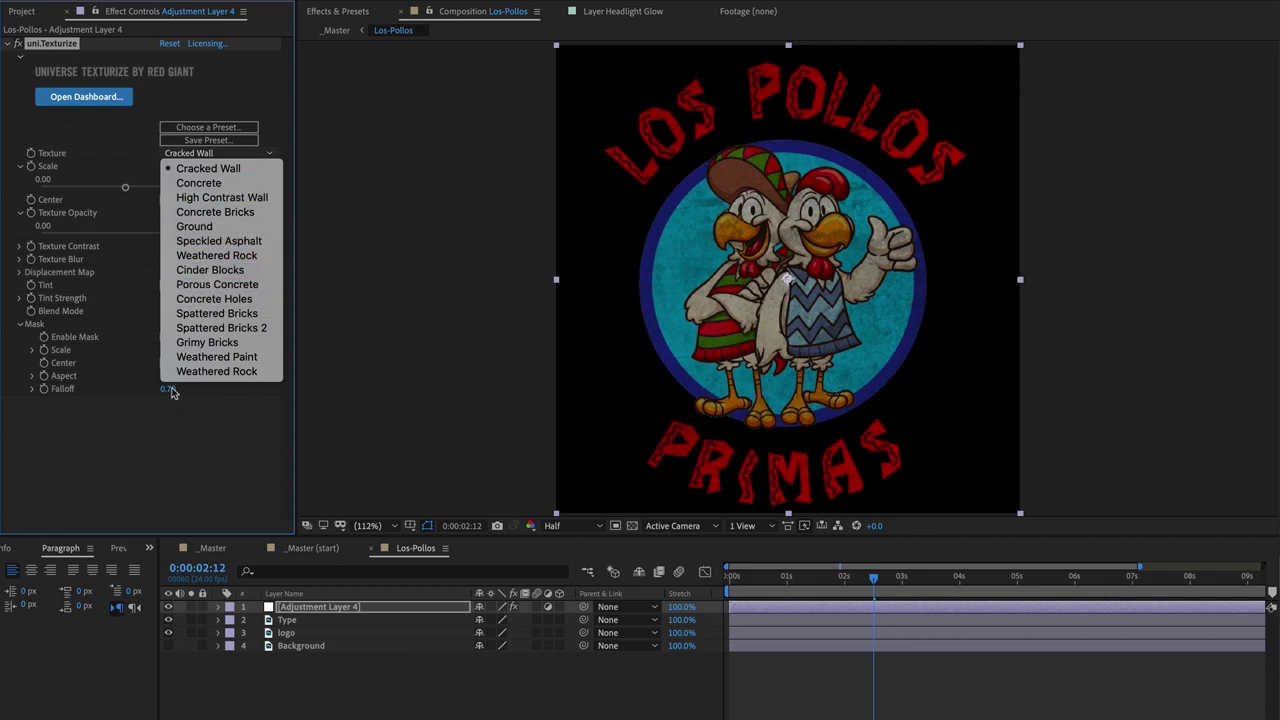
click(218, 357)
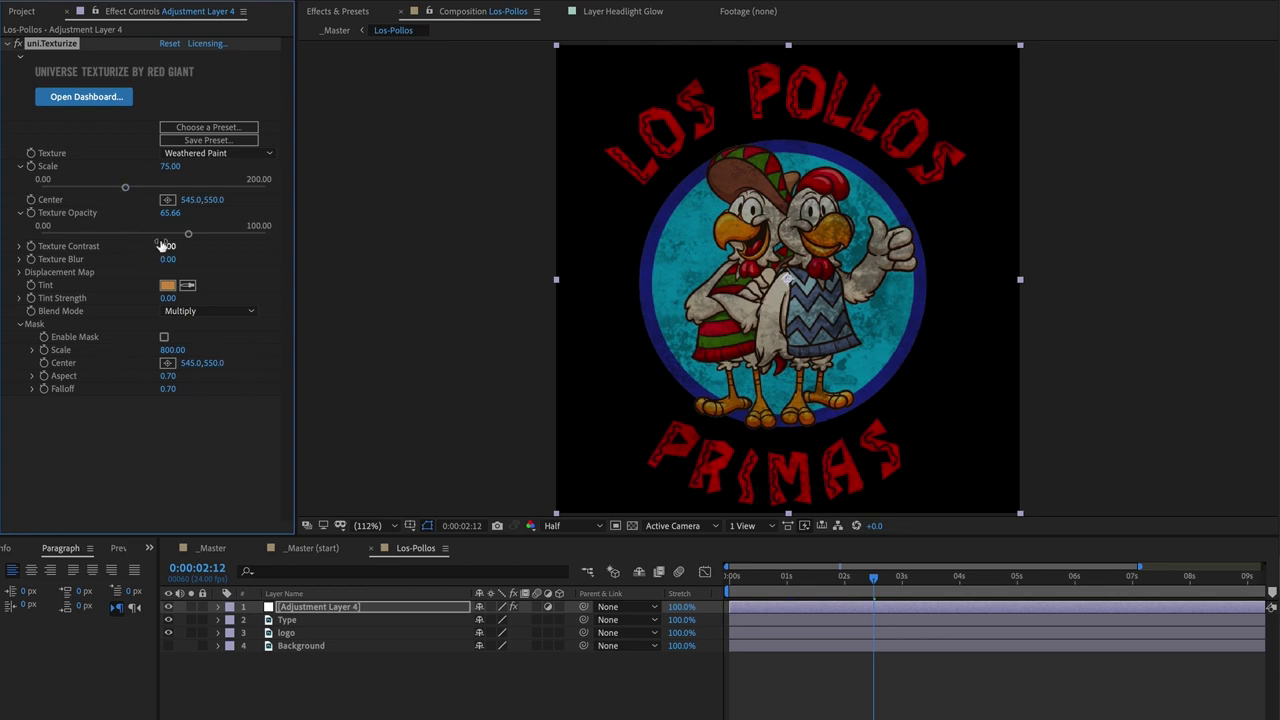
- Lower the uni.Texturize Texture Opacity to about 54, then return to the _Master composition
mouse_move(186, 234)
mouse_down()
mouse_move(104, 238)
mouse_move(184, 237)
mouse_move(114, 234)
mouse_move(165, 236)
mouse_up()
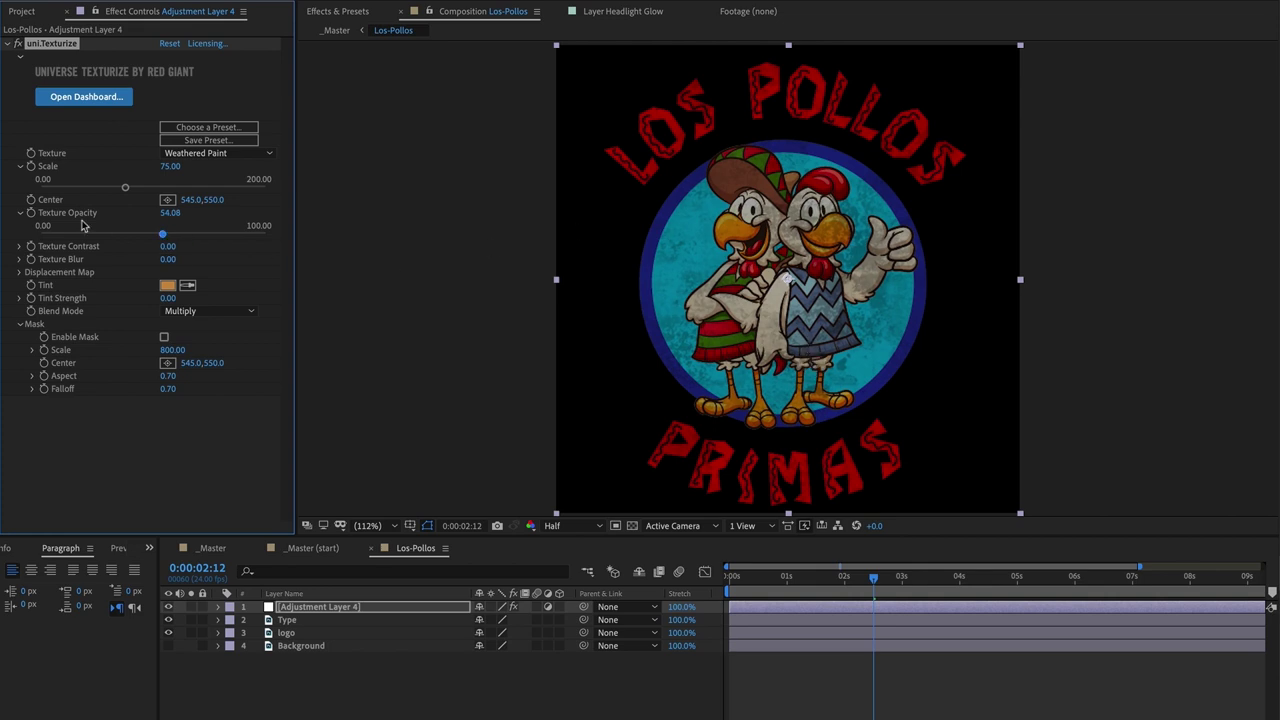
mouse_move(162, 234)
mouse_down()
mouse_move(106, 238)
mouse_move(165, 234)
mouse_up()
click(22, 11)
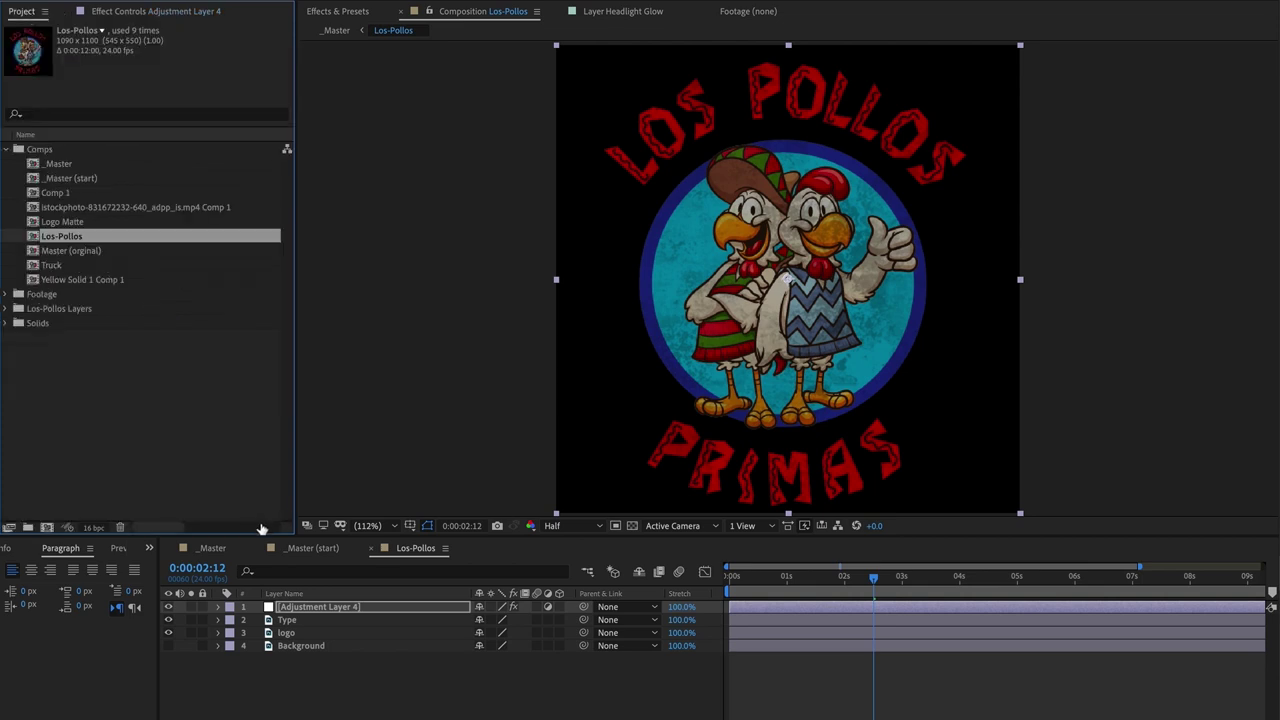
click(211, 548)
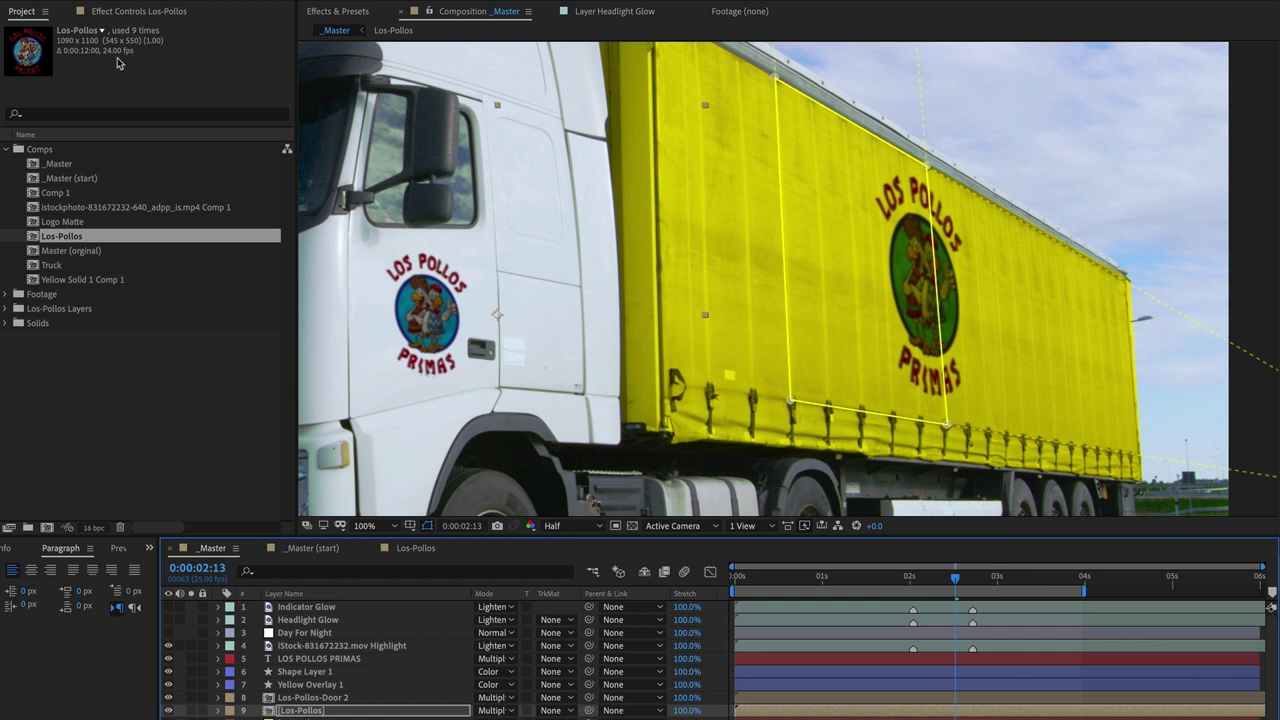
- Brighten the trailer logo's midtones slightly in Colorista IV on the Los-Pollos layer, then collapse the effect
click(122, 12)
click(5, 57)
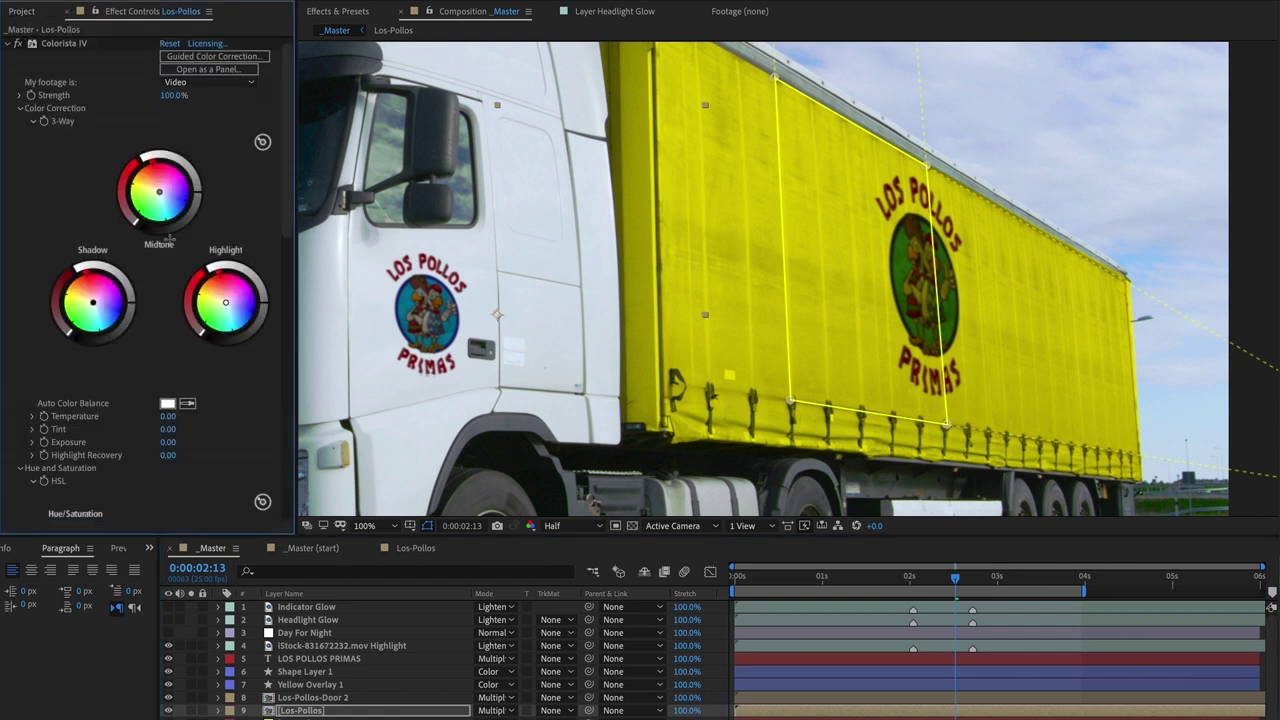
click(198, 188)
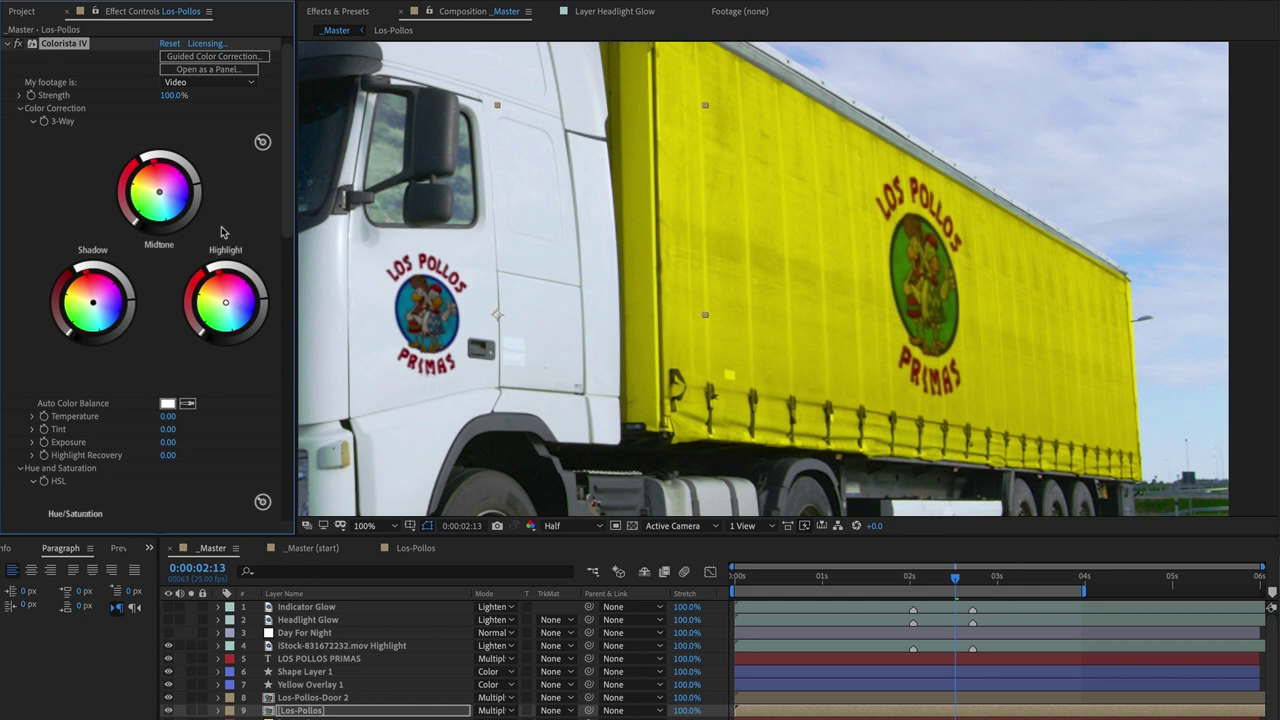
click(6, 46)
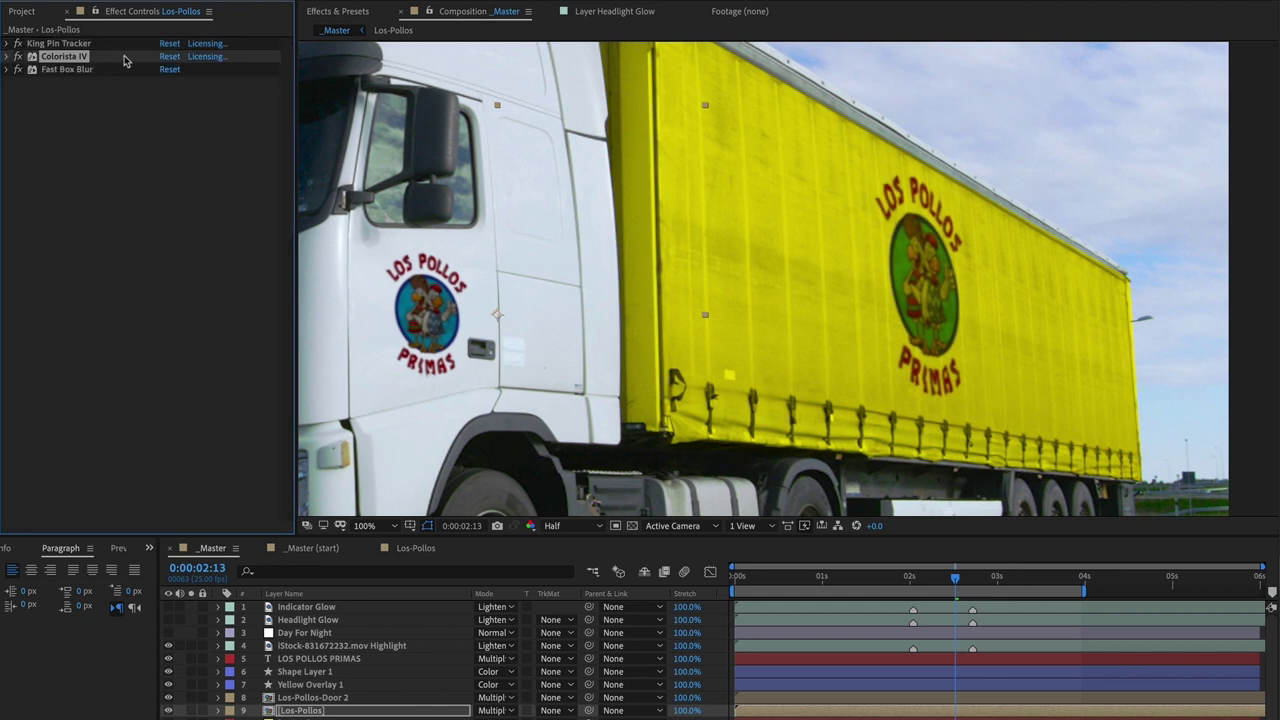
- Select the Los-Pollos-Door 2 layer and scrub through the shot to 0:00:02:16 to examine the cab door logo at full and close views
mouse_move(874, 577)
mouse_down()
mouse_move(986, 577)
mouse_move(851, 575)
mouse_move(868, 577)
mouse_up()
key(shift+slash)
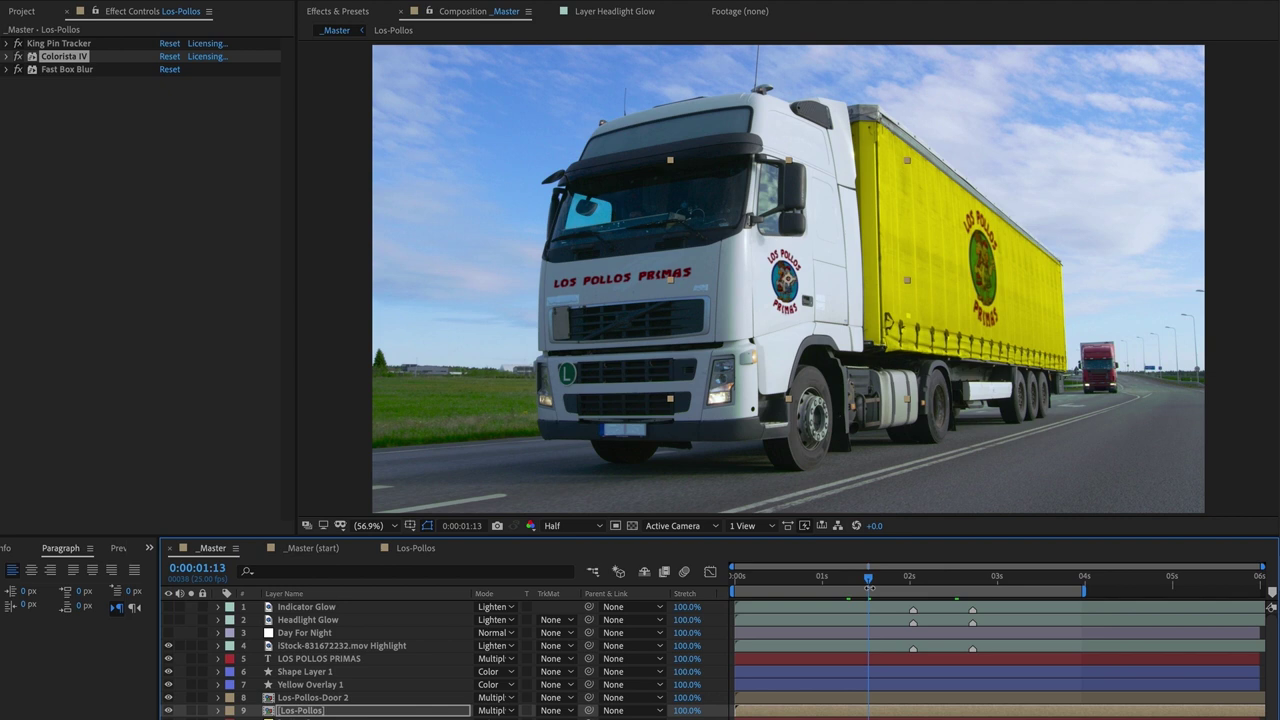
click(318, 697)
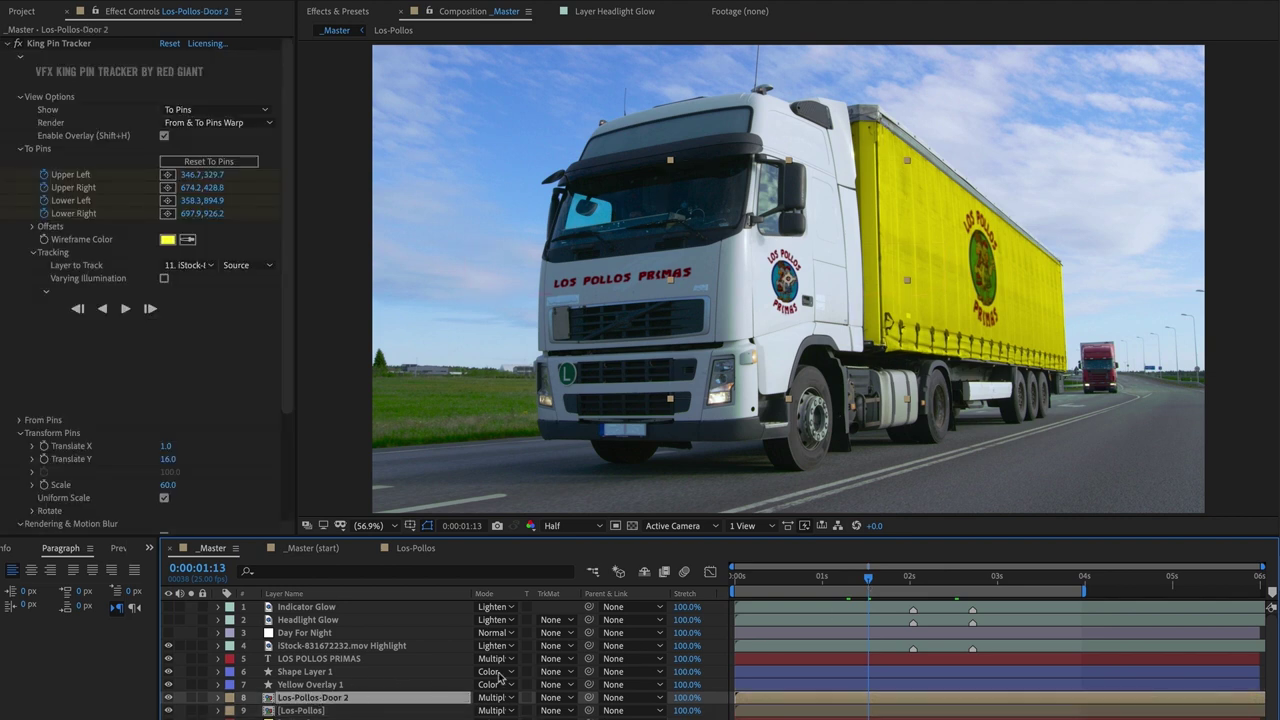
drag(822, 584, 889, 580)
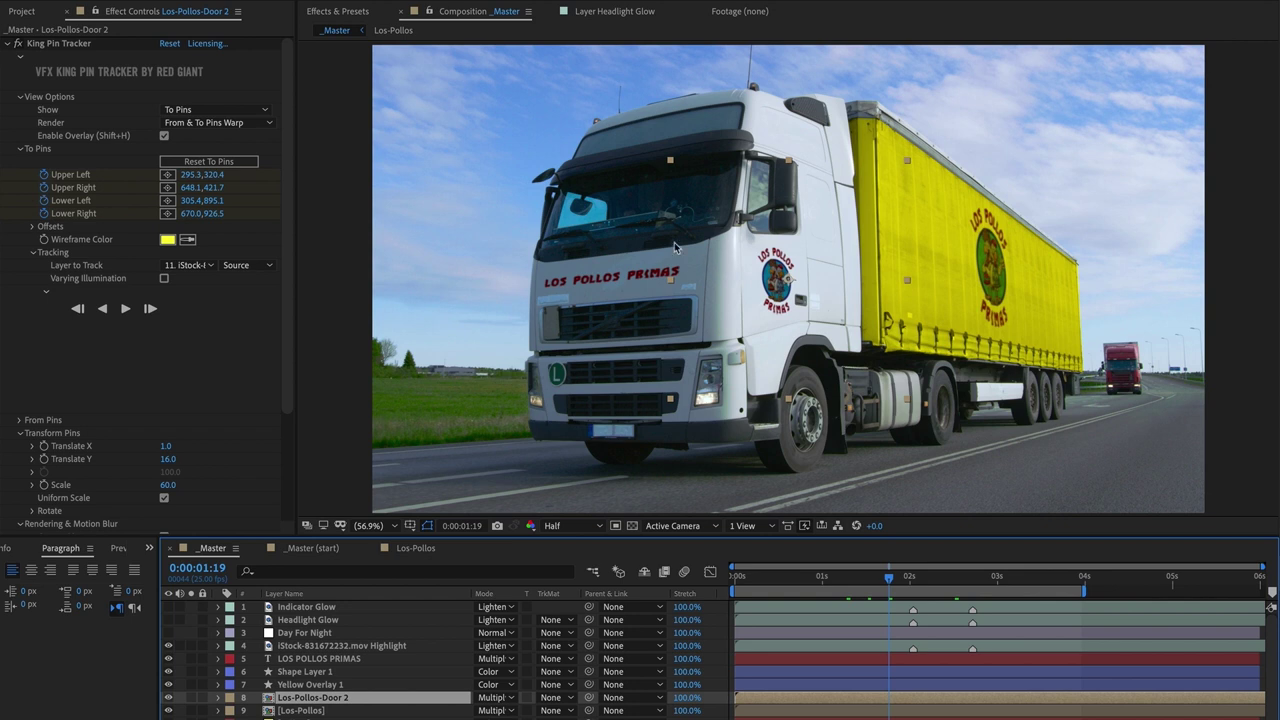
key(slash)
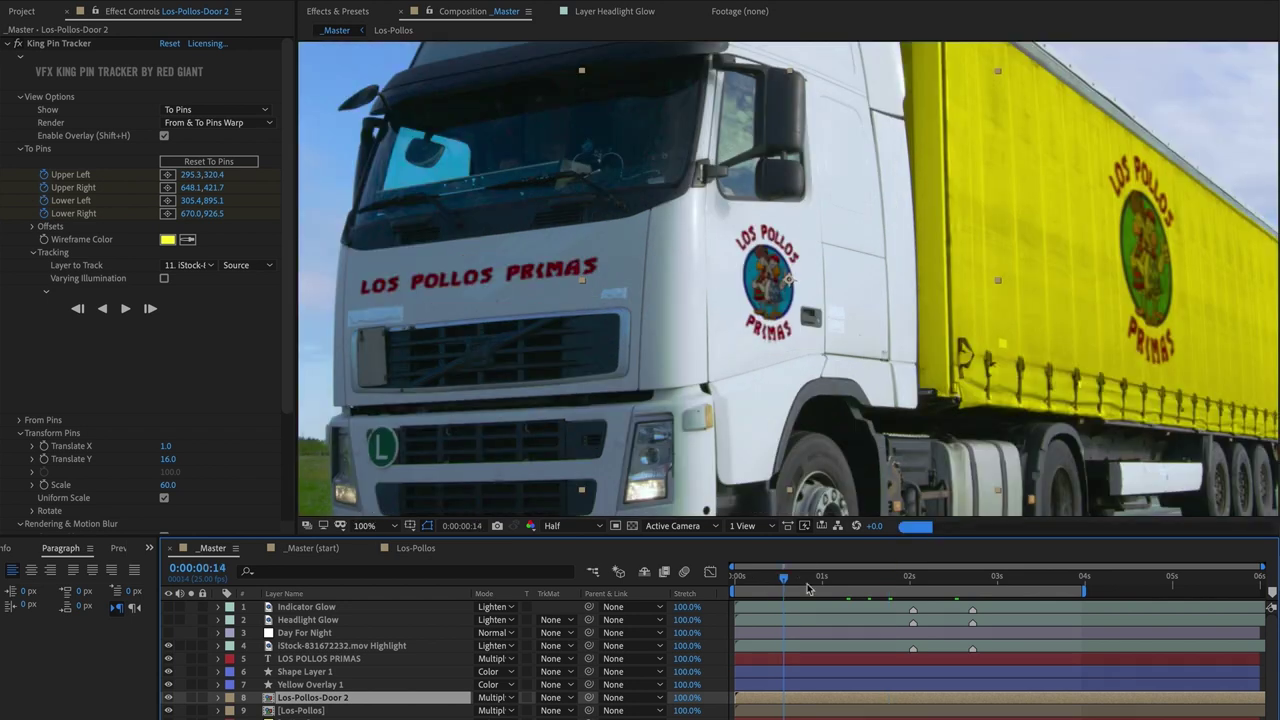
click(899, 590)
drag(899, 593, 966, 597)
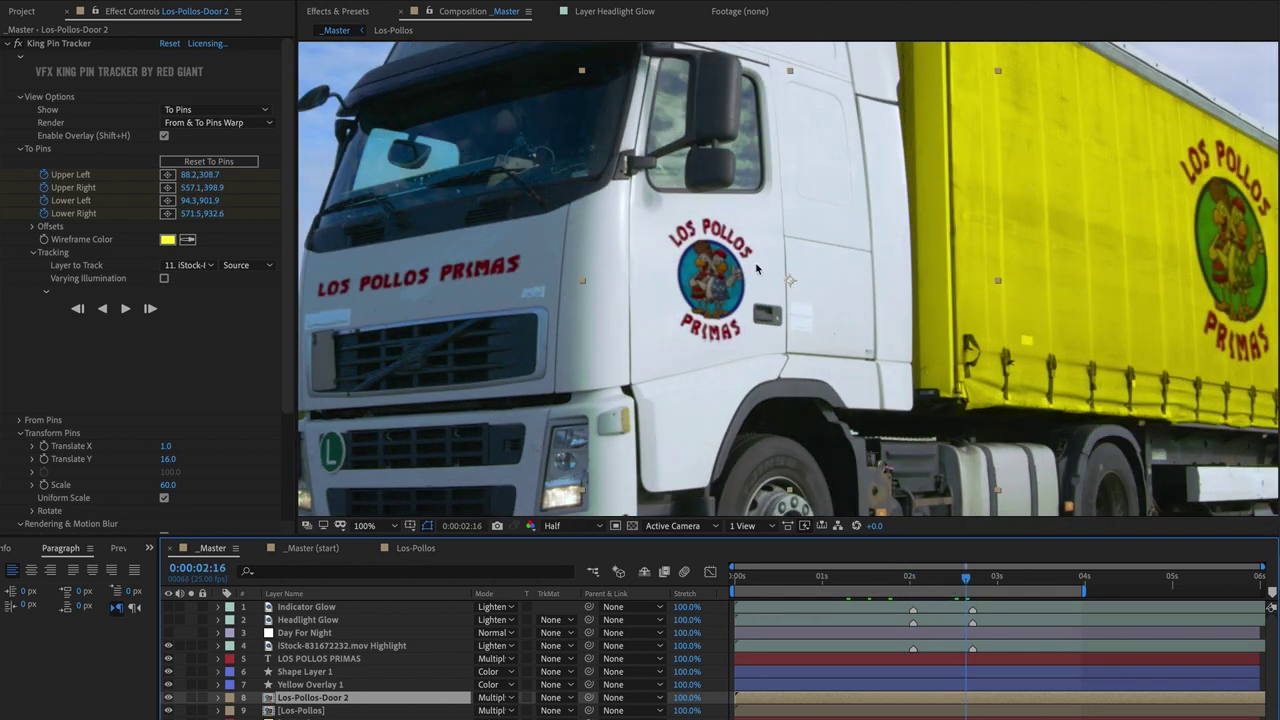
- Display the King Pin Tracker overlay on Los-Pollos-Door 2 and preview the shot to examine how the pins follow the cab door
click(724, 368)
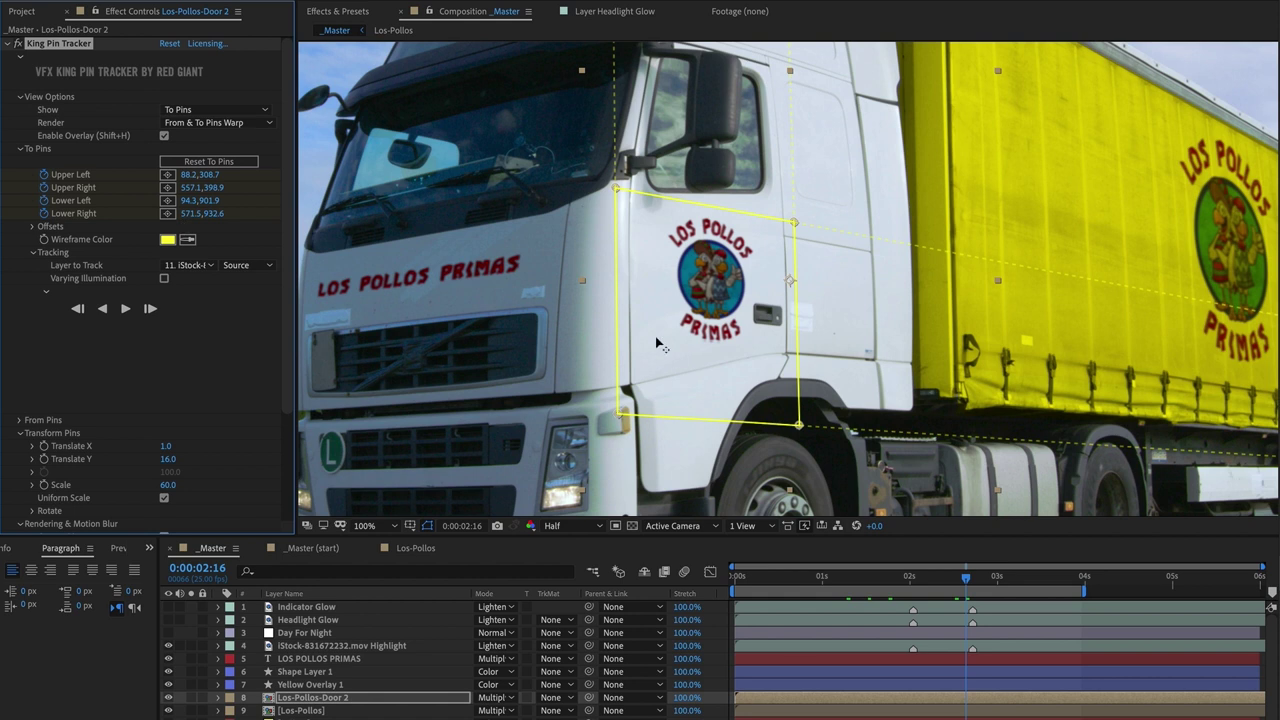
drag(823, 580, 938, 586)
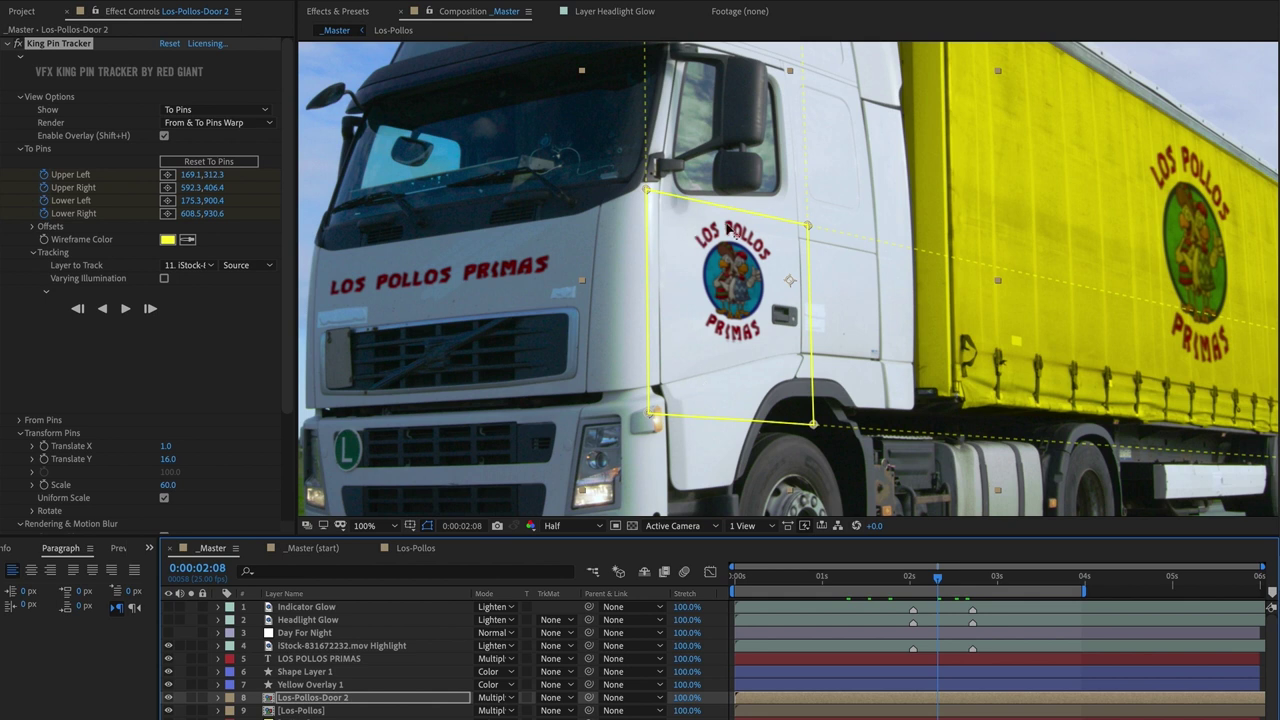
click(790, 578)
key(space)
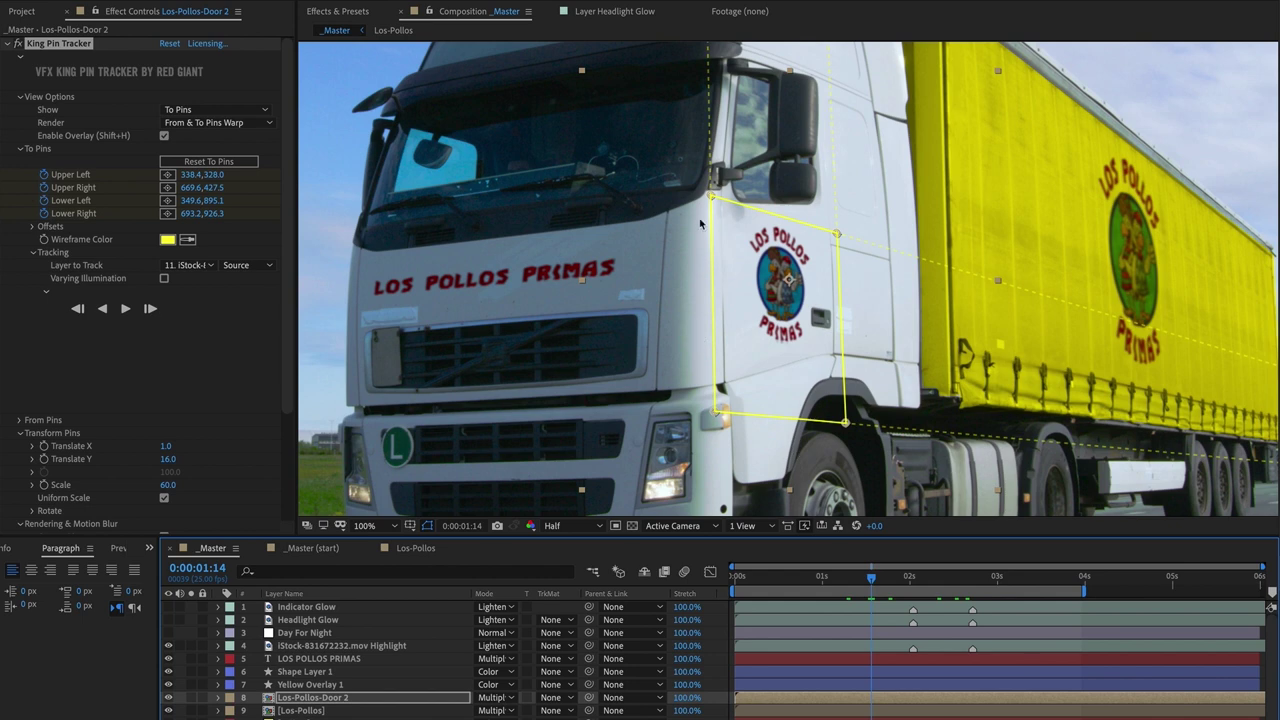
drag(822, 578, 955, 579)
- Switch to the _Master (start) composition, make Los-Pollos-Door 2 visible, and move to 0:00:01:10
click(312, 548)
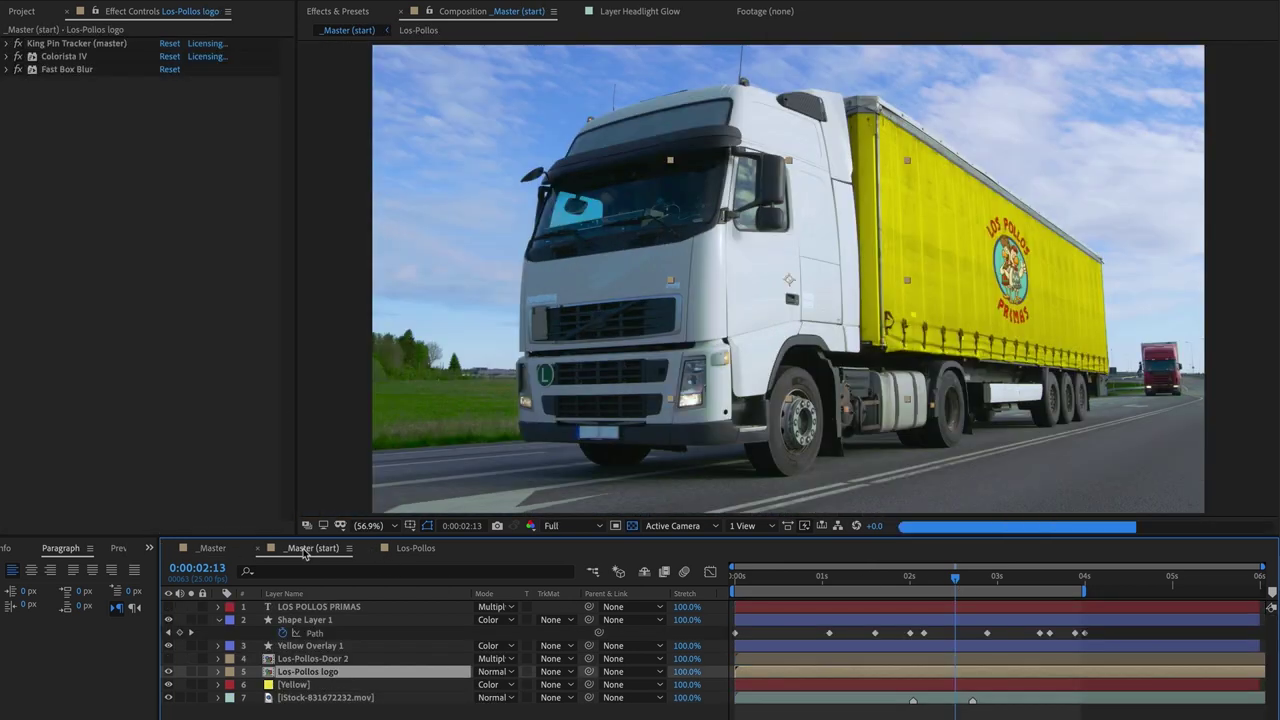
click(312, 659)
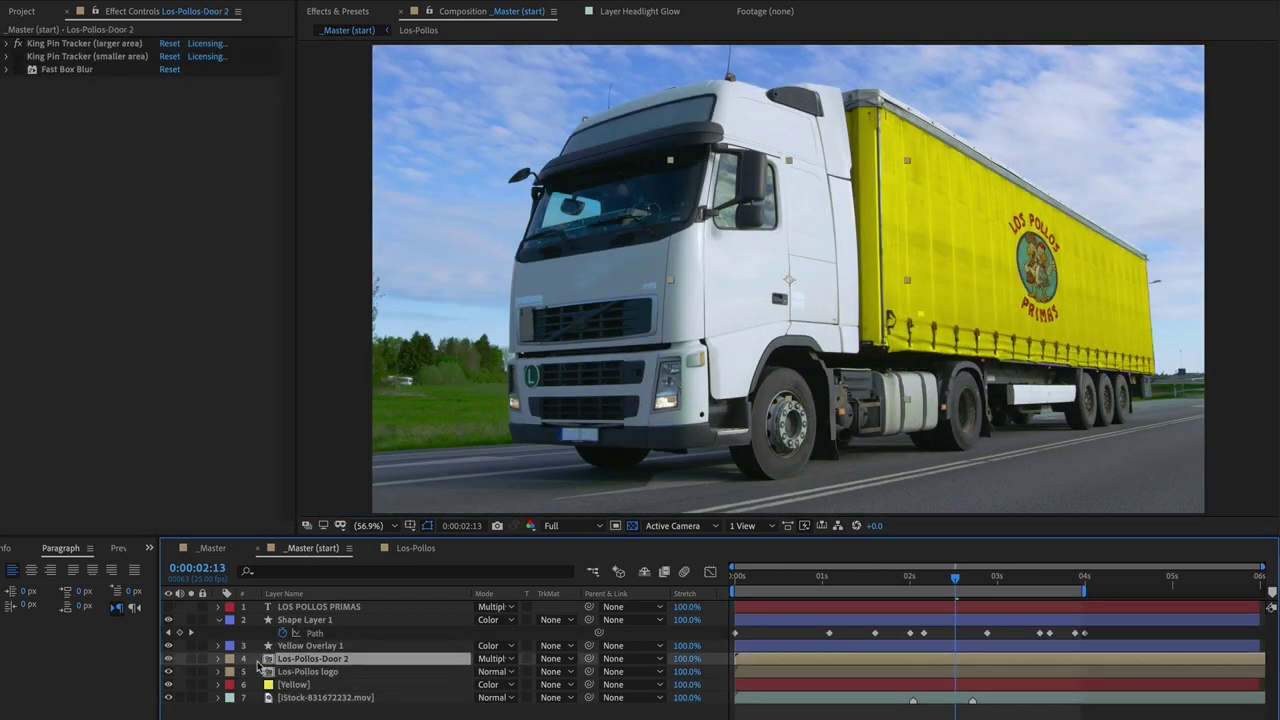
mouse_move(857, 576)
mouse_down()
mouse_move(760, 576)
mouse_move(857, 576)
mouse_up()
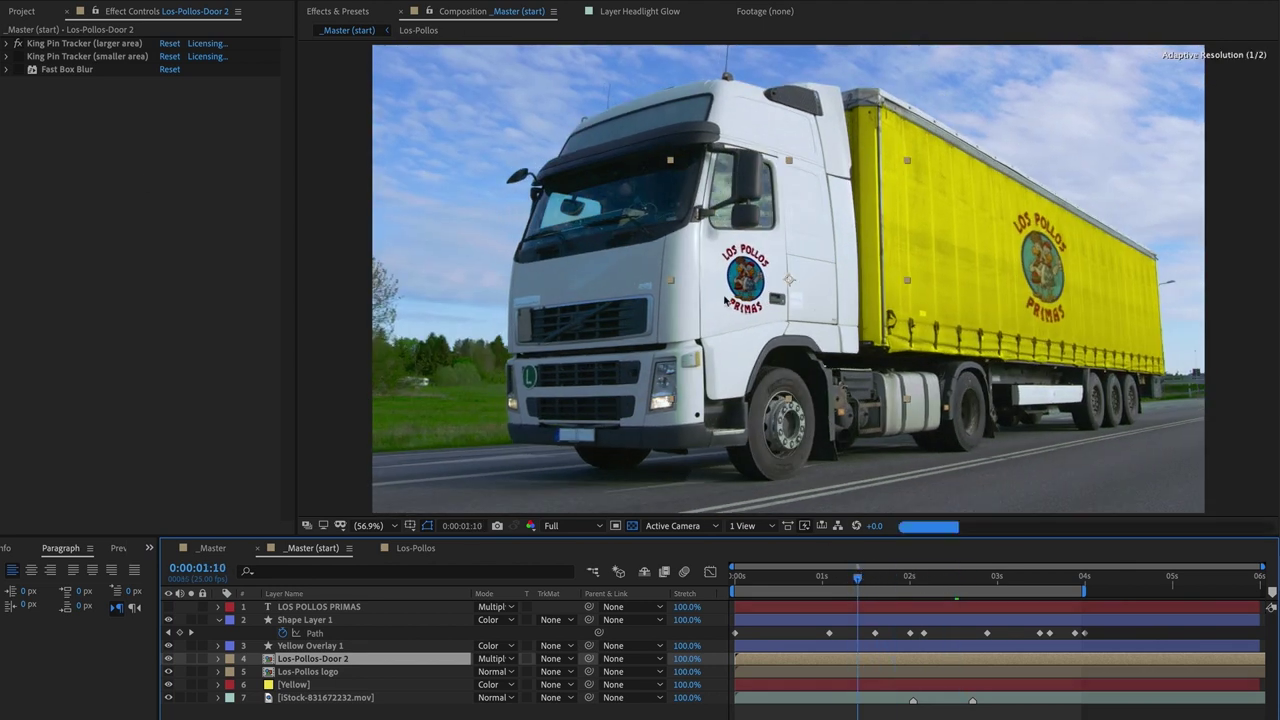
- Display the King Pin Tracker (larger area) overlay on Los-Pollos-Door 2 and move to 0:00:02:02
scroll(726, 300, up, 2)
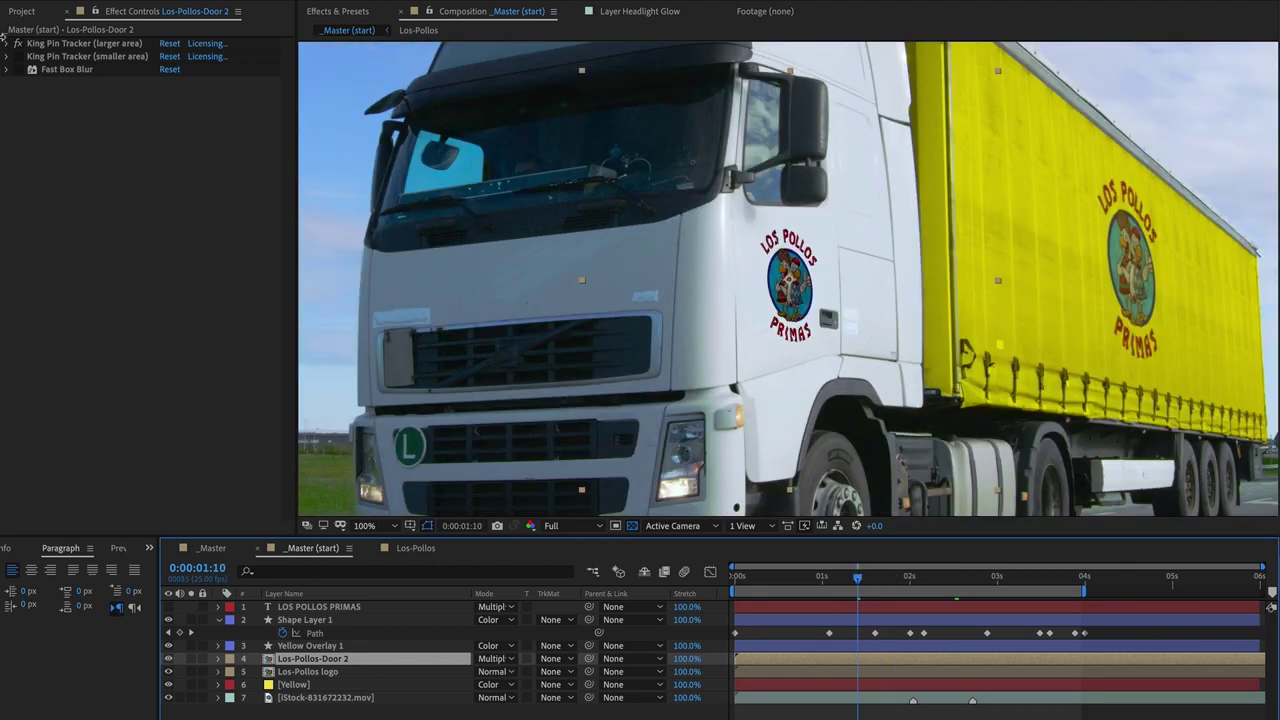
click(48, 44)
drag(859, 578, 916, 587)
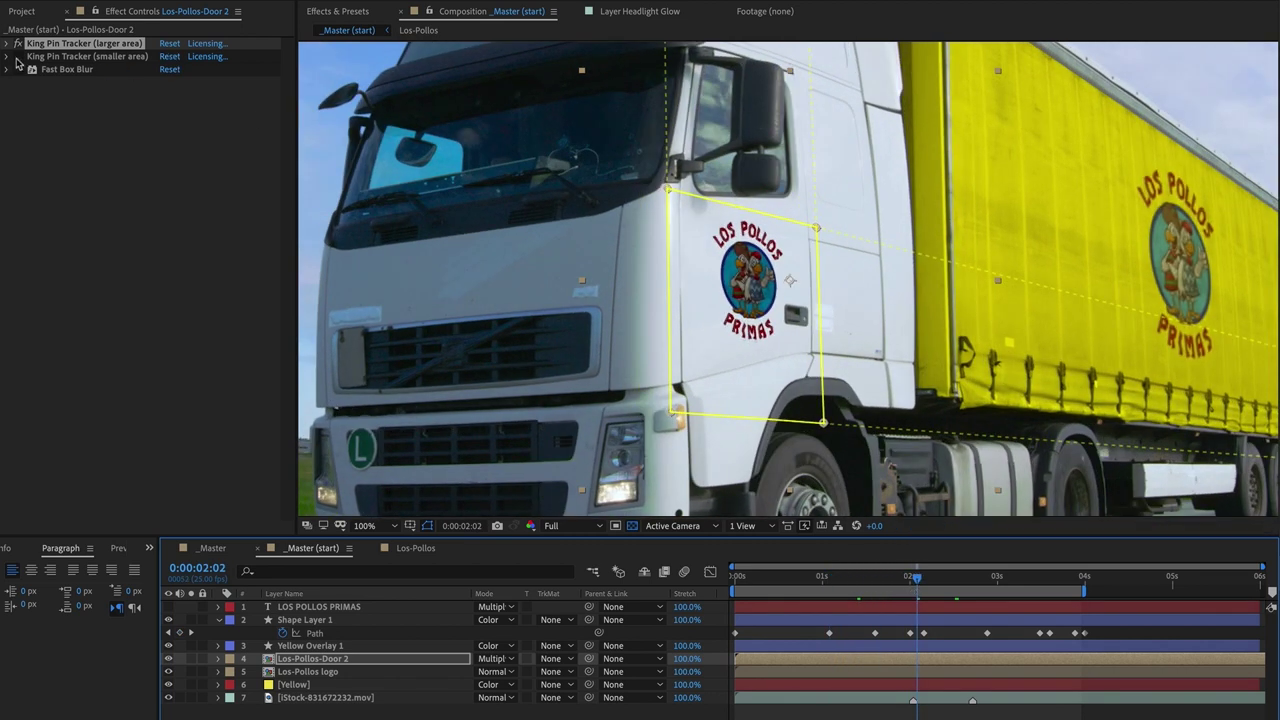
- Switch the door logo from the larger-area to the smaller-area King Pin Tracker, expand its settings, and preview the shot up to 0:00:02:02
click(60, 57)
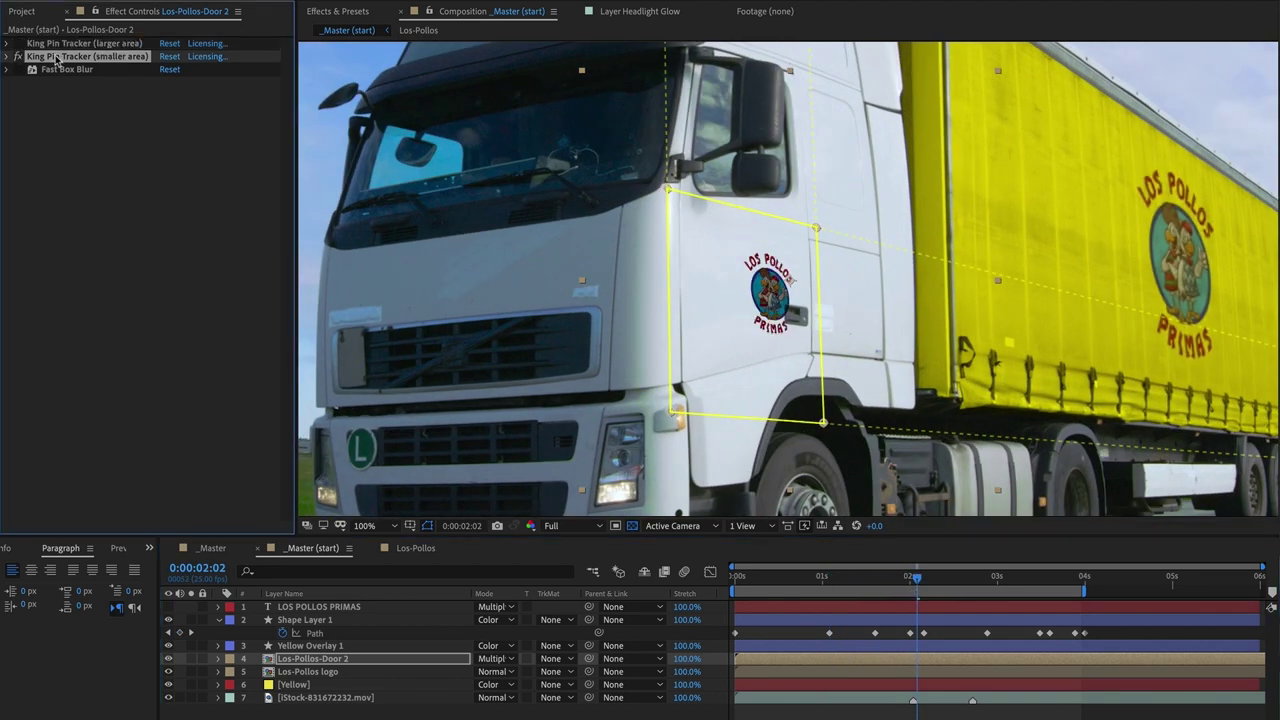
click(6, 57)
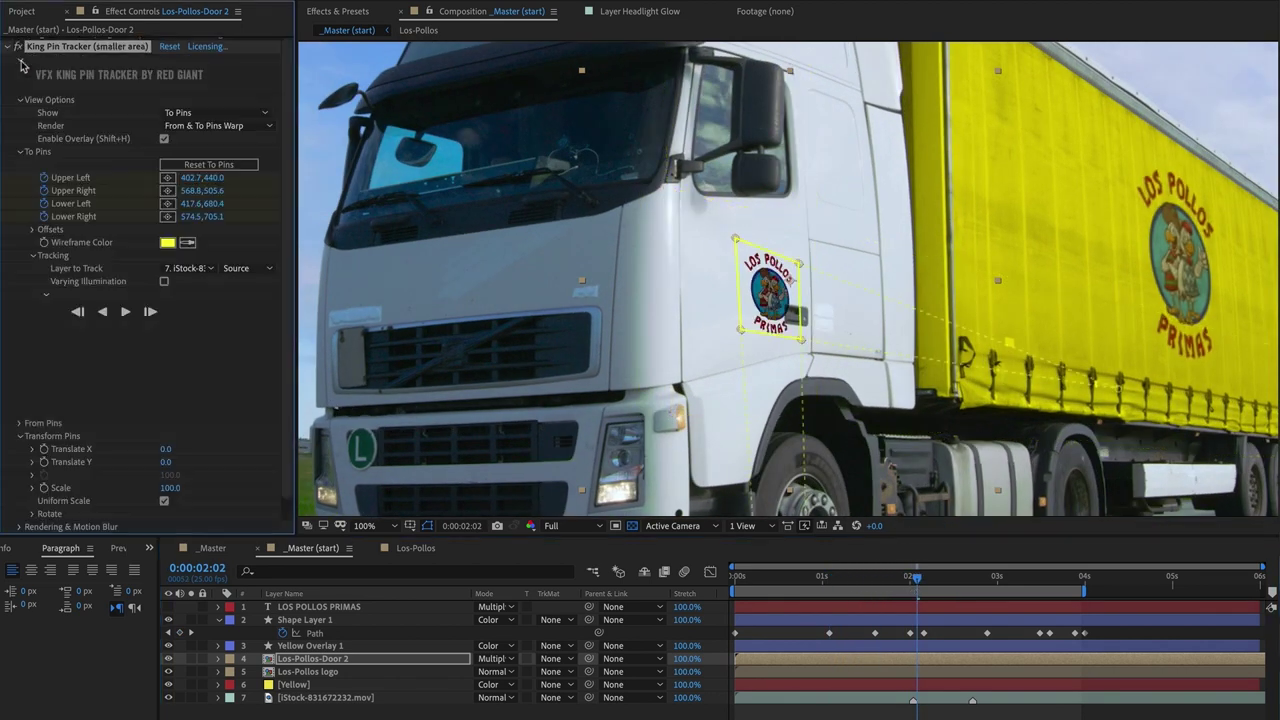
click(733, 576)
drag(733, 577, 916, 585)
key(period)
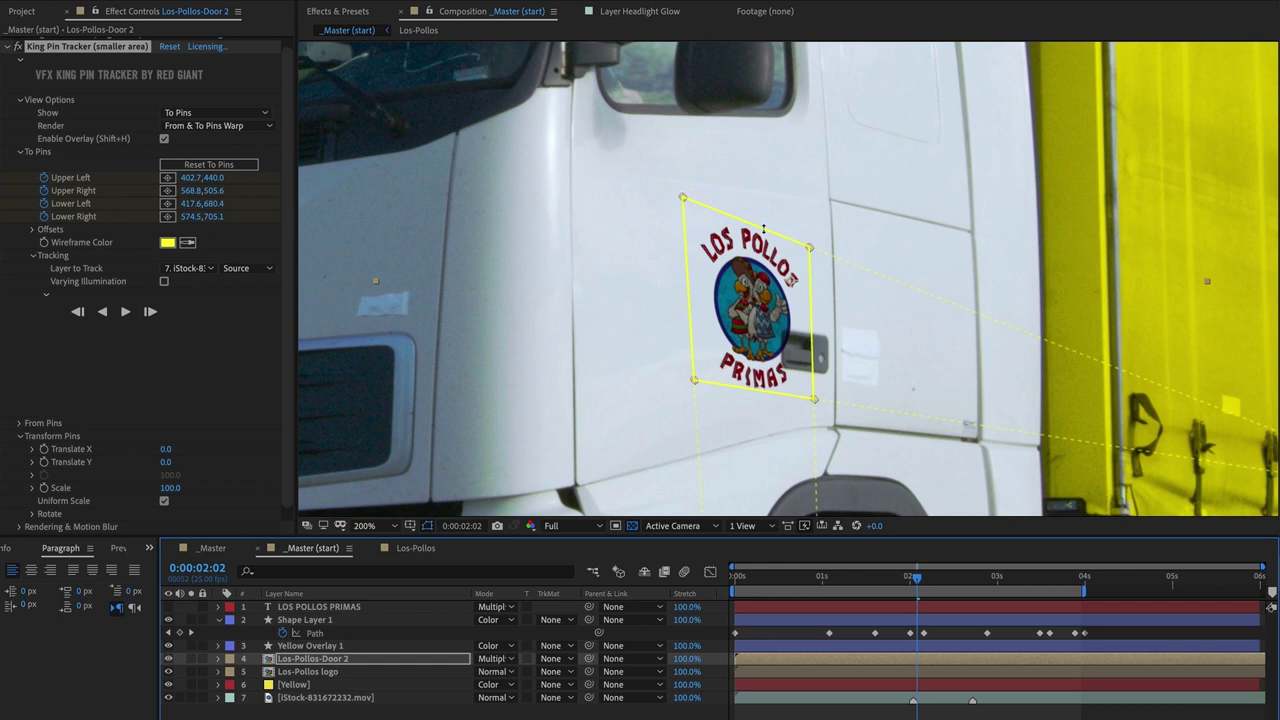
- Examine close up how the smaller-area track holds the door logo in perspective at frames between 0:00:01:16 and 0:00:03:12
key(period)
mouse_move(868, 582)
mouse_down()
mouse_move(922, 577)
mouse_move(885, 577)
mouse_up()
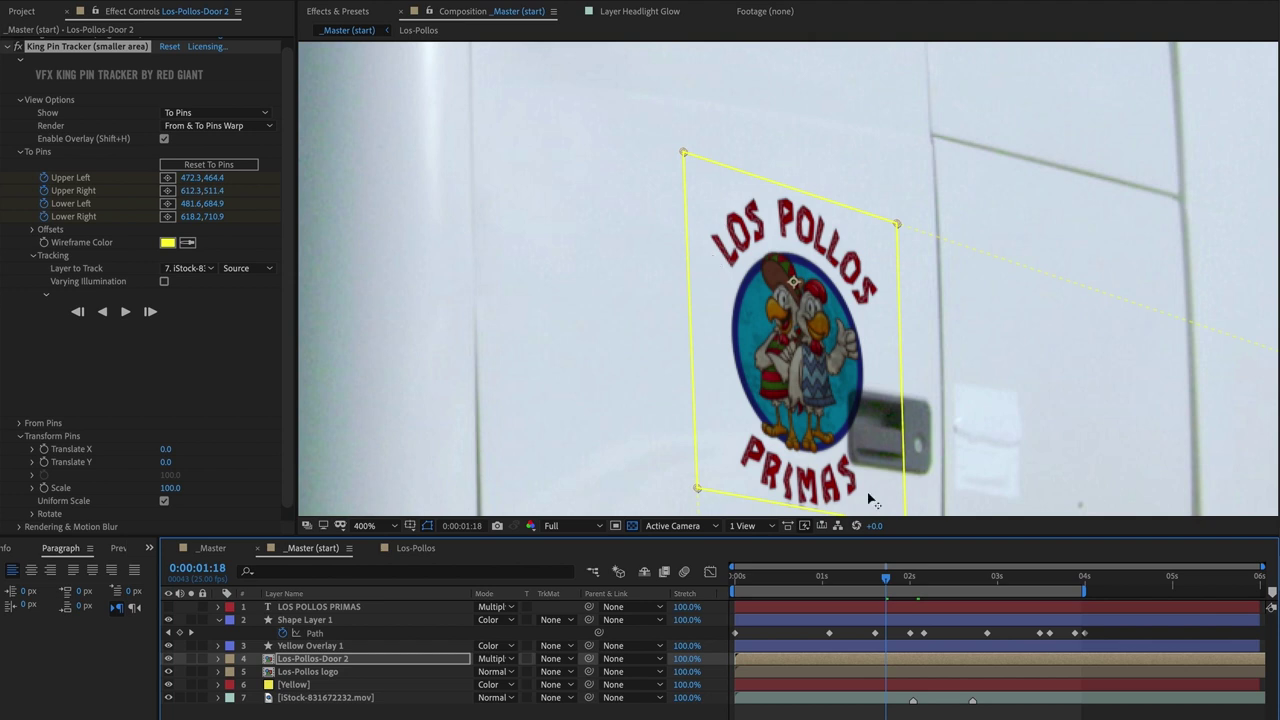
key(comma)
mouse_move(884, 585)
mouse_down()
mouse_move(1048, 582)
mouse_move(878, 579)
mouse_up()
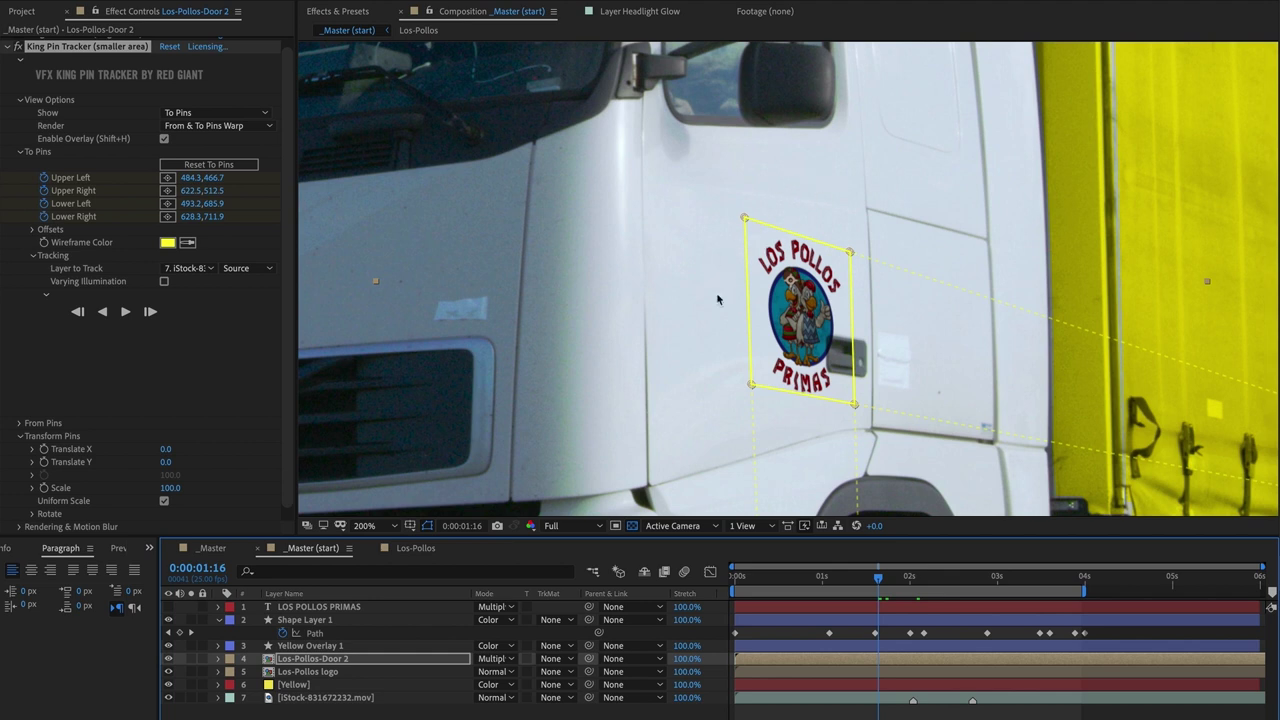
drag(893, 583, 1040, 583)
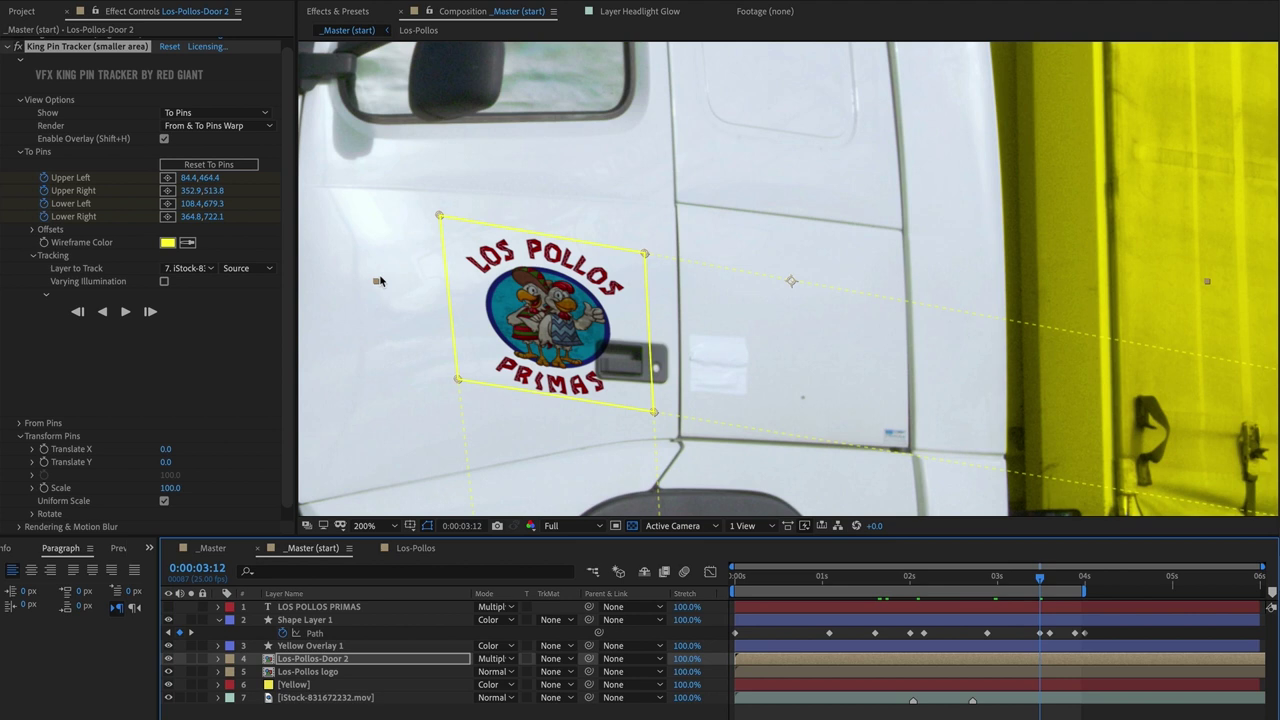
mouse_move(1010, 575)
mouse_down()
mouse_move(986, 583)
mouse_move(1066, 583)
mouse_move(1011, 583)
mouse_up()
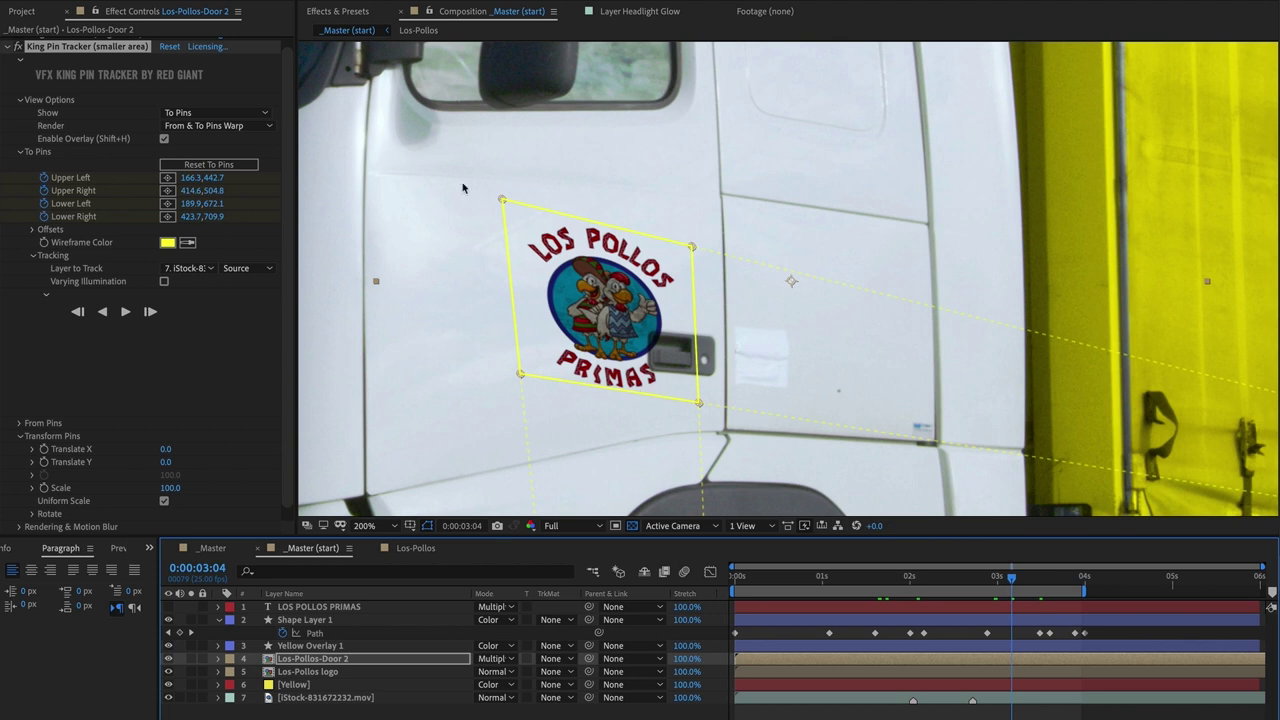
drag(1022, 590, 986, 581)
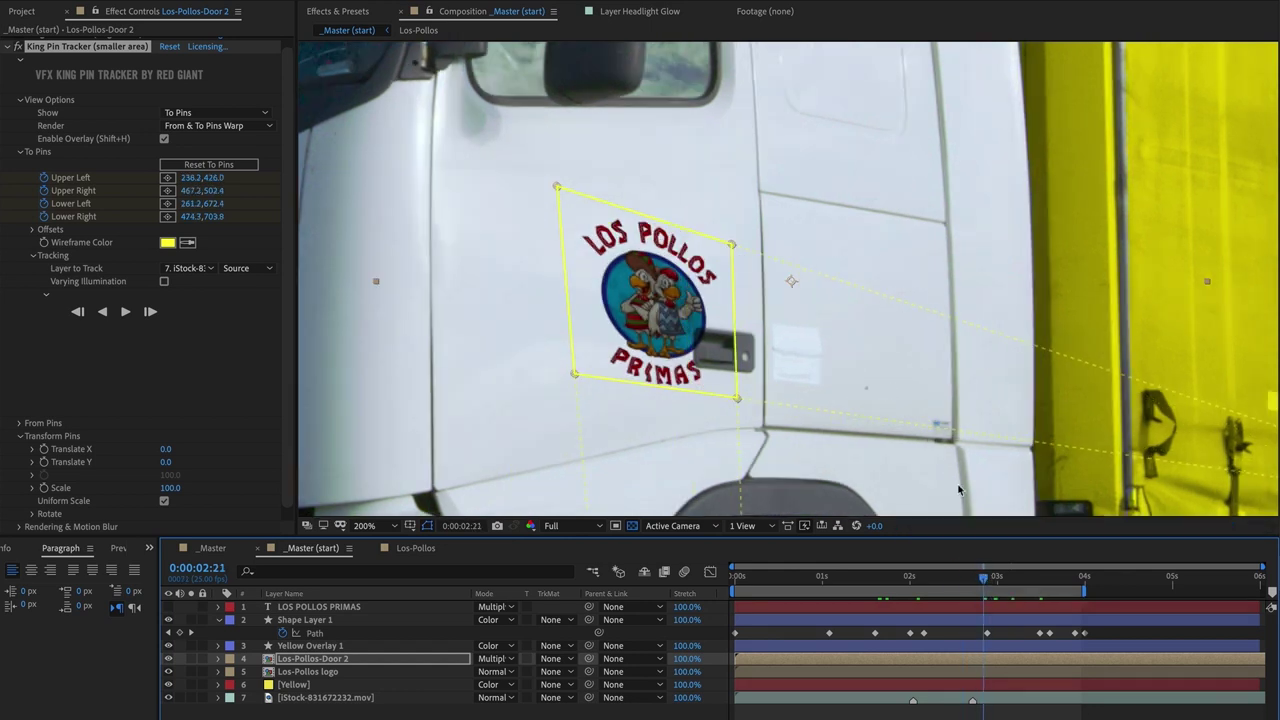
key(shift+slash)
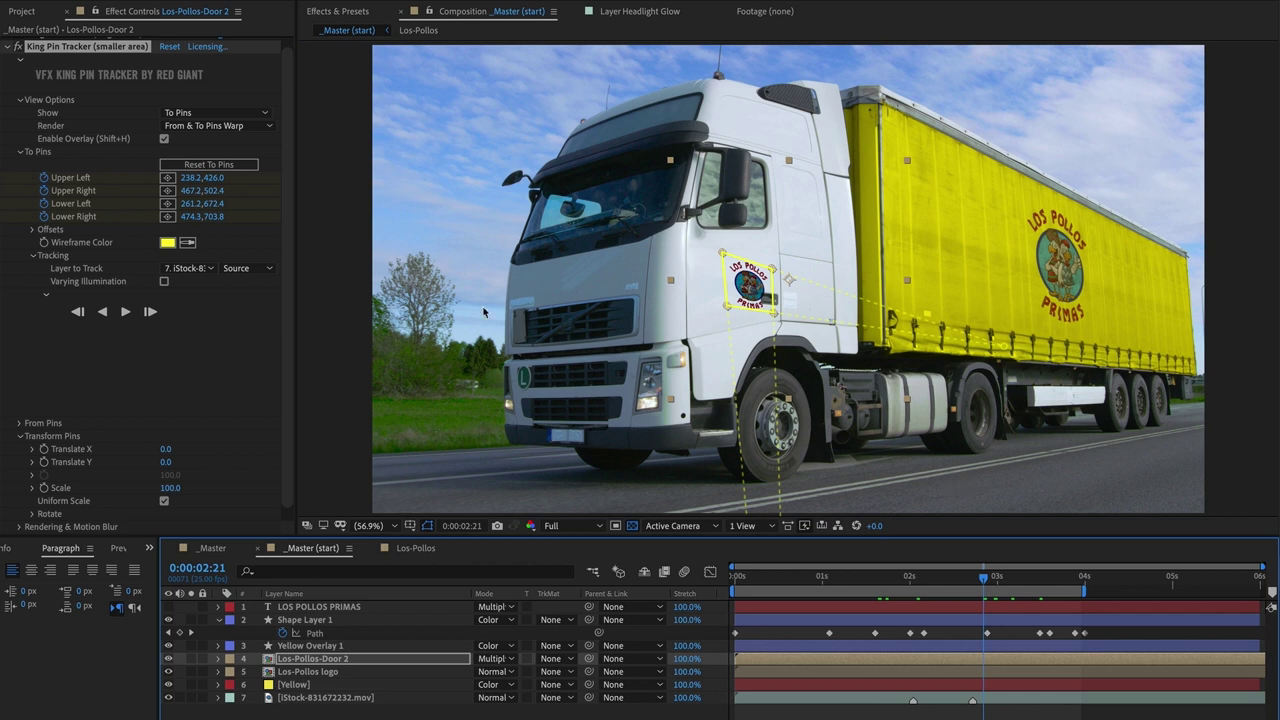
- Switch the door logo back to King Pin Tracker (larger area), display its overlay, and check the track up to 0:00:03:06
scroll(112, 256, up, 1)
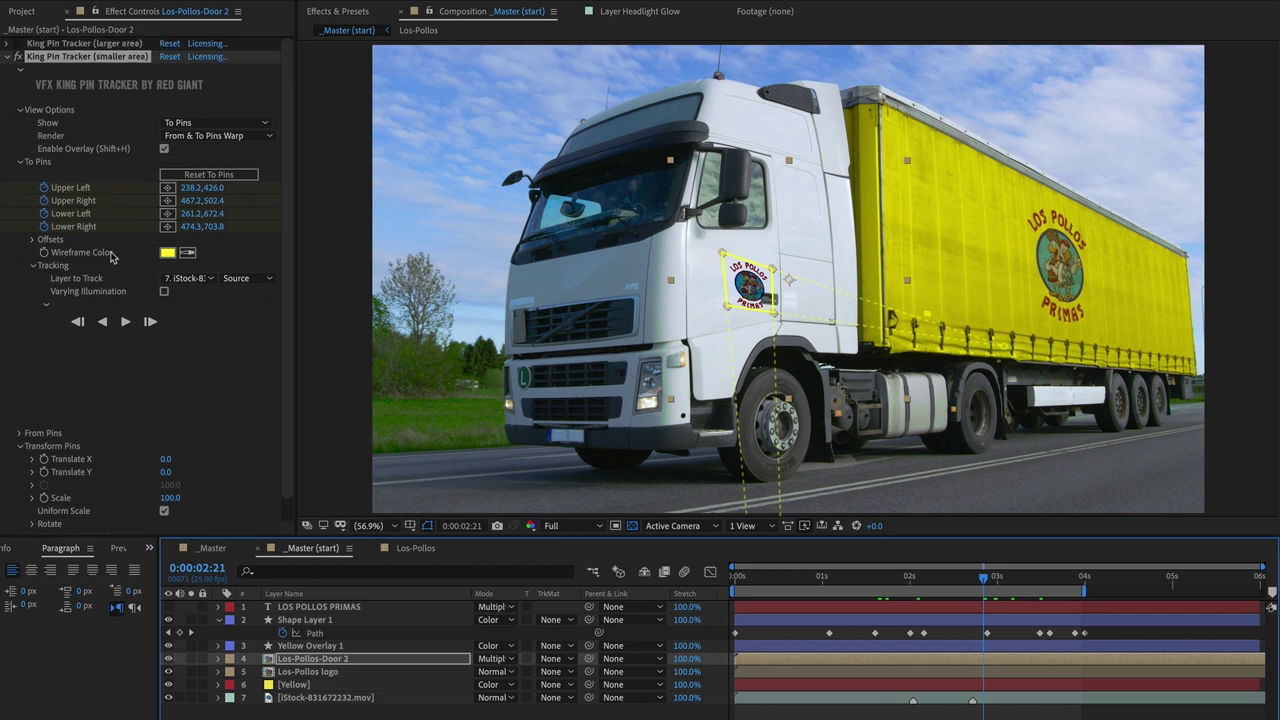
click(17, 56)
click(64, 44)
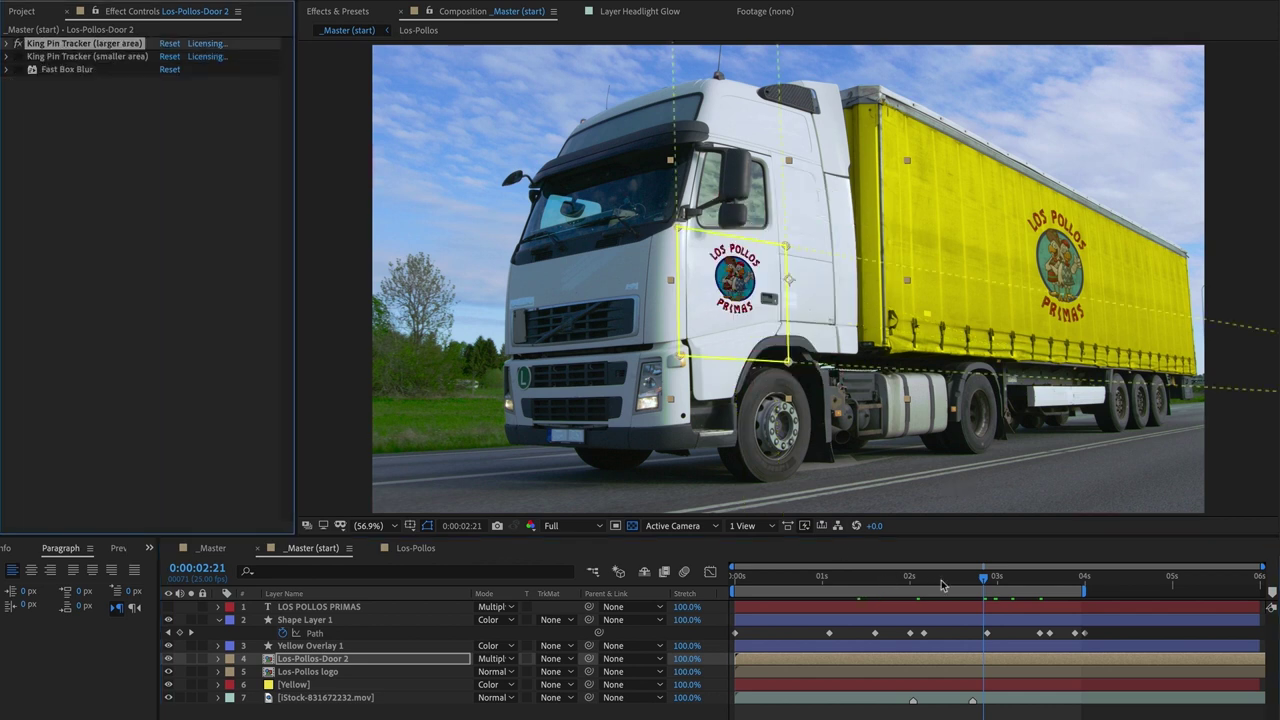
drag(960, 582, 1019, 597)
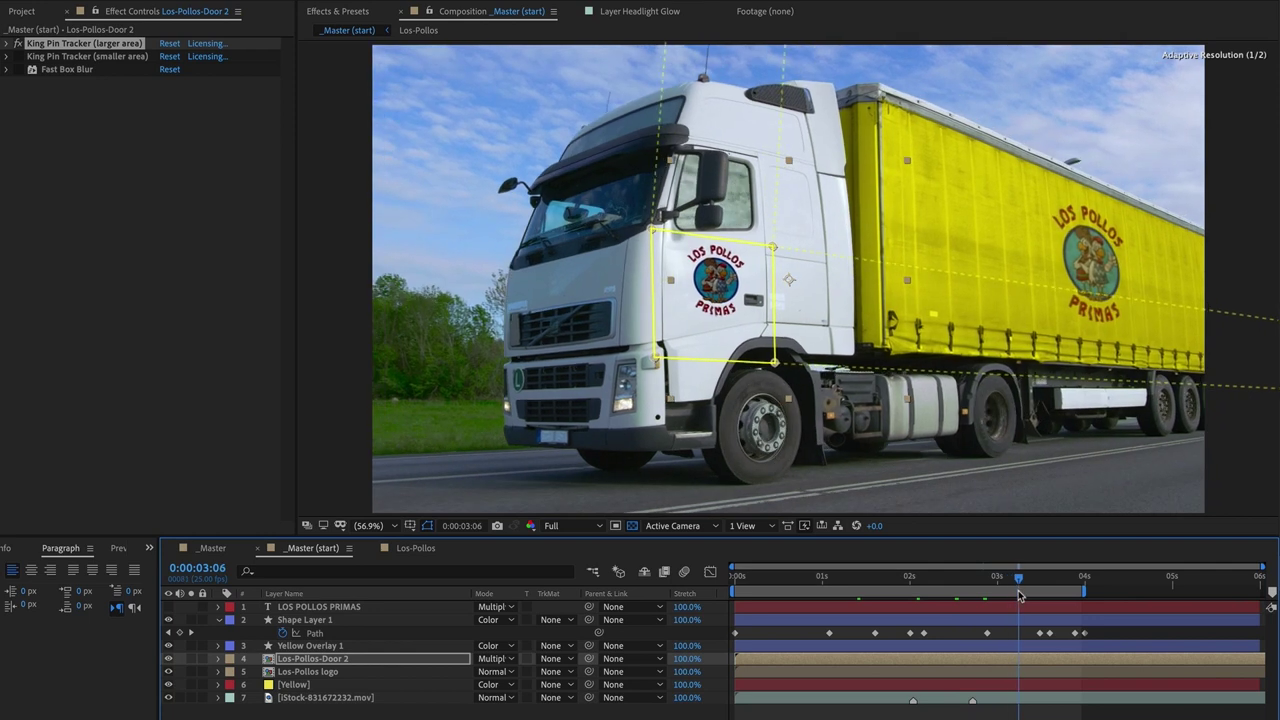
- Expand King Pin Tracker (larger area) and examine its Transform Pins translation and scale settings
click(6, 44)
scroll(190, 441, down, 1)
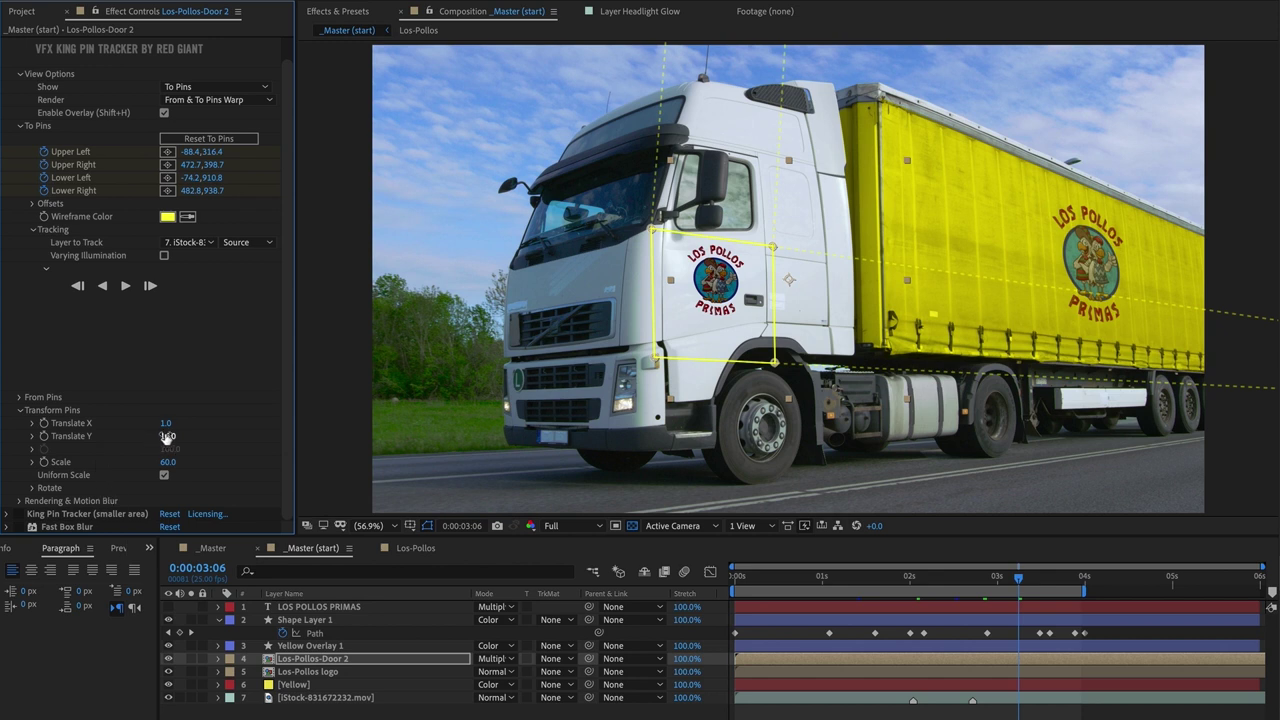
drag(167, 435, 161, 462)
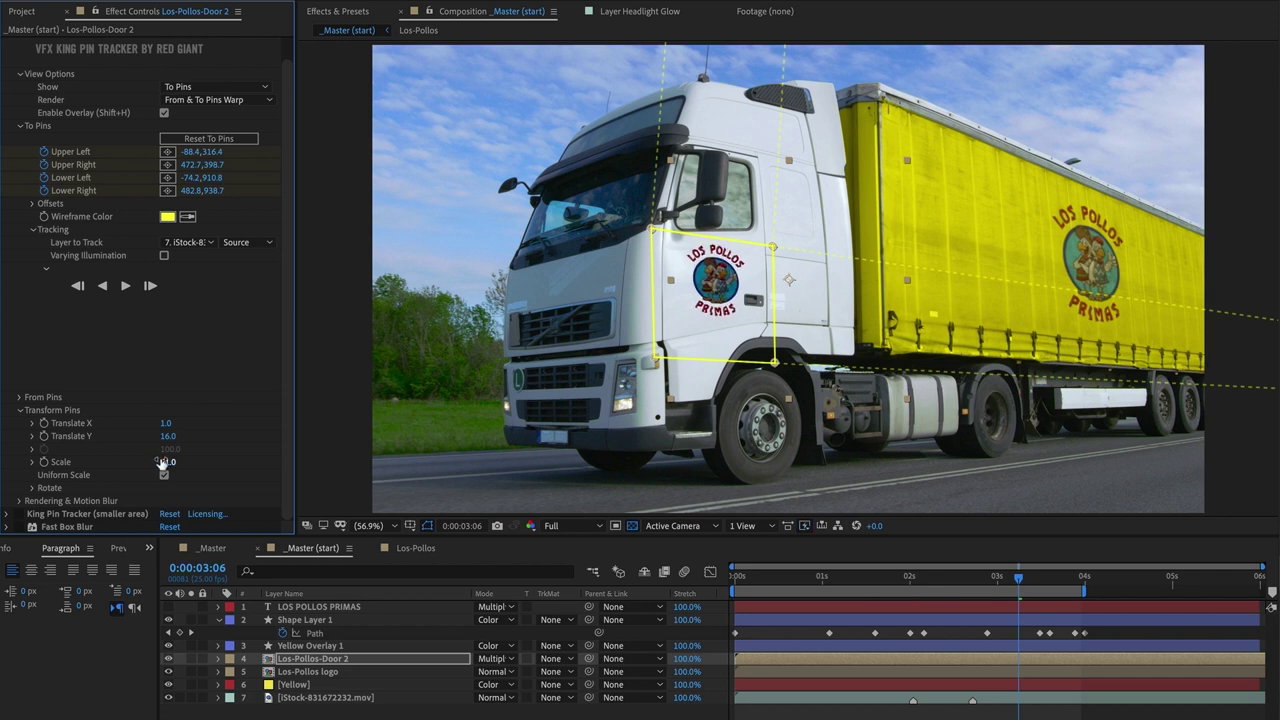
- Make the LOS POLLOS PRIMAS text layer visible and display its King Pin Tracker overlay at 0:00:02:06
click(335, 606)
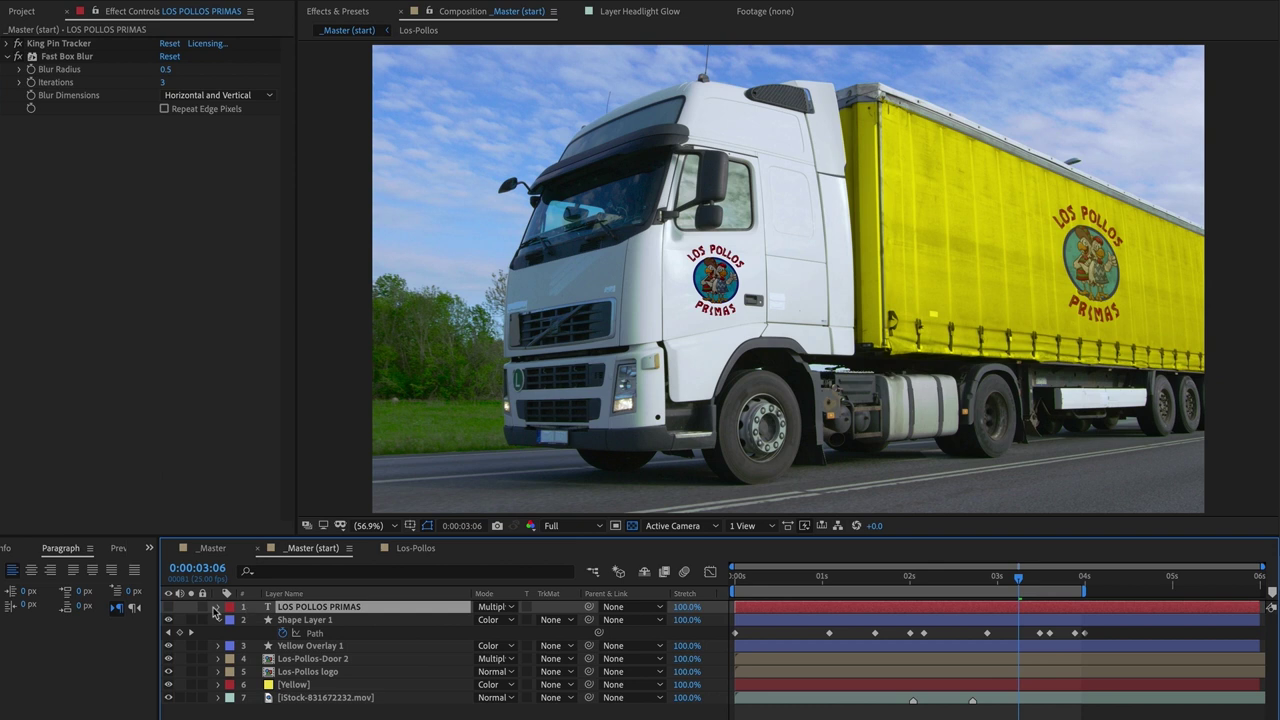
click(168, 608)
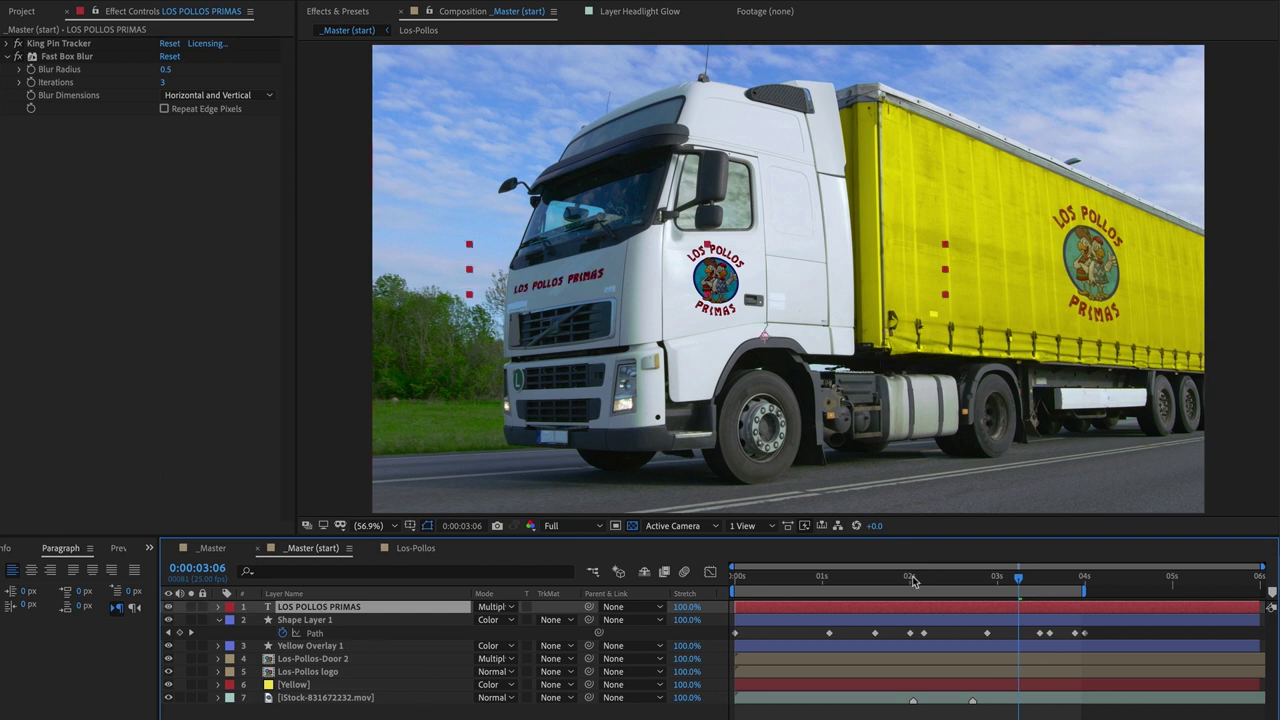
drag(805, 580, 930, 588)
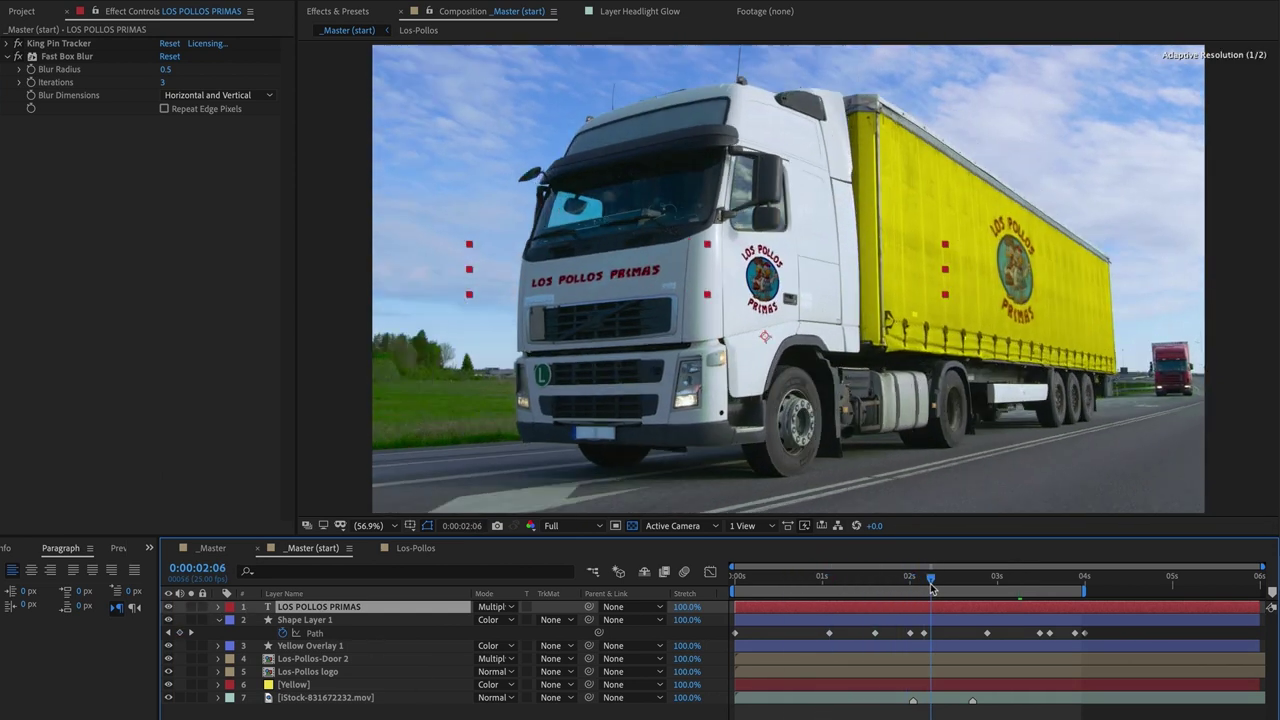
click(40, 44)
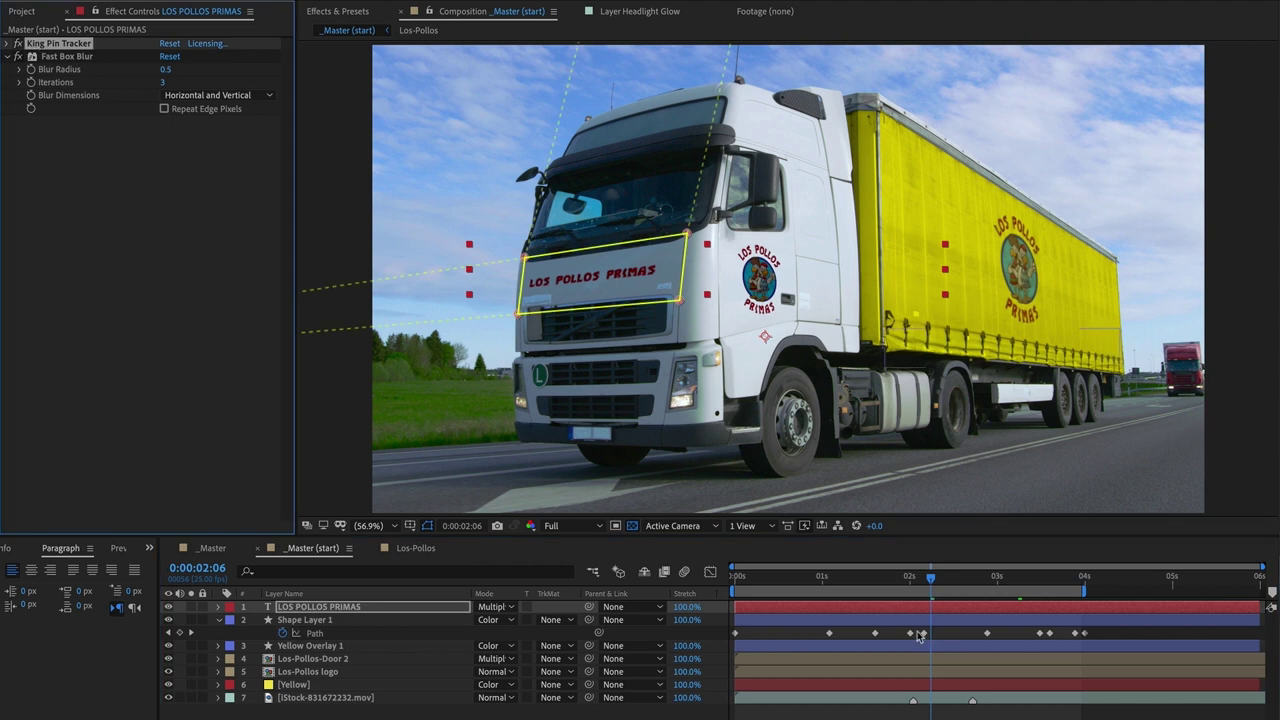
- Scrub back and forth through the shot to examine how the LOS POLLOS PRIMAS text follows the front of the cab
drag(931, 588, 988, 591)
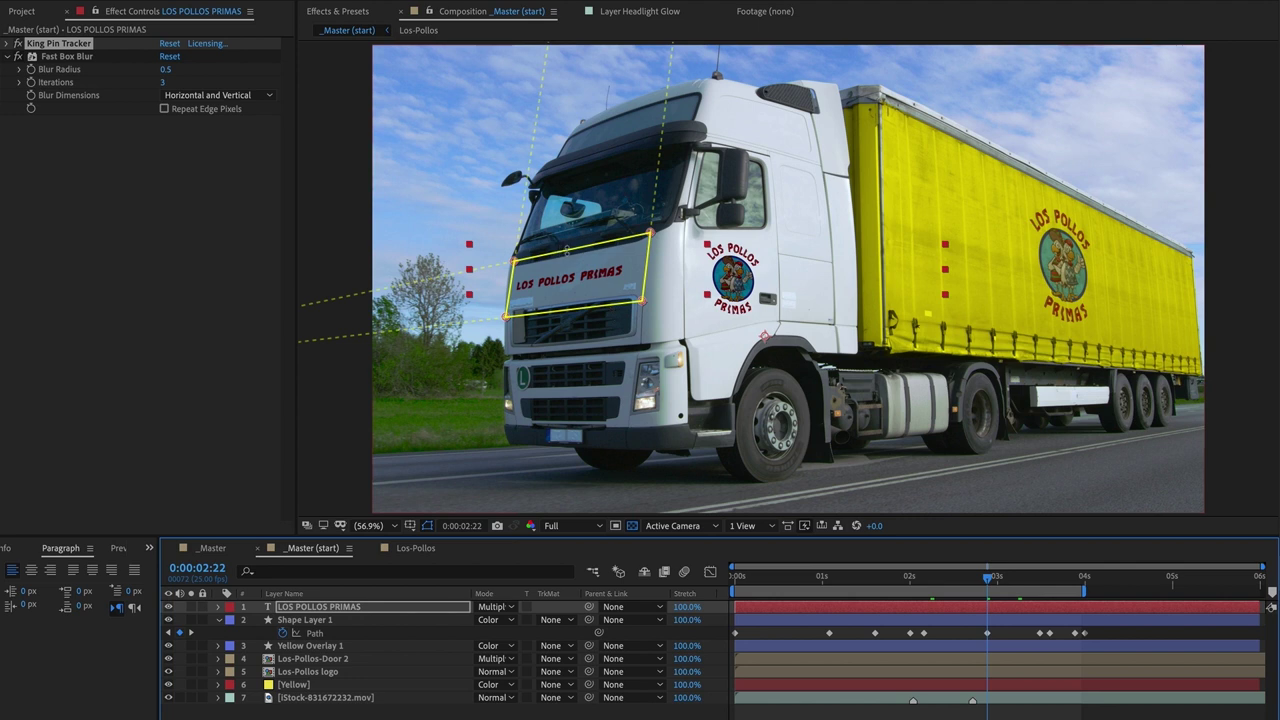
drag(927, 578, 997, 594)
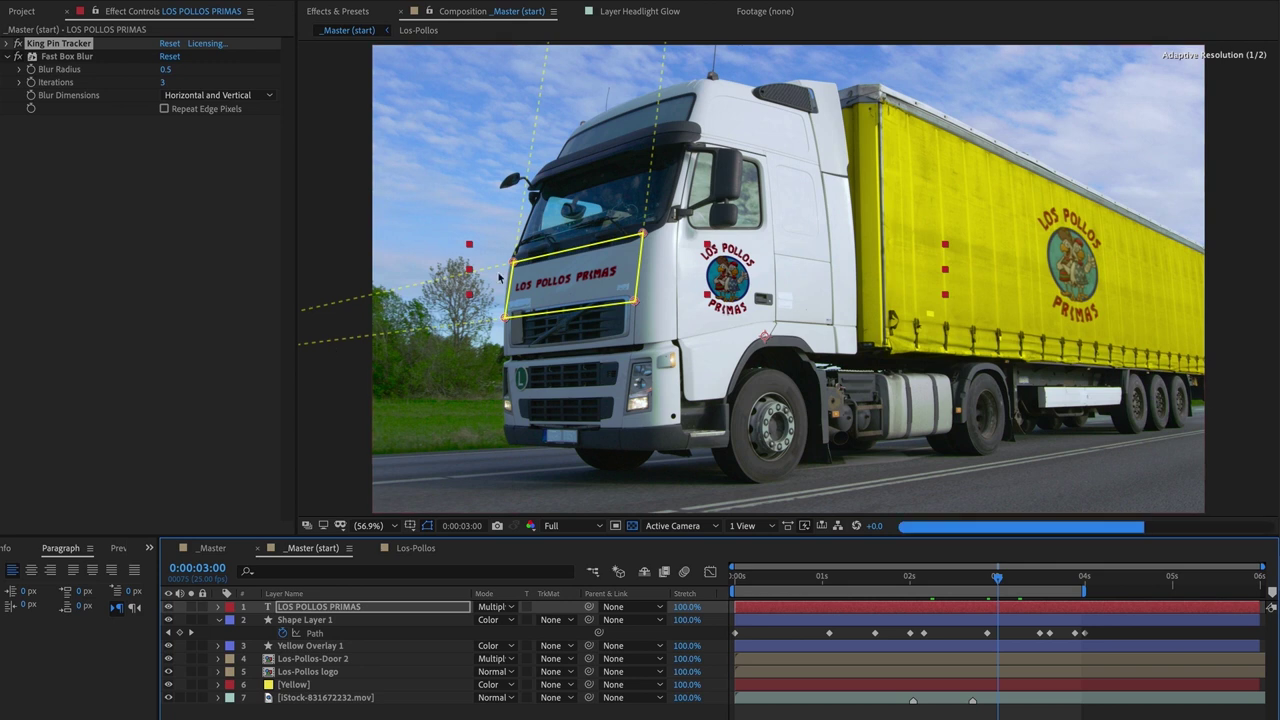
mouse_move(916, 585)
mouse_down()
mouse_move(990, 588)
mouse_move(907, 588)
mouse_up()
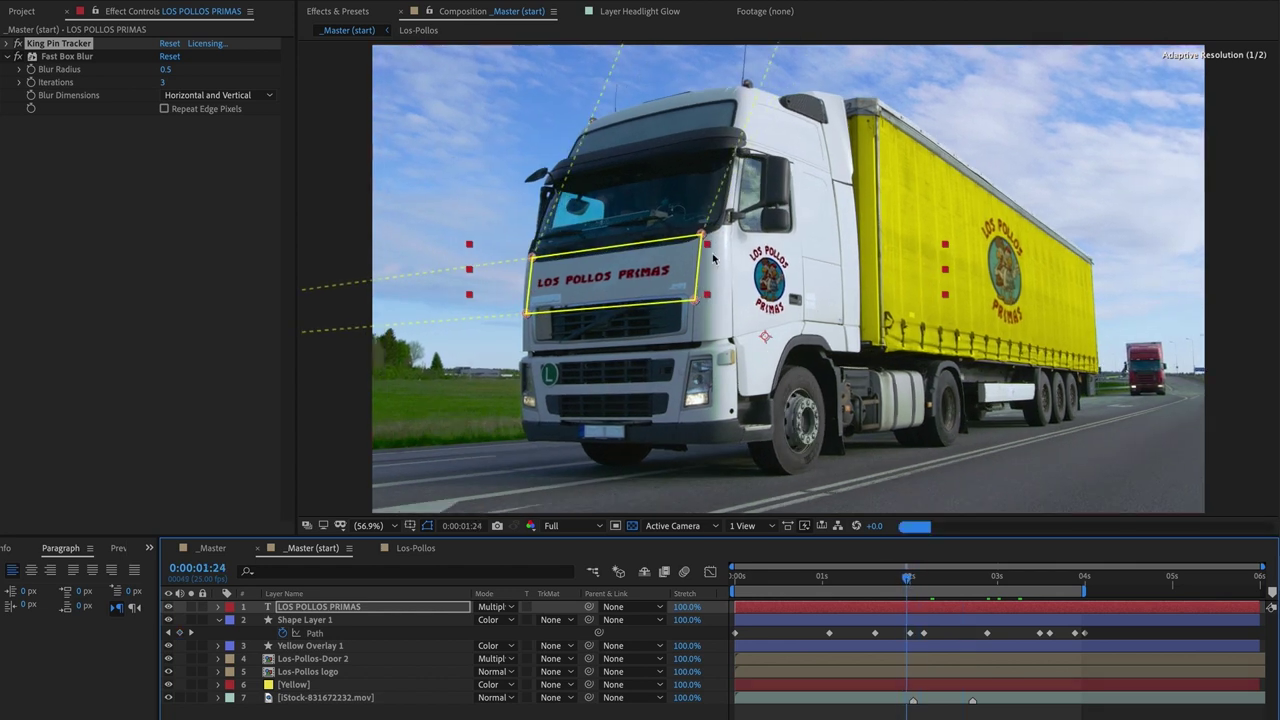
click(913, 581)
drag(913, 581, 967, 585)
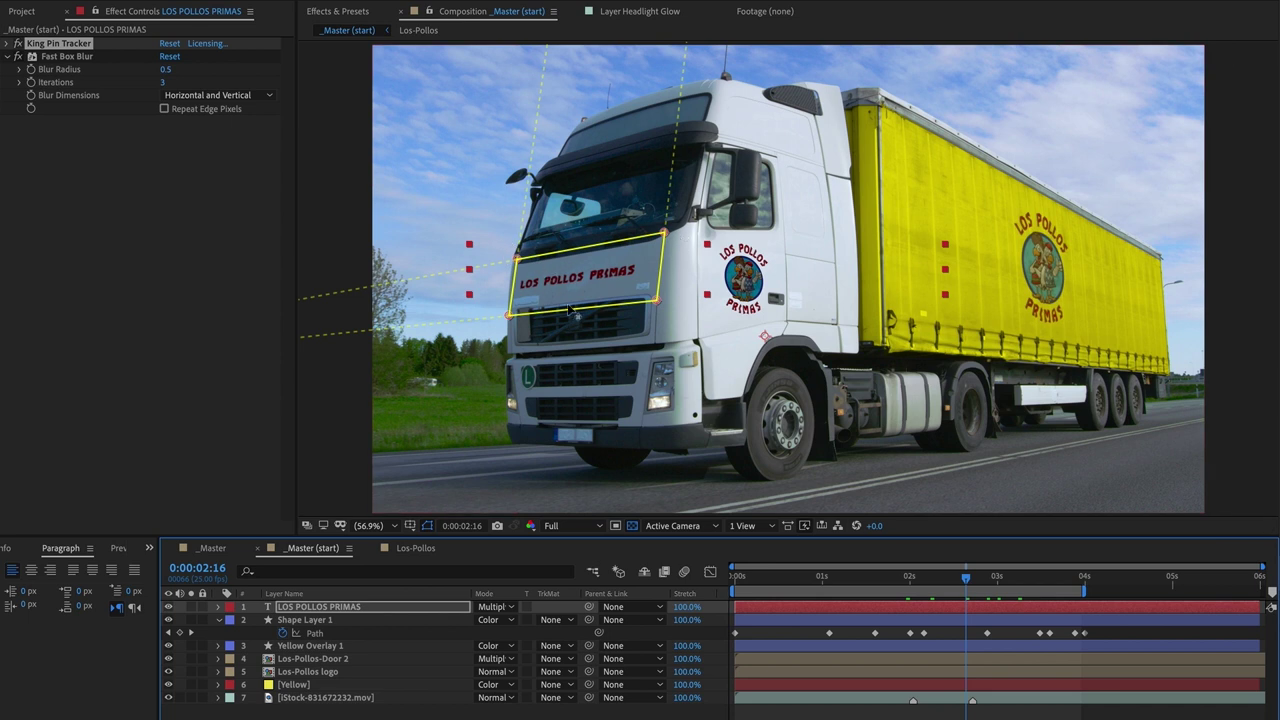
click(872, 583)
drag(872, 583, 1033, 588)
drag(921, 584, 845, 585)
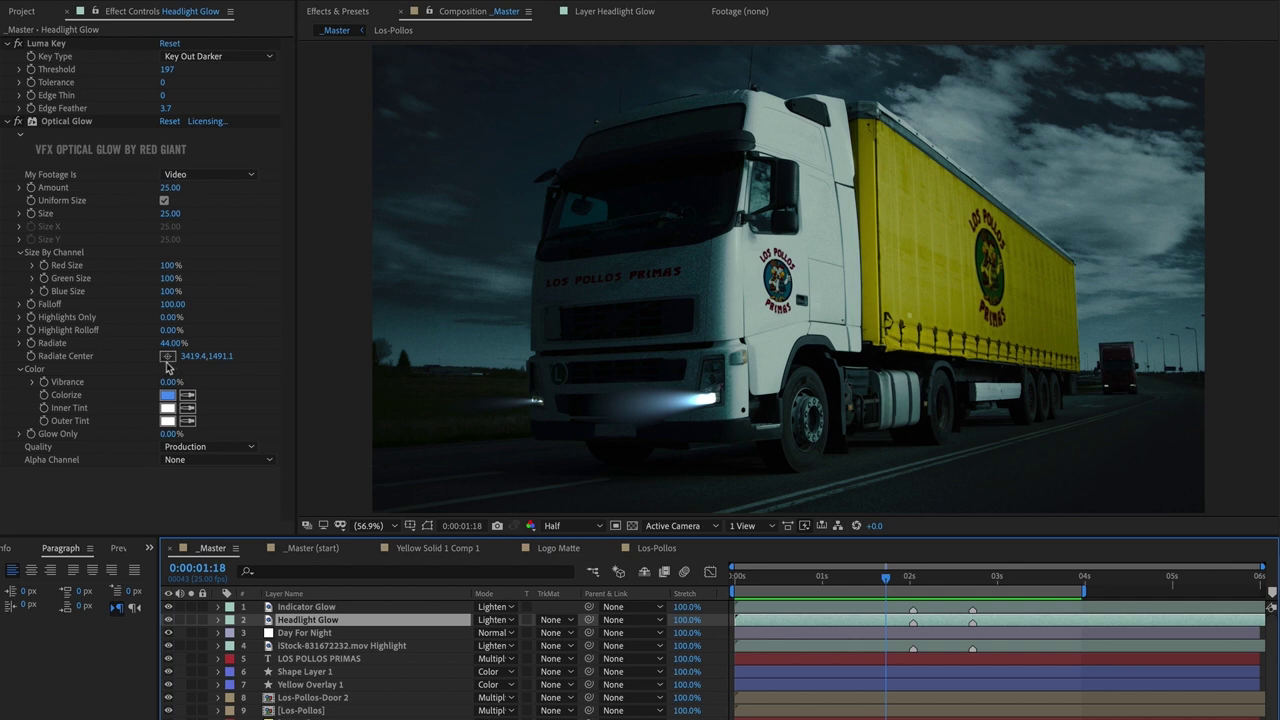
- Select the Day For Night layer in the _Master composition and compare the shot with its Looks effect off and on
click(323, 634)
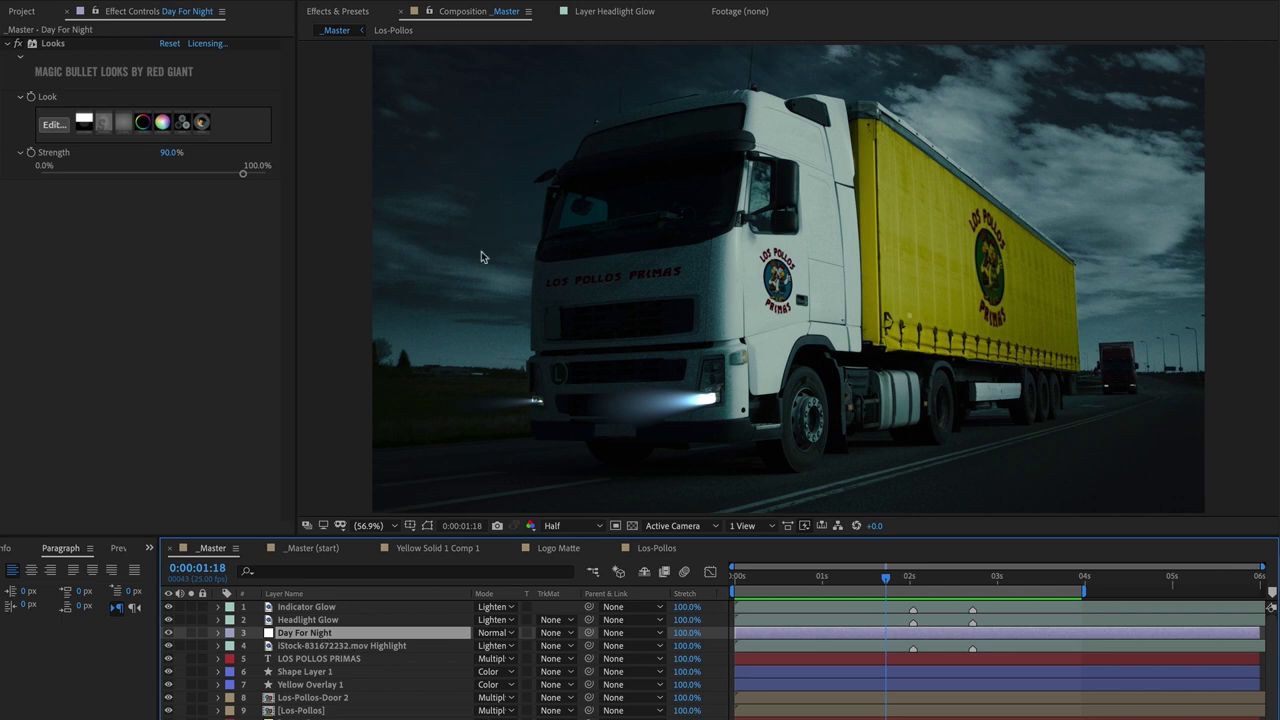
click(11, 44)
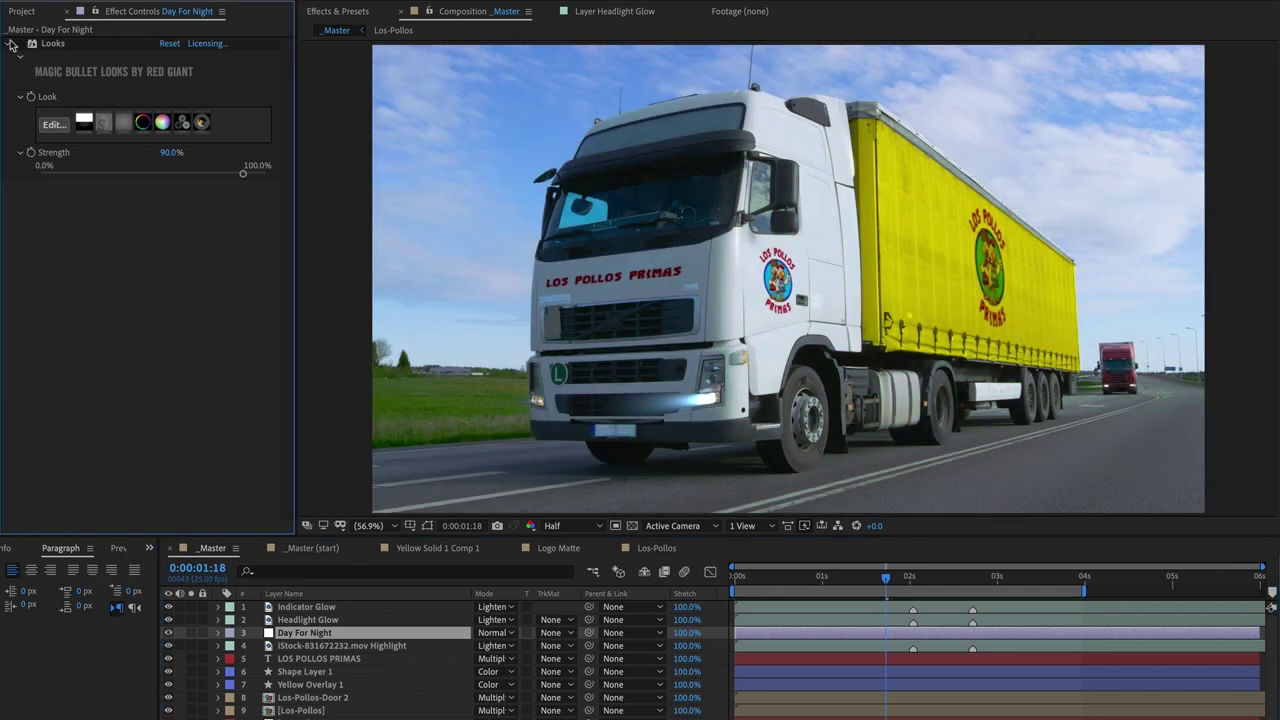
click(16, 44)
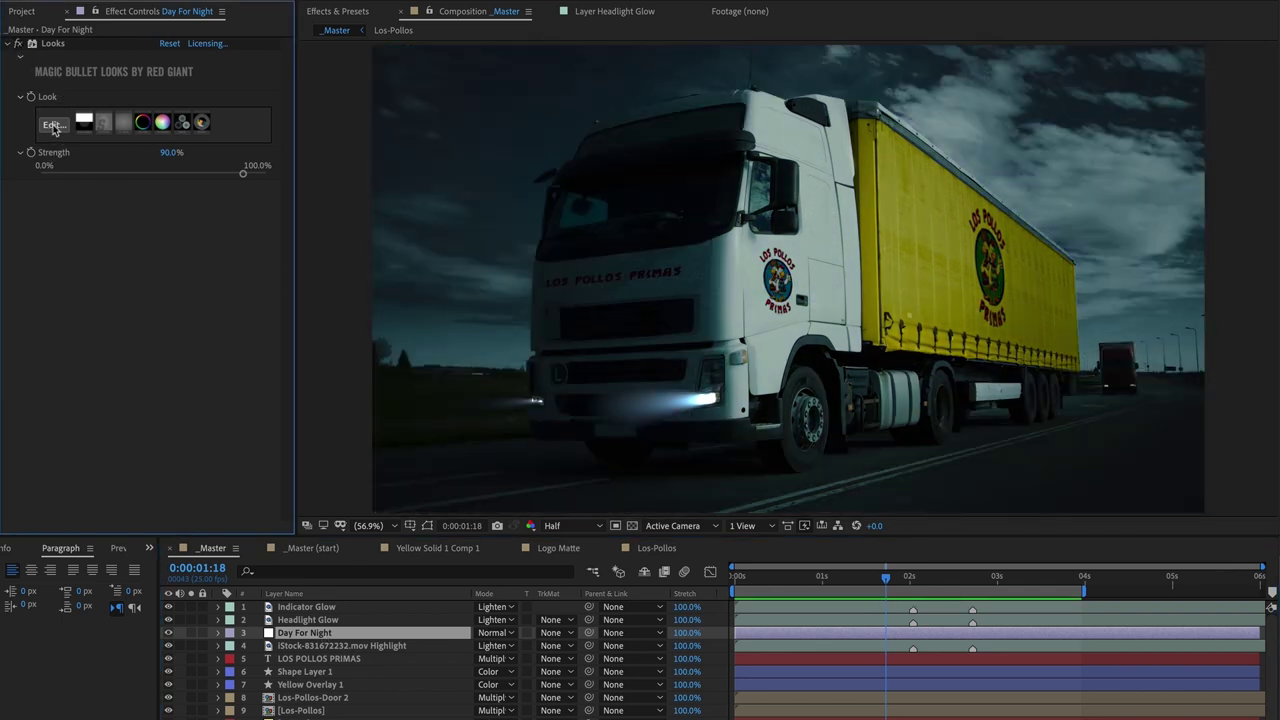
- Open the Magic Bullet Looks editor for the Day For Night layer and apply the Day for Night preset from Times and Places
click(52, 125)
click(18, 563)
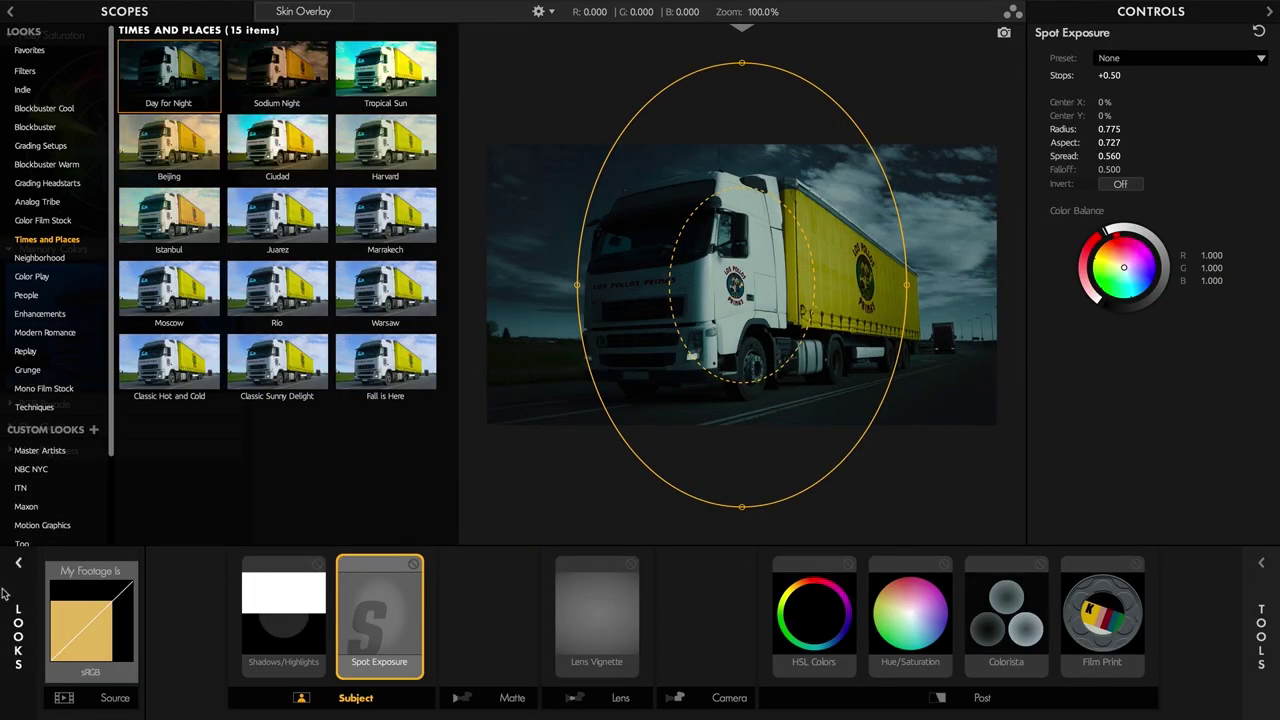
click(172, 83)
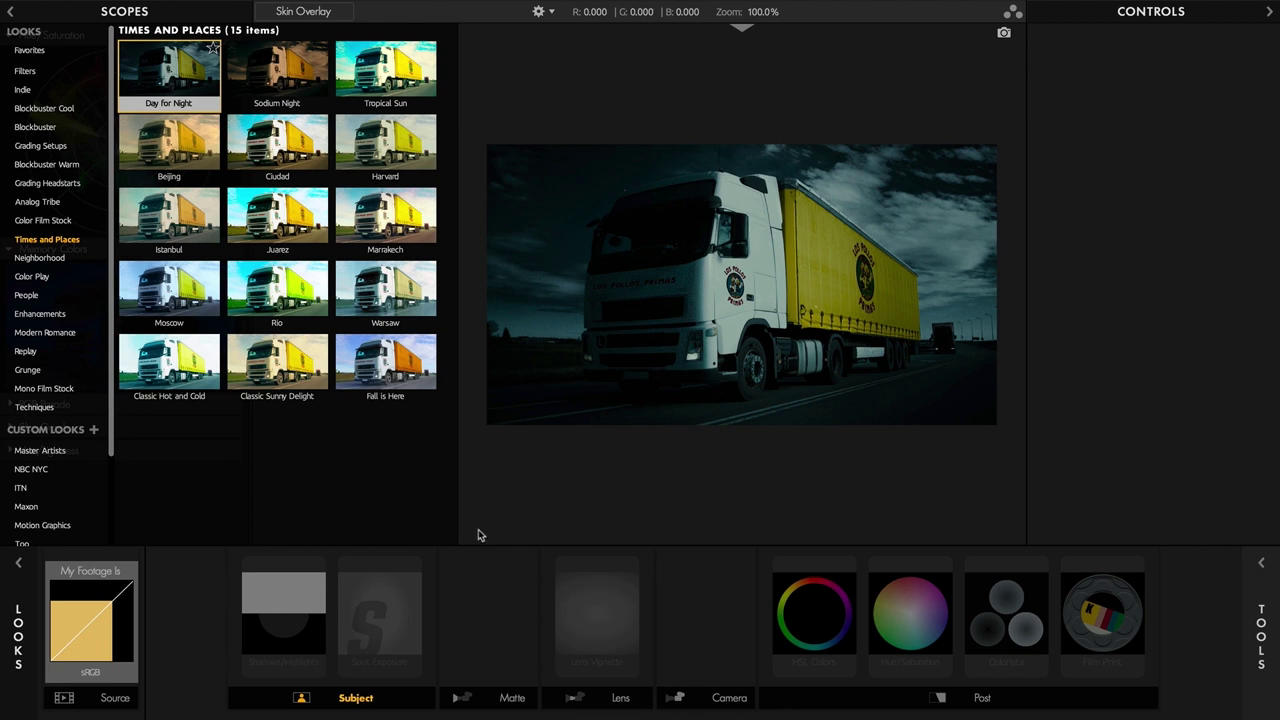
key(ctrl+z)
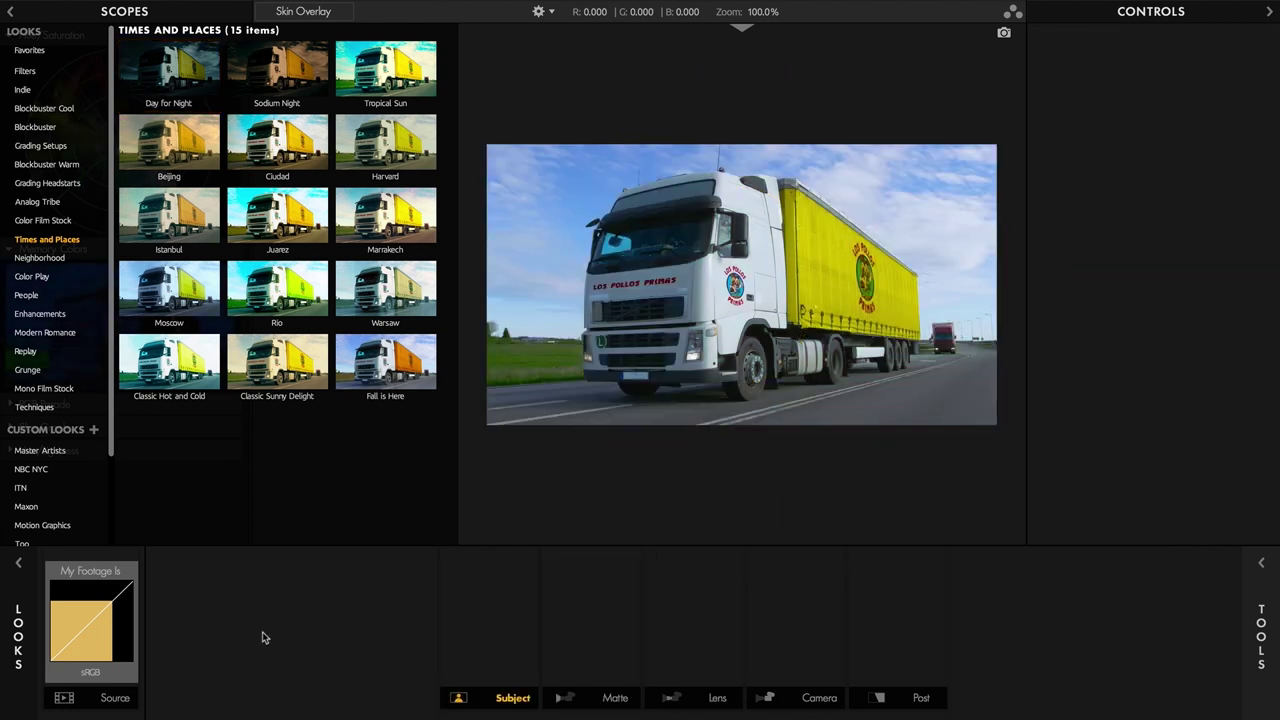
click(170, 75)
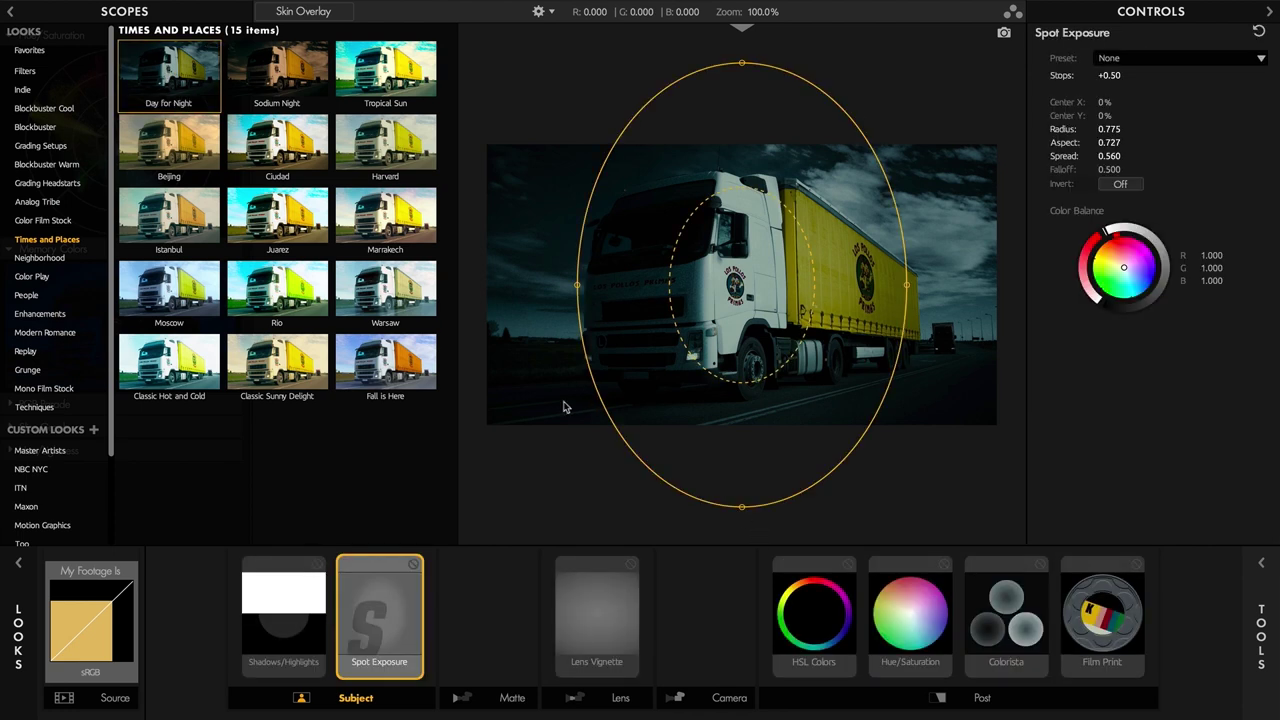
- Compare the truck shot with the Spot Exposure tool off and on, viewing the preview closer at 189.7% zoom
click(412, 567)
click(413, 567)
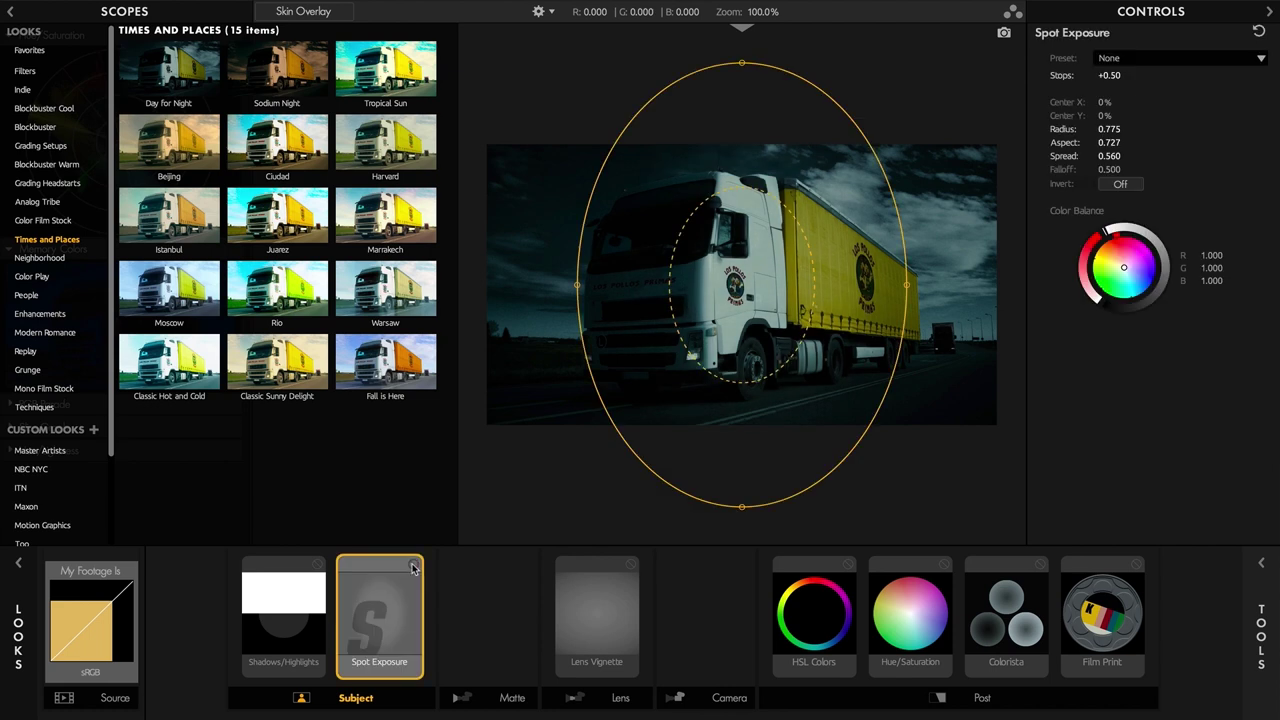
click(413, 567)
click(413, 567)
drag(762, 12, 810, 12)
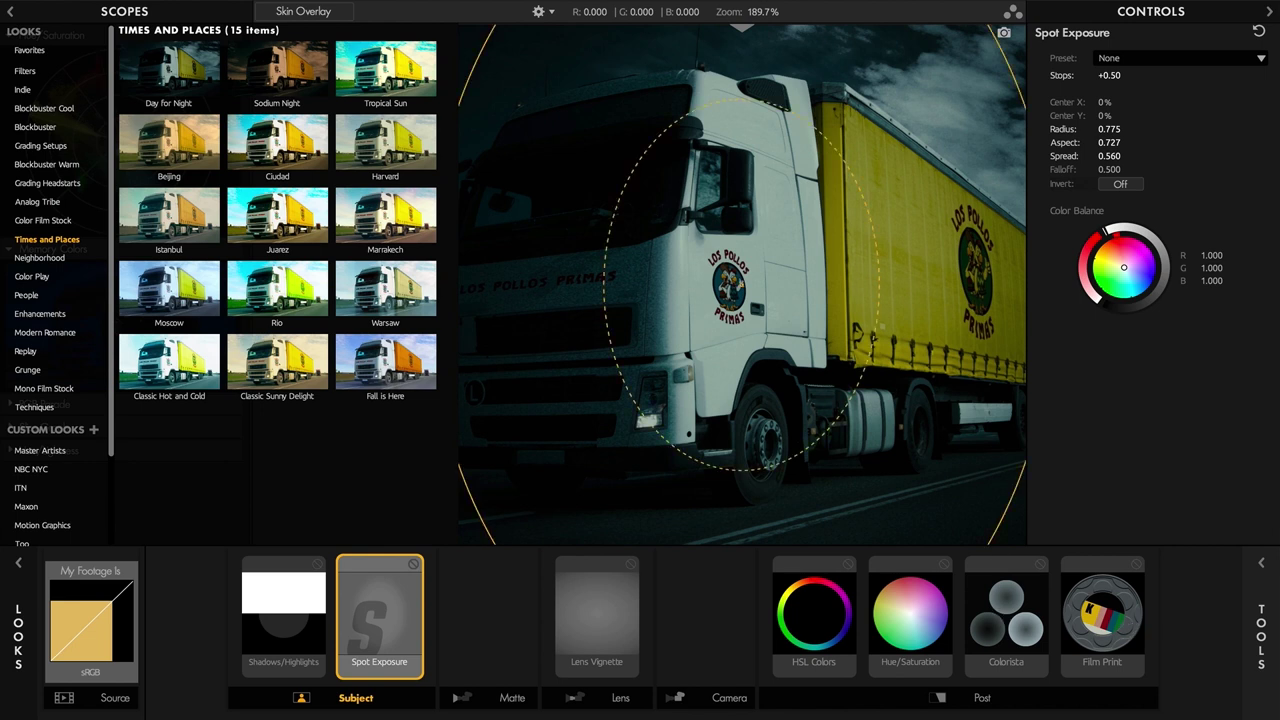
- Close the Looks editor without saving the changes and set the Looks effect's Strength to 96.3%
key(Escape)
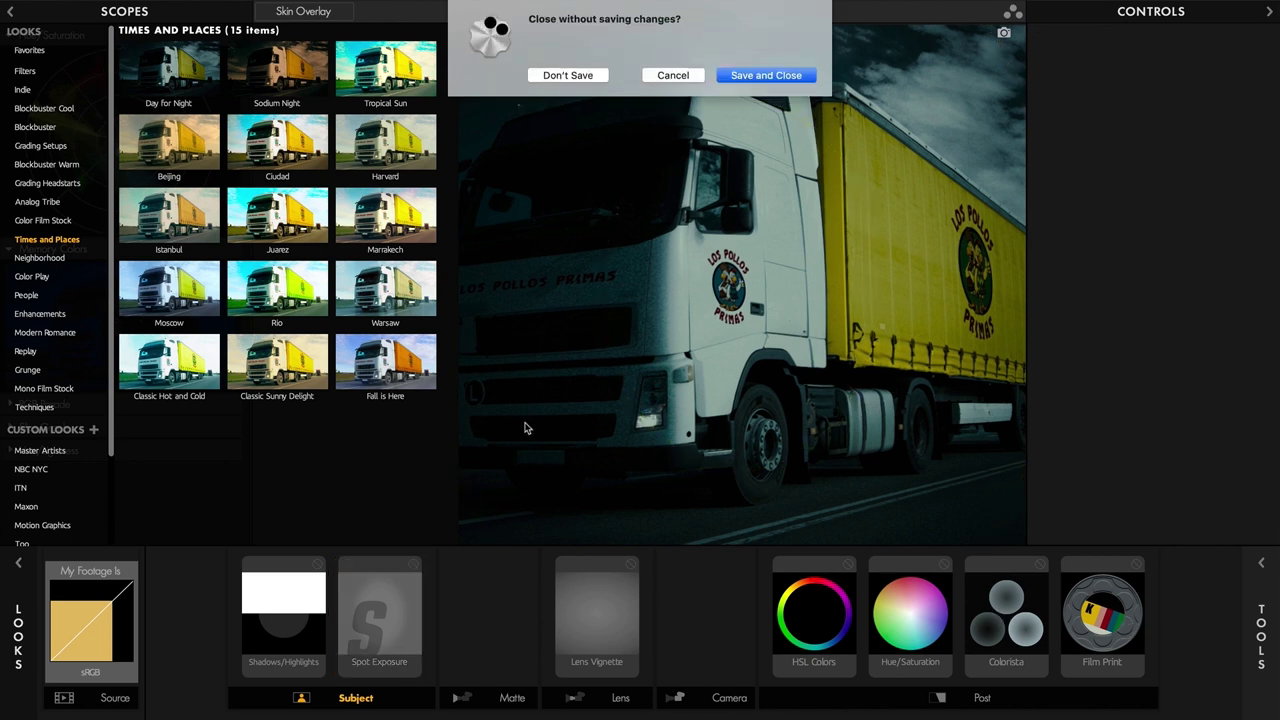
click(547, 74)
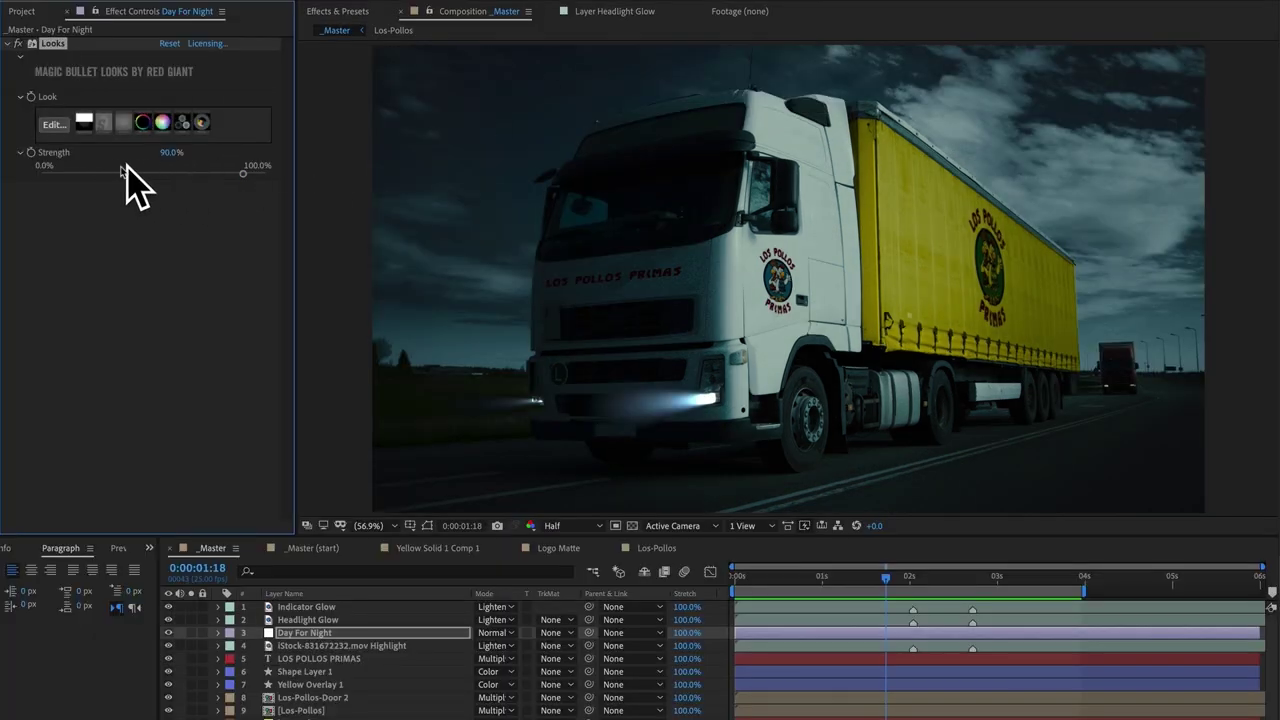
drag(198, 176, 257, 174)
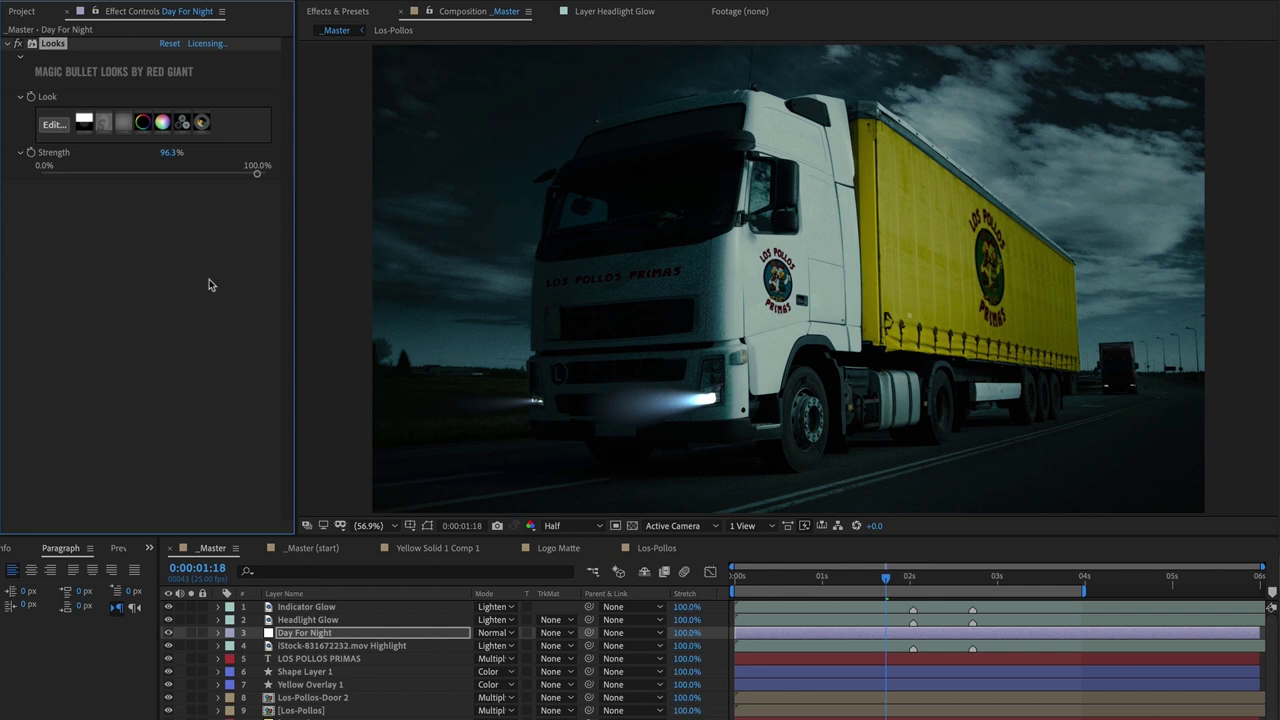
- Solo the Headlight Glow layer and show its mask outlines in the composition view
click(319, 622)
click(190, 620)
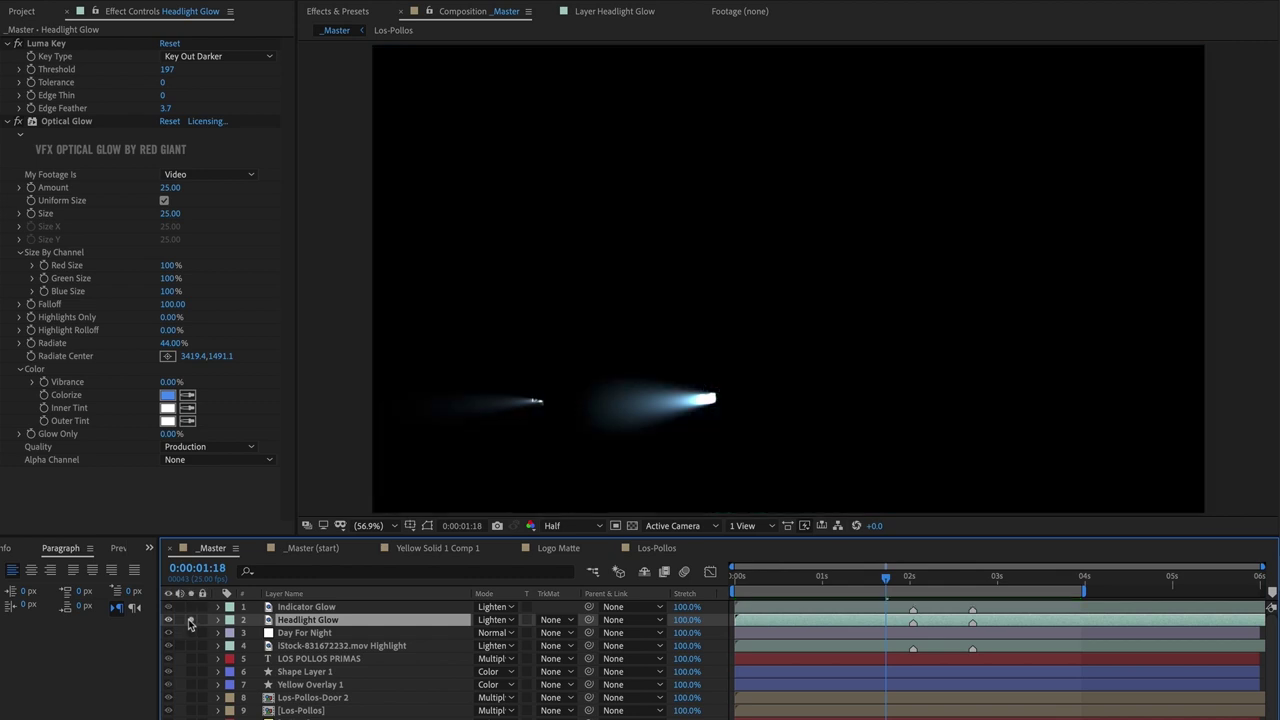
click(429, 527)
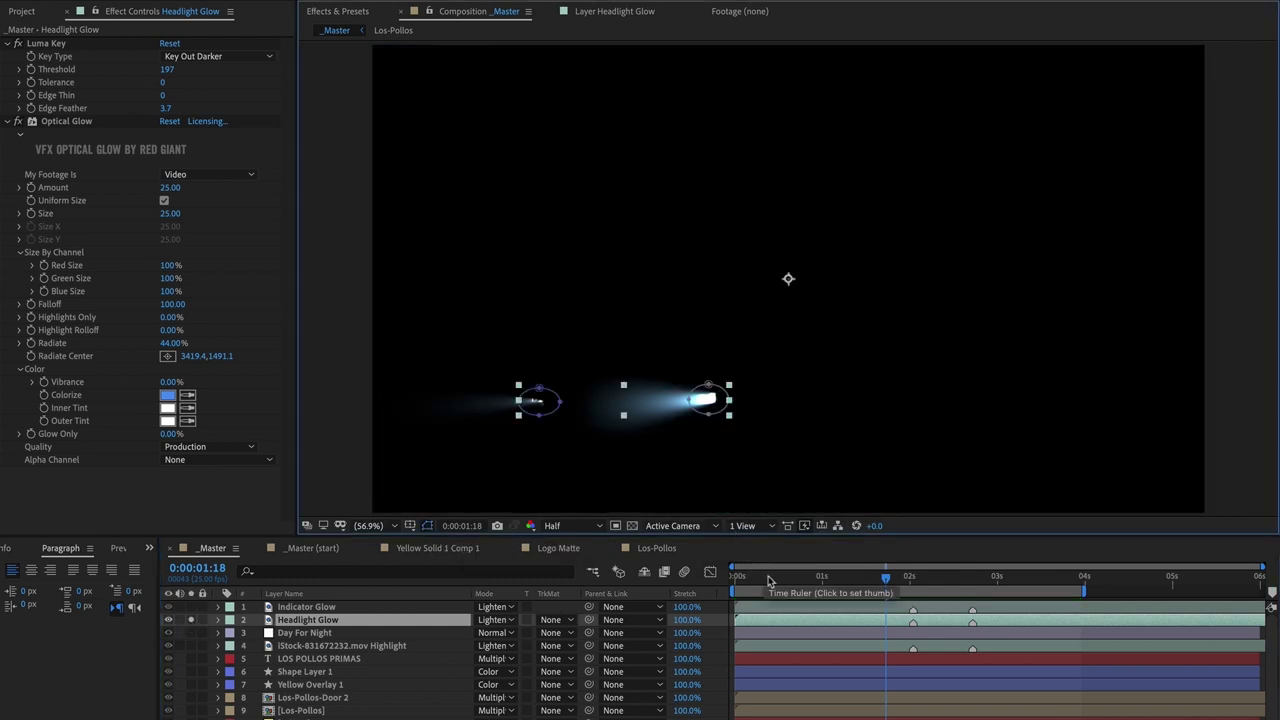
- Turn off Headlight Glow's Optical Glow effect and inspect the keyed headlights over the transparency grid at 0:00:01:12
click(18, 121)
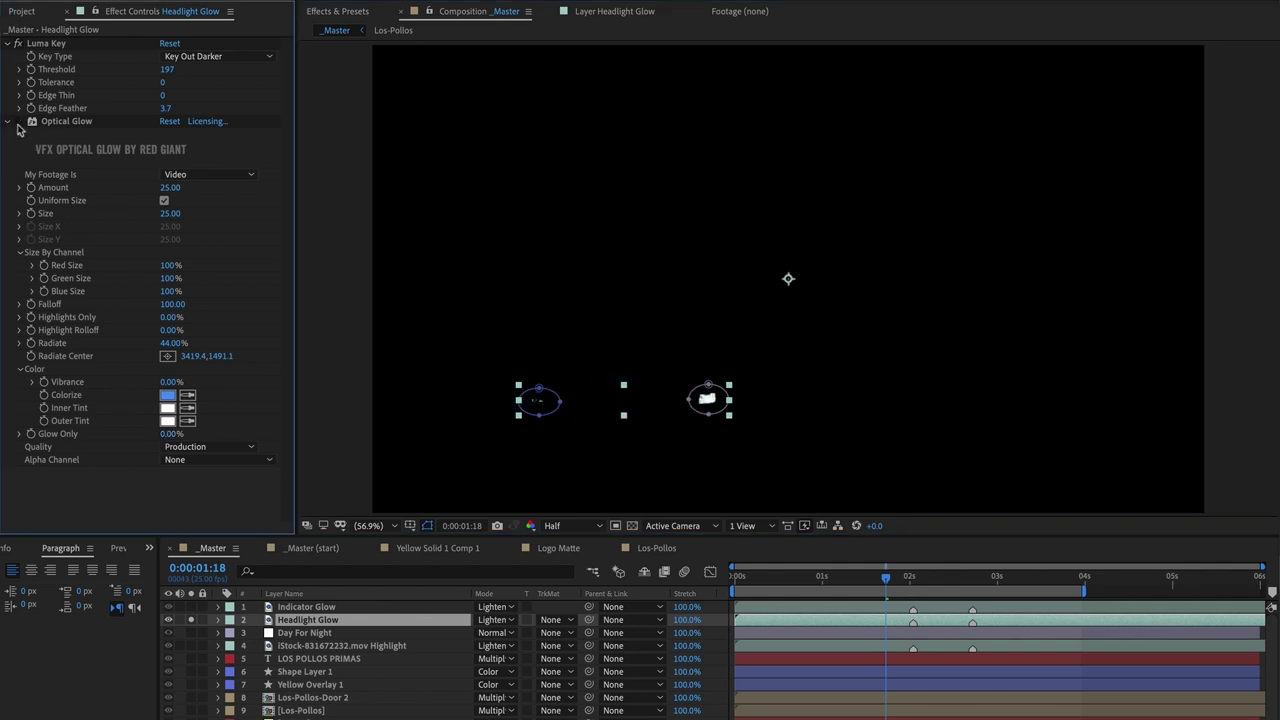
drag(780, 580, 865, 584)
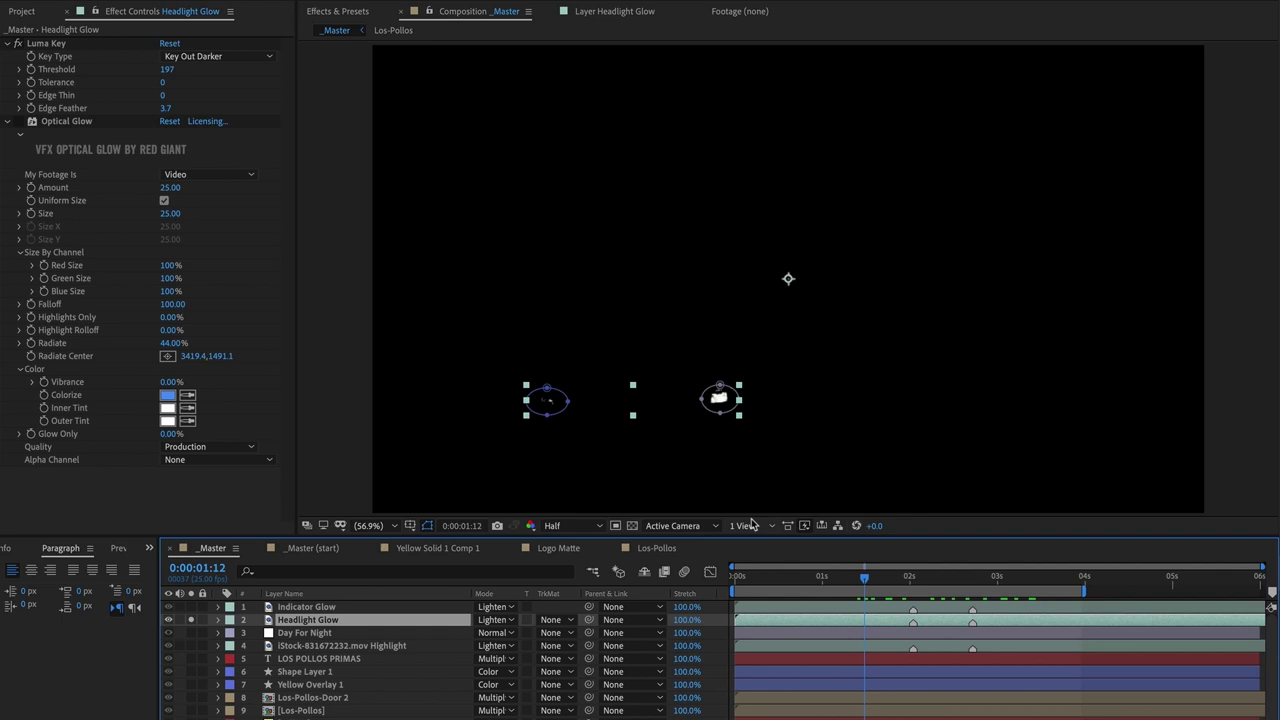
click(633, 526)
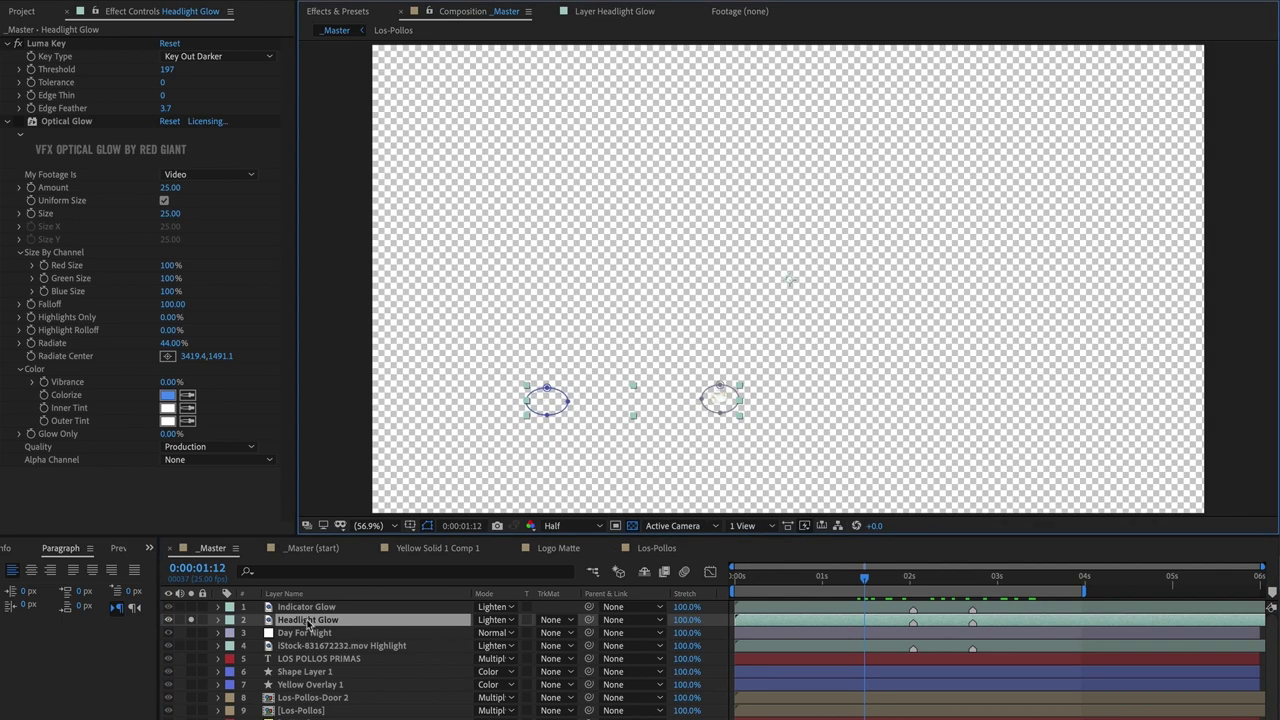
- Reveal the Headlight Glow layer's masks and set both Mask 1 and Mask 2 to None to inspect the unmasked luma key
key(m)
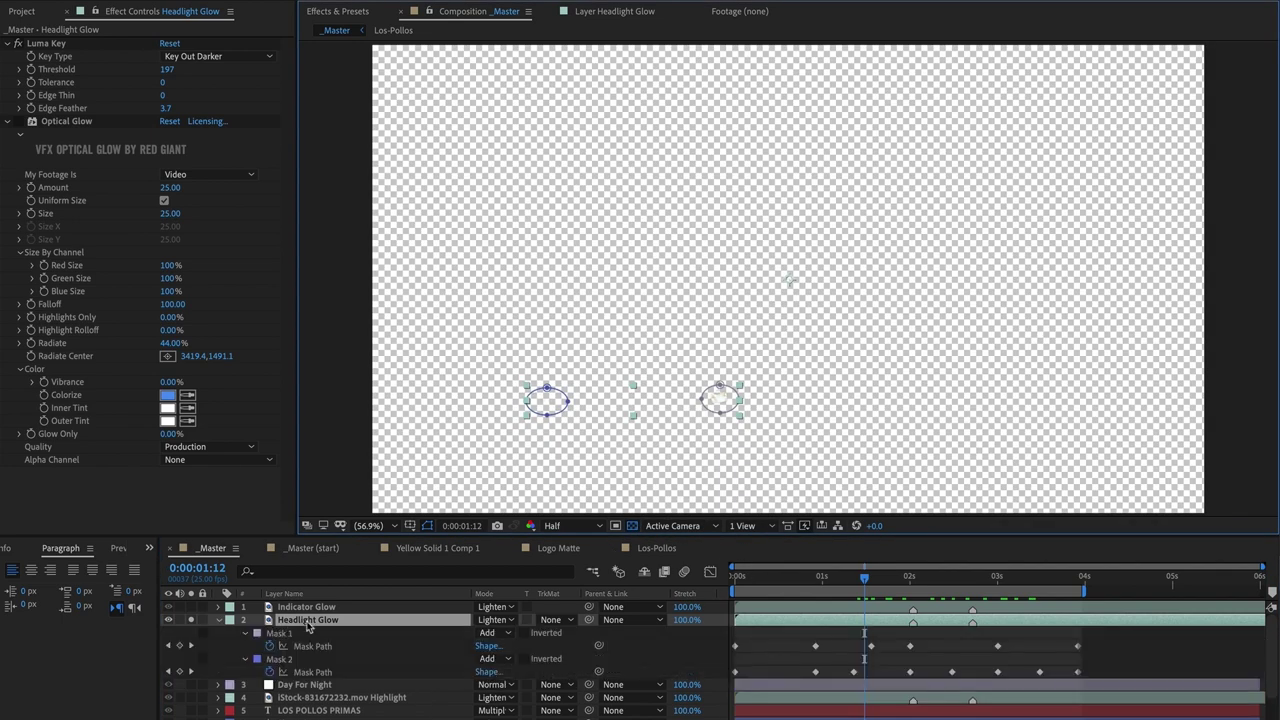
click(495, 633)
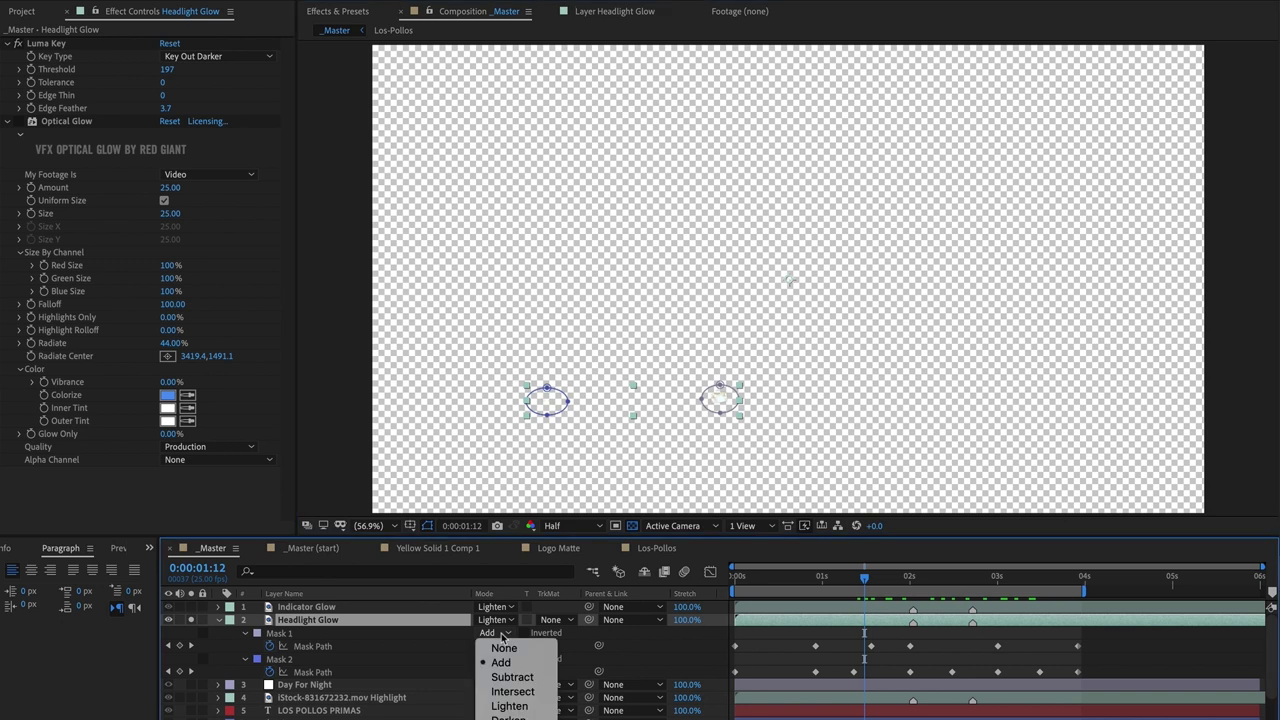
click(504, 648)
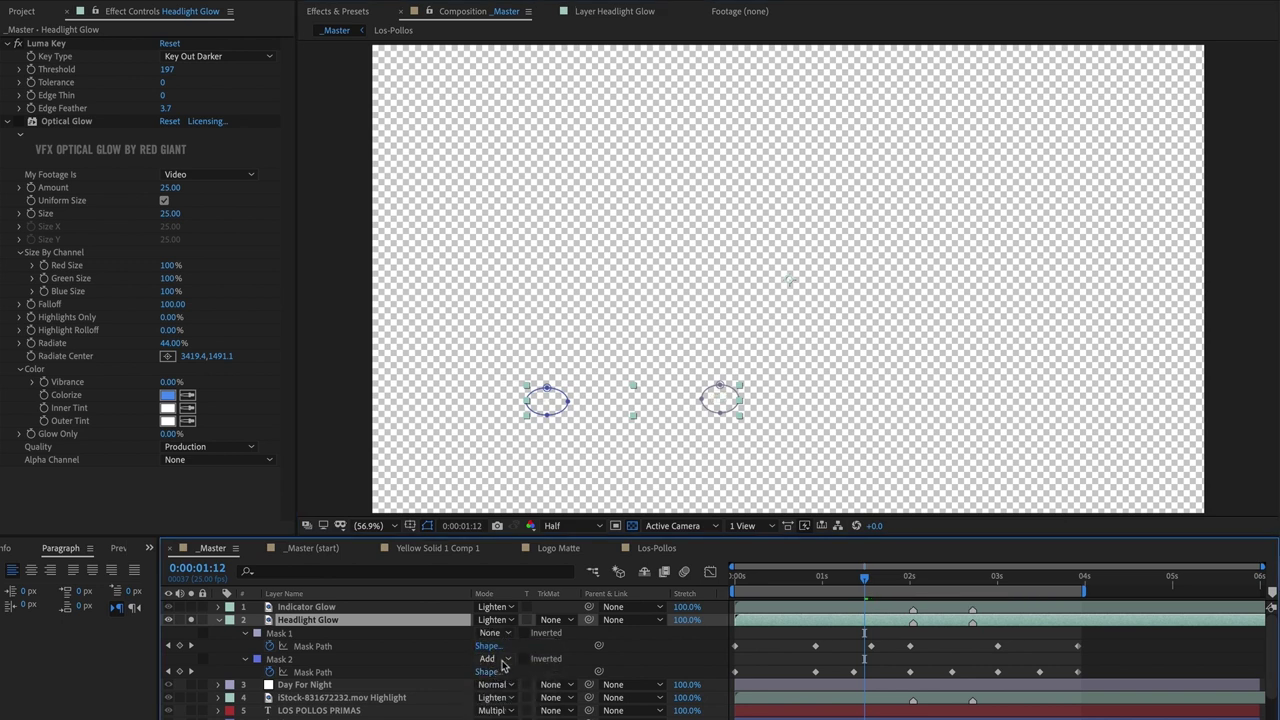
click(504, 663)
click(500, 647)
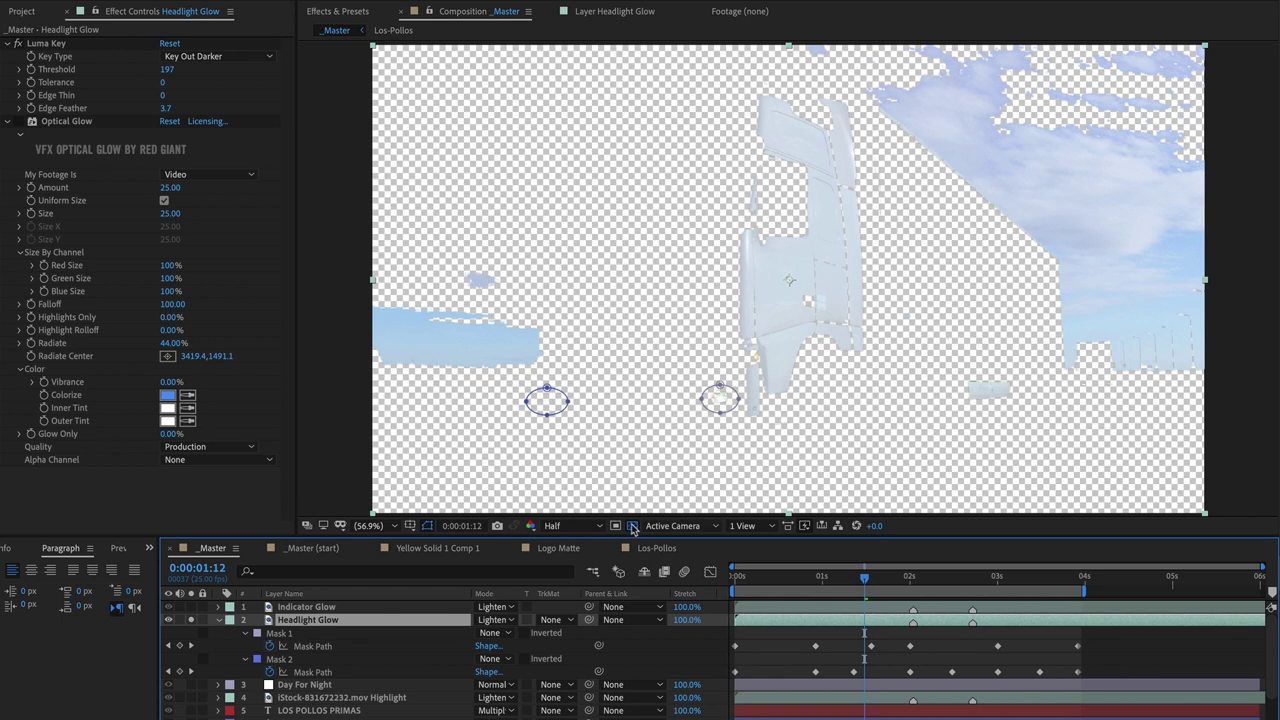
click(632, 527)
click(632, 527)
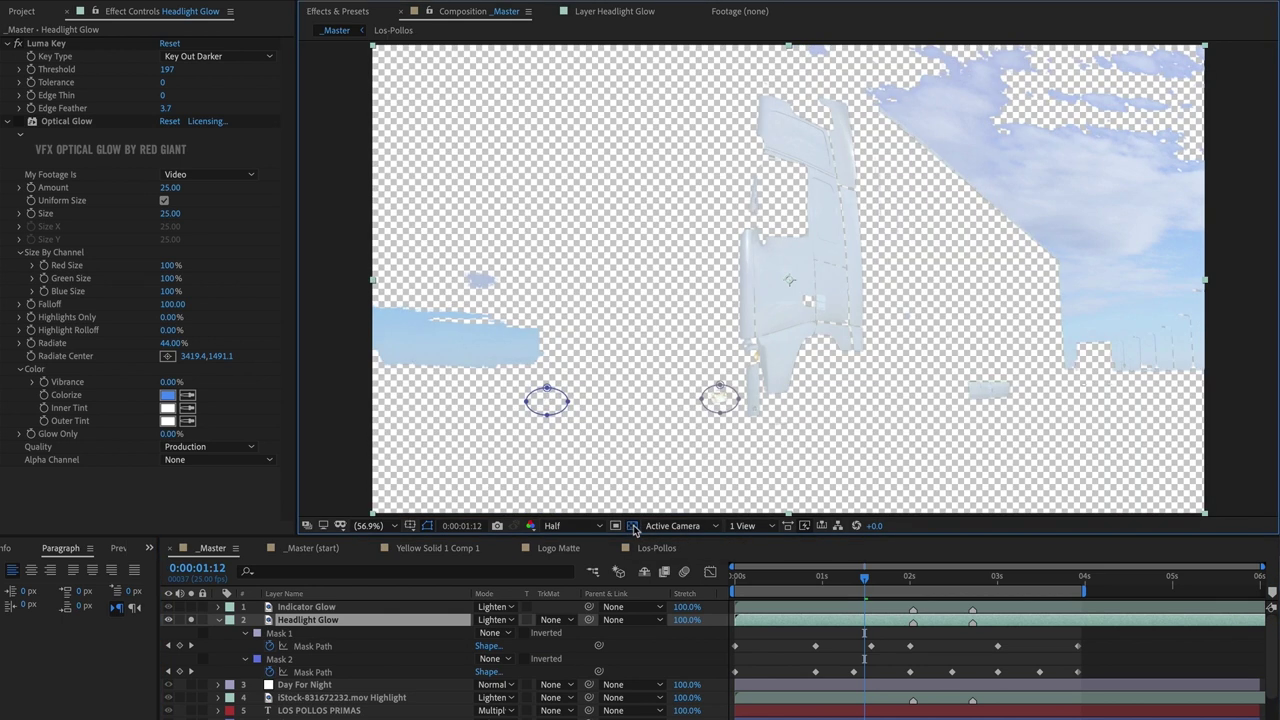
- Unsolo the Headlight Glow layer and set Mask 1 and Mask 2 back to Add
click(191, 620)
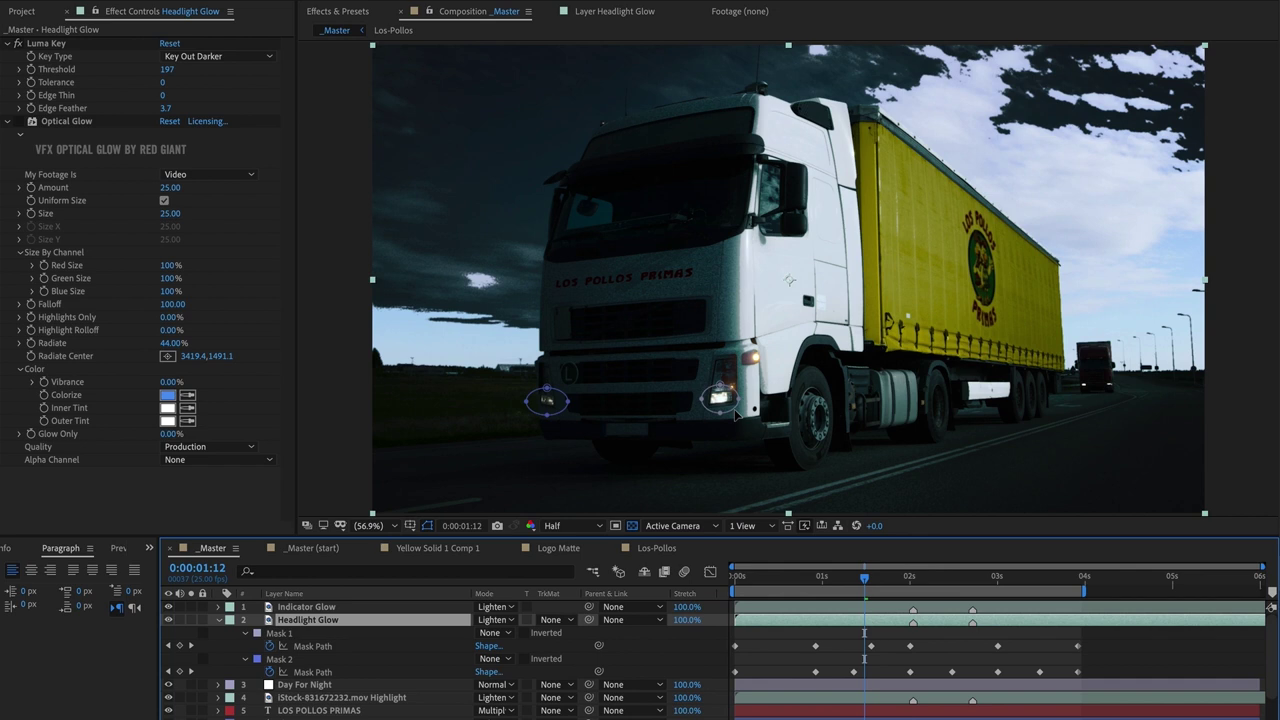
click(495, 633)
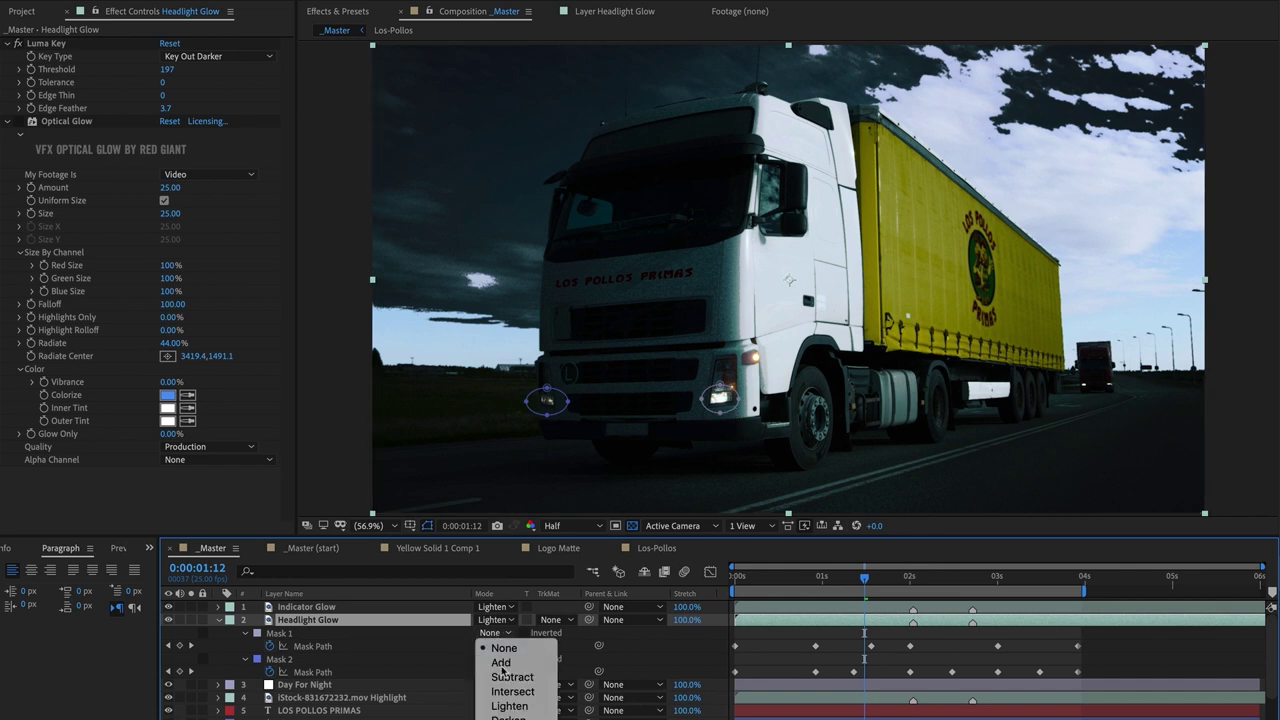
click(501, 663)
click(495, 633)
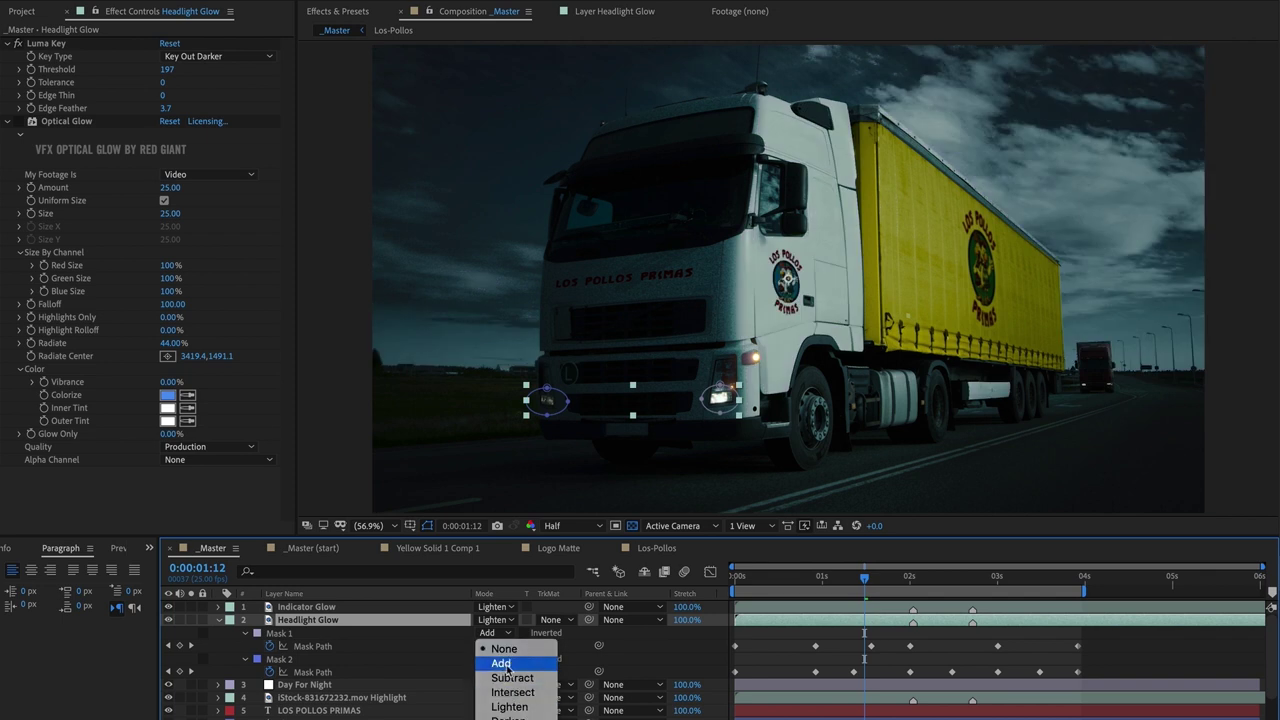
click(501, 664)
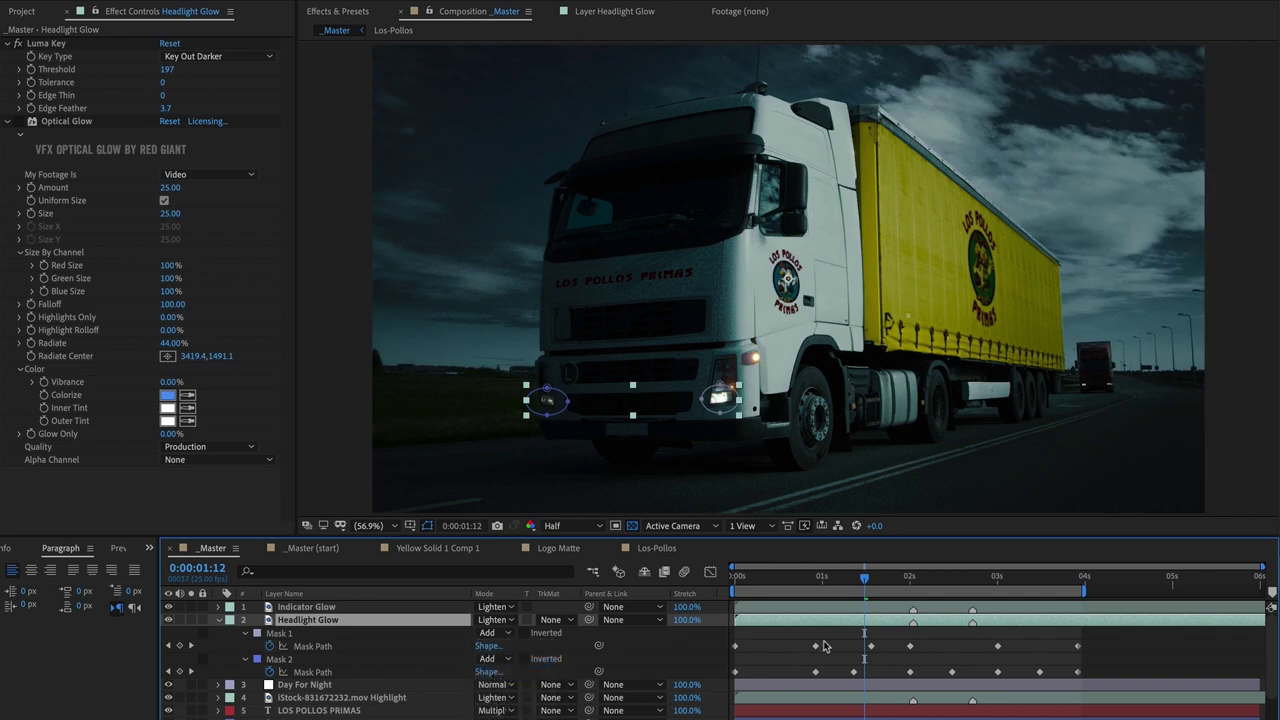
- Turn the Optical Glow effect back on for the Headlight Glow layer, leaving the layer unsoloed
click(190, 620)
click(190, 620)
click(18, 122)
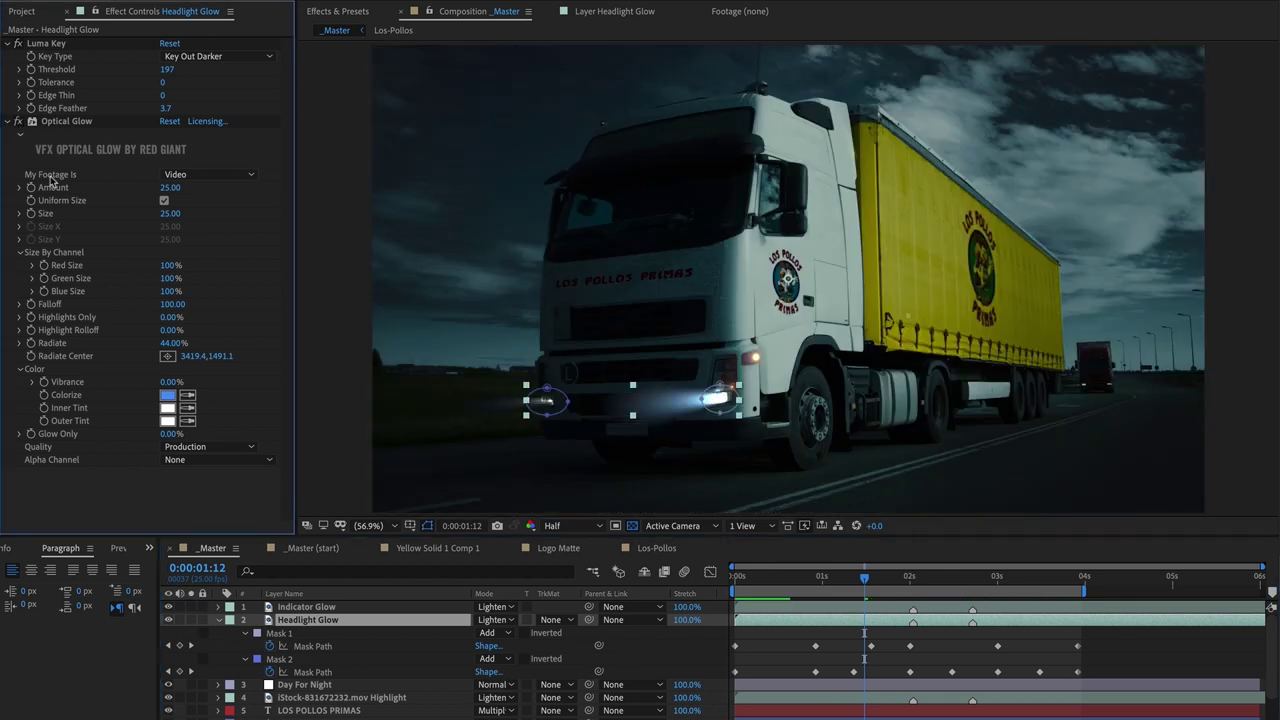
- Reset Optical Glow's Radiate Center and set Radiate to 0% on the Headlight Glow layer
right_click(50, 345)
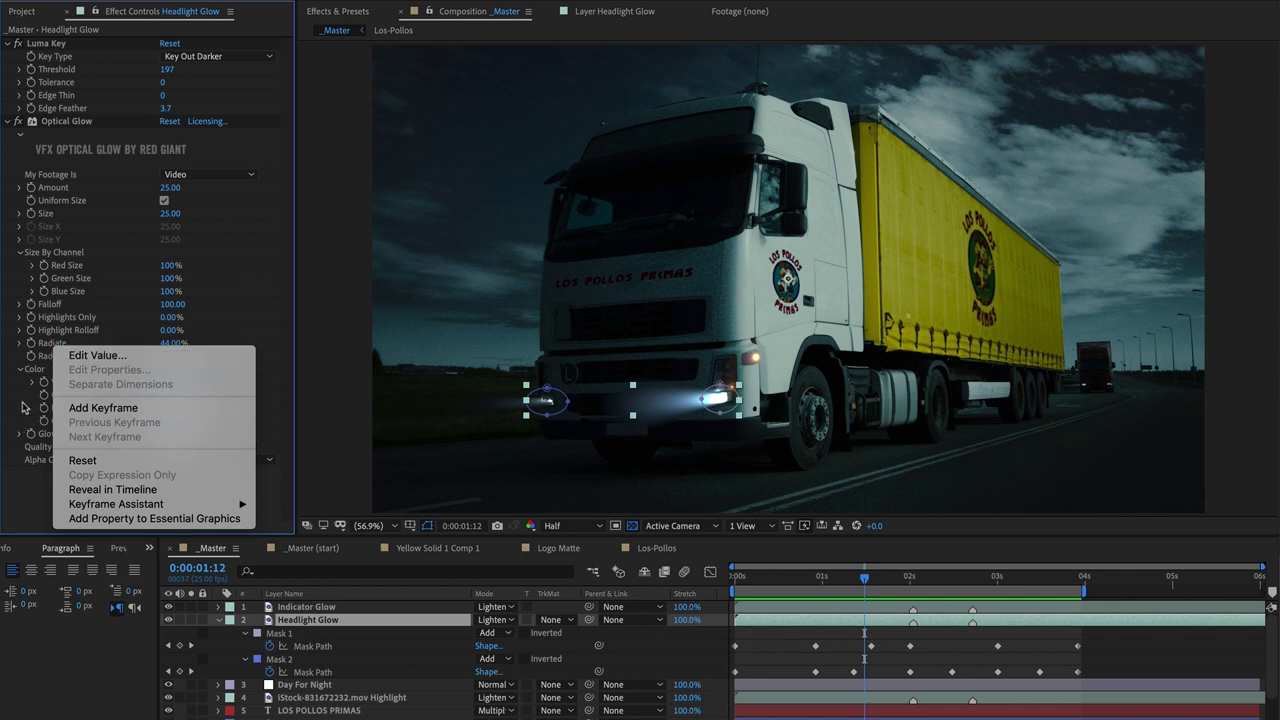
click(26, 408)
right_click(59, 360)
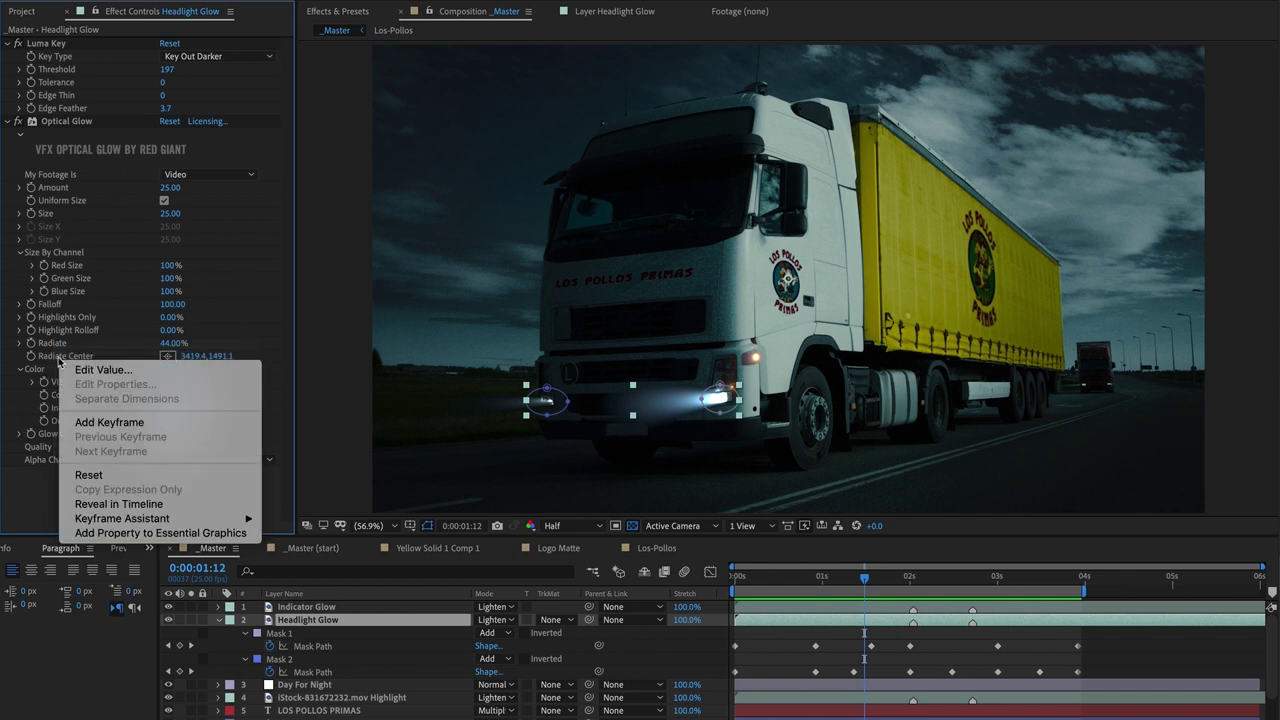
click(88, 475)
drag(172, 345, 52, 343)
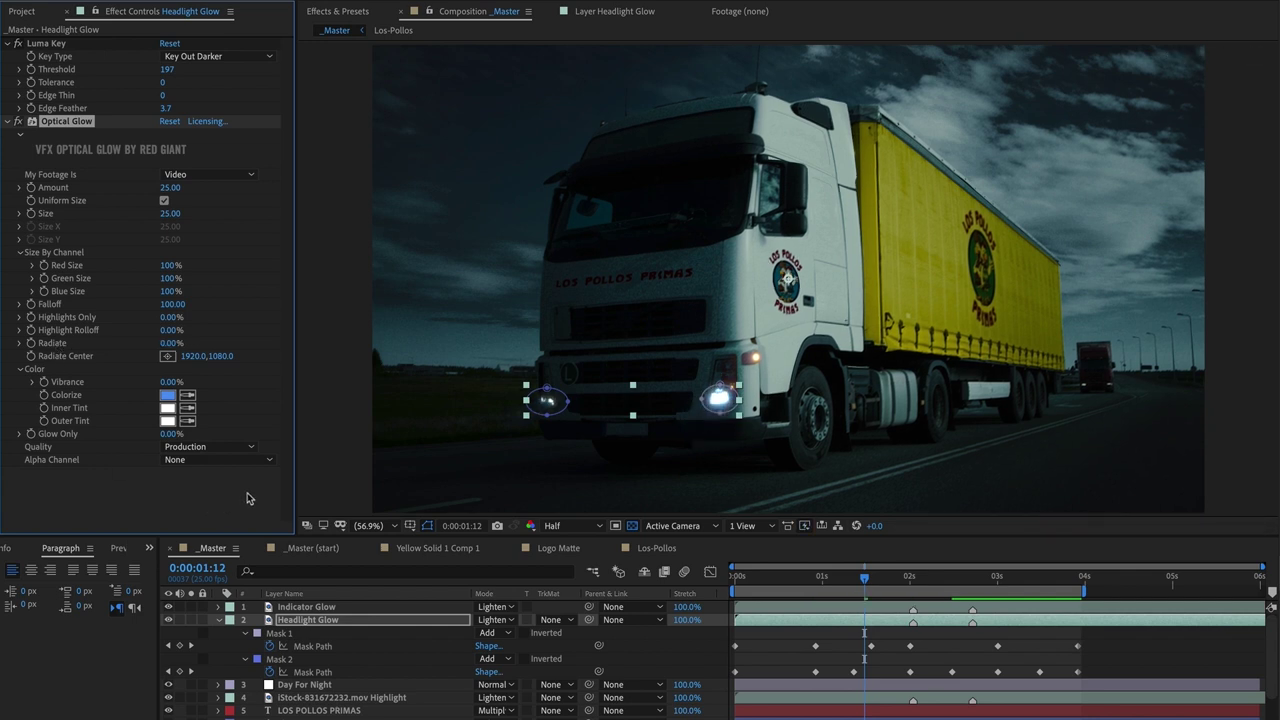
click(310, 2)
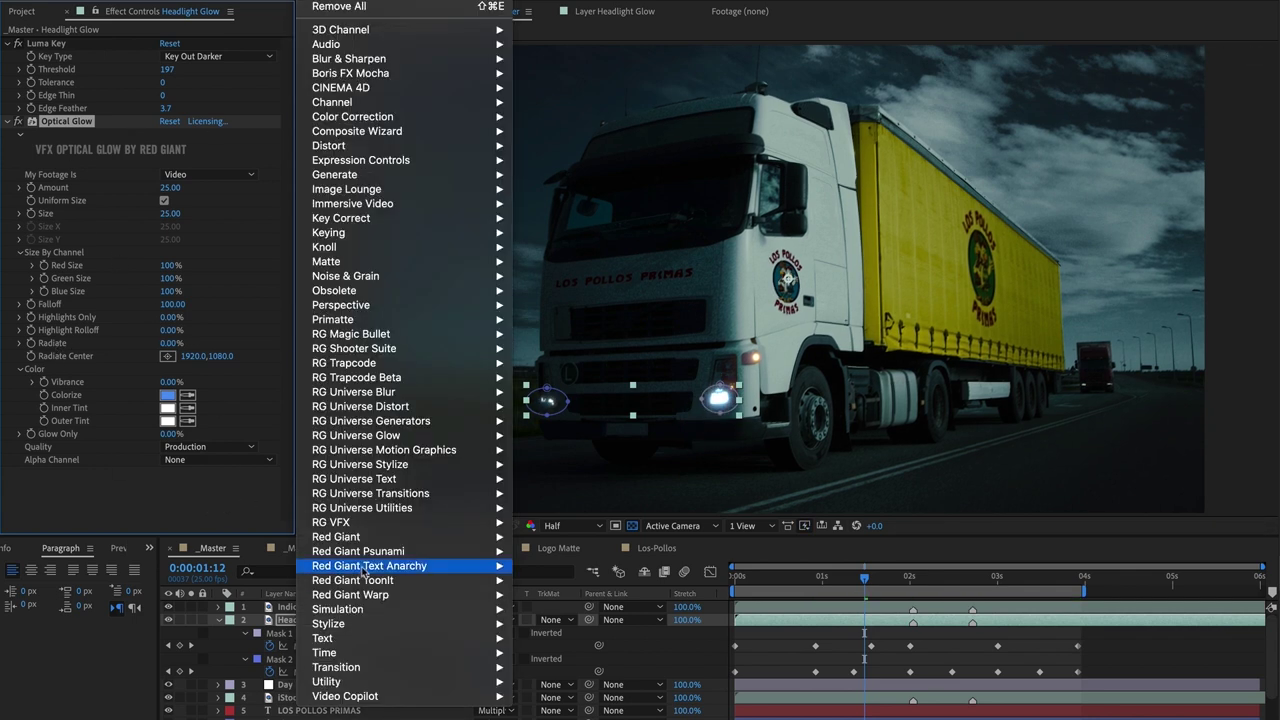
mouse_move(400, 522)
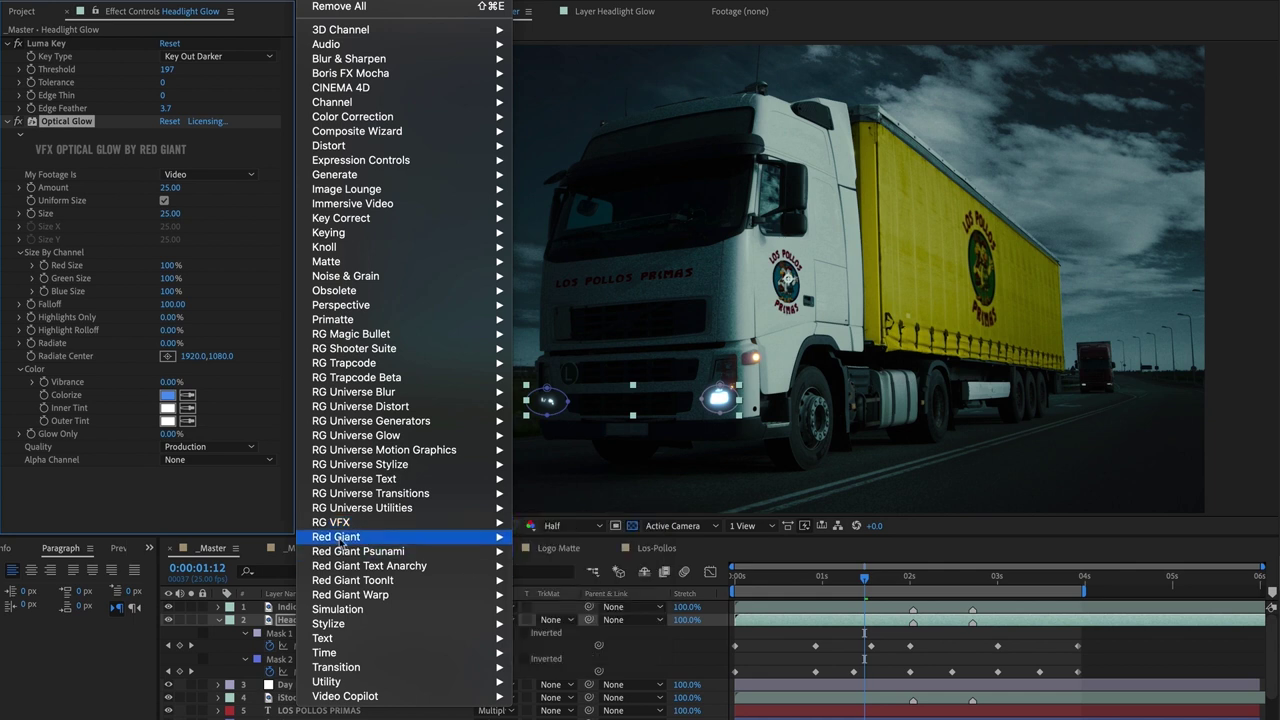
key(Escape)
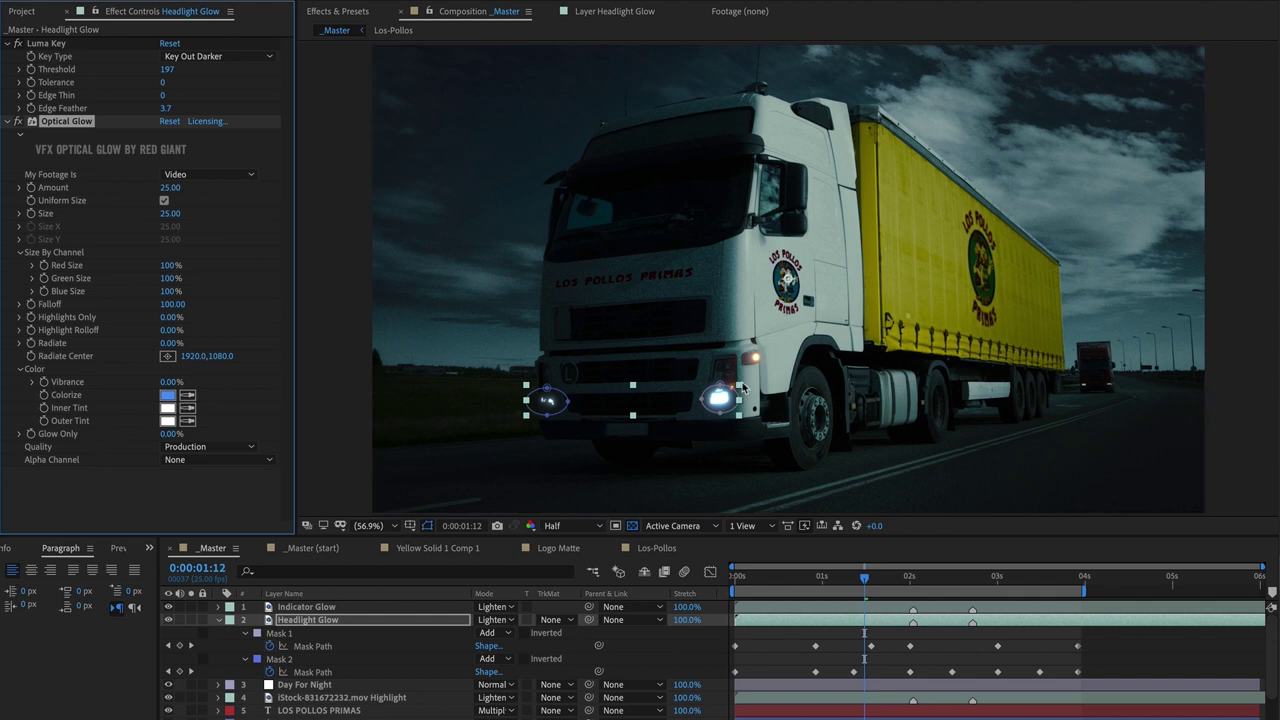
- Set Optical Glow's Radiate to 38% and place the Radiate Center just outside the frame's right edge at about 3926, 1435
drag(168, 344, 193, 342)
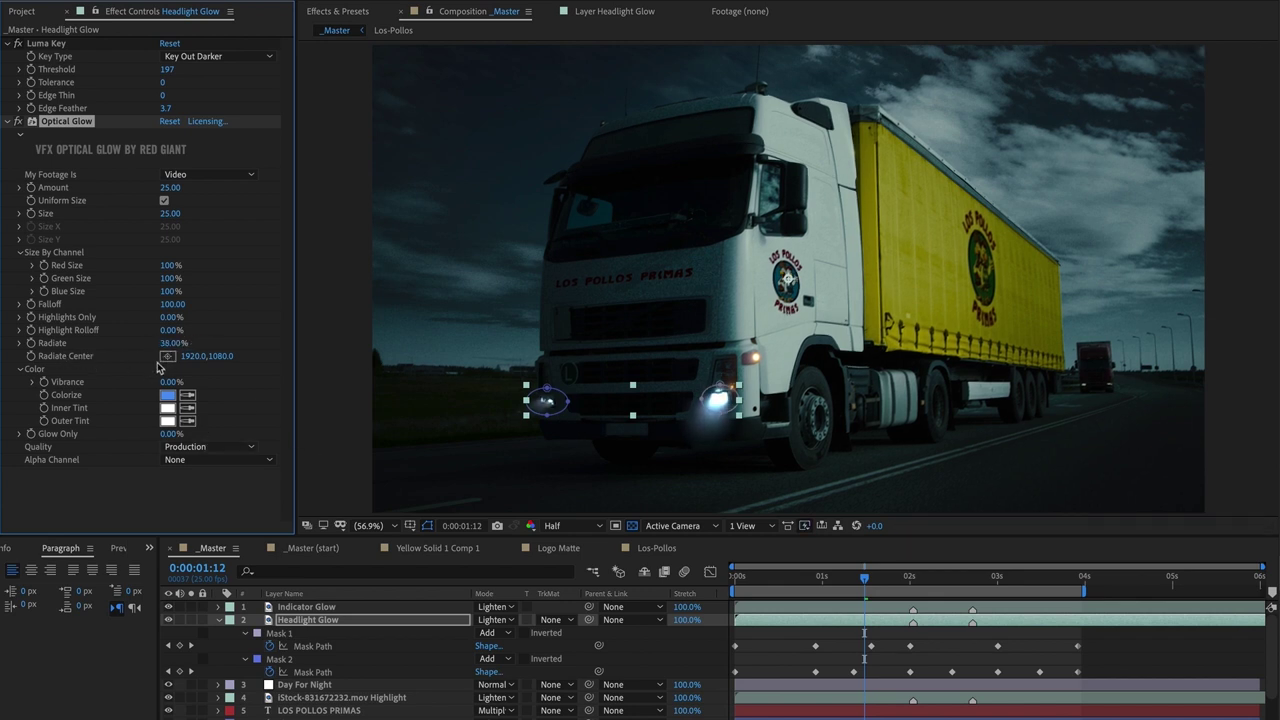
click(168, 356)
click(1117, 377)
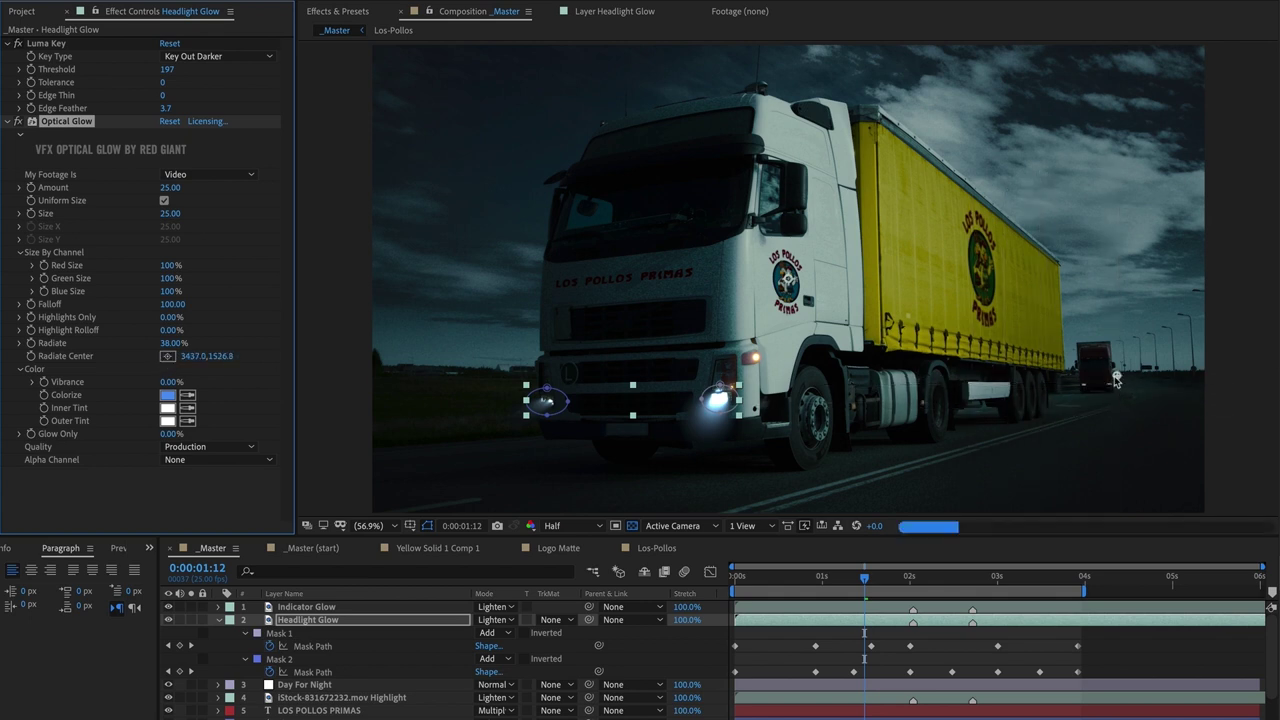
click(1220, 356)
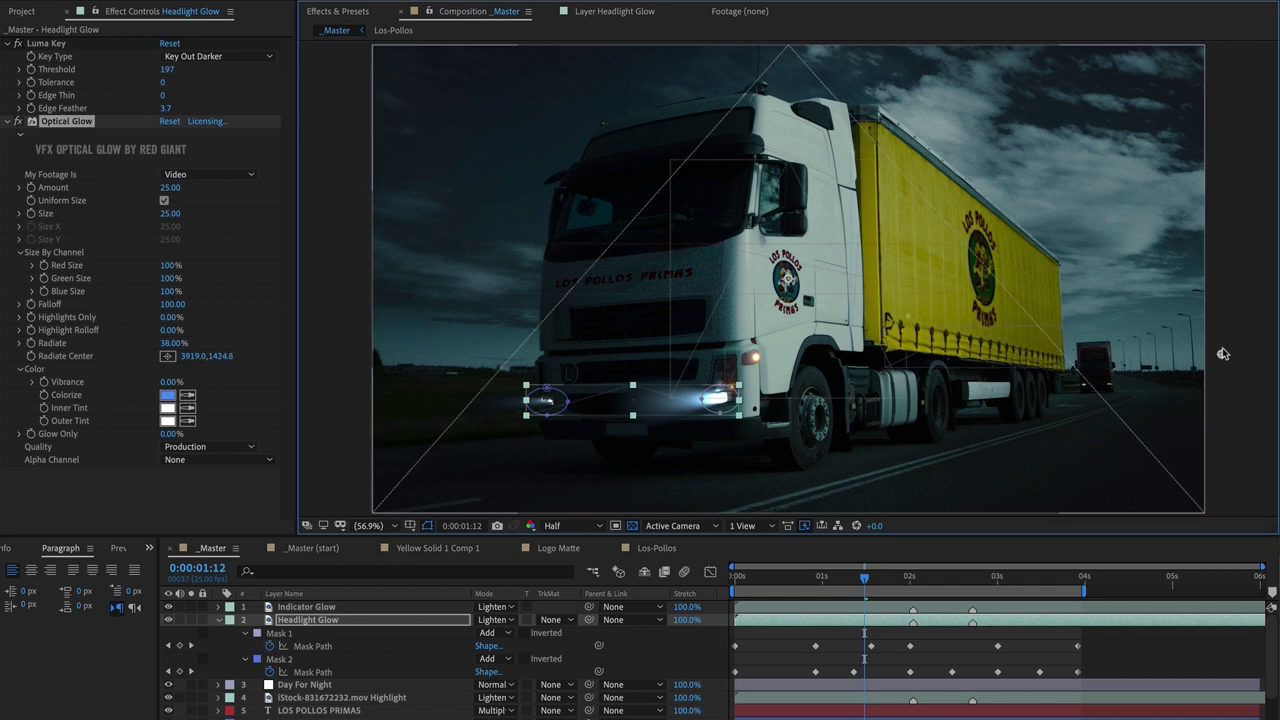
click(1222, 358)
click(1222, 357)
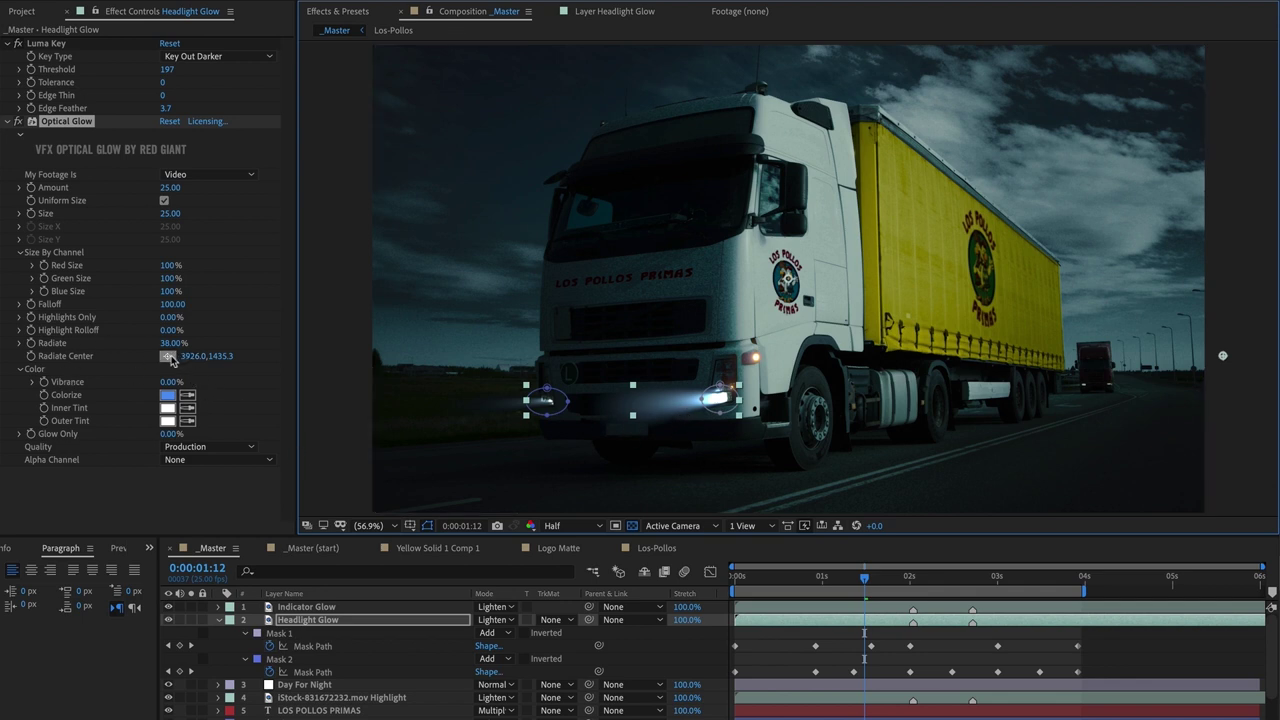
- Reposition Optical Glow's Radiate Center slightly lower beyond the frame's right edge, at about 3891, 1499
click(169, 358)
click(1171, 353)
click(1187, 366)
drag(1198, 366, 1214, 371)
click(29, 15)
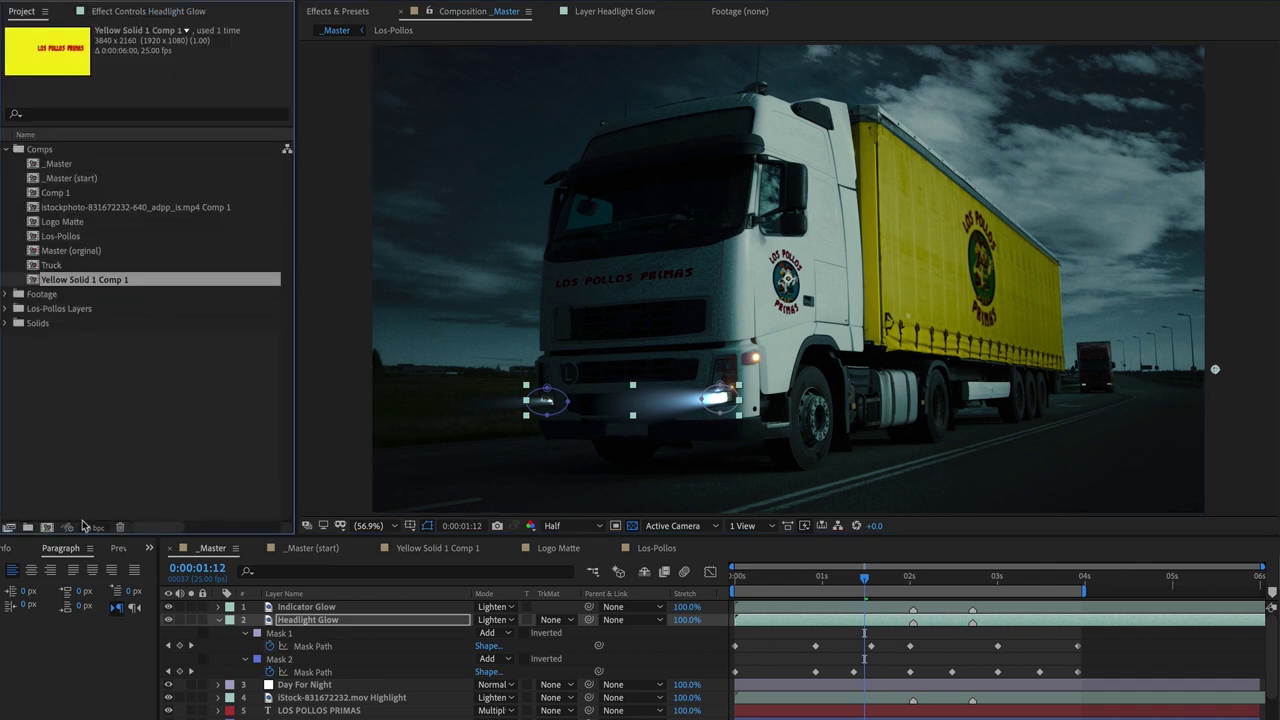
click(170, 13)
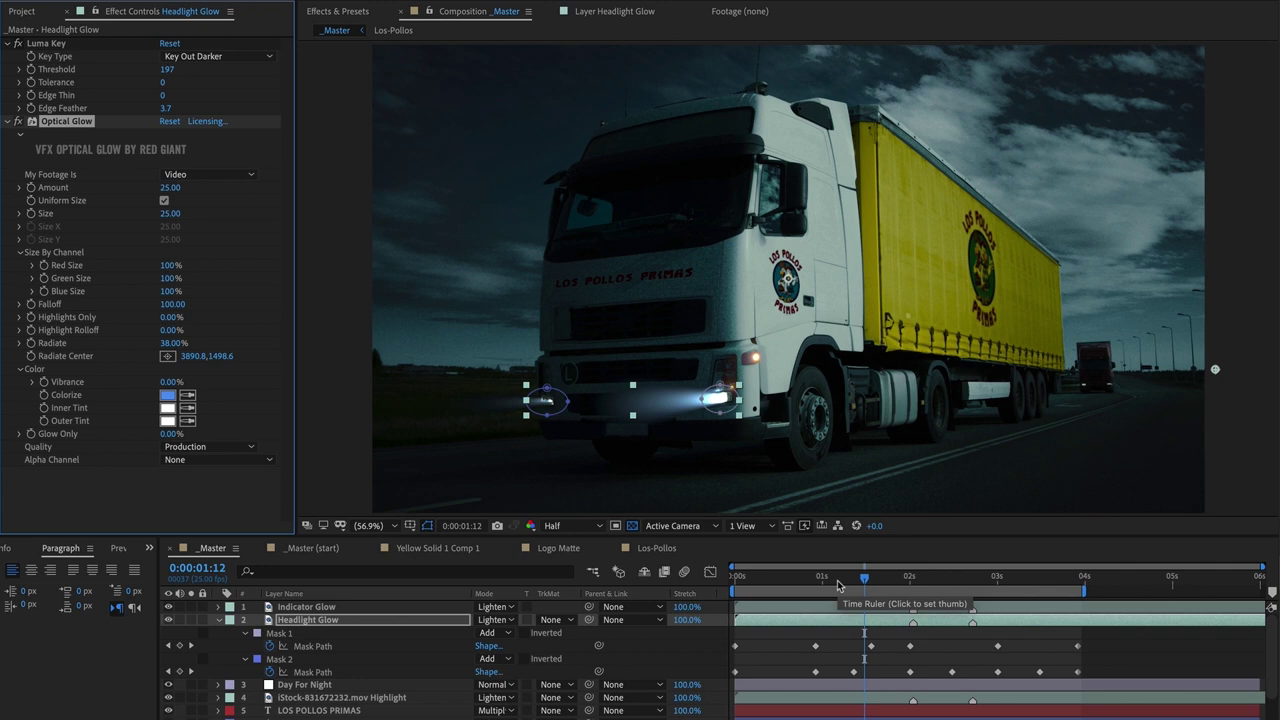
- Inspect the Indicator Glow layer's settings, preview the light glows up to 0:00:01:16, and reselect the Headlight Glow layer
click(320, 607)
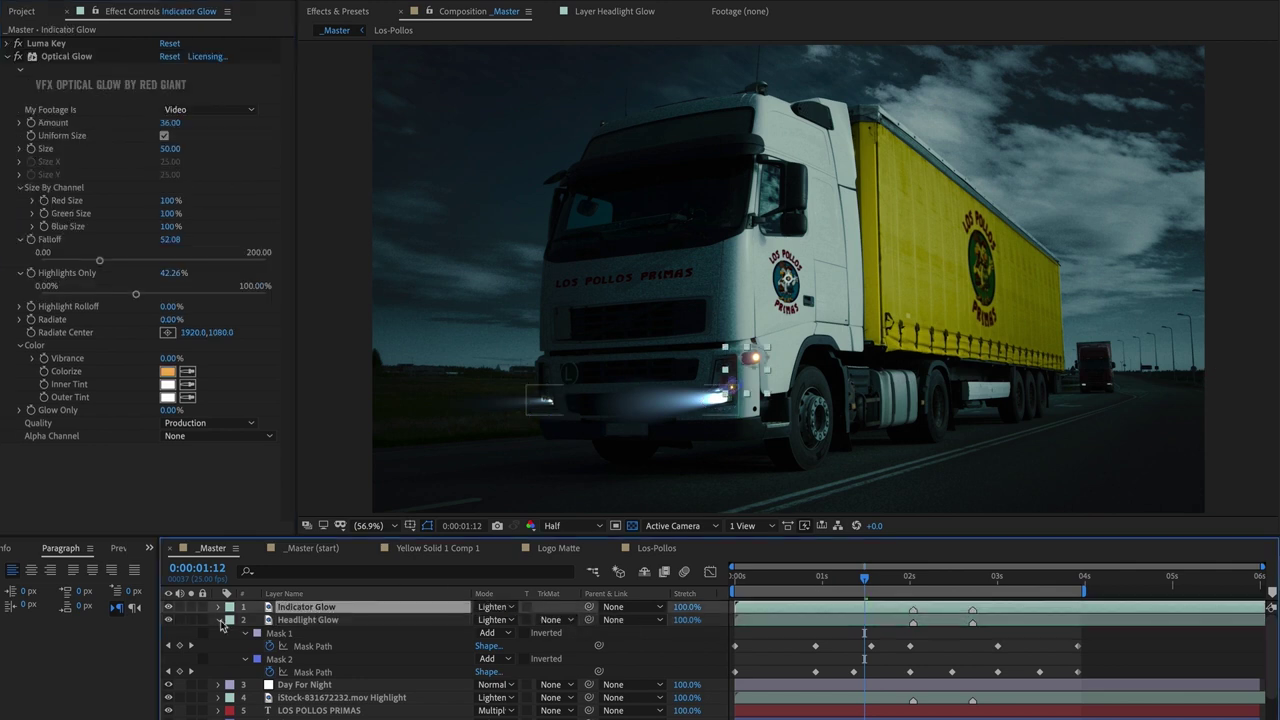
click(191, 607)
key(space)
drag(972, 579, 879, 578)
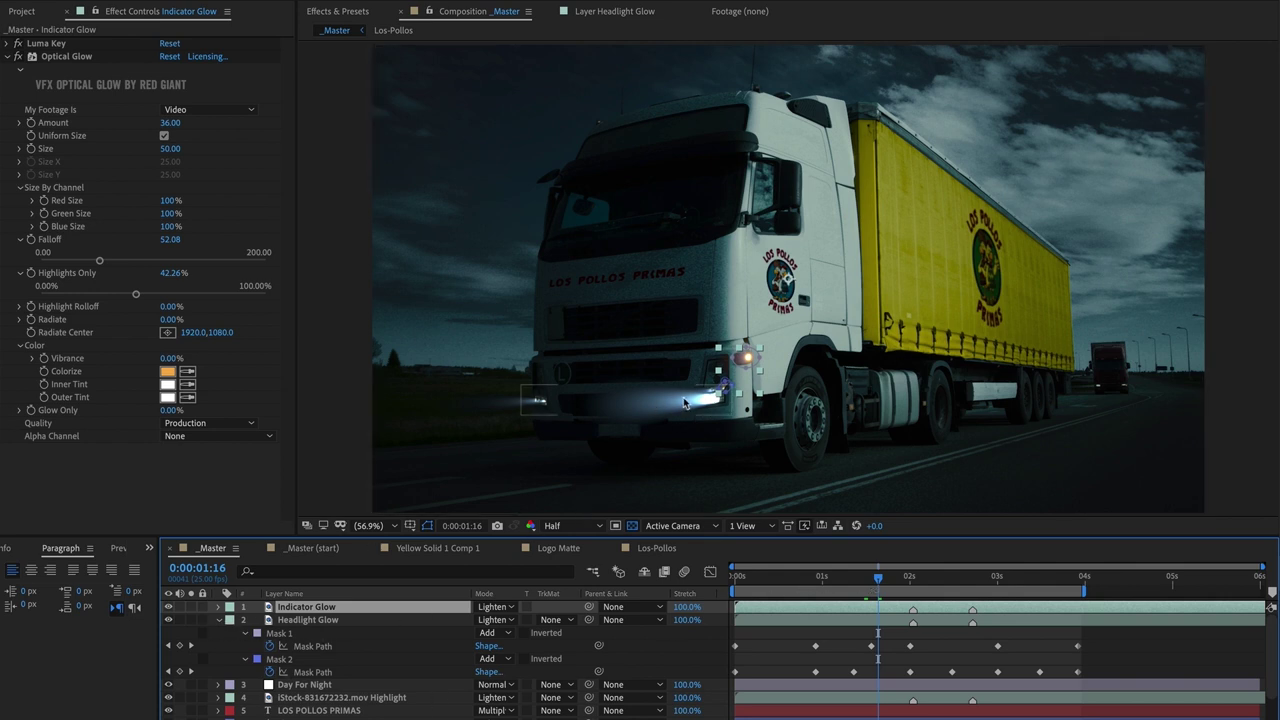
click(315, 620)
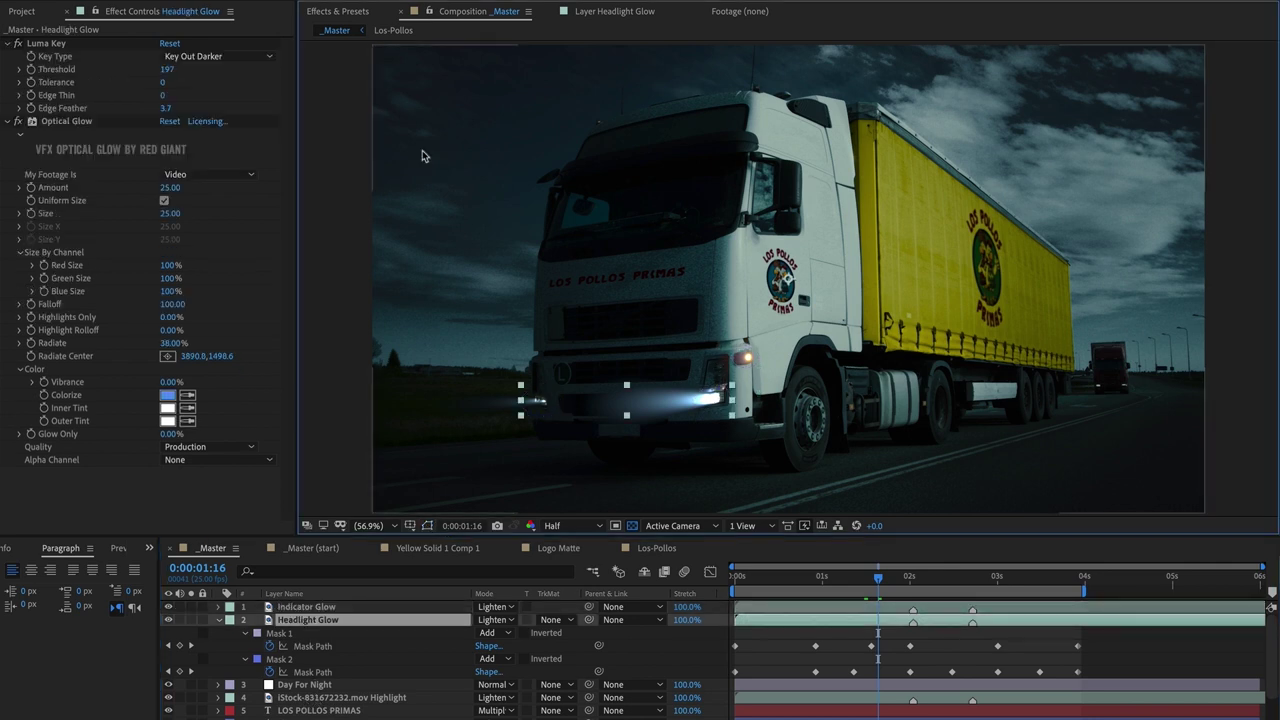
- Apply the Magic Bullet Renoiser effect to the Headlight Glow layer, using the Super 8 grain preset with Monochrome Grain enabled
right_click(298, 102)
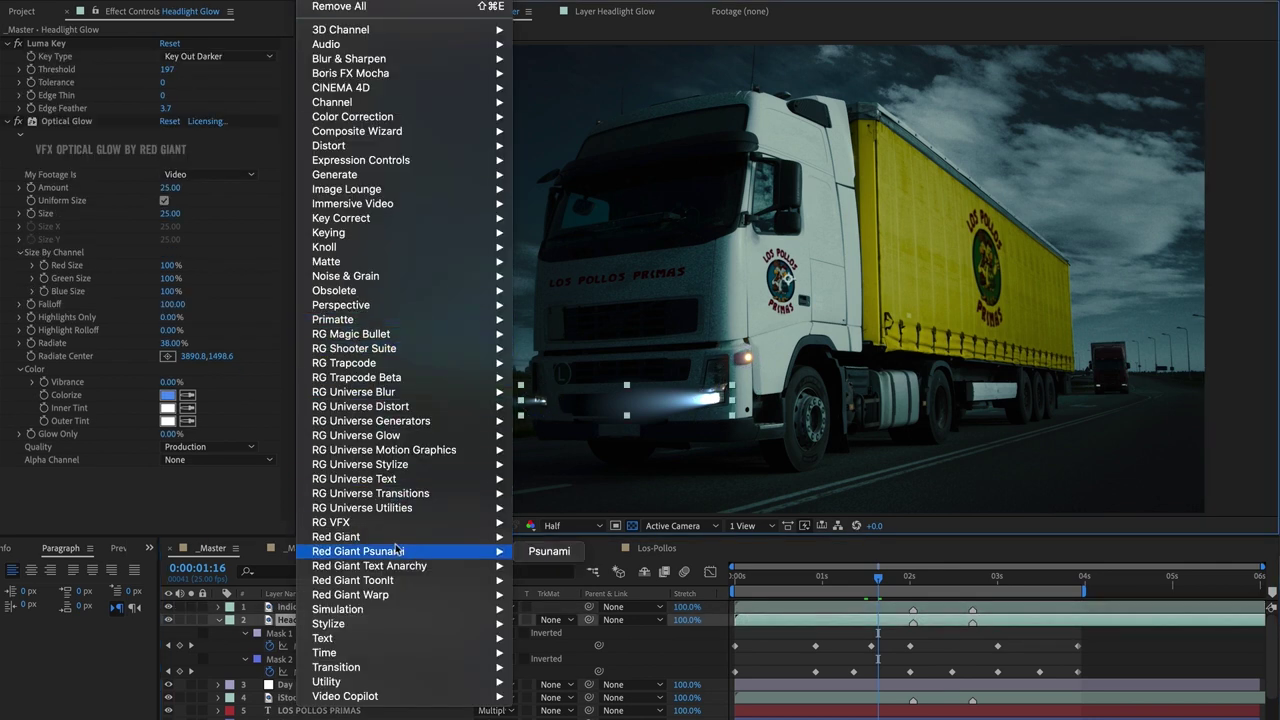
mouse_move(368, 340)
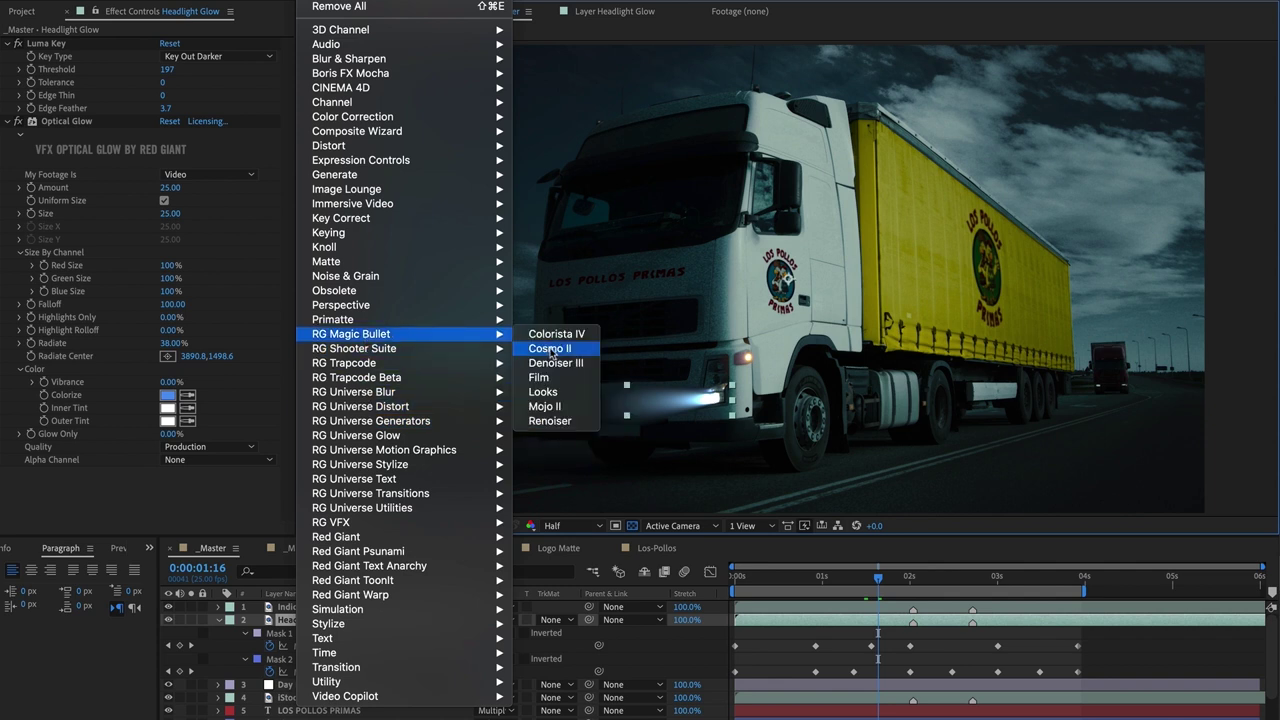
click(575, 425)
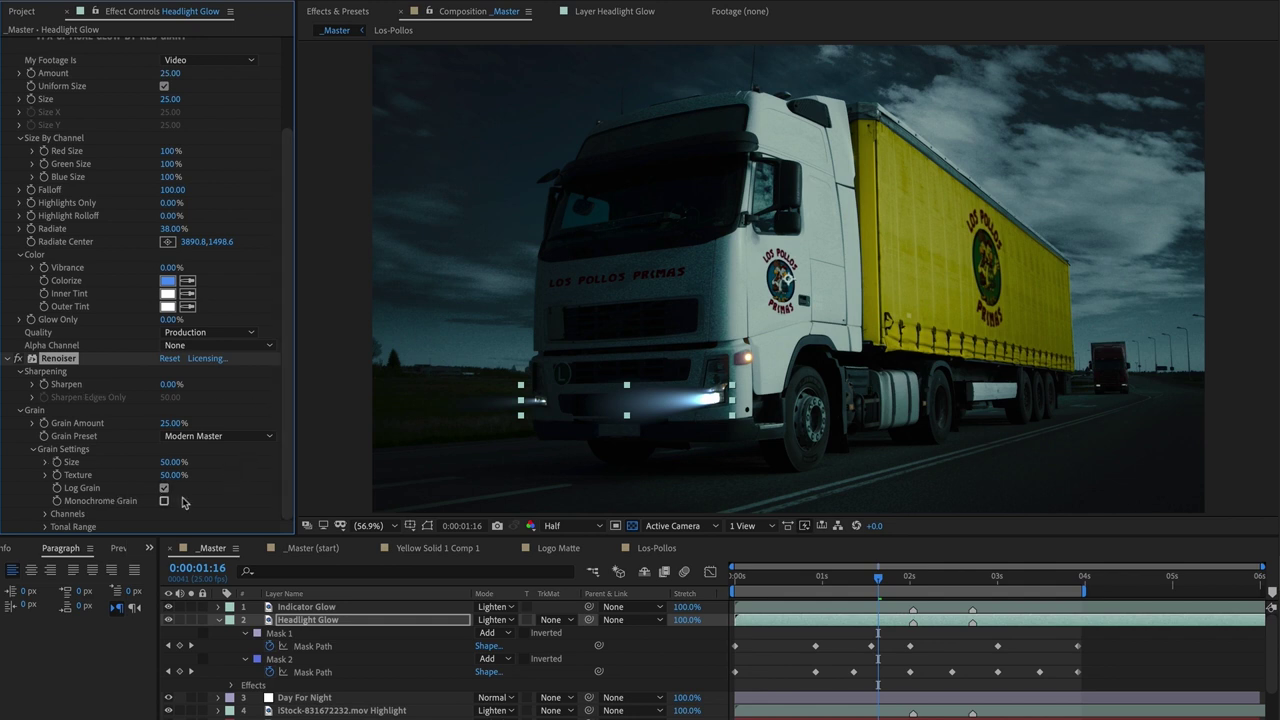
click(214, 437)
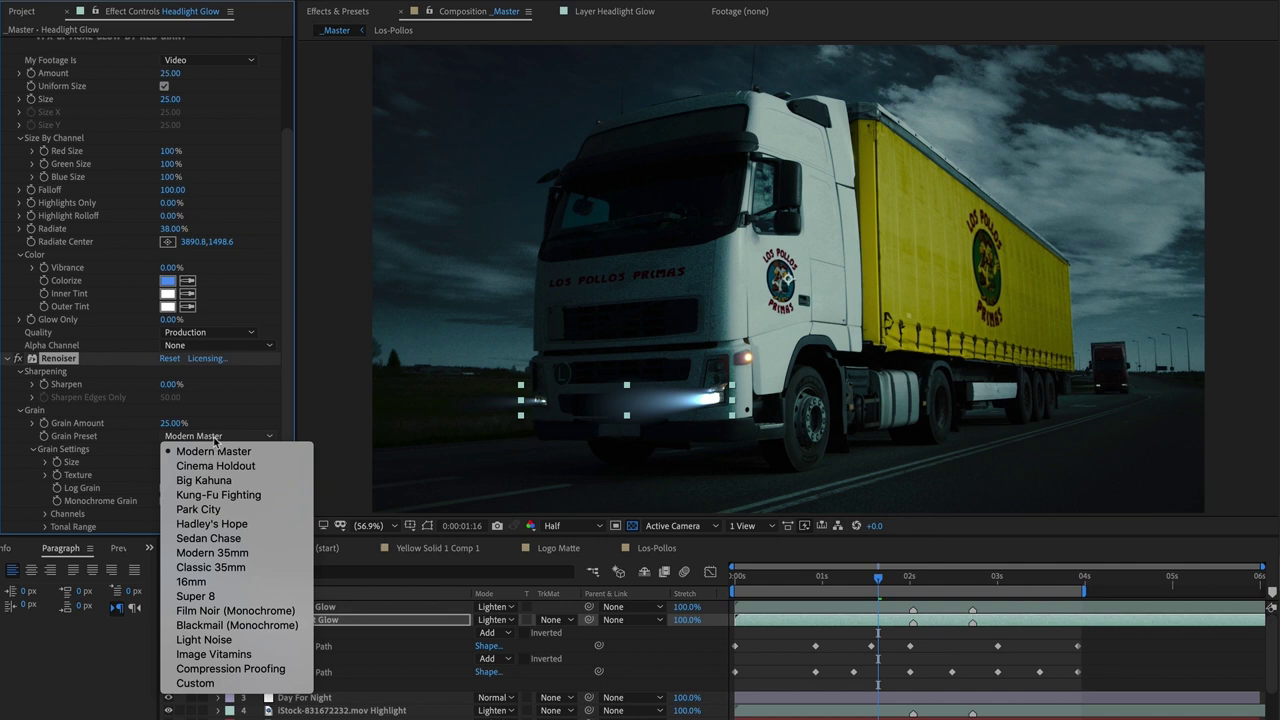
click(225, 597)
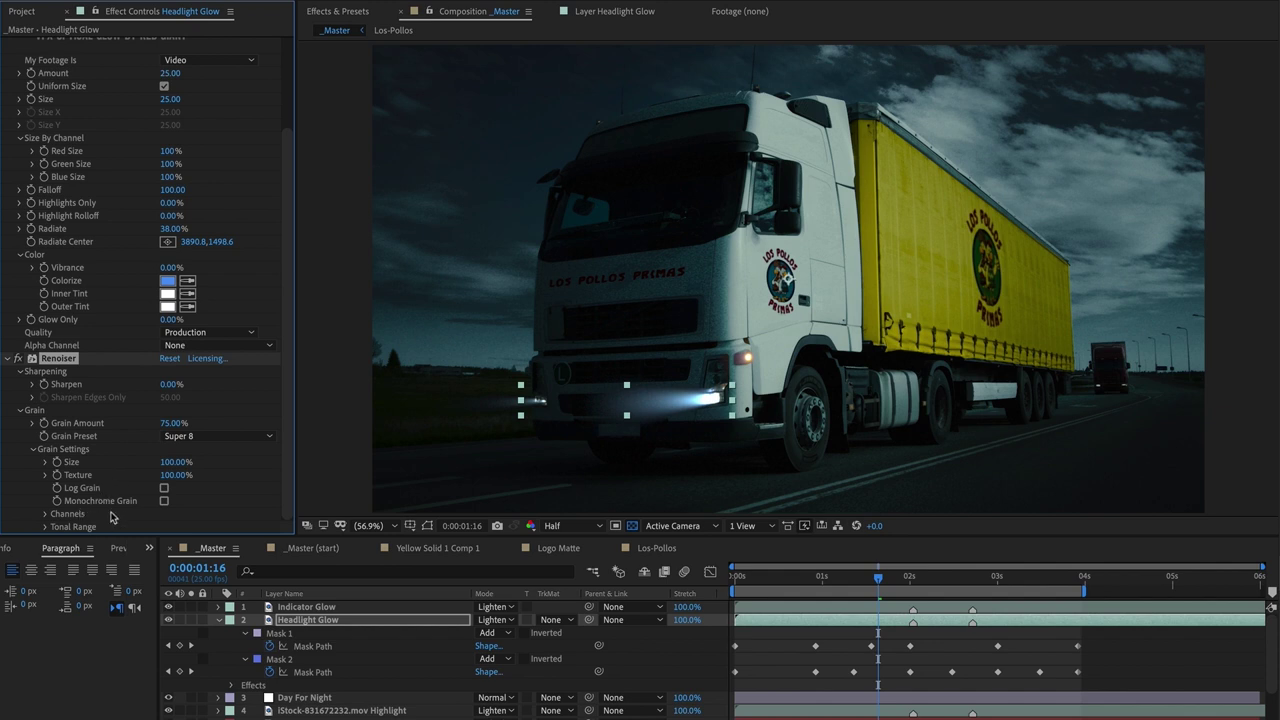
click(164, 502)
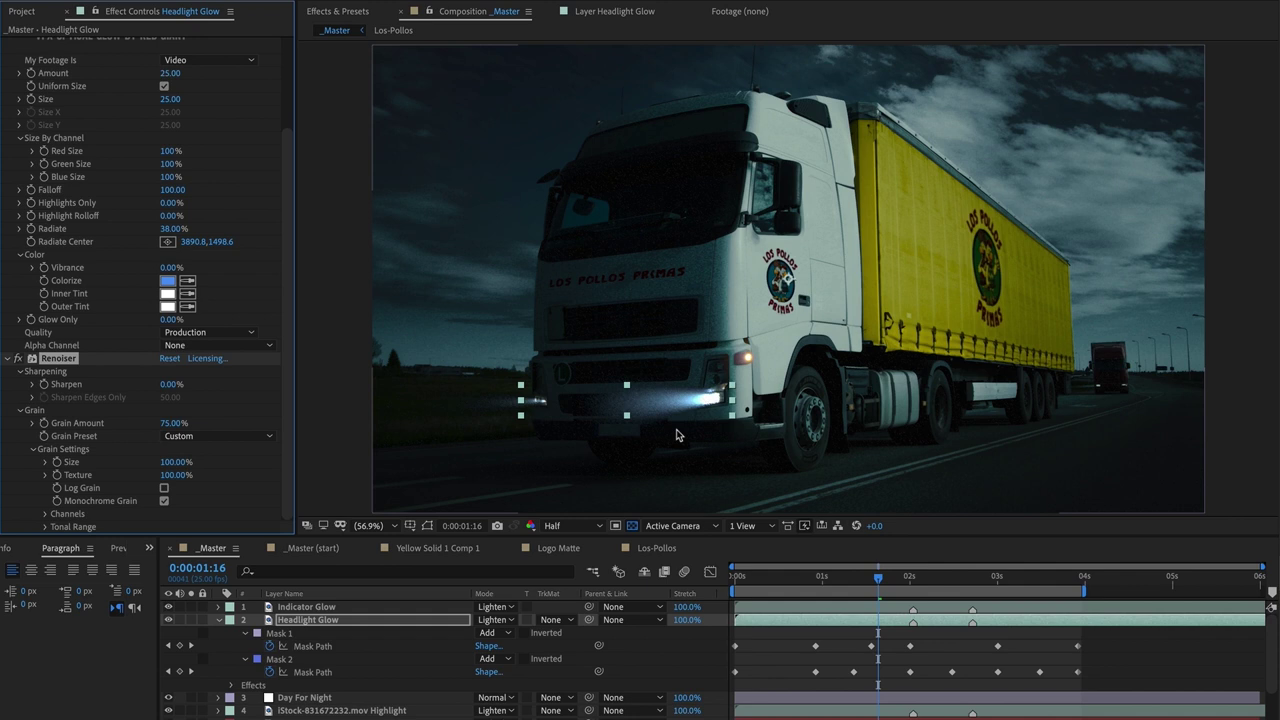
key(slash)
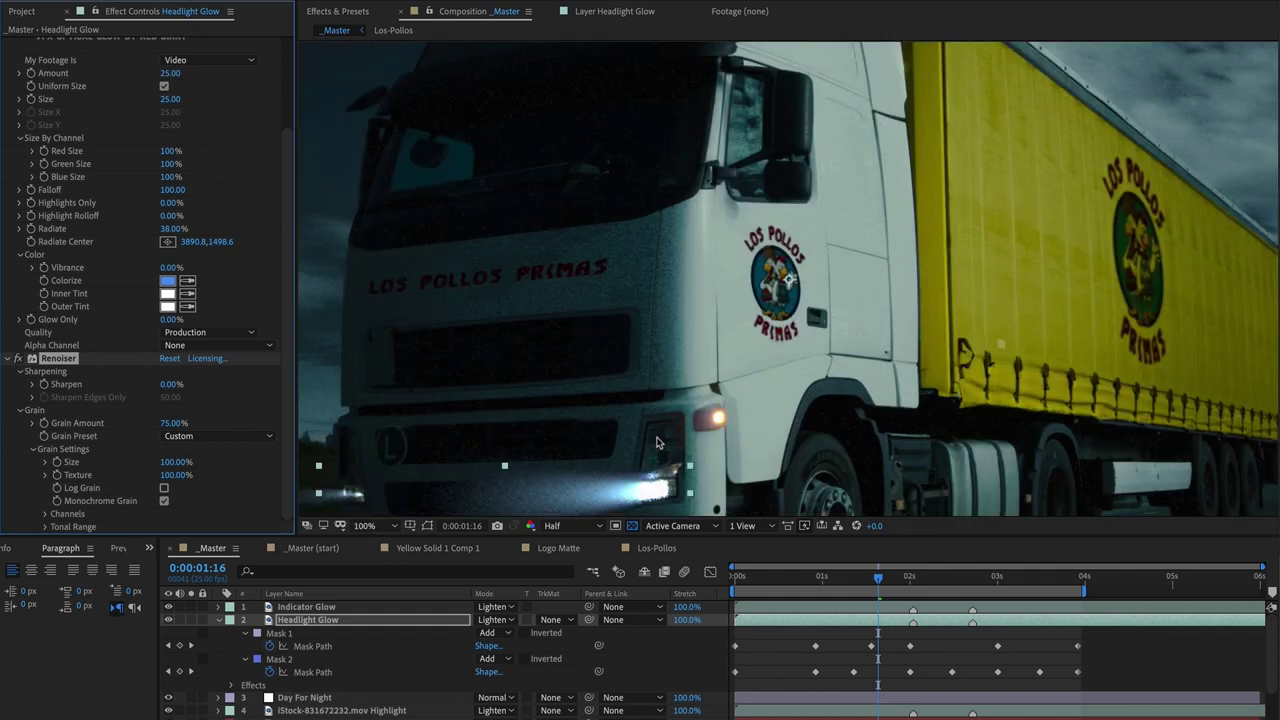
- Set the Headlight Glow layer's Renoiser Grain Amount to 57% and grain Size to 83%
drag(608, 407, 673, 287)
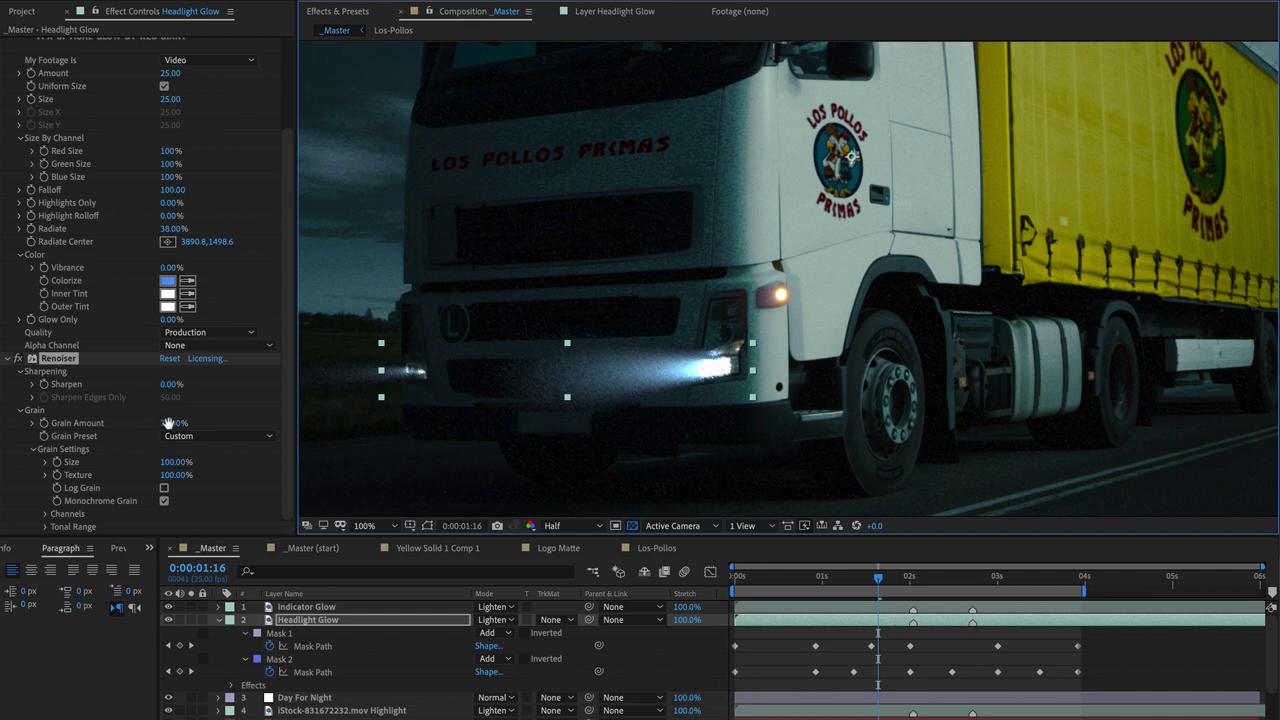
mouse_move(170, 423)
mouse_down()
mouse_move(152, 422)
mouse_move(153, 462)
mouse_move(179, 423)
mouse_up()
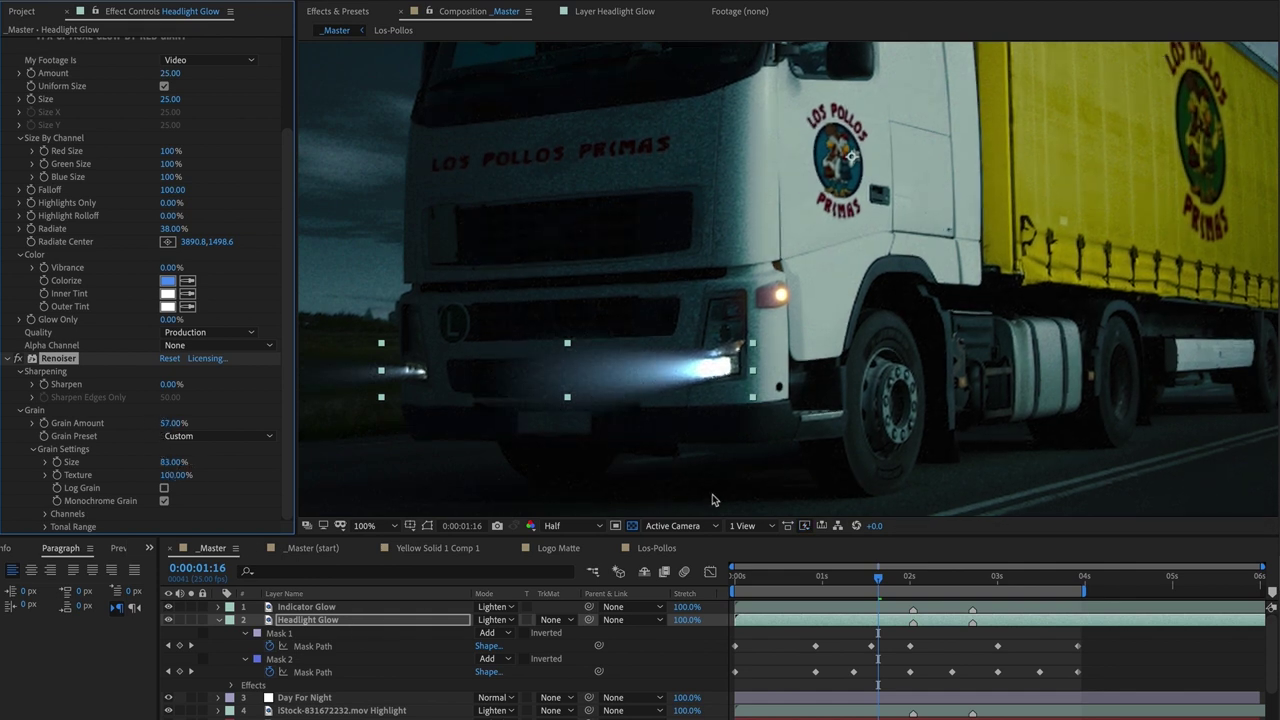
key(shift+slash)
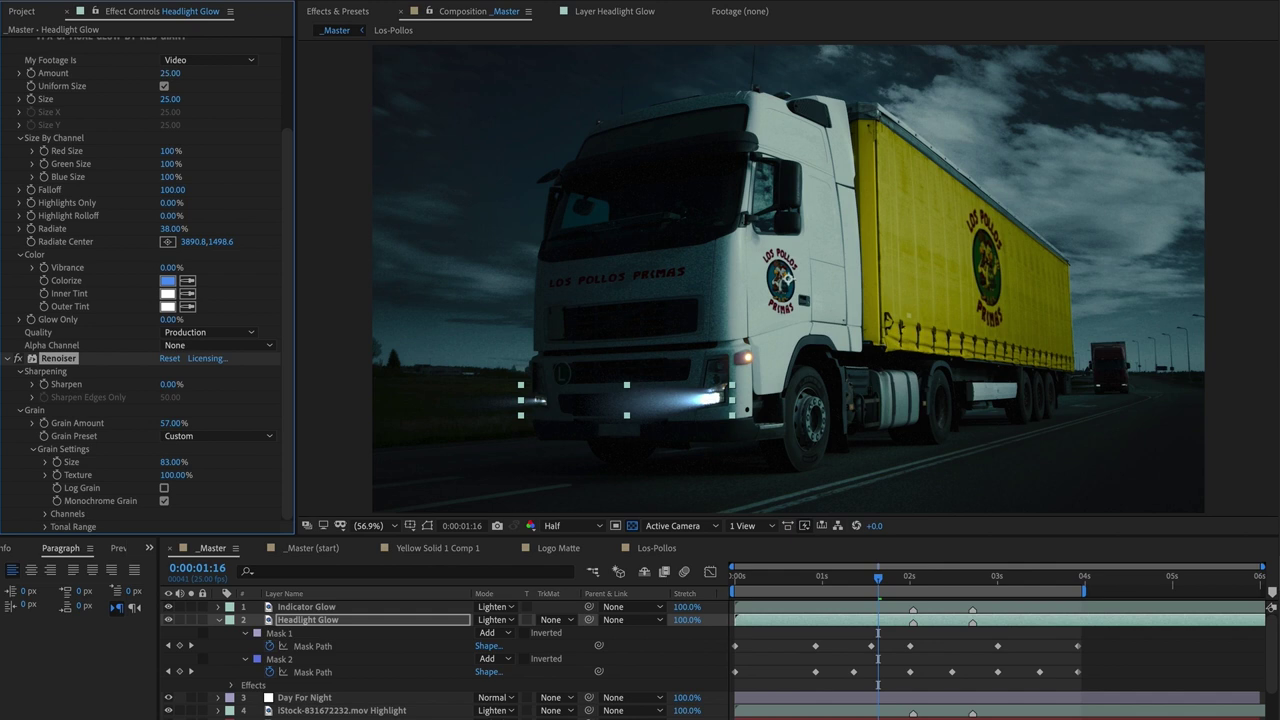
- Open the recent project VFX 2020.06.aep without saving the changes to the current project
click(135, 0)
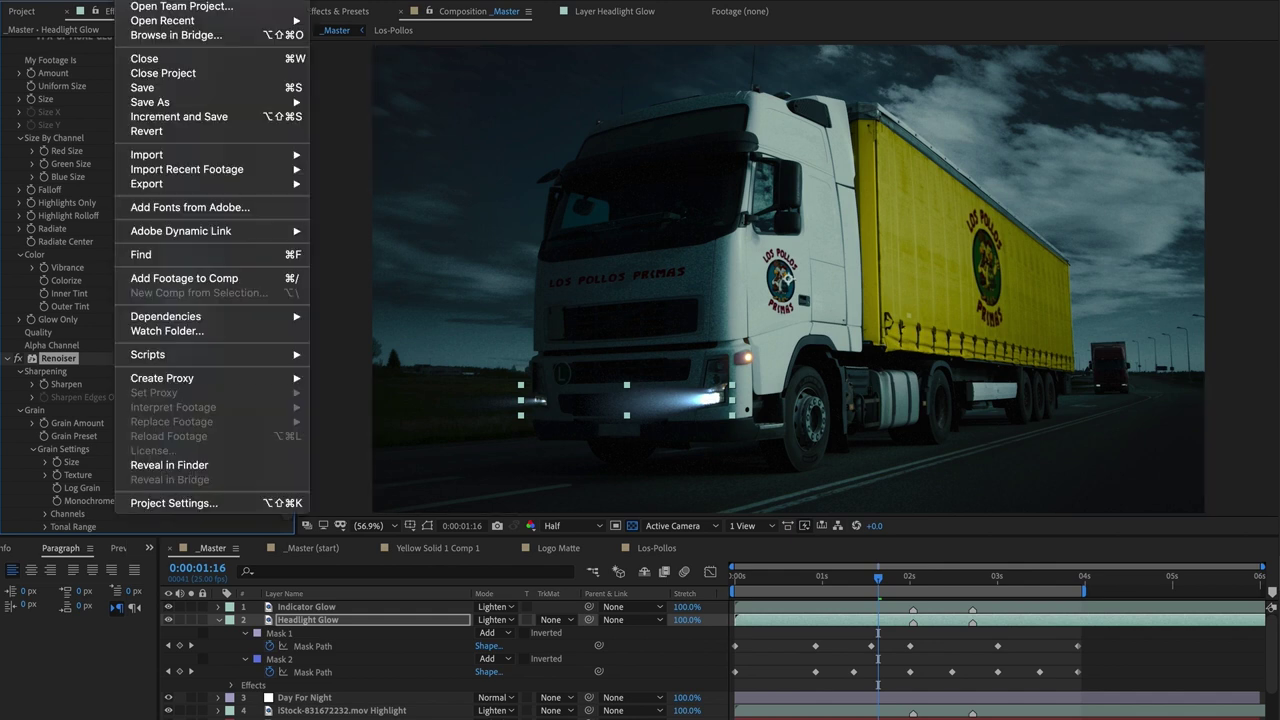
mouse_move(173, 24)
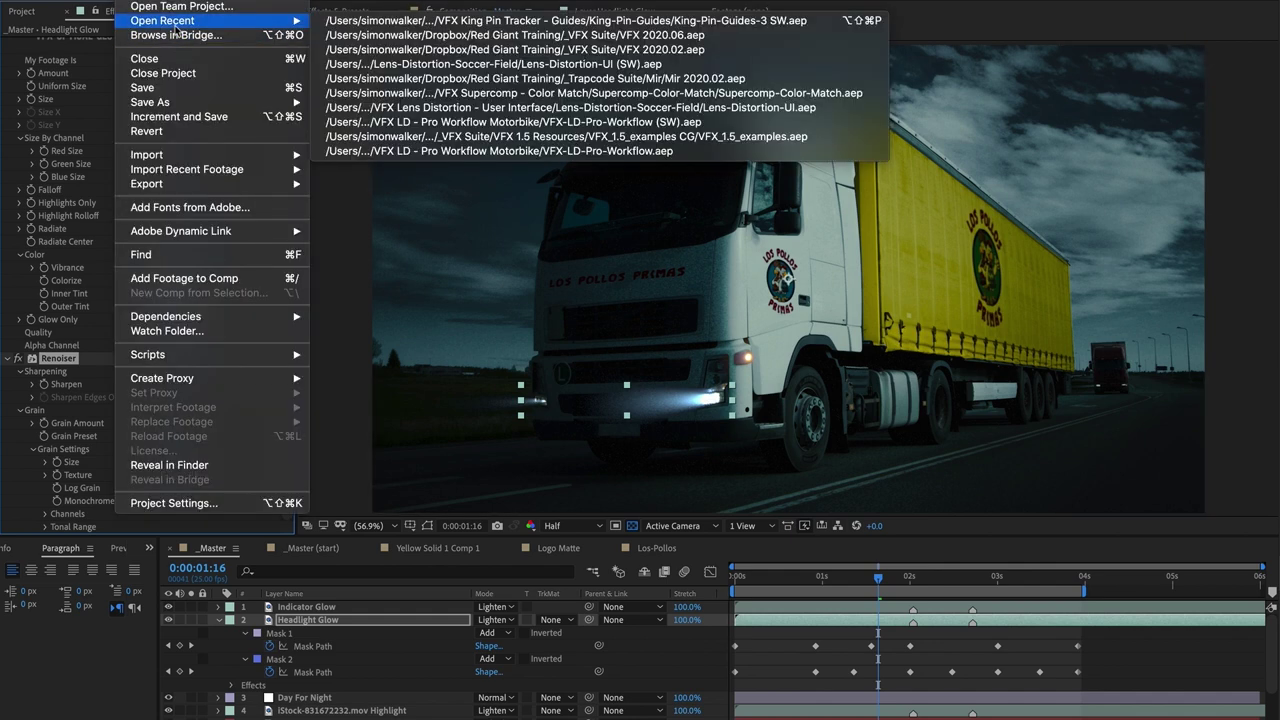
click(608, 37)
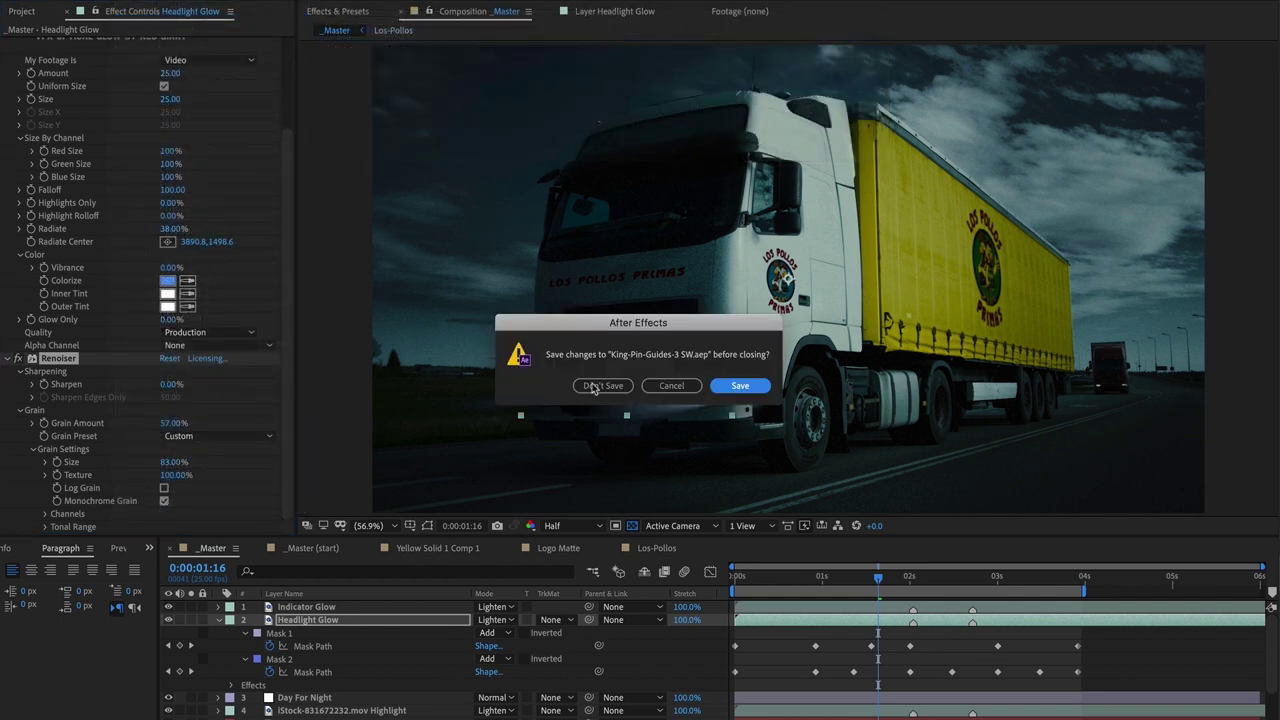
click(595, 386)
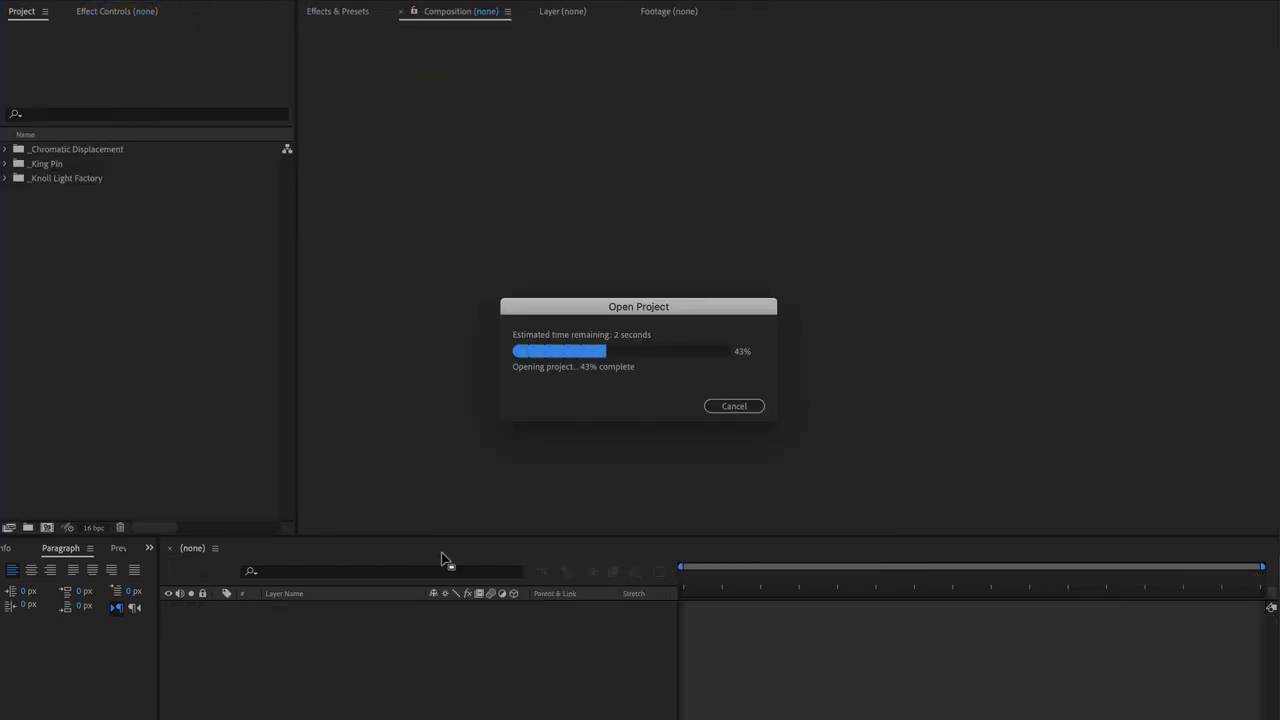
- In the King Pin: Corner Pin Sign composition, at 0:00:03:03, apply the King Pin Tracker effect to the billboards-oscar-PAGE-2018.png layer
click(352, 550)
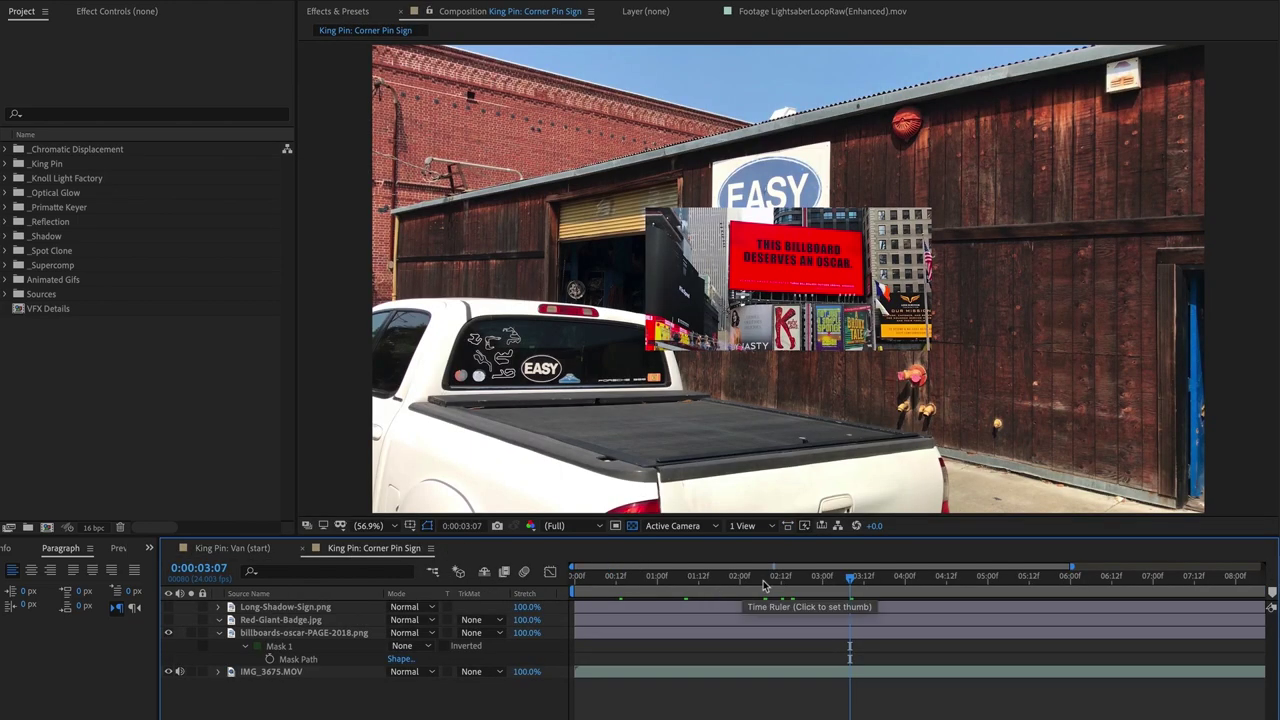
drag(614, 578, 737, 582)
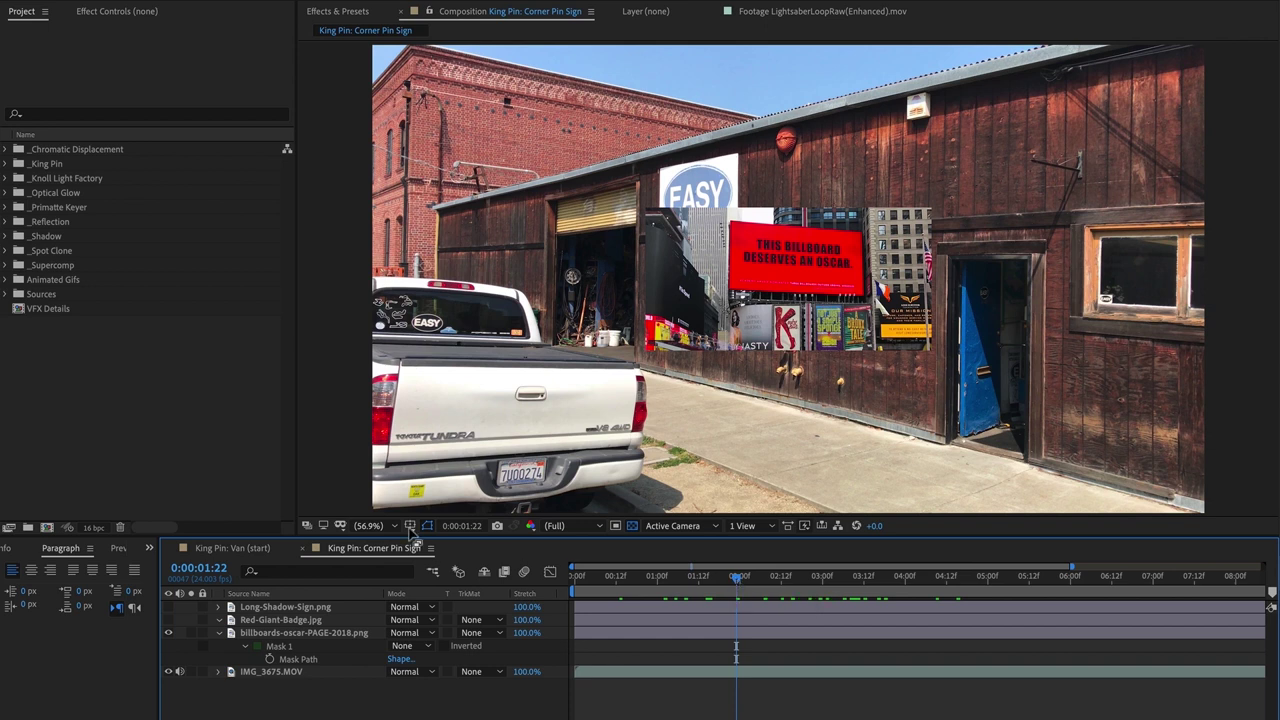
click(330, 636)
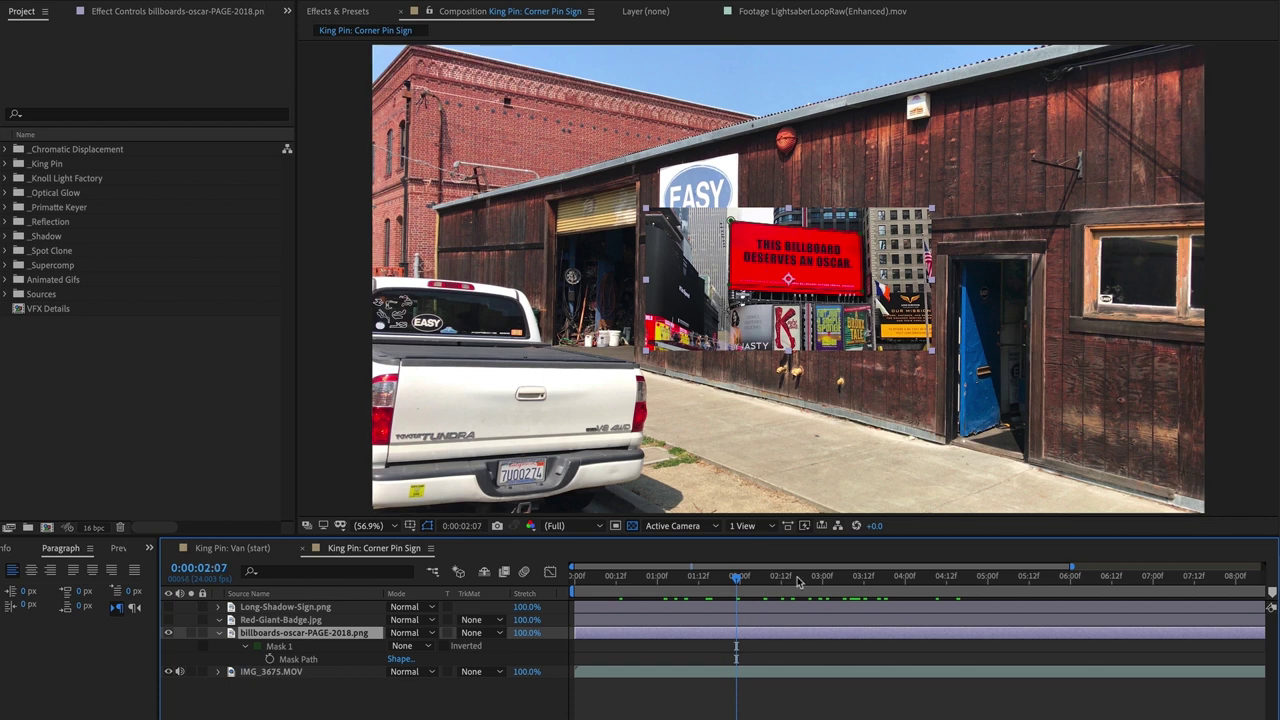
click(836, 578)
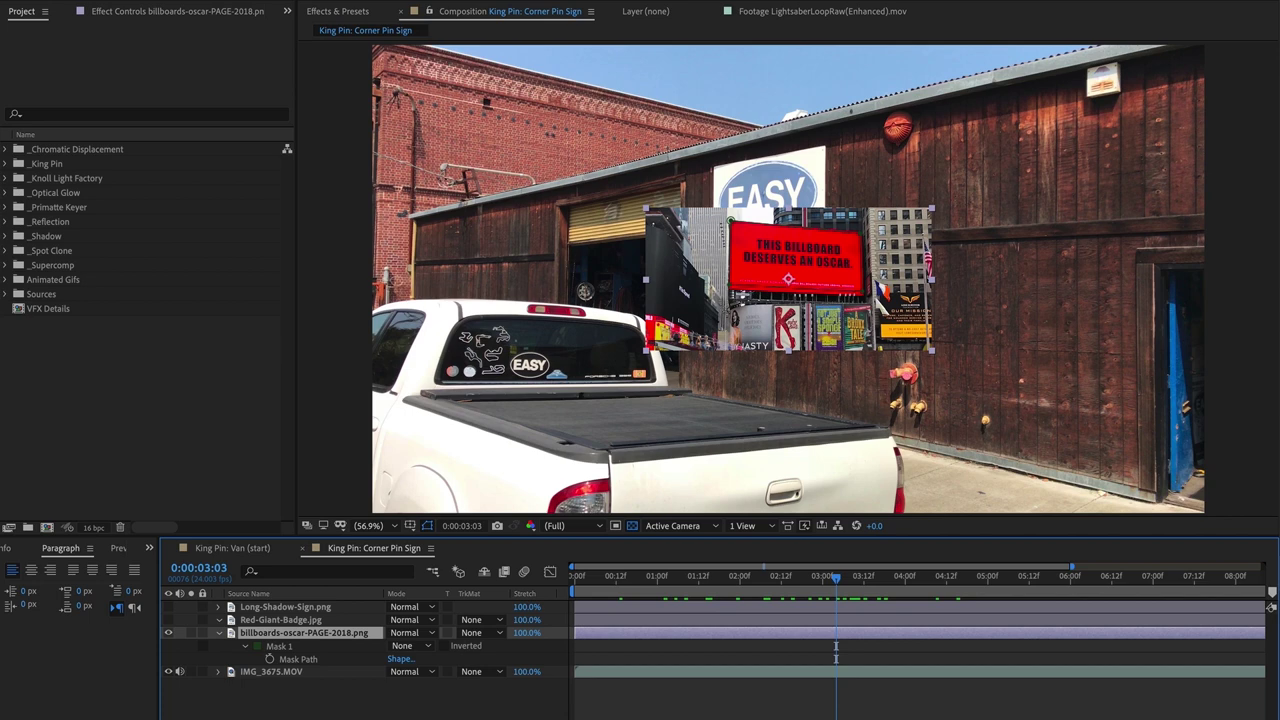
click(320, 0)
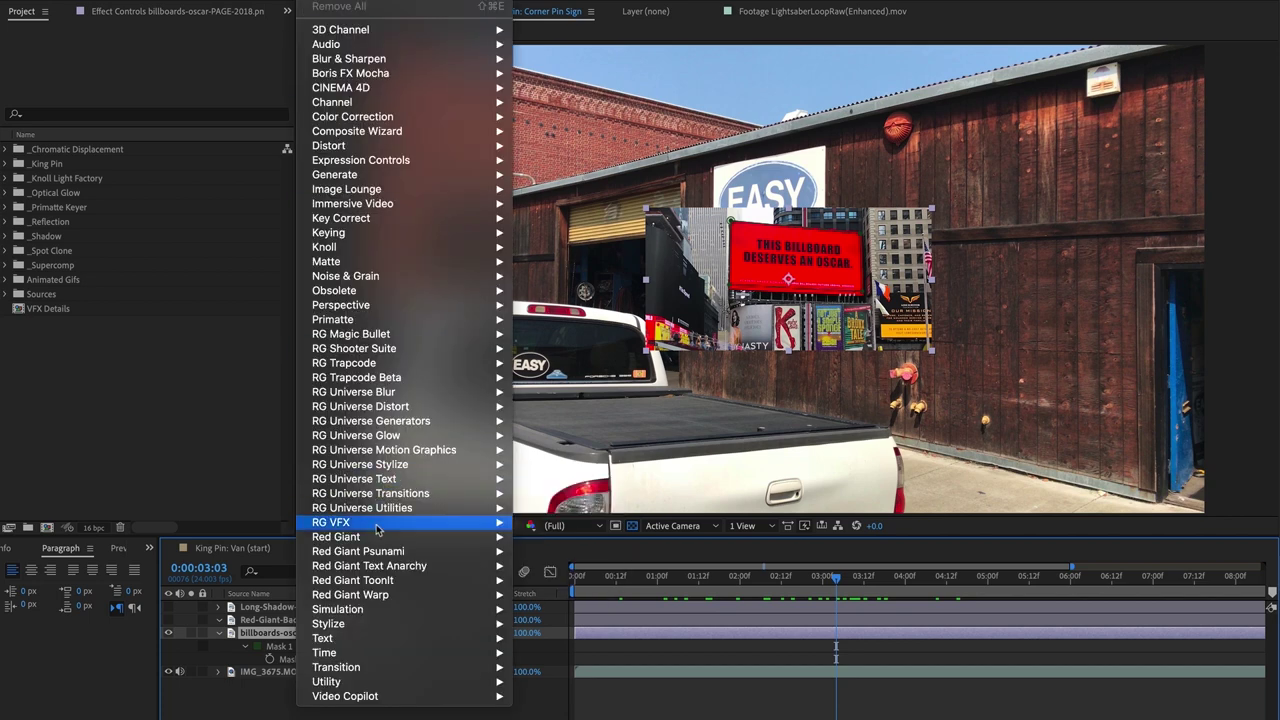
mouse_move(452, 526)
click(568, 537)
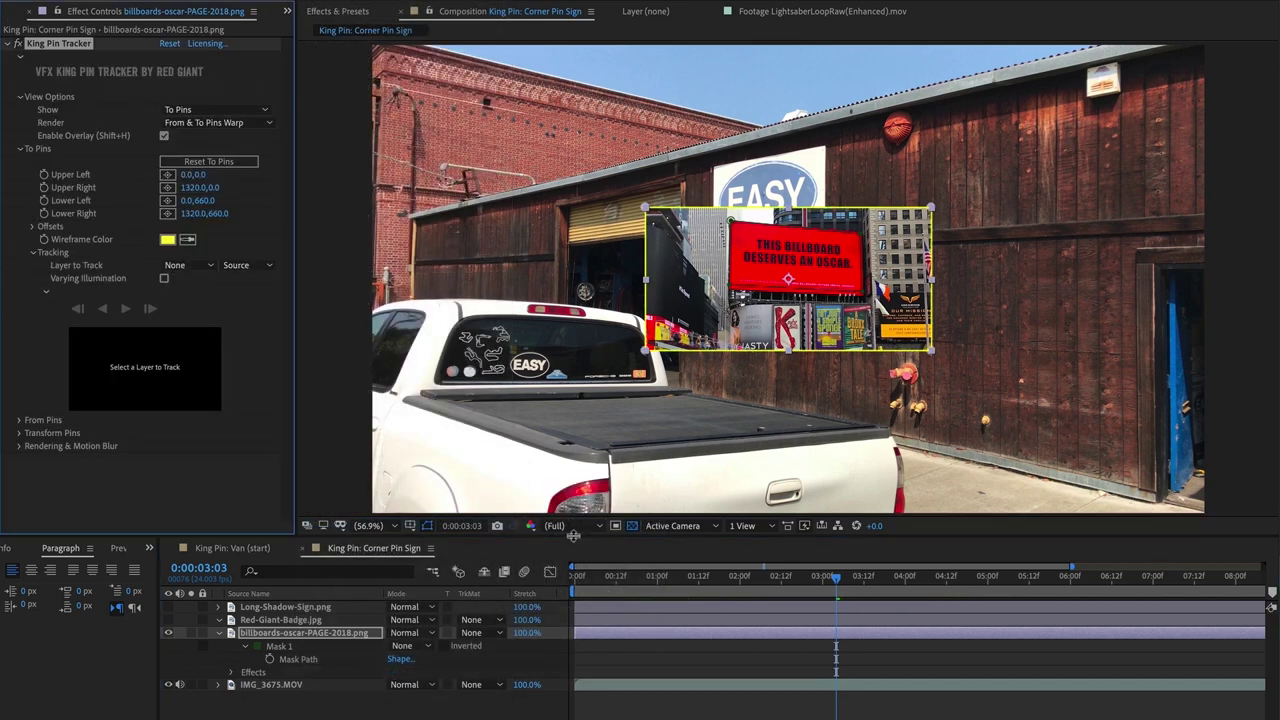
- Place the Upper Left, Upper Right and Lower Right To Pins roughly on the matching corners of the EASY sign
drag(646, 209, 713, 170)
drag(931, 208, 828, 148)
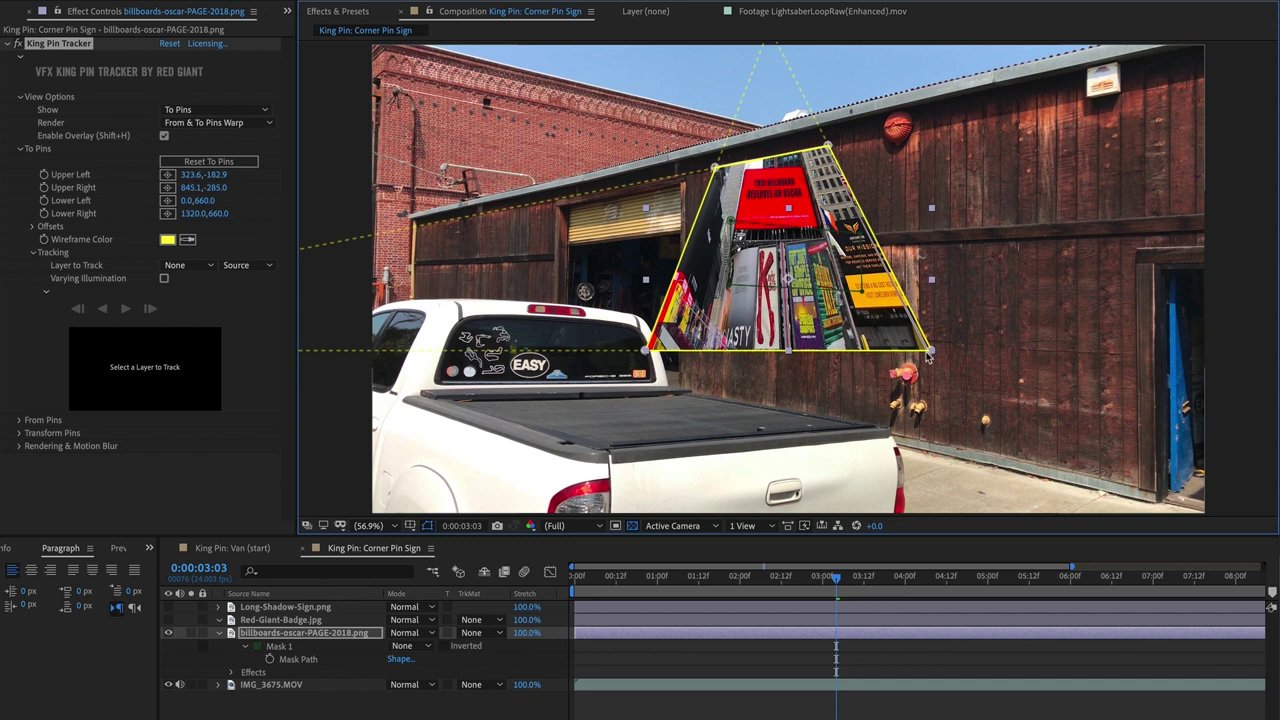
drag(930, 353, 829, 236)
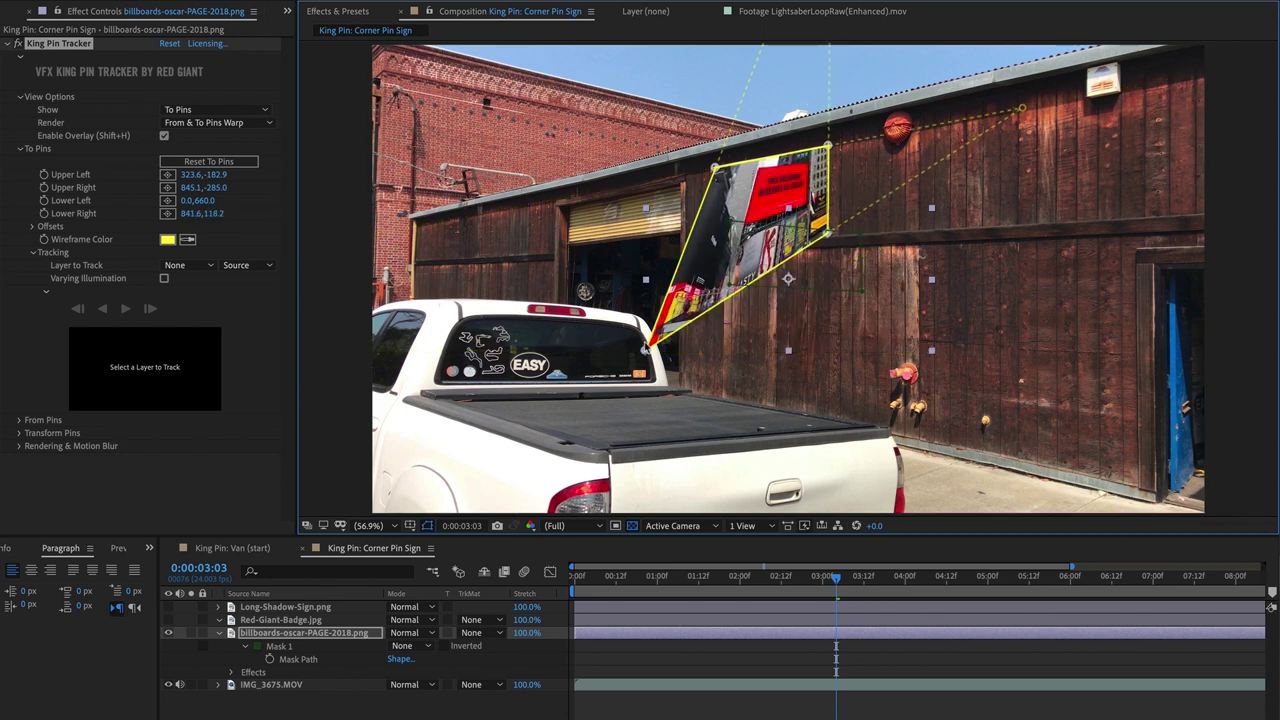
click(707, 248)
drag(707, 248, 783, 134)
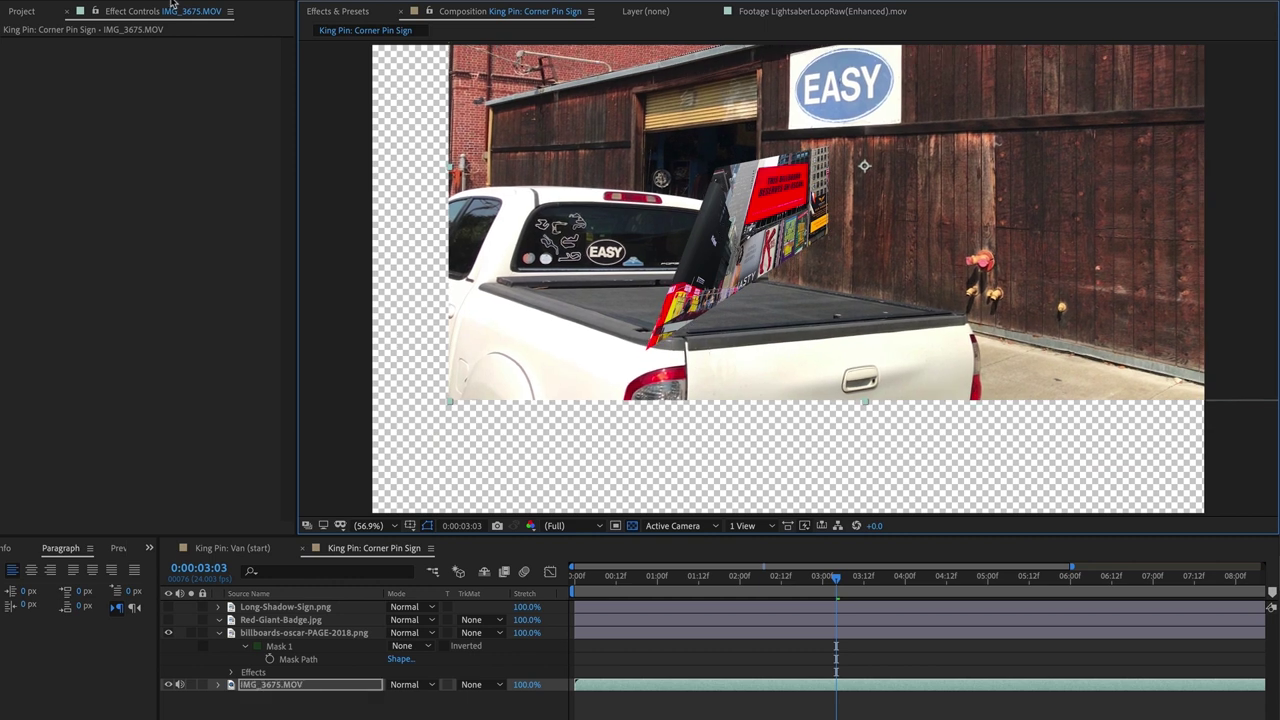
key(ctrl+z)
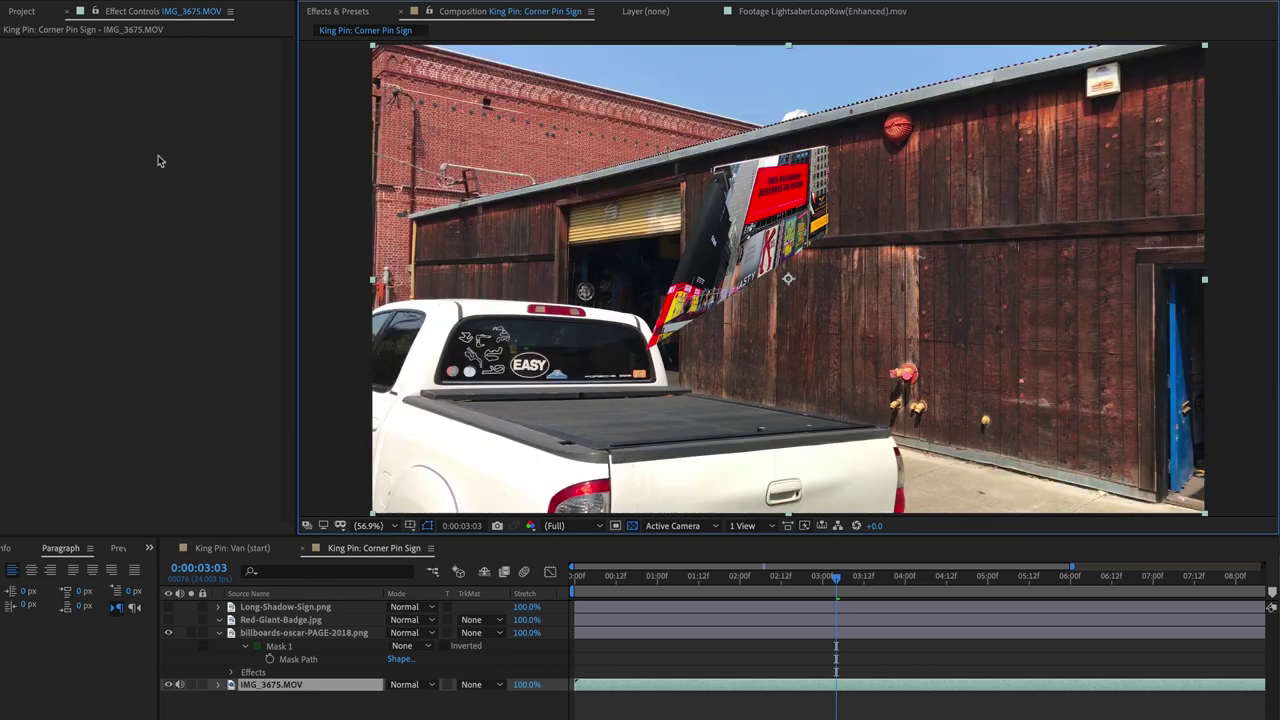
- Reselect the billboard layer's King Pin Tracker and place its Lower Left To Pin near the EASY sign's lower-left corner, about 274, 171
click(272, 633)
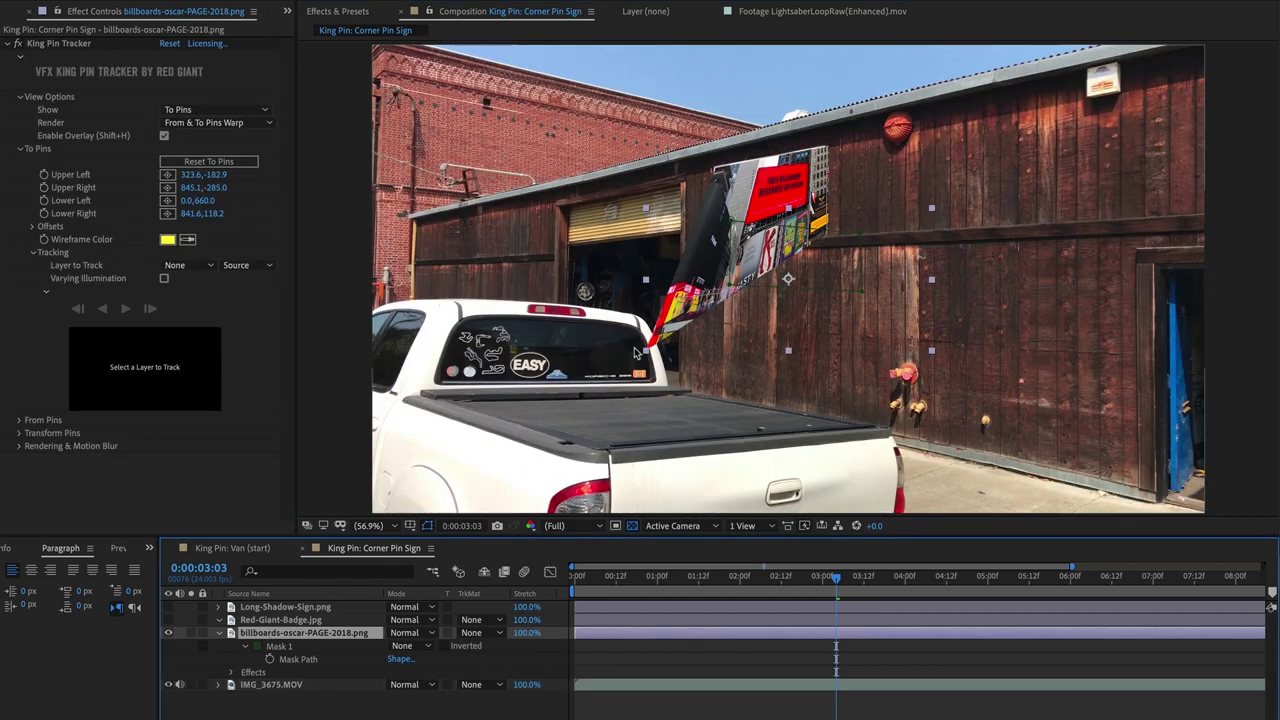
click(62, 45)
drag(645, 351, 702, 245)
- Fine-tune the four To Pins to the sign's corners: about 310, -187; 828, -284; 306, 159; and 825, 129
key(slash)
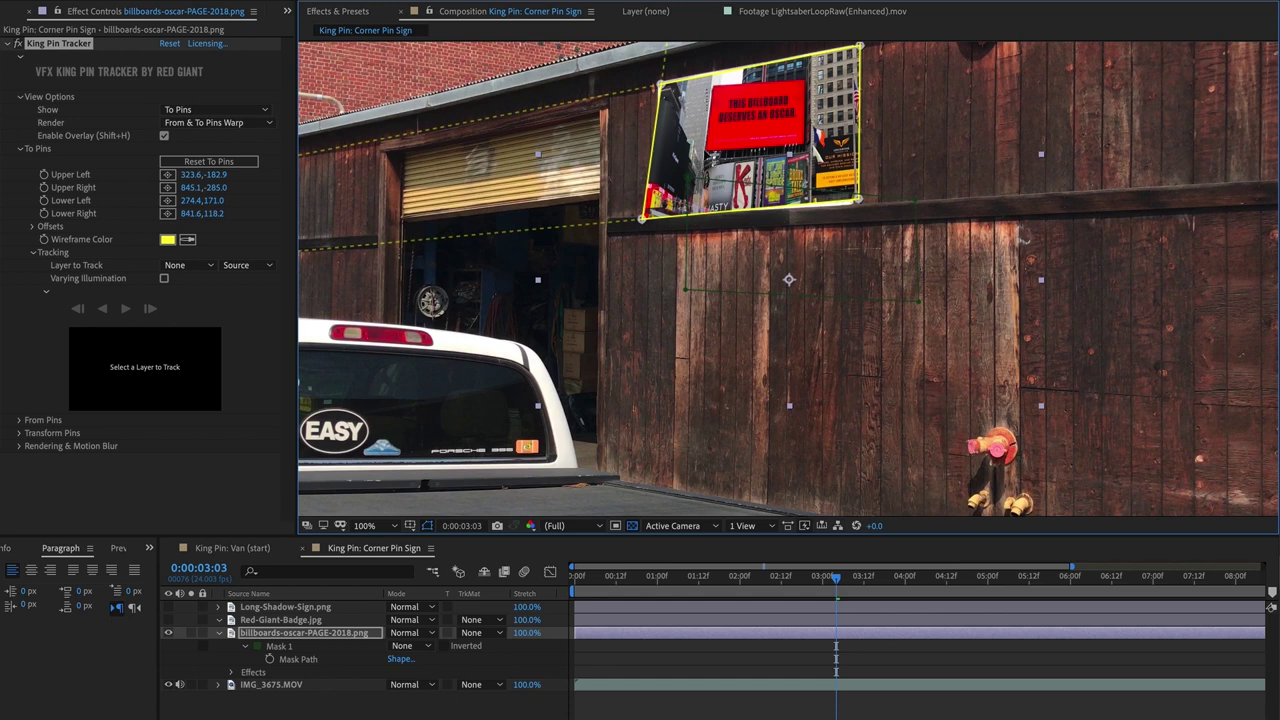
drag(618, 191, 593, 280)
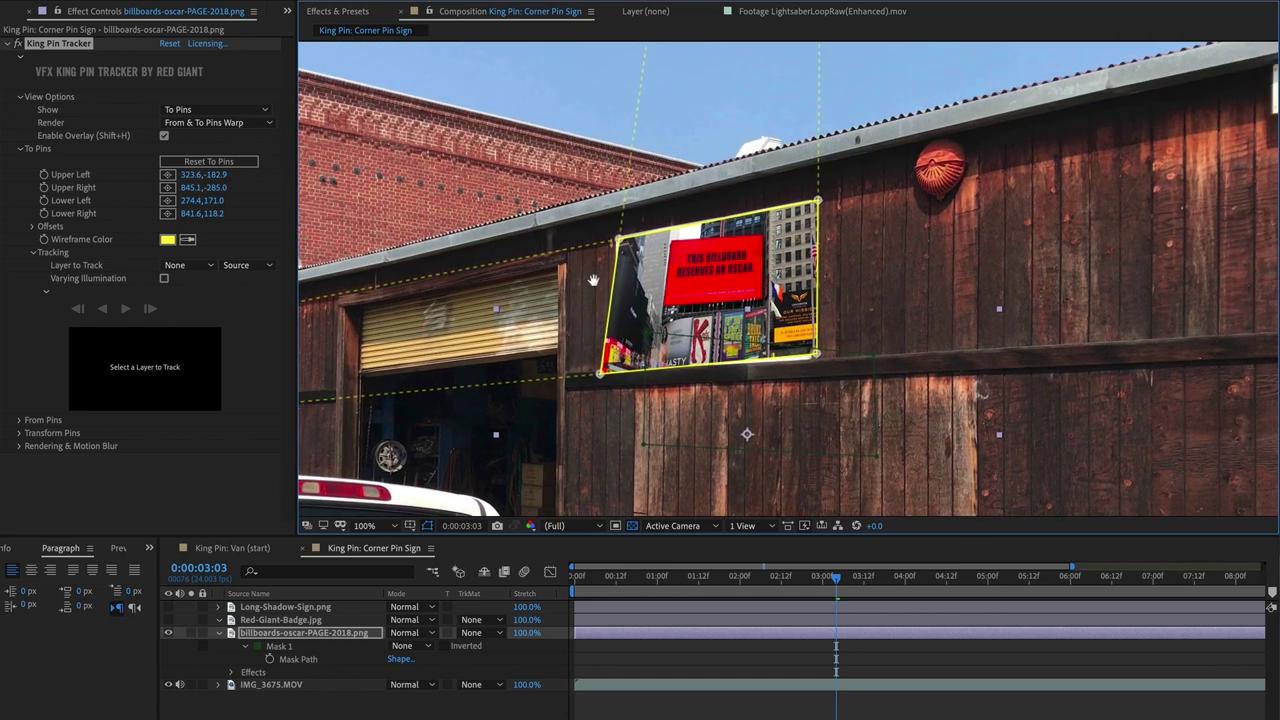
key(period)
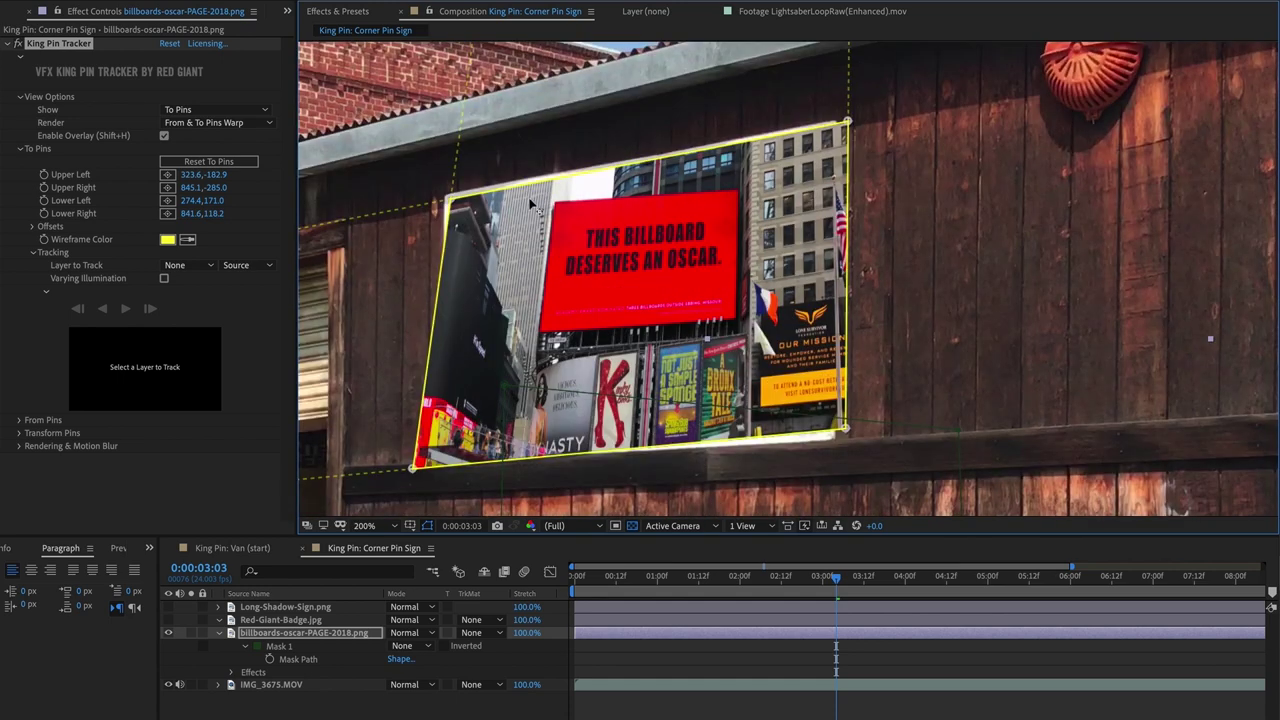
click(44, 46)
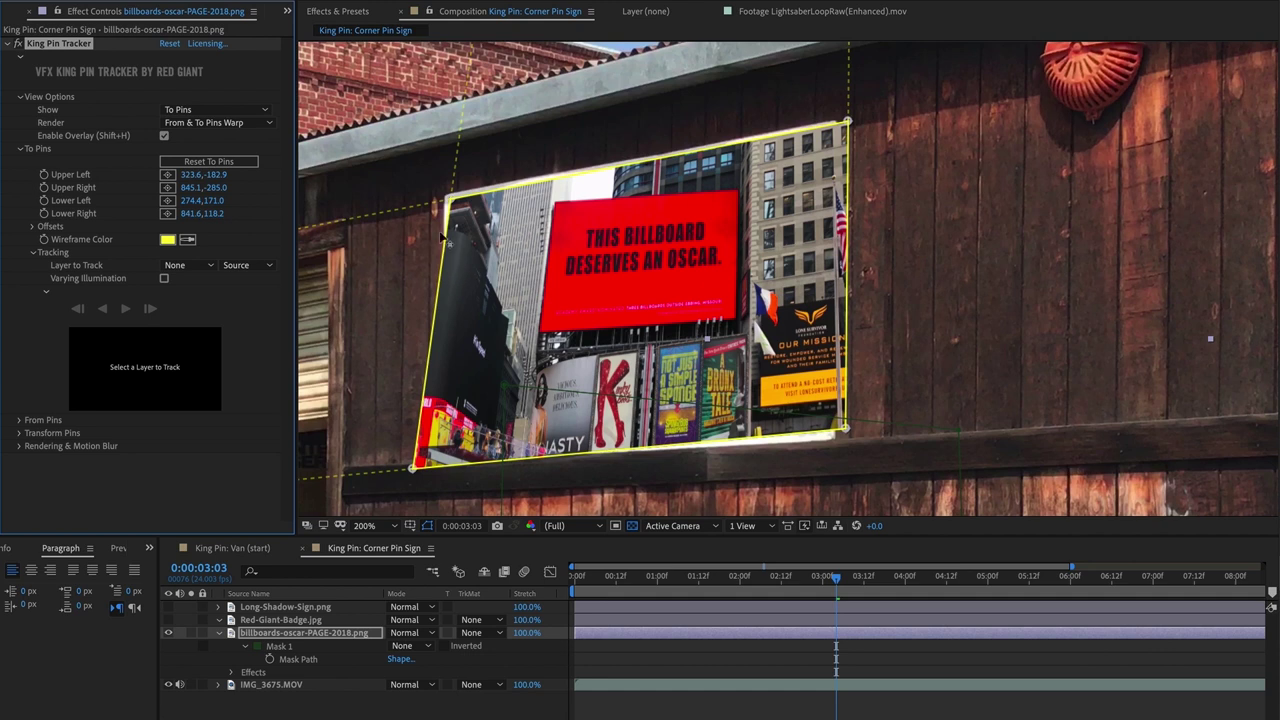
mouse_move(453, 204)
mouse_down()
mouse_move(434, 198)
mouse_move(446, 200)
mouse_up()
drag(412, 472, 439, 459)
drag(845, 430, 833, 439)
drag(437, 461, 437, 463)
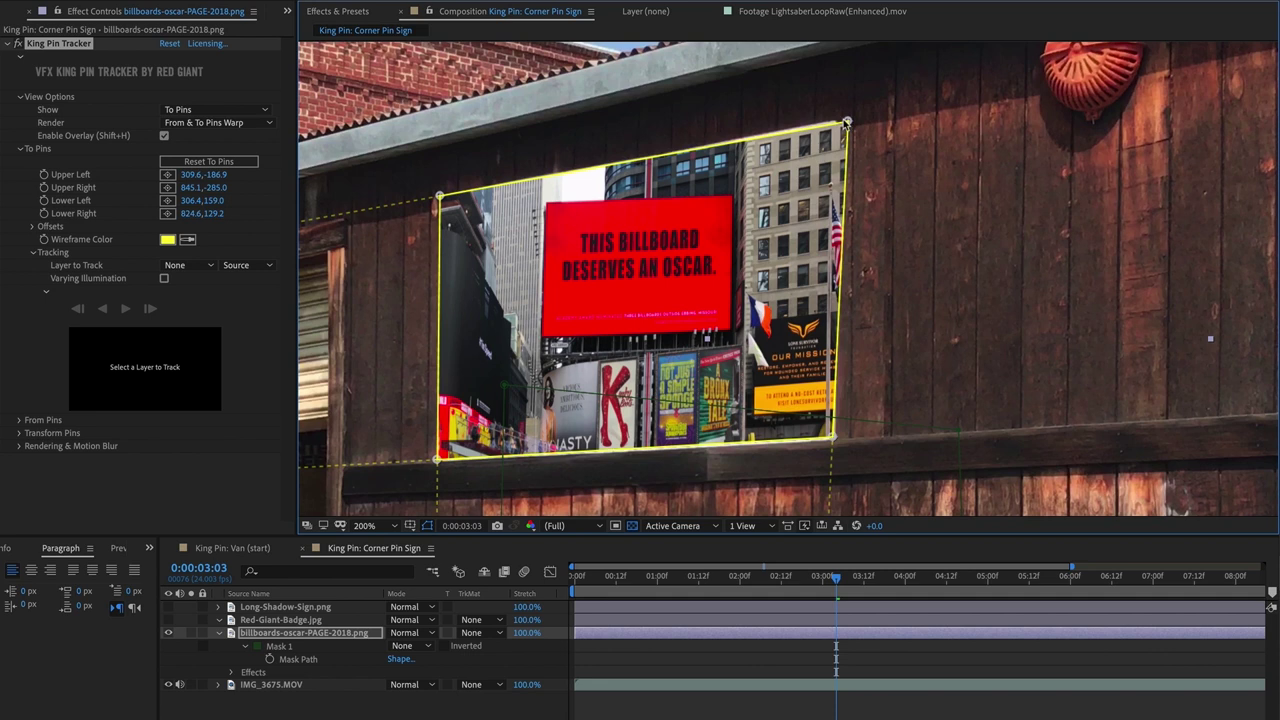
drag(847, 123, 836, 124)
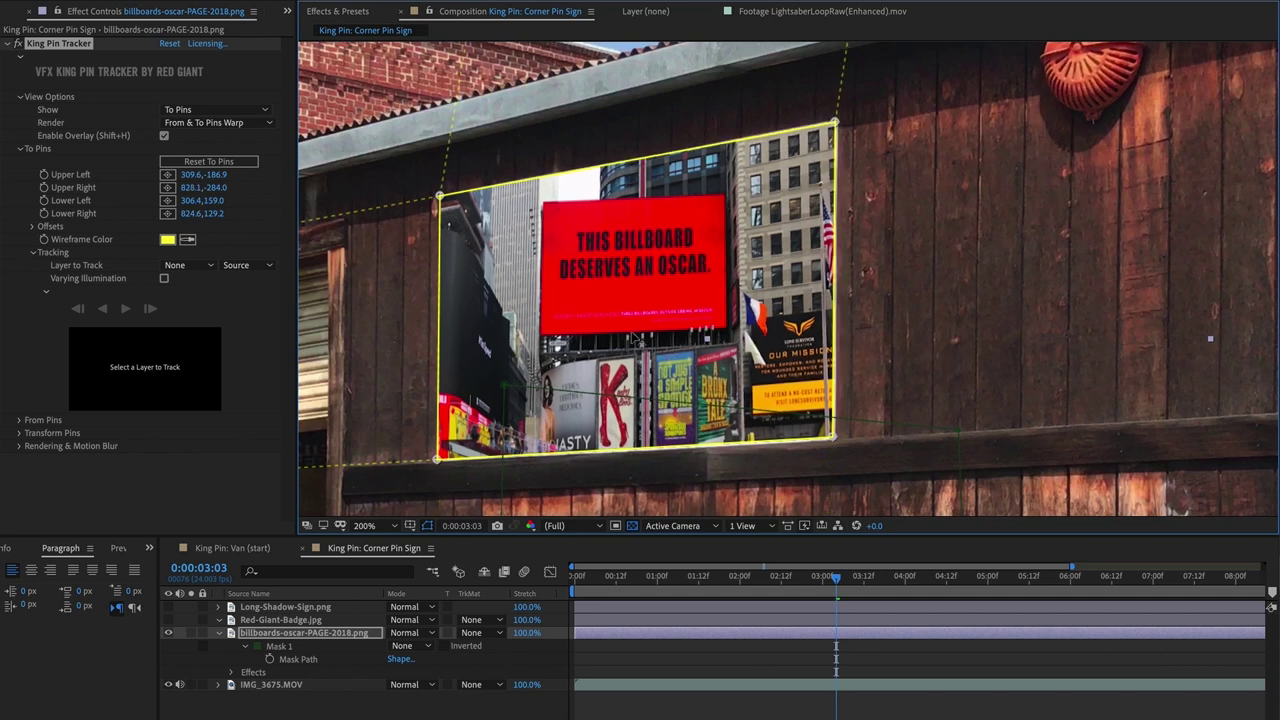
- Show both From & To Pins and pull the four From Pins in to a small area around the EASY sign
click(215, 109)
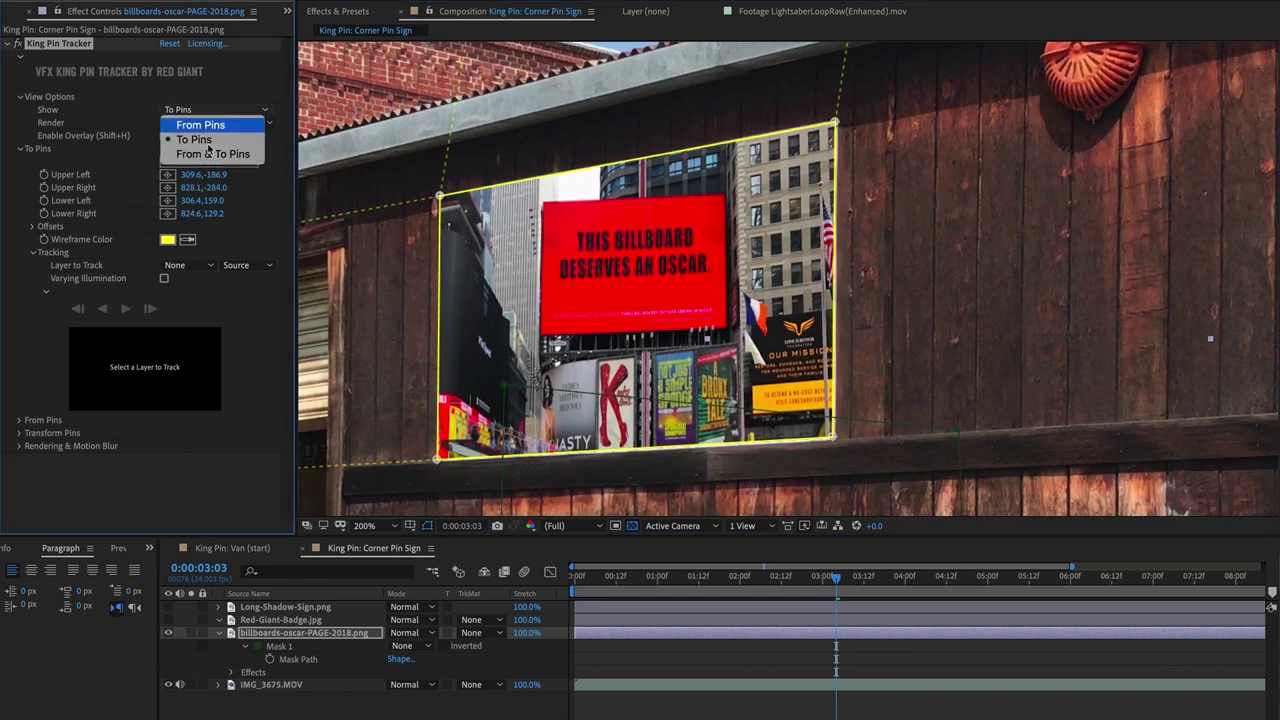
click(210, 154)
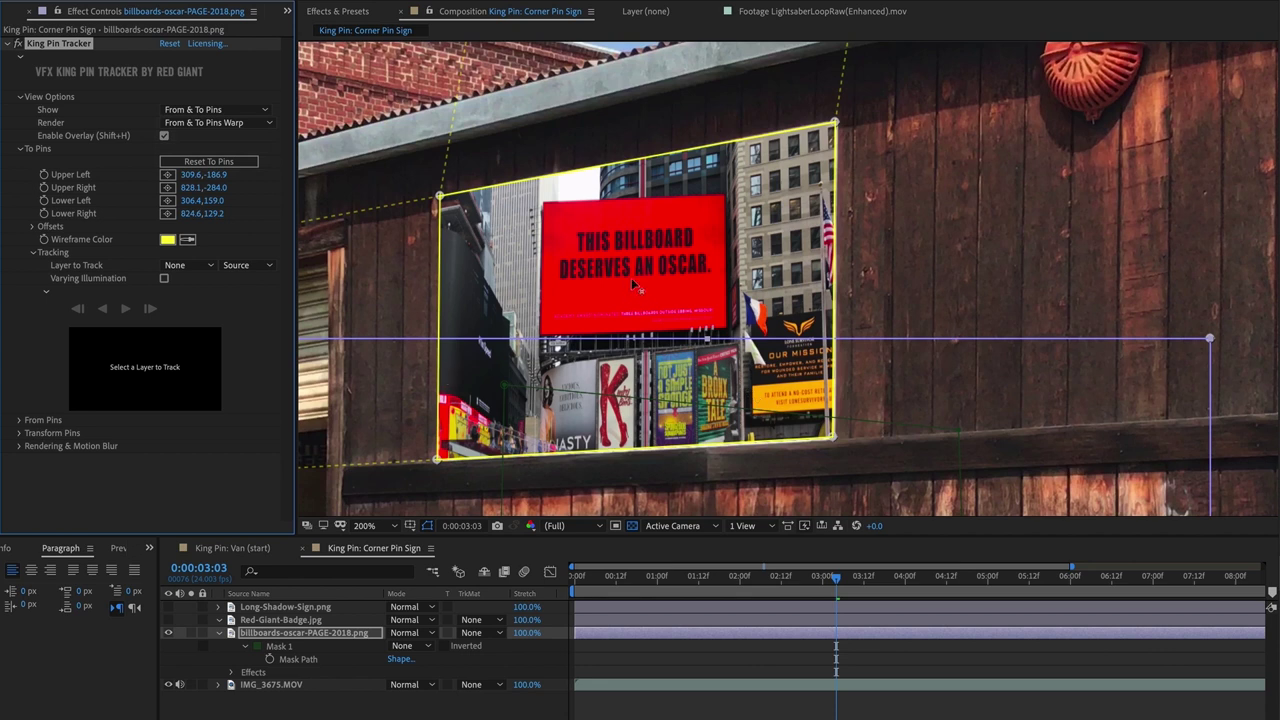
key(shift+slash)
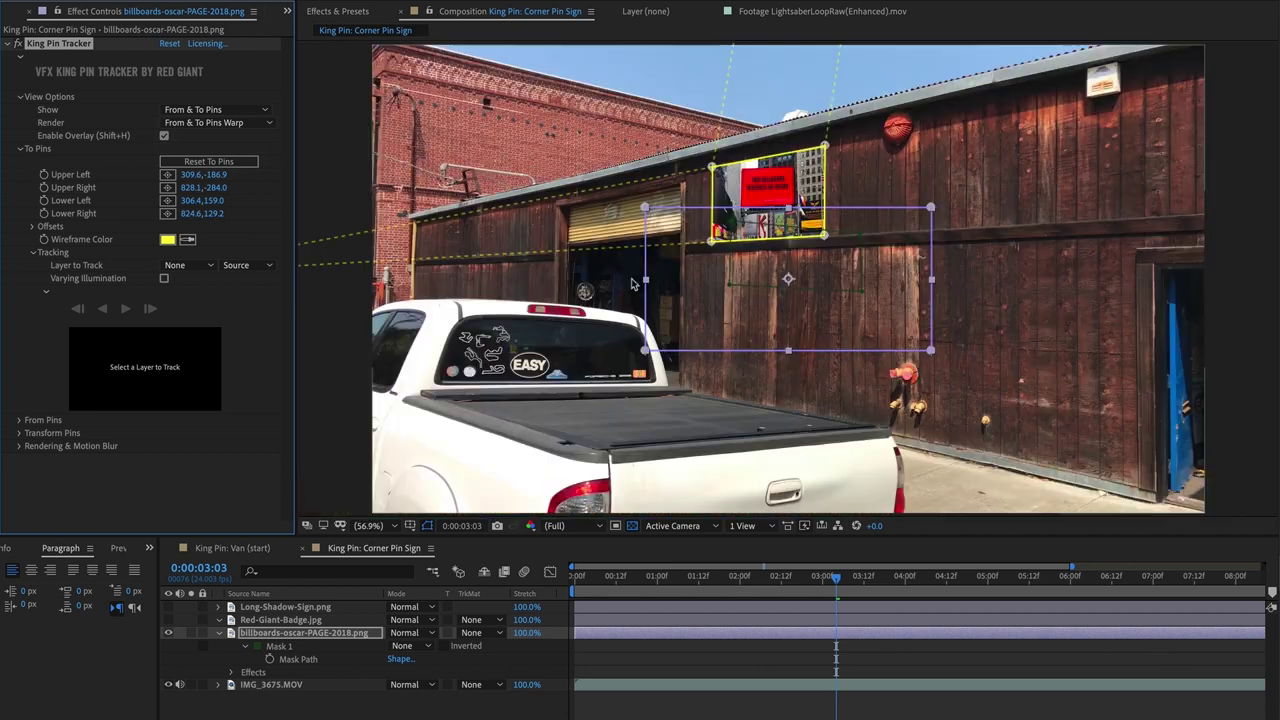
drag(645, 208, 724, 184)
drag(645, 350, 718, 243)
drag(932, 209, 931, 353)
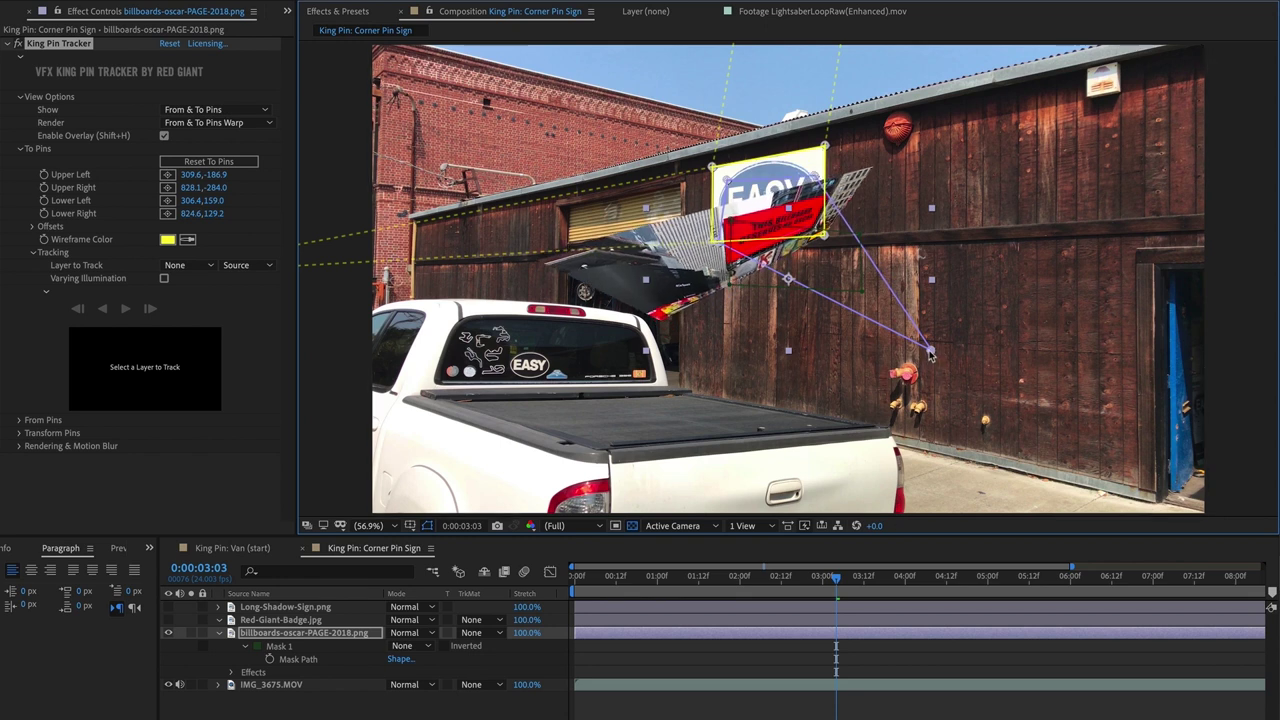
mouse_move(831, 257)
mouse_down()
mouse_move(818, 284)
mouse_move(812, 253)
mouse_up()
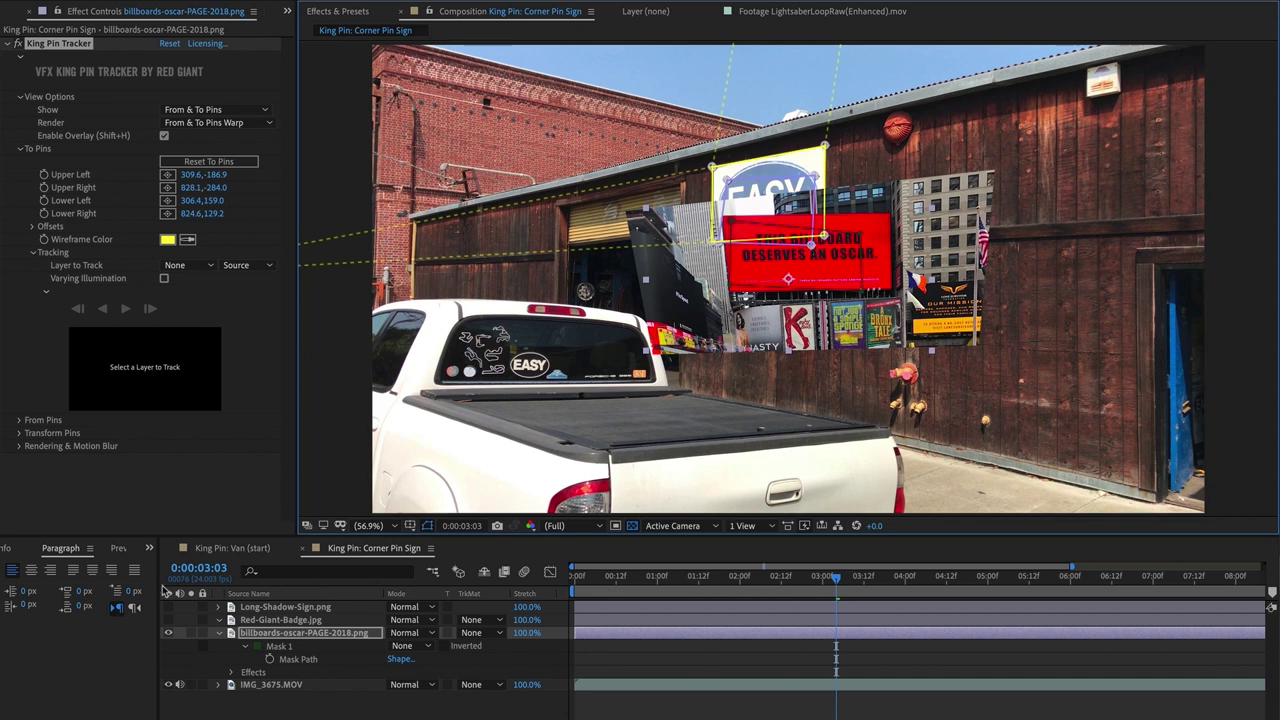
- Set the billboard layer's Mask 1 mode to Add and reset the King Pin Tracker effect
click(283, 648)
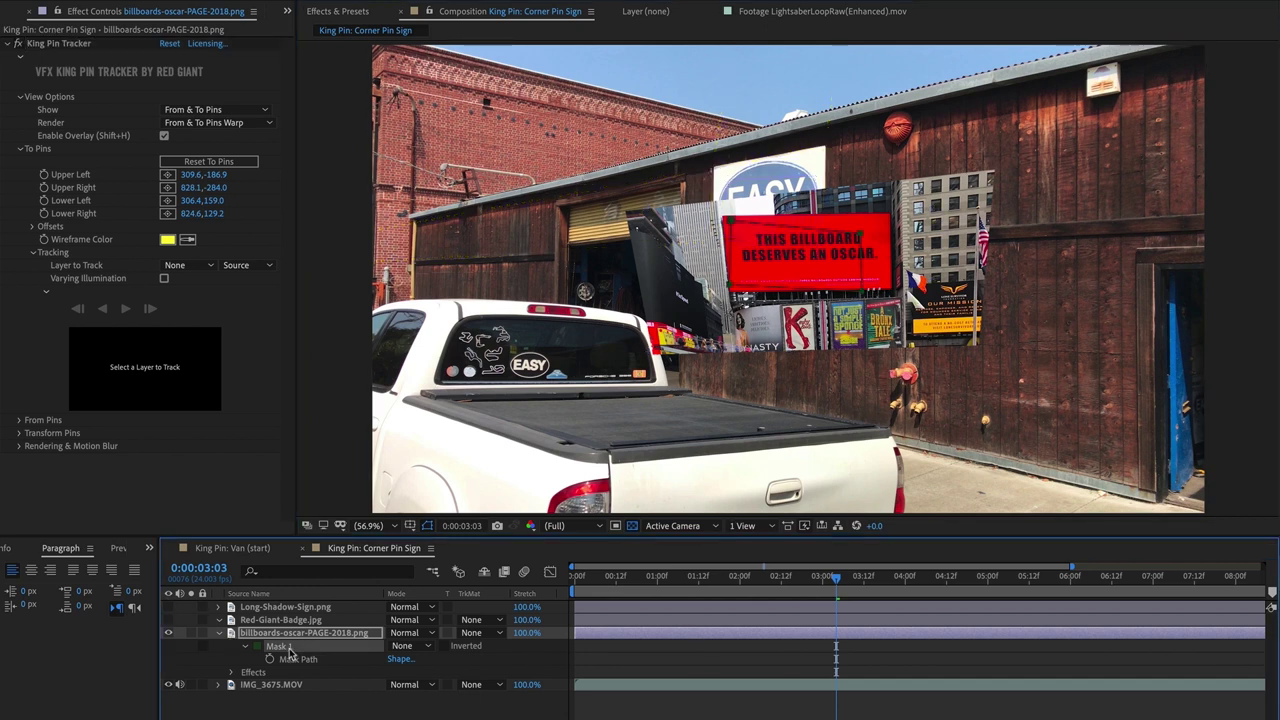
click(404, 646)
click(413, 664)
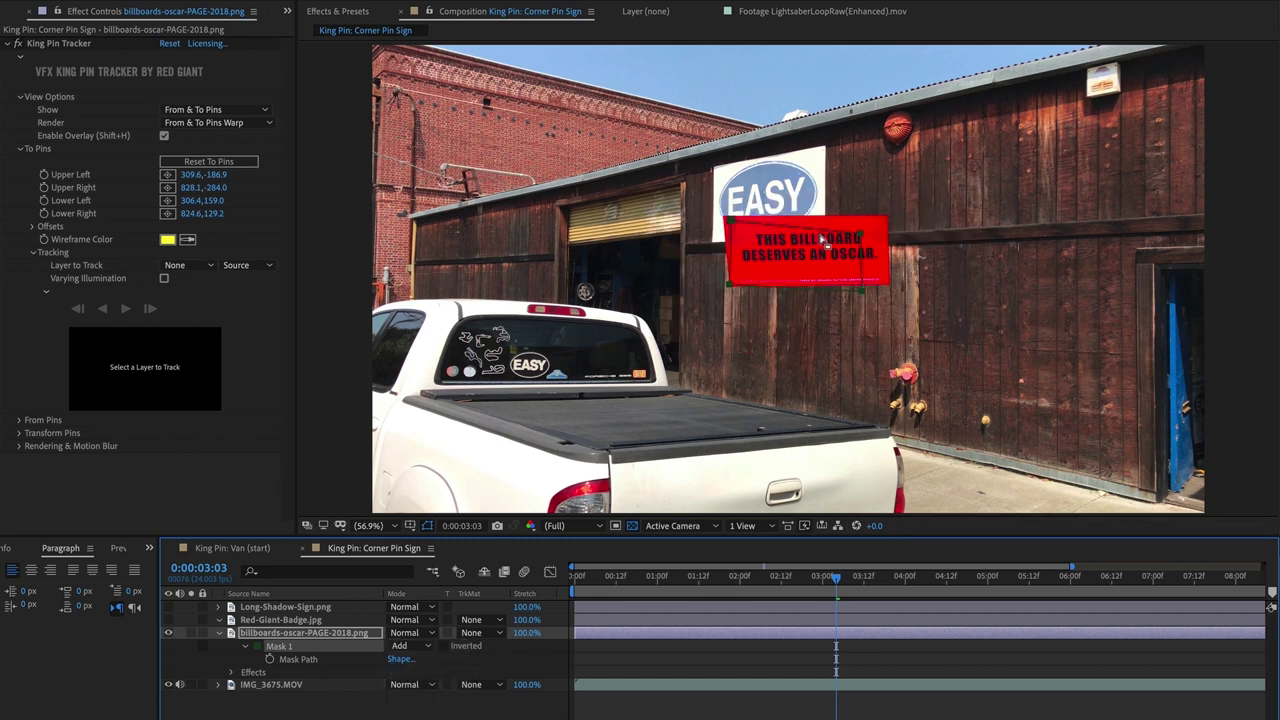
click(170, 44)
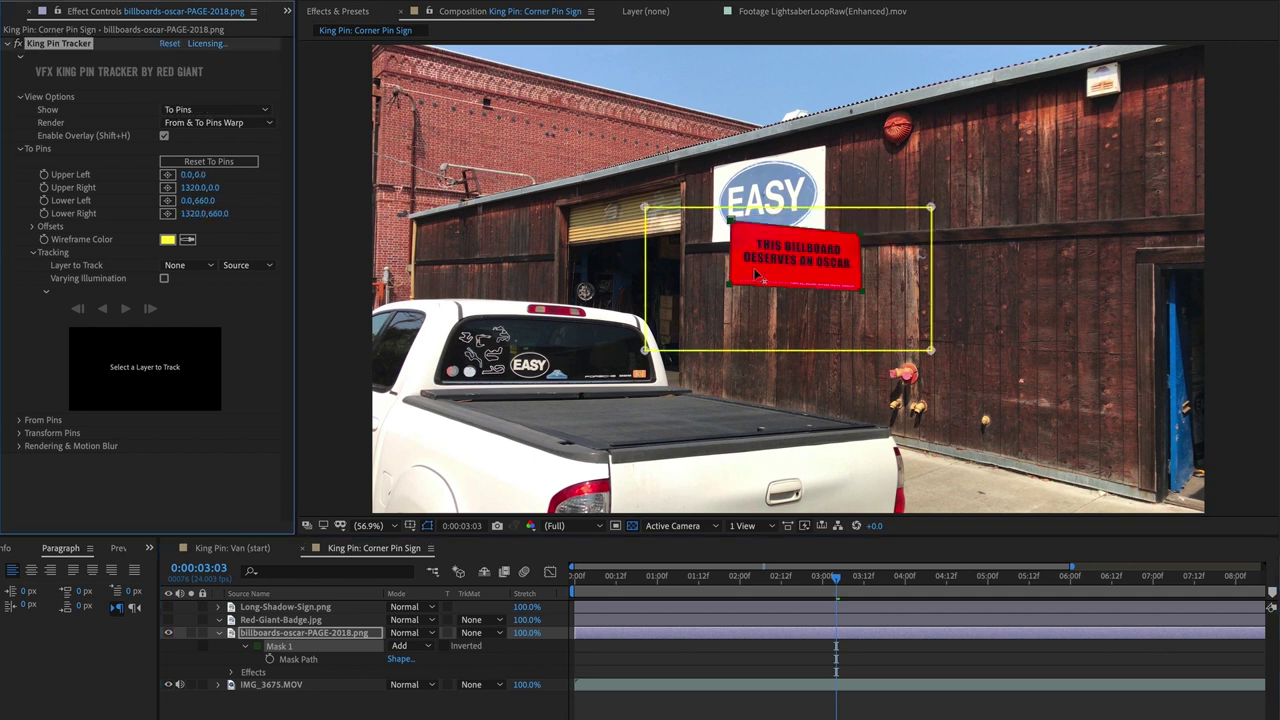
click(414, 650)
click(414, 663)
click(415, 649)
click(417, 650)
click(414, 646)
key(Escape)
key(ctrl+z)
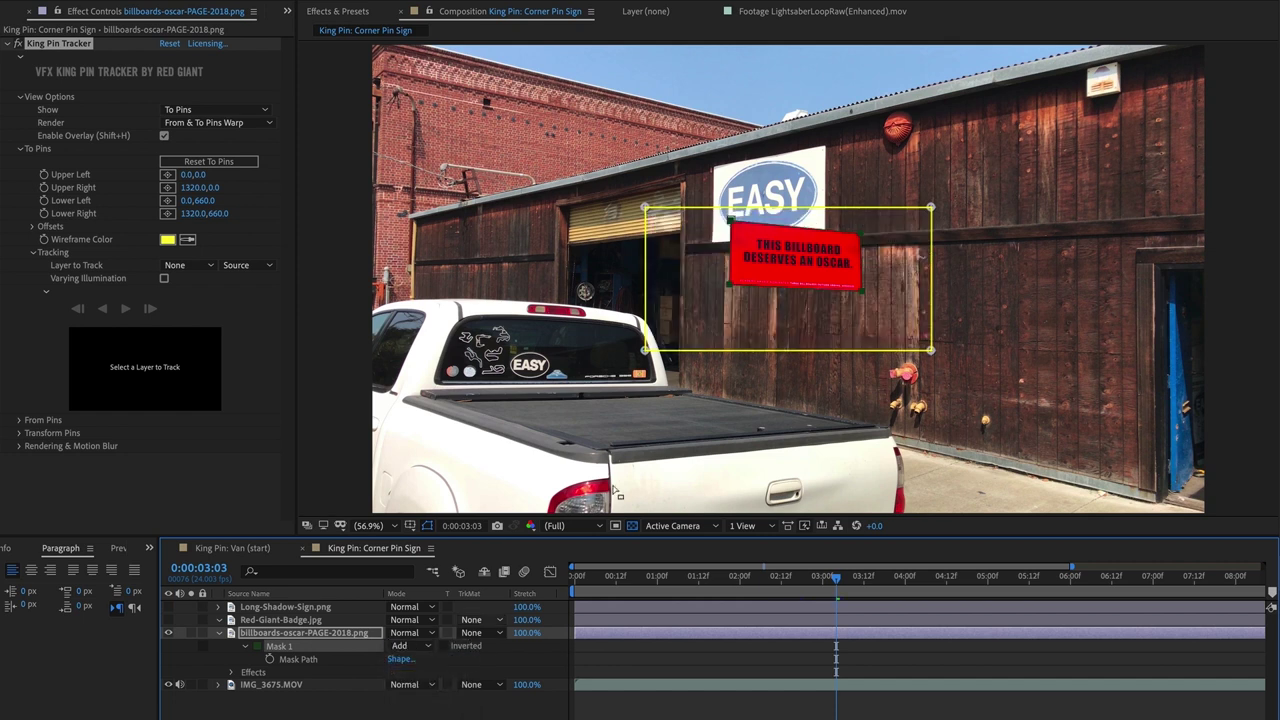
- Place the four To Pins on the EASY sign's corners: about 312, -186; 828, -286; 304, 162; and 826, 128
scroll(805, 175, up, 2)
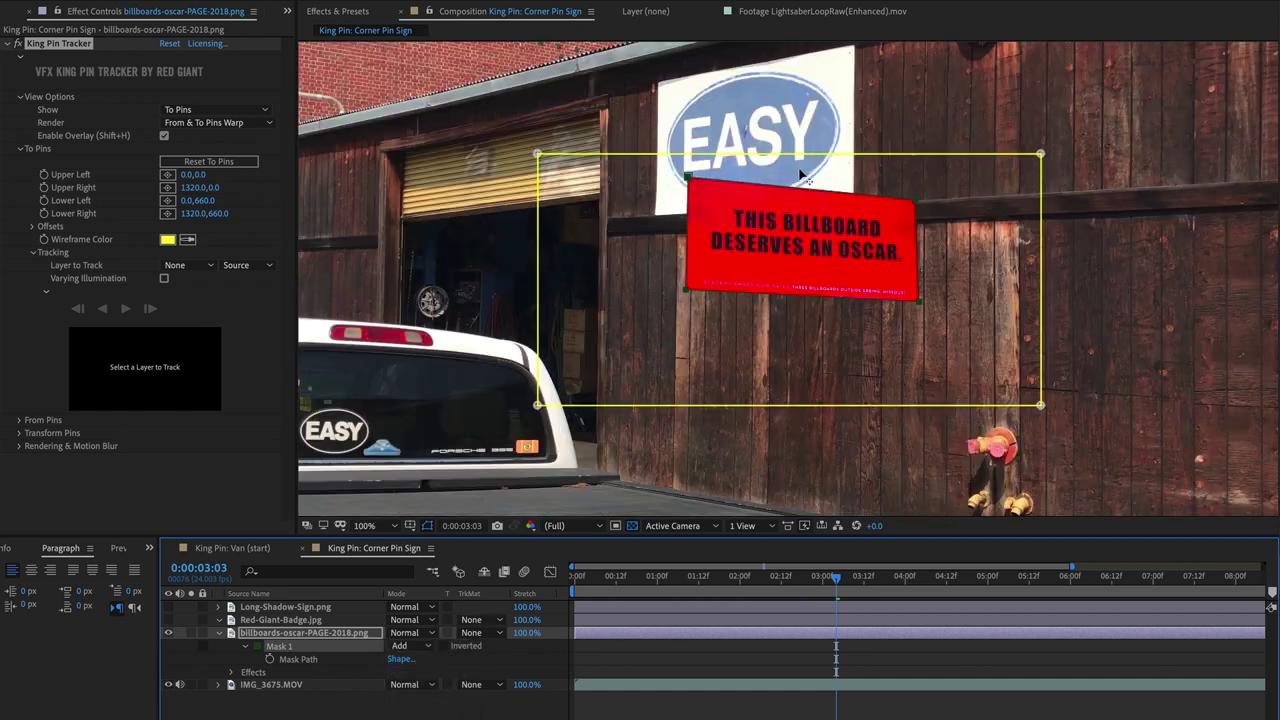
drag(538, 156, 653, 83)
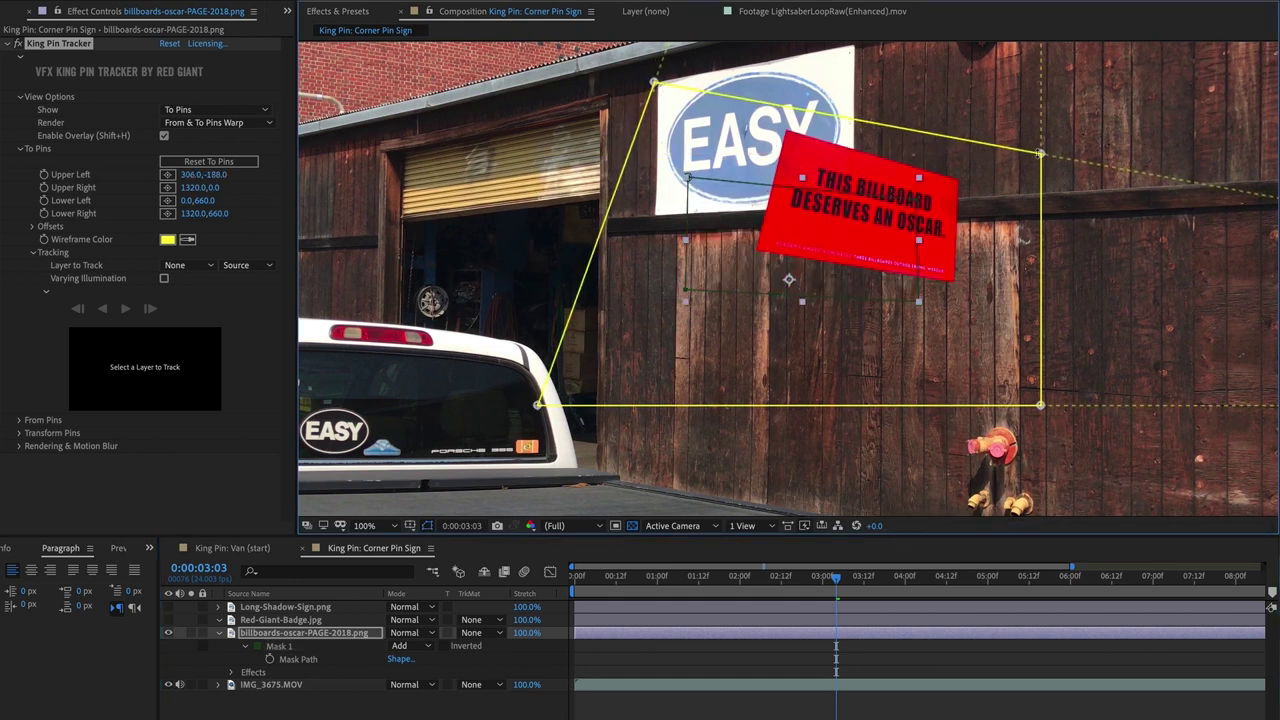
drag(1042, 157, 853, 46)
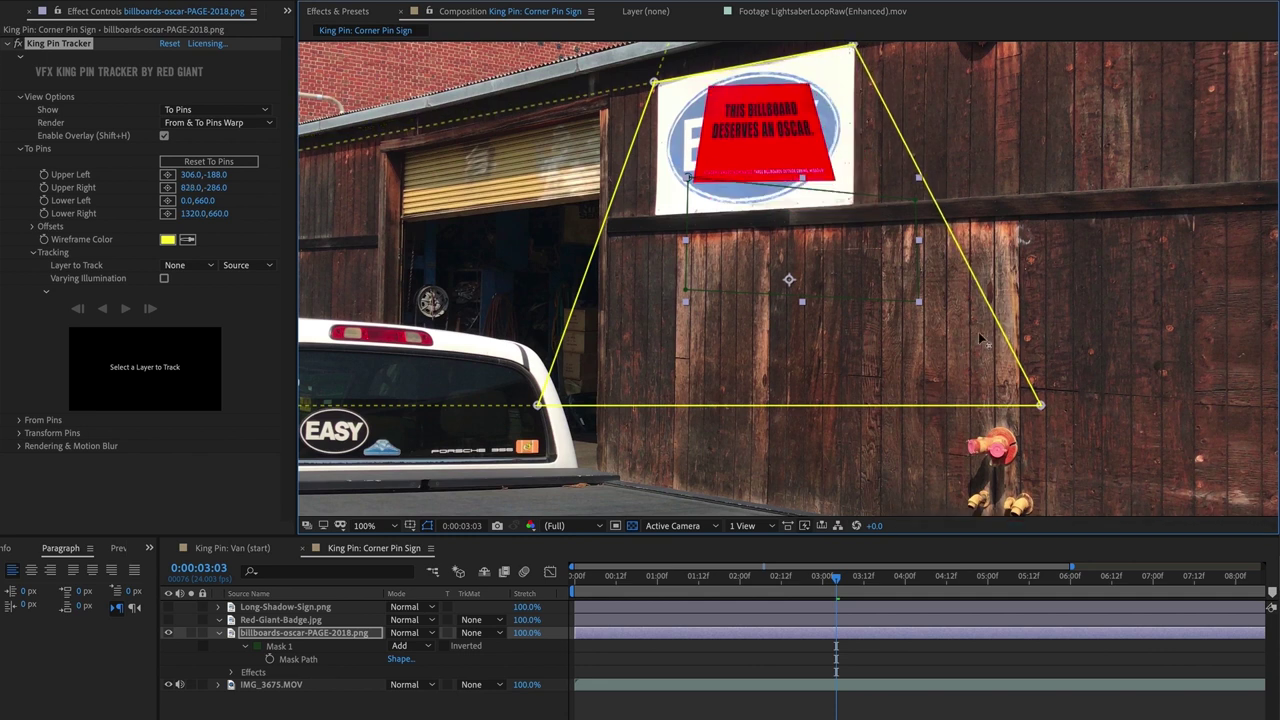
drag(1040, 404, 851, 203)
drag(538, 405, 652, 220)
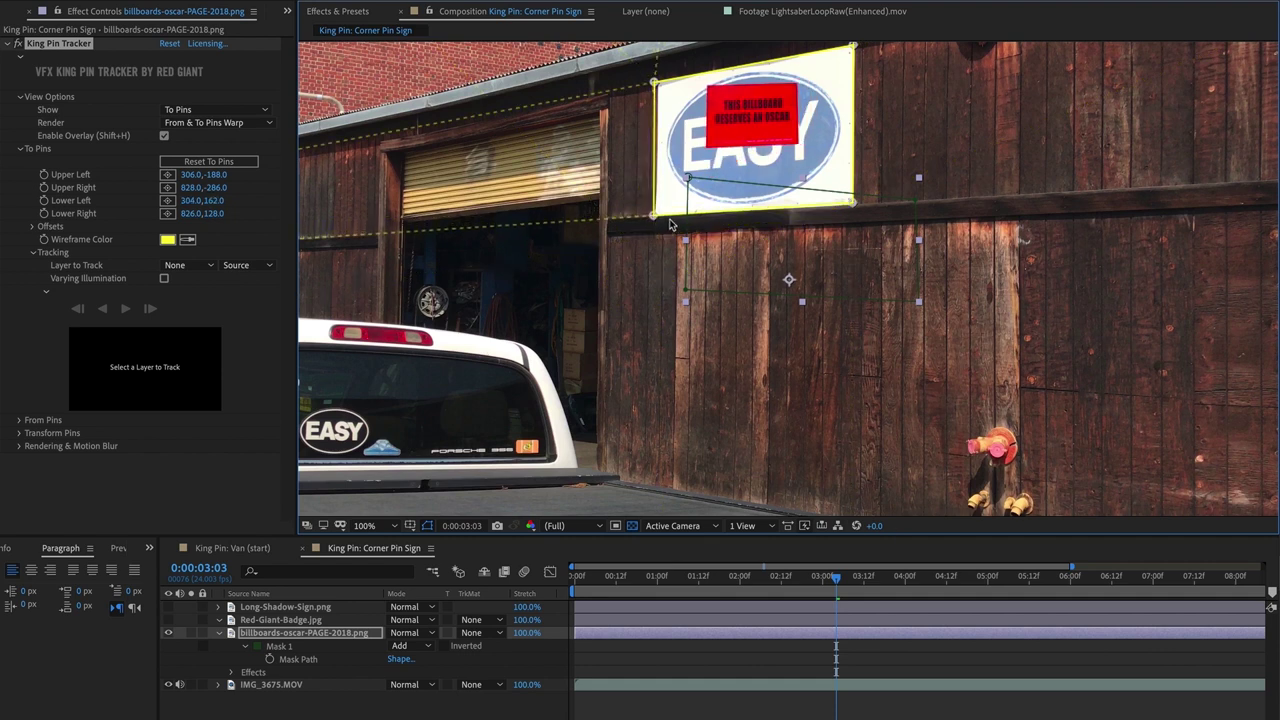
drag(655, 87, 659, 89)
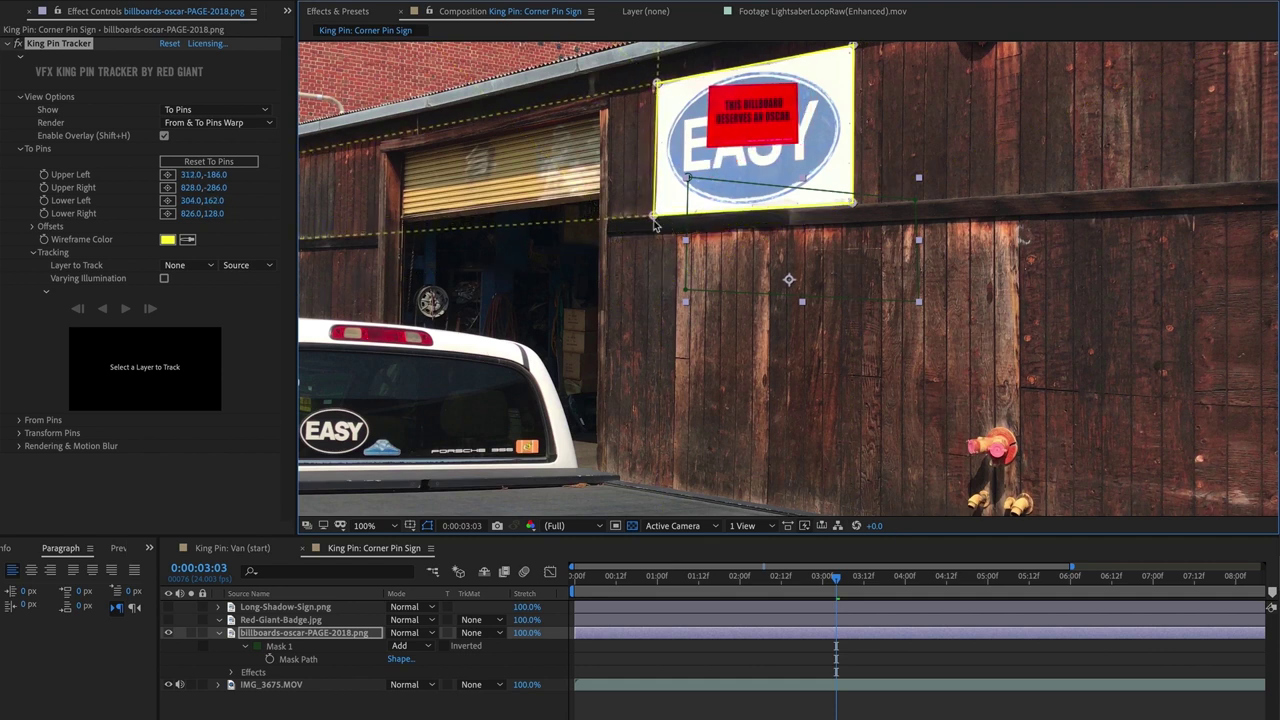
- Render the billboard in its Original state and show both the From & To Pins
click(196, 112)
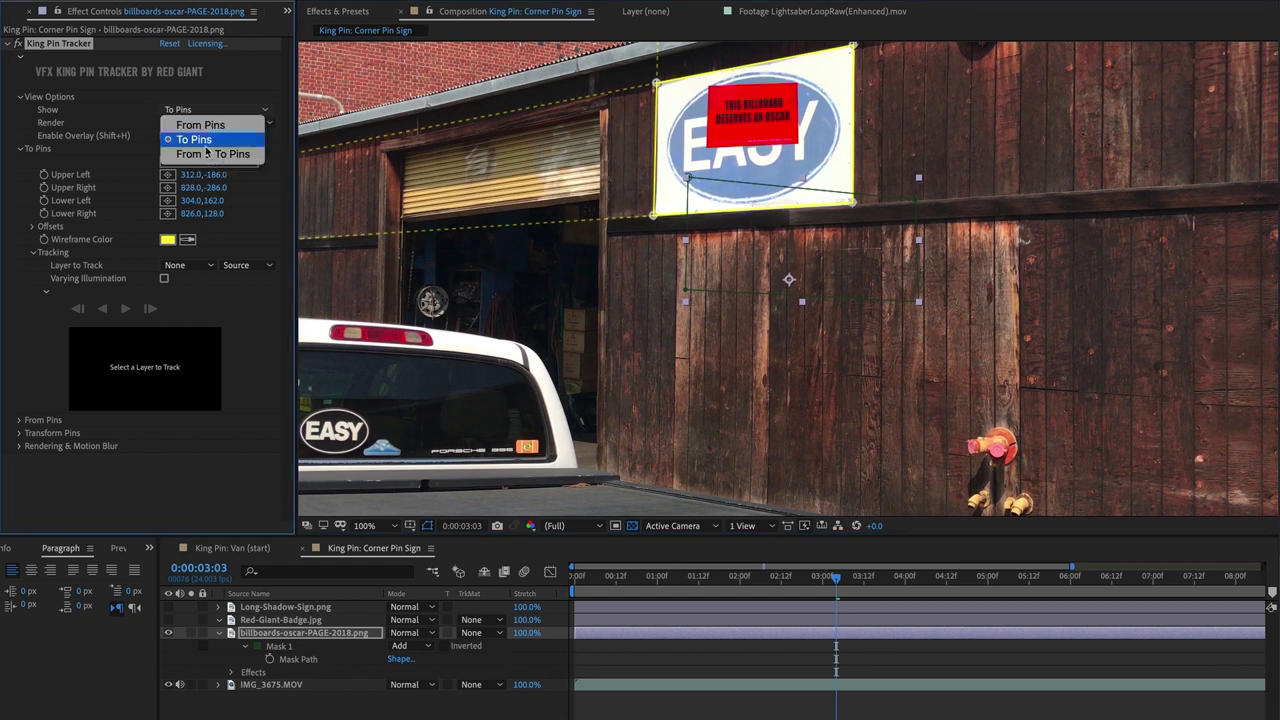
click(113, 163)
click(216, 123)
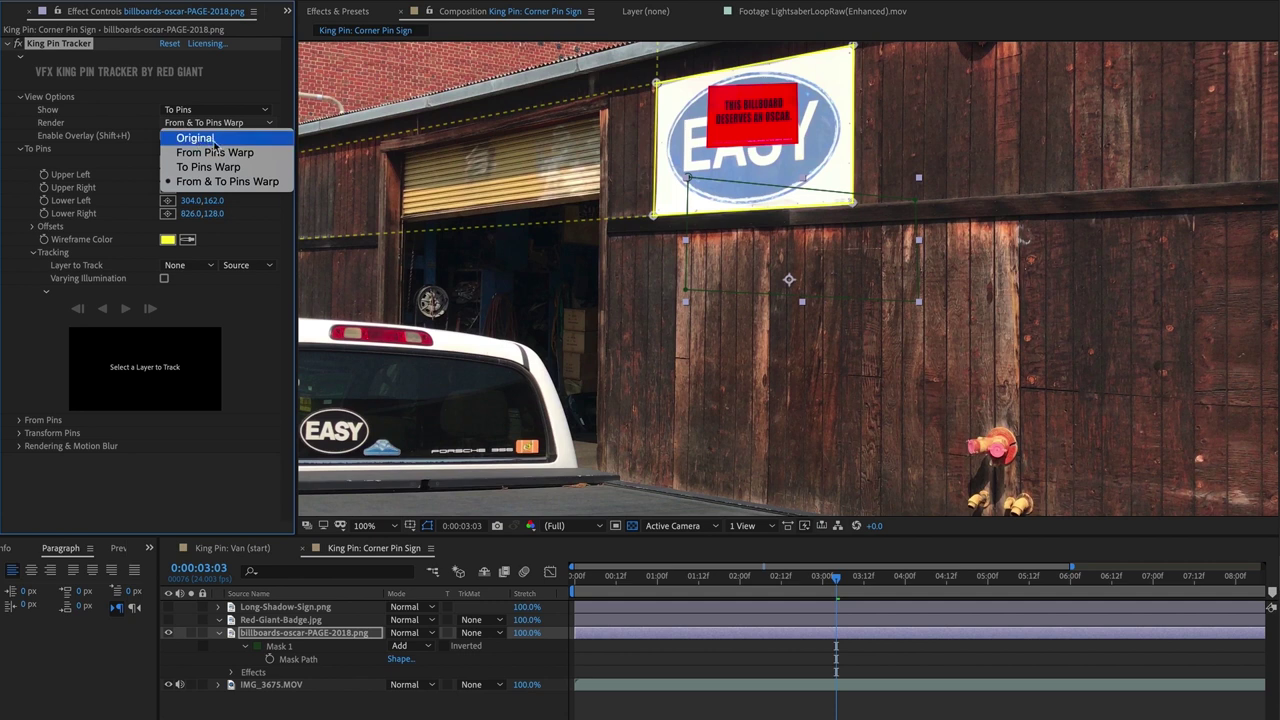
click(213, 144)
click(215, 110)
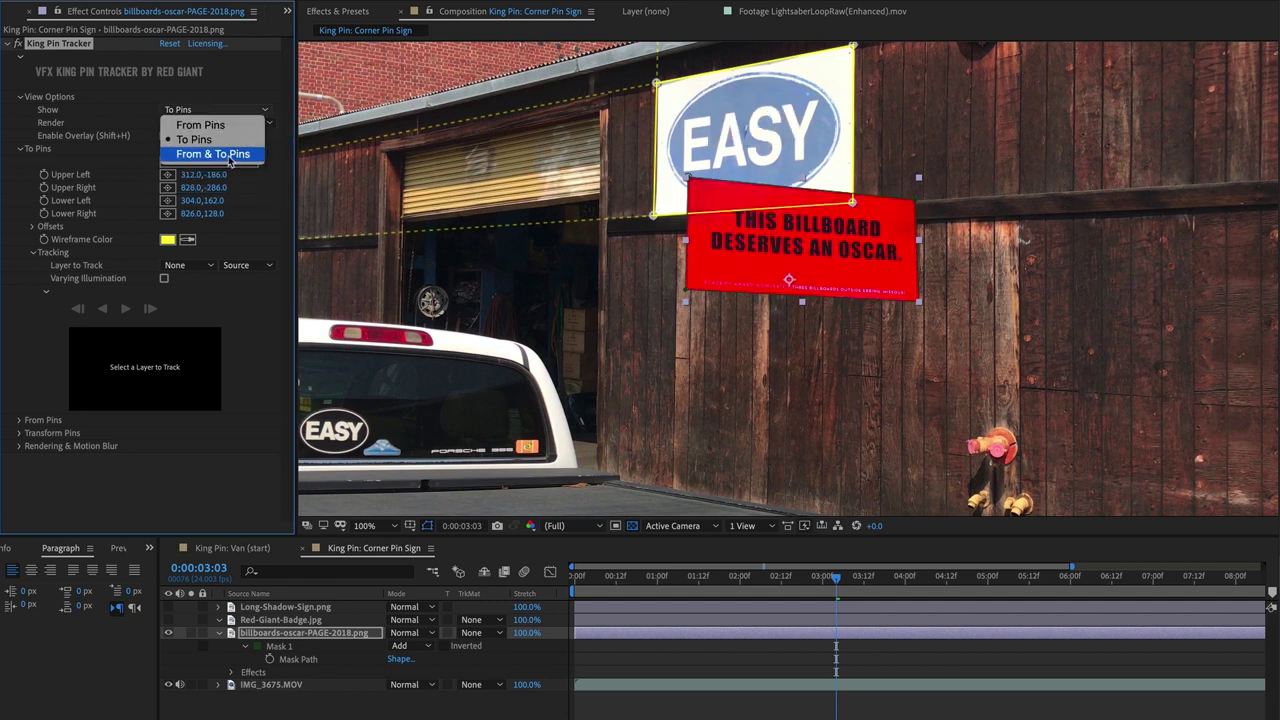
click(213, 154)
- Place the four From Pins on the red billboard's corners and set the render mode to From & To Pins Warp
drag(540, 155, 687, 180)
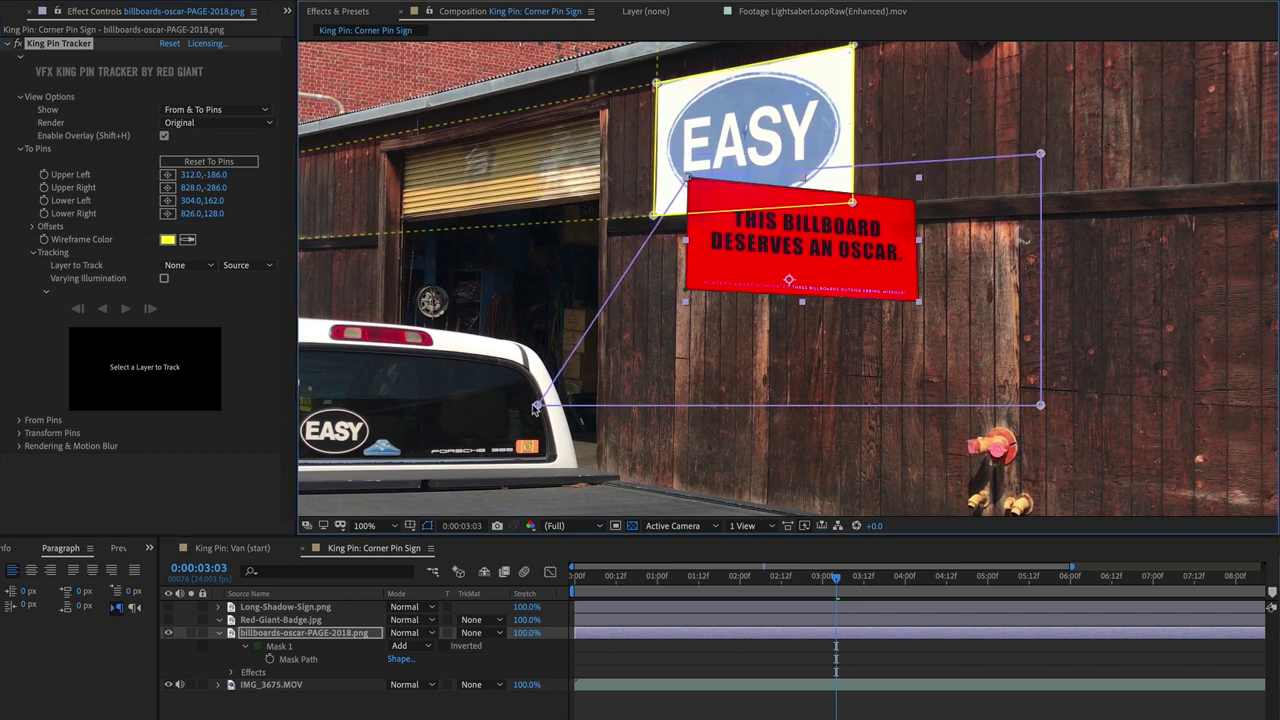
drag(540, 405, 686, 292)
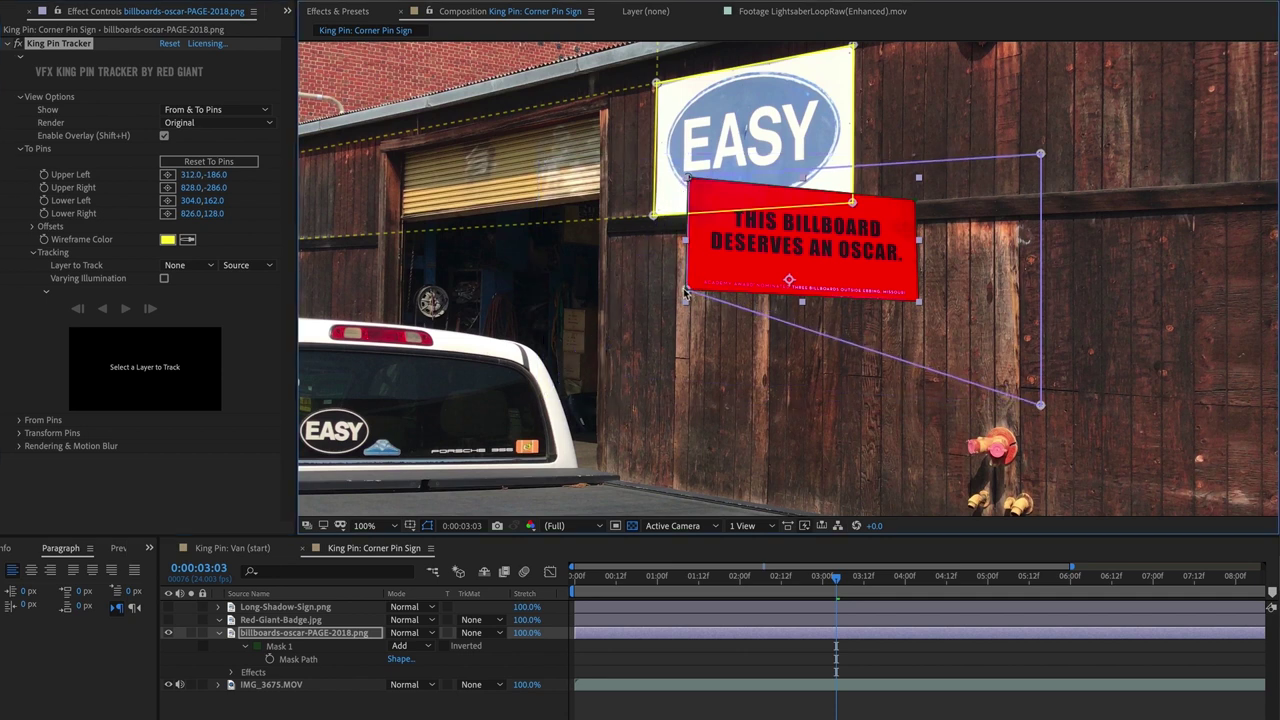
drag(1041, 155, 913, 202)
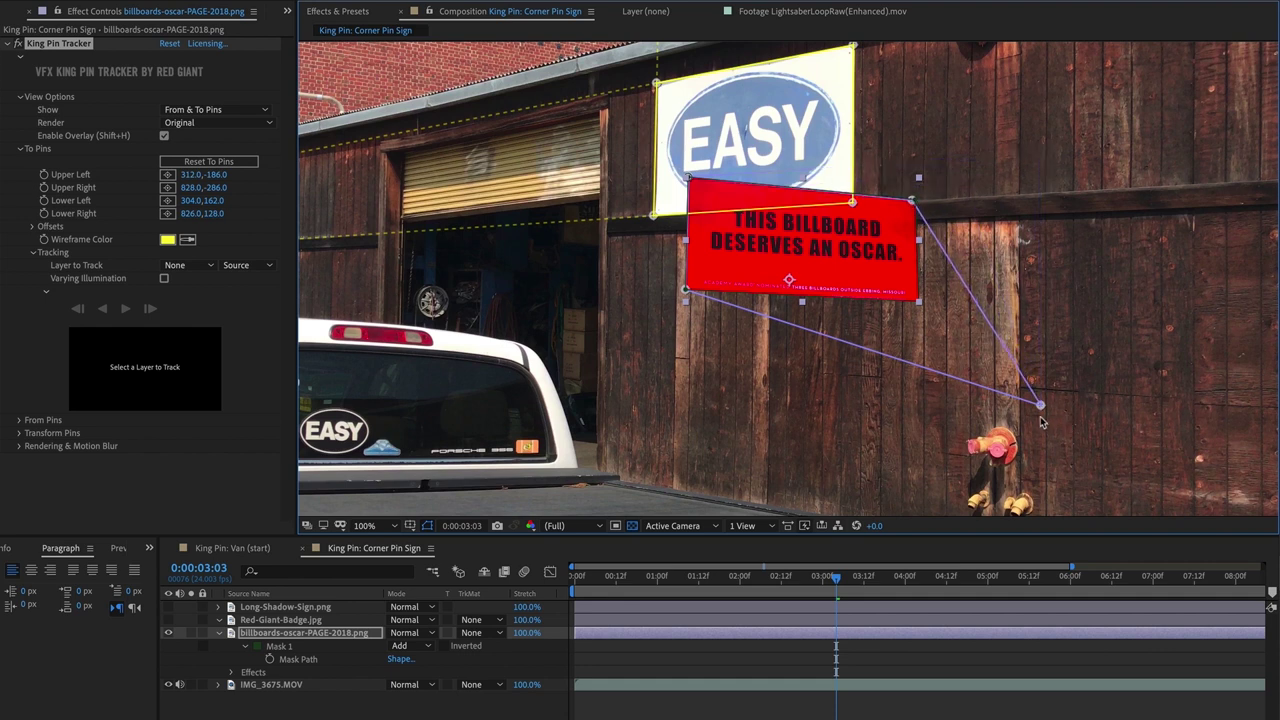
drag(1041, 407, 917, 305)
drag(913, 203, 914, 203)
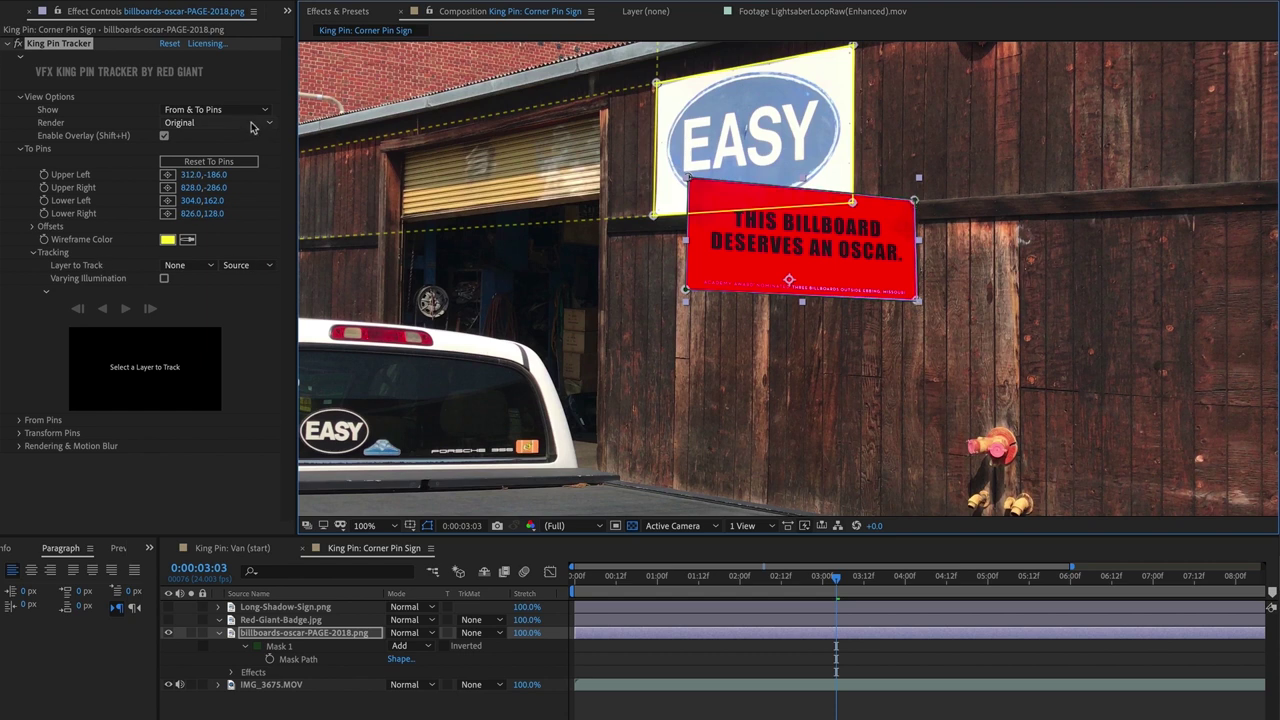
click(215, 122)
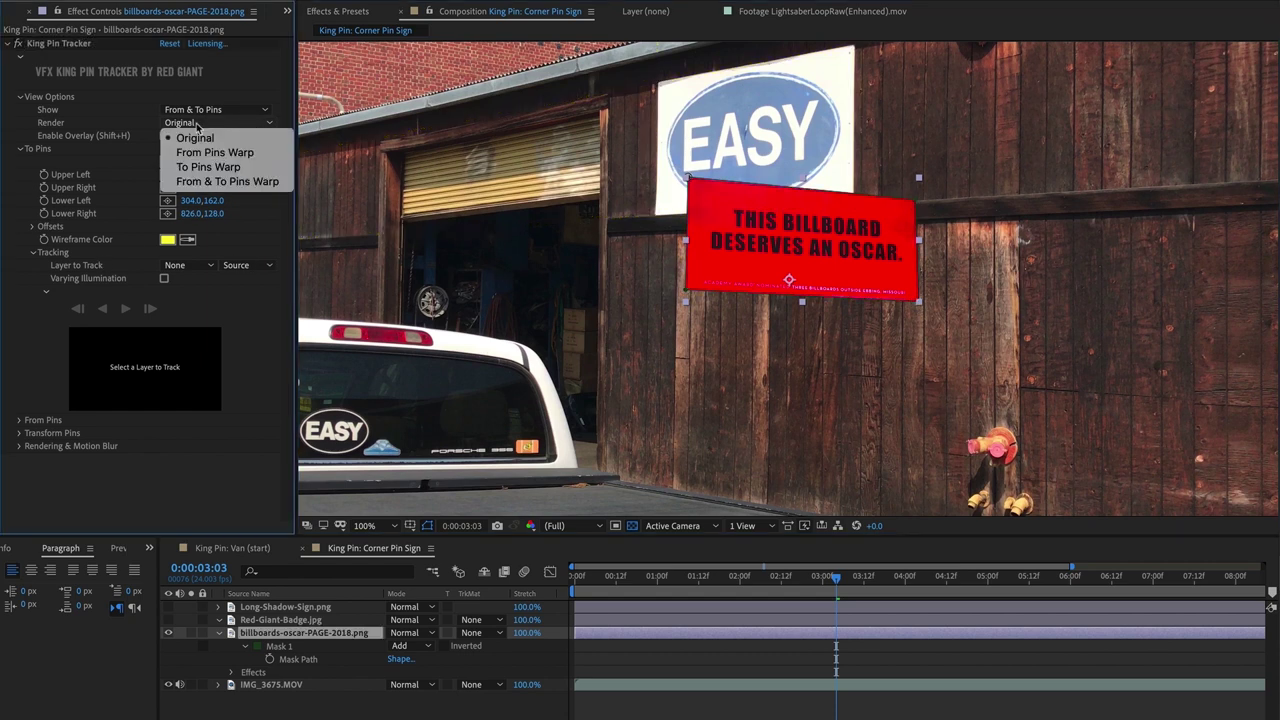
click(227, 181)
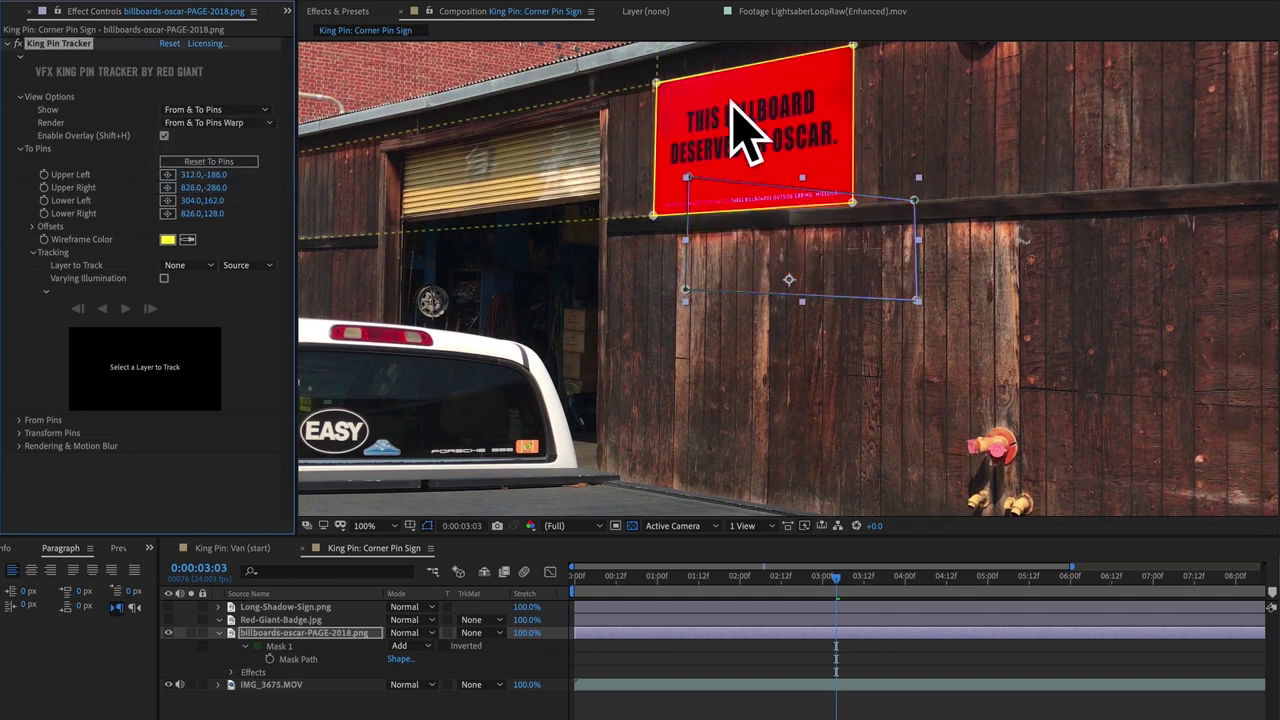
- Track the To Pins backward on IMG_3675.MOV to 0:00:02:11 and check the tracked billboard at 0:00:02:19
click(206, 267)
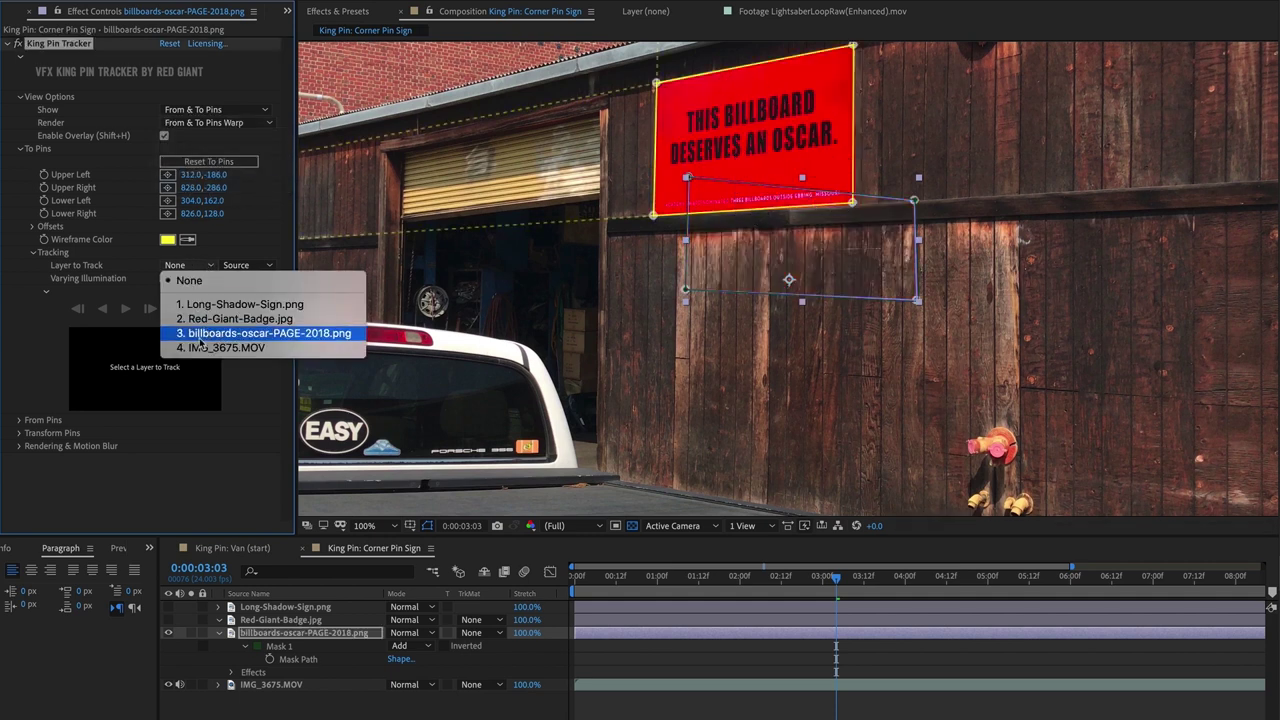
click(213, 348)
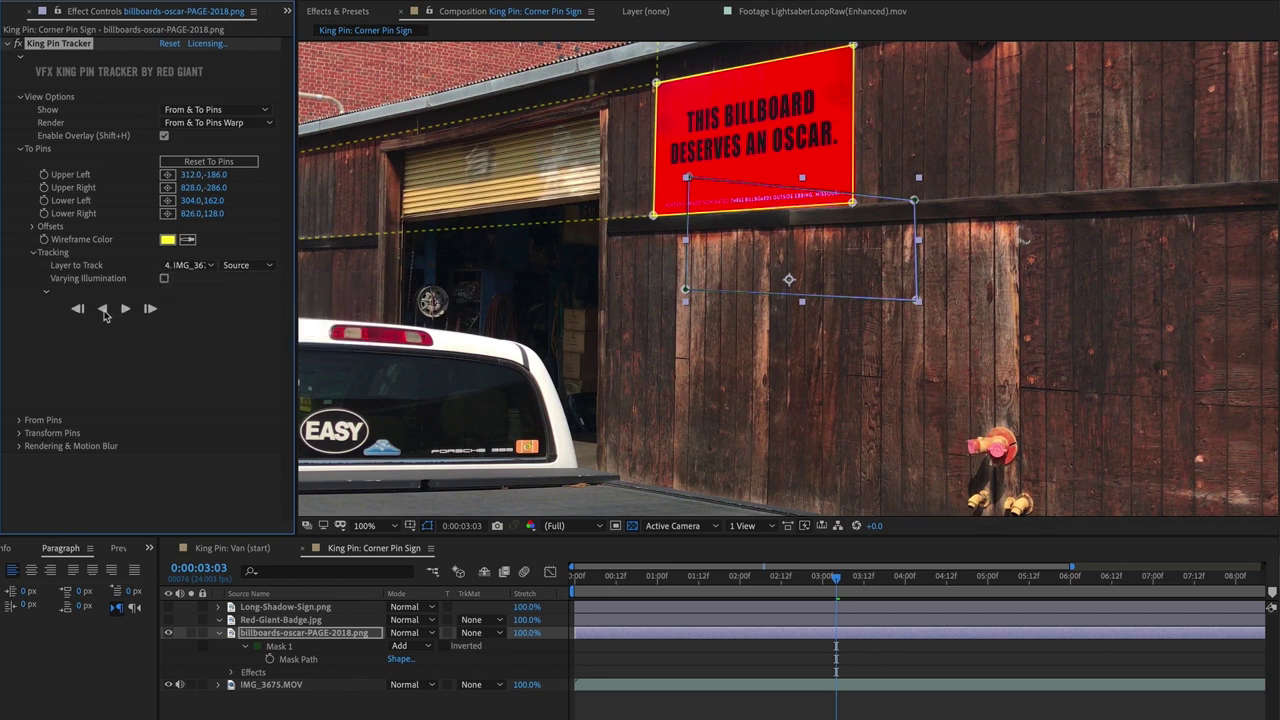
click(102, 310)
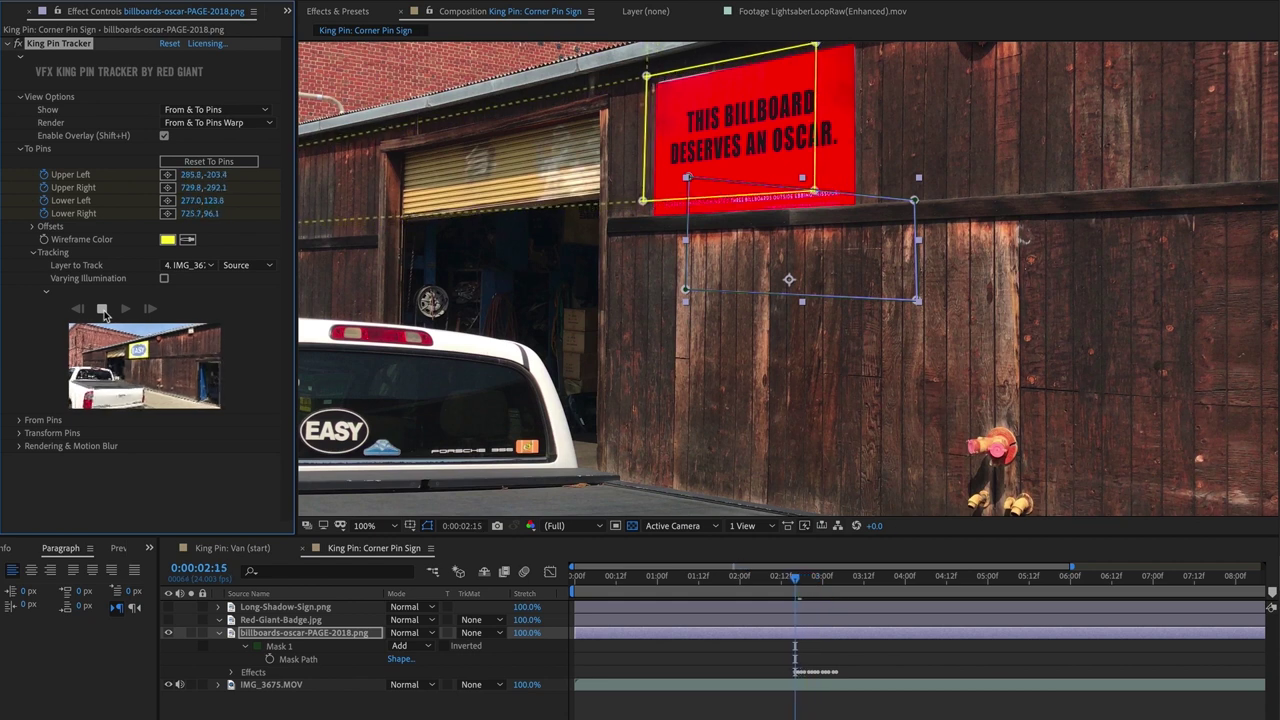
click(101, 313)
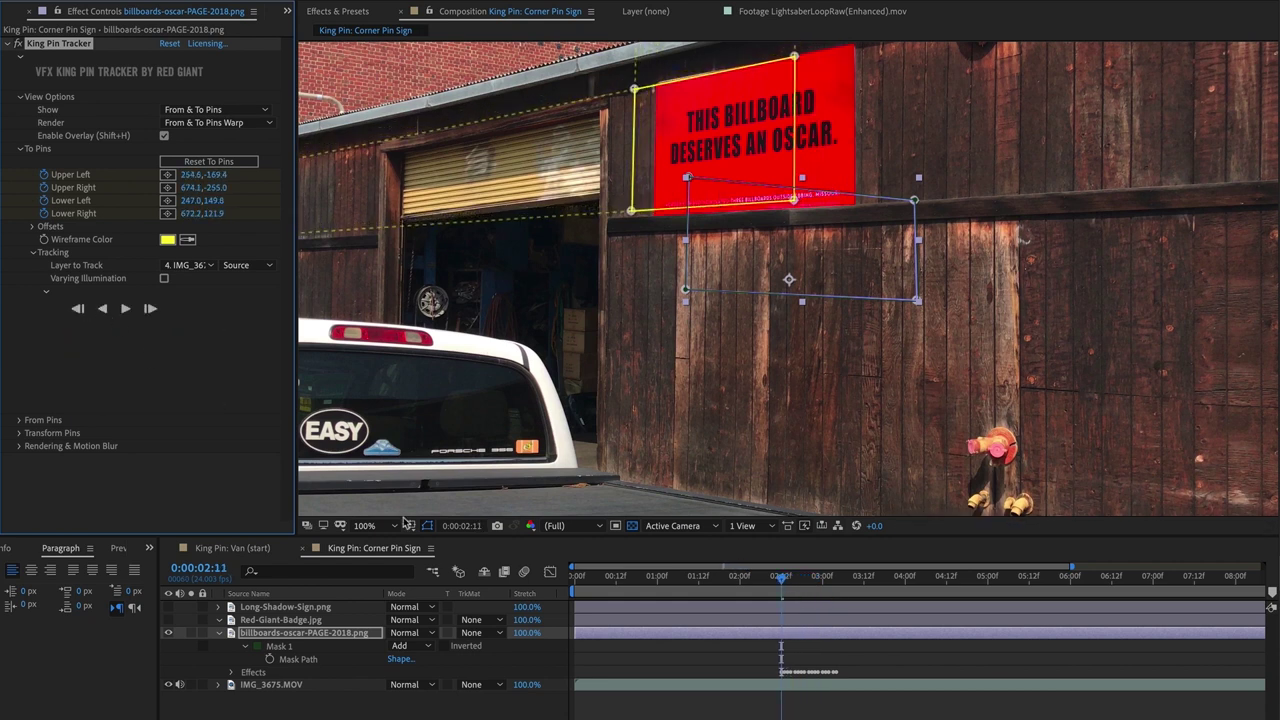
mouse_move(797, 582)
mouse_down()
mouse_move(815, 585)
mouse_move(785, 583)
mouse_move(818, 585)
mouse_move(775, 583)
mouse_move(808, 585)
mouse_up()
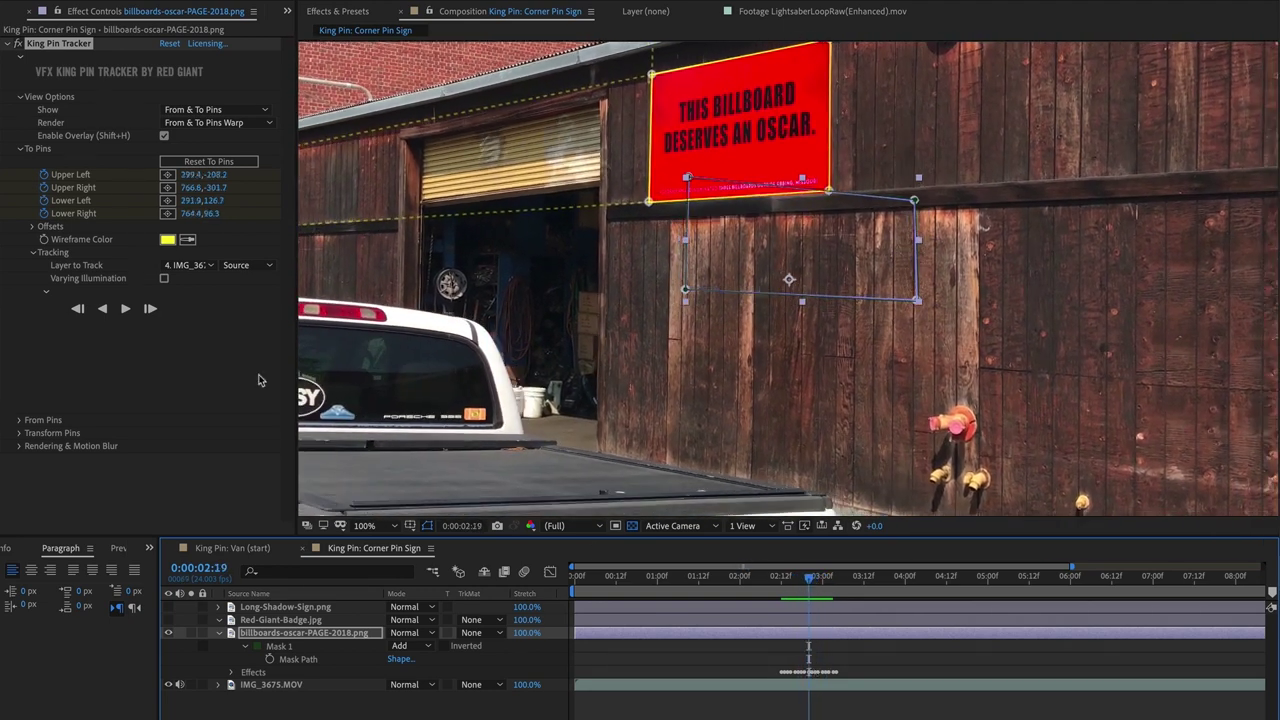
- Offset the tracked billboard beside the EASY sign with Transform Pins: Translate X 198 and Scale 83
click(19, 433)
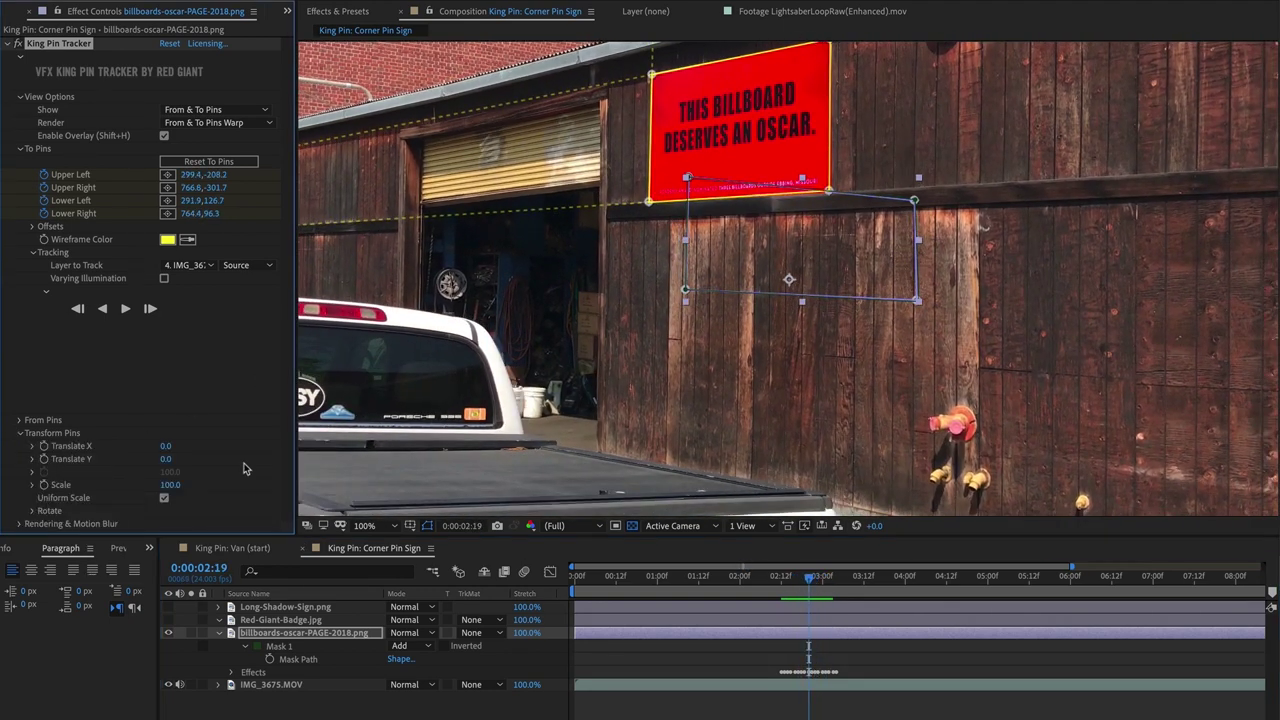
drag(200, 460, 168, 449)
click(168, 449)
text(198)
key(Return)
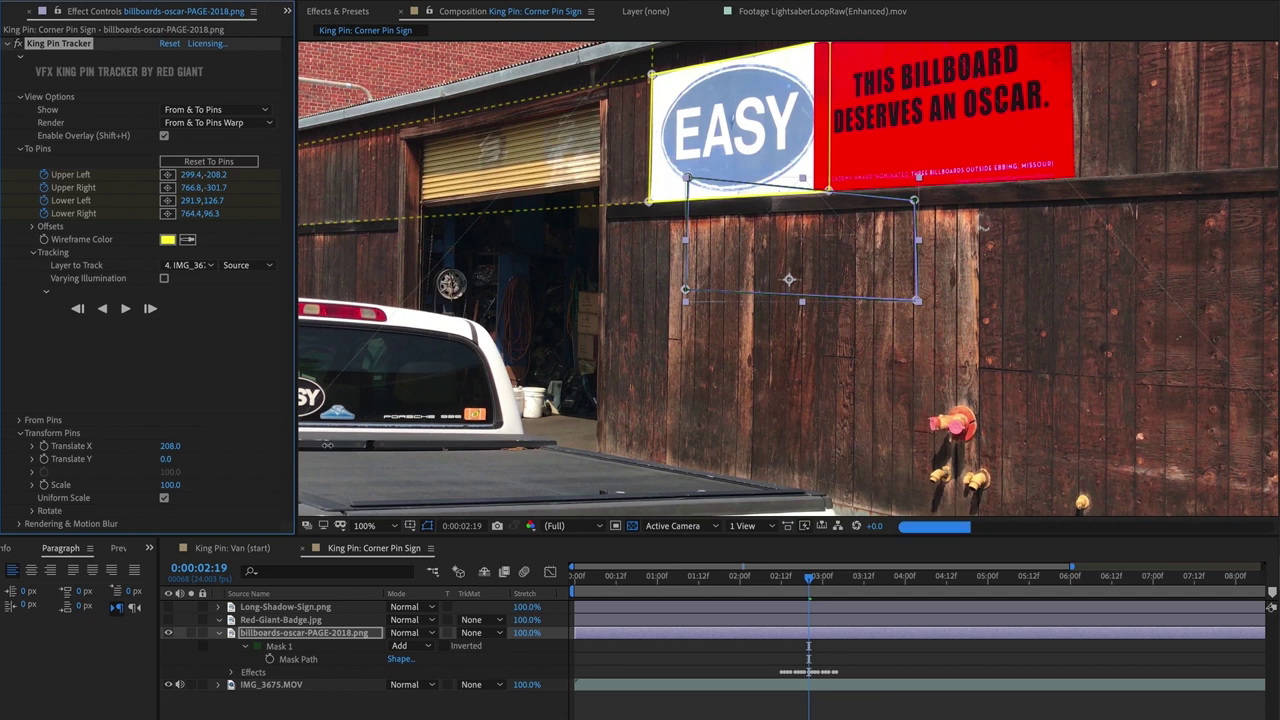
click(170, 484)
key(Return)
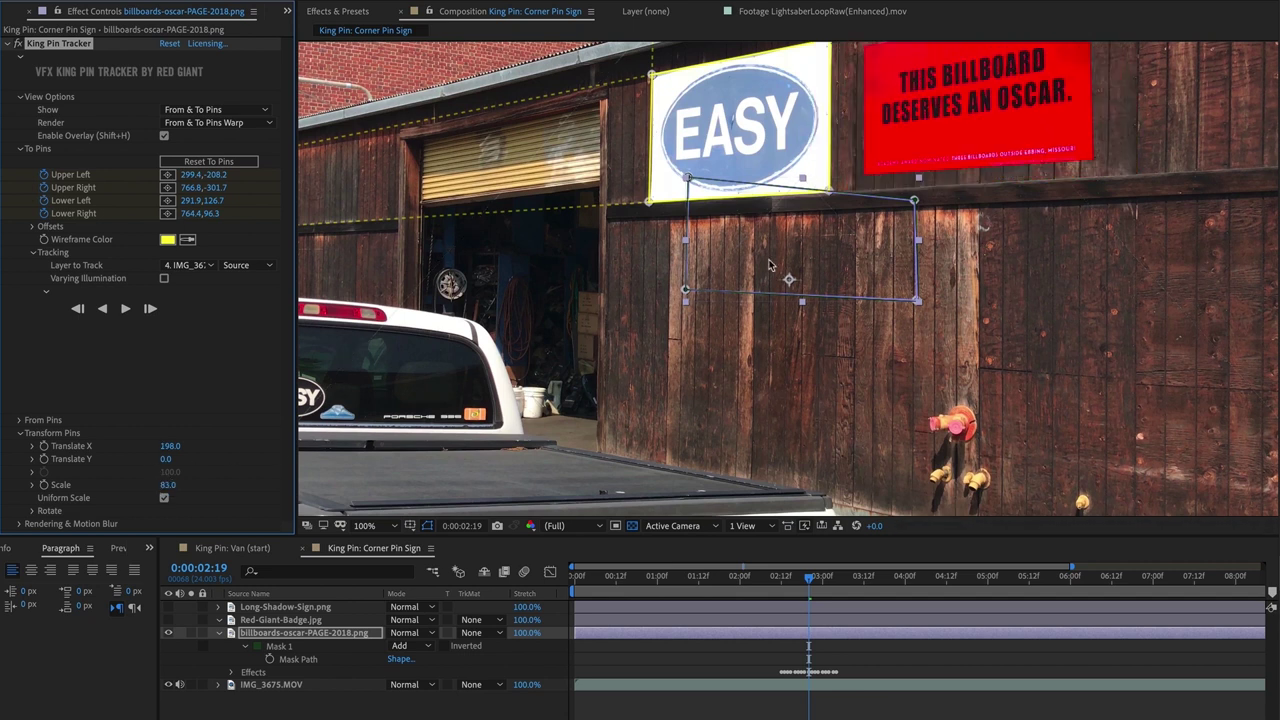
- Check the offset billboard against the moving footage up to 0:00:02:23 and look at the available render modes
drag(620, 176, 548, 244)
drag(758, 587, 823, 587)
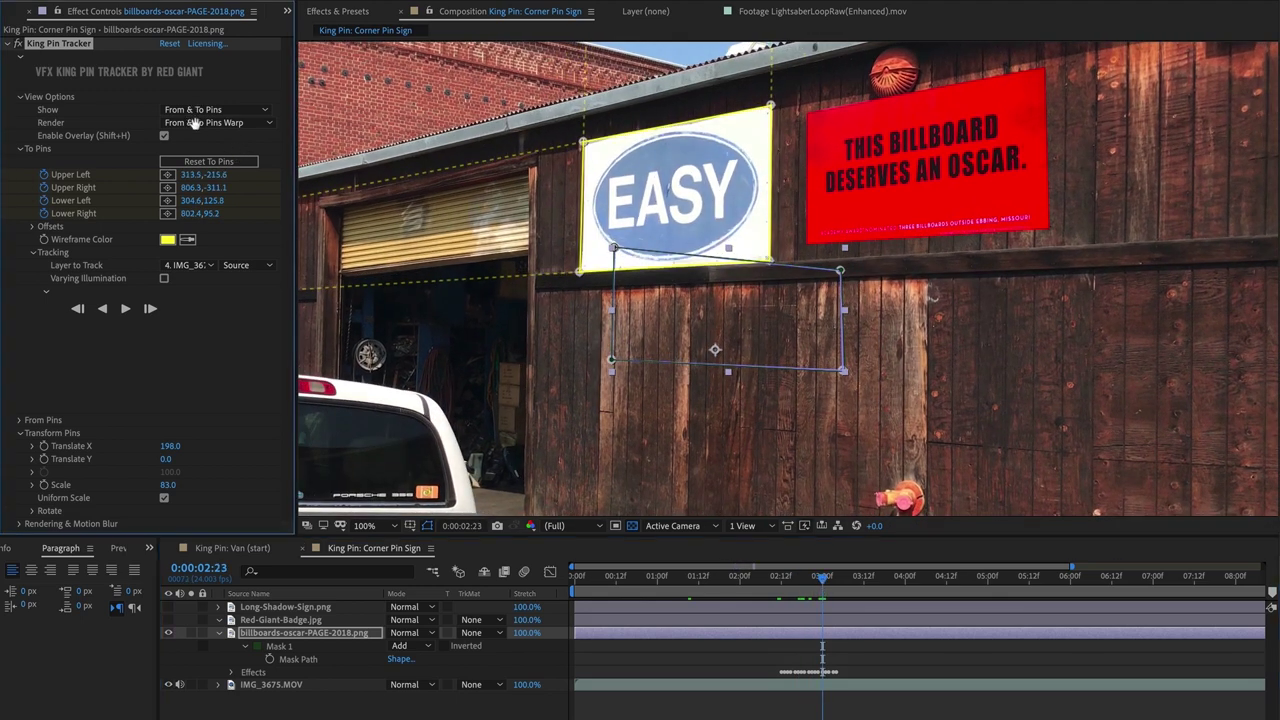
click(195, 121)
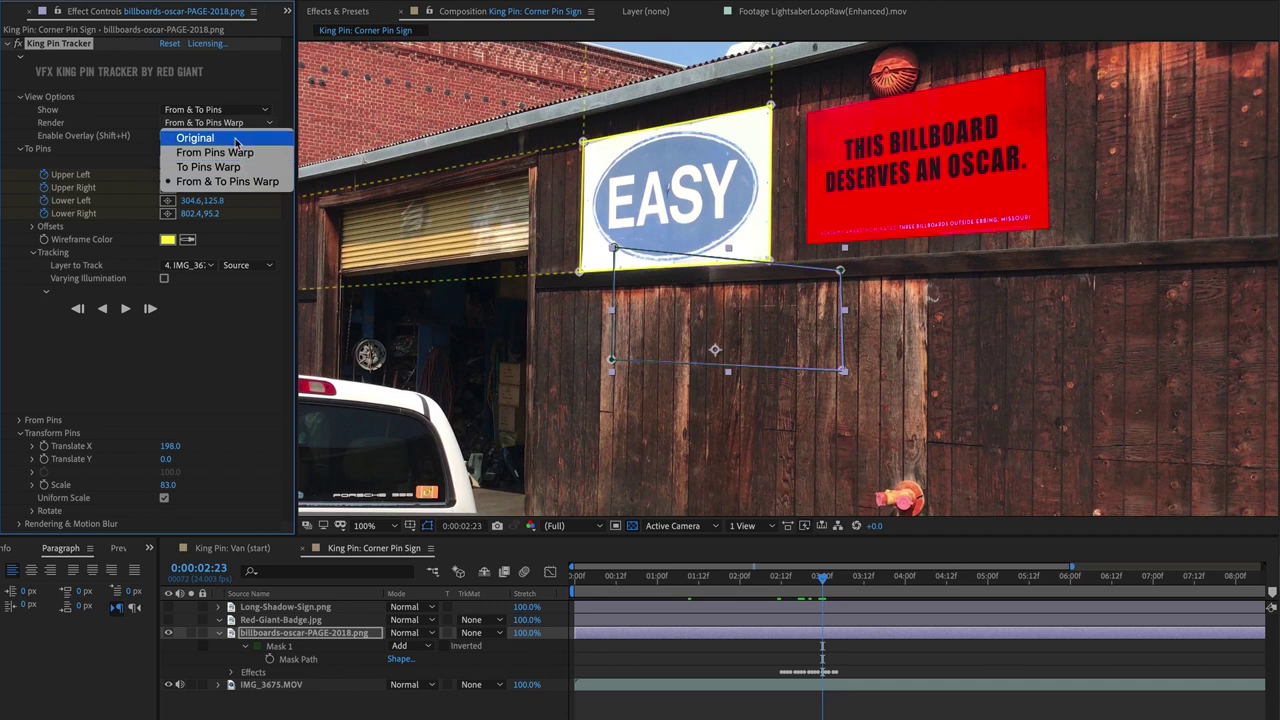
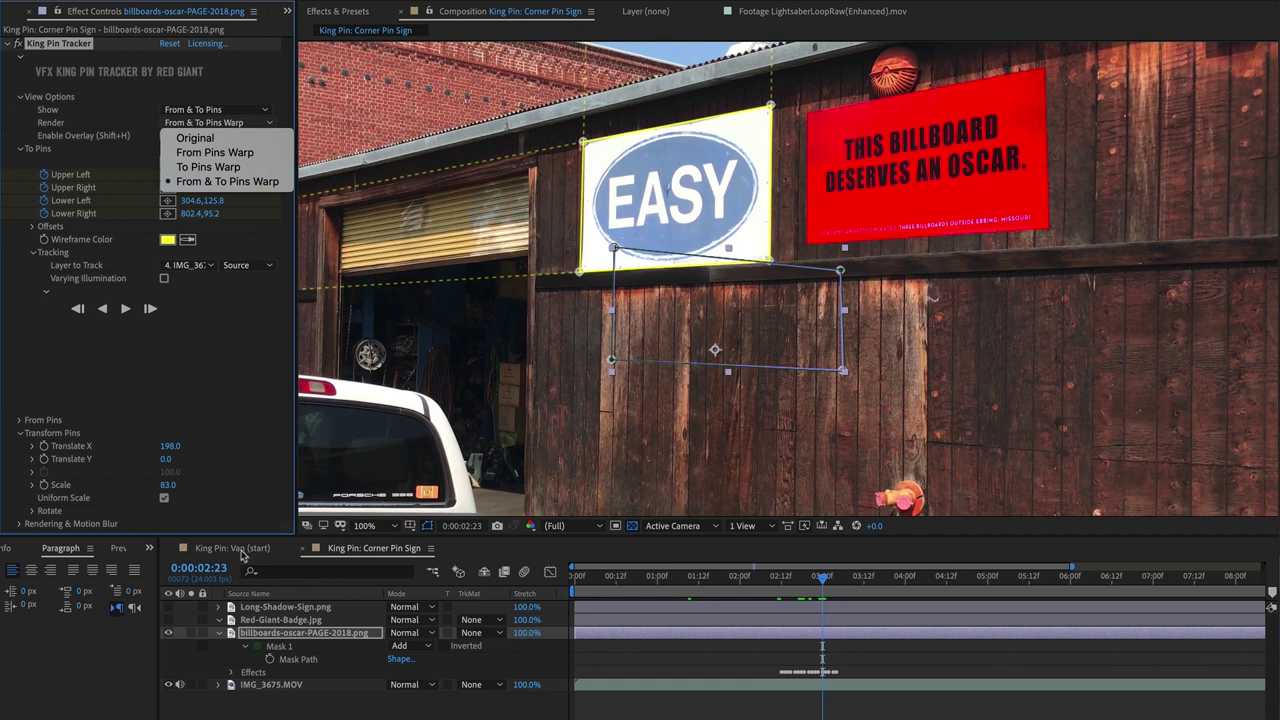
key(Escape)
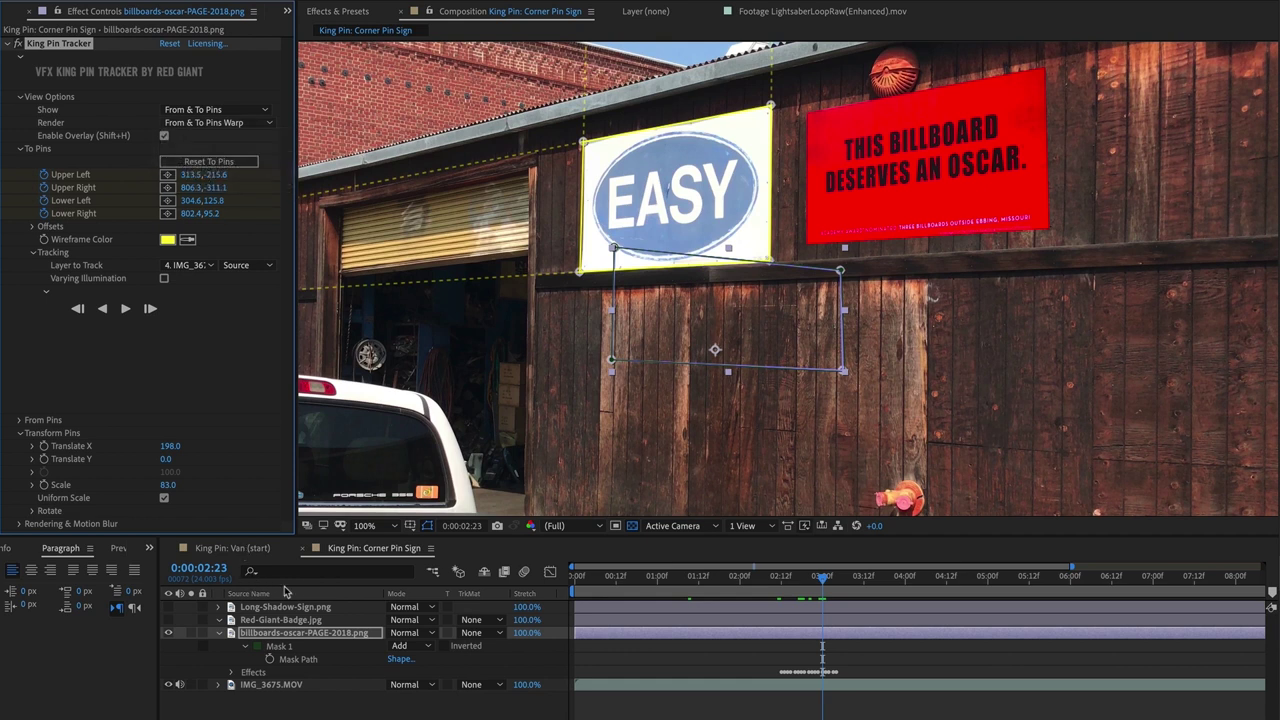
- Switch to the King Pin: Van (start) composition and review the van footage through to 0:00:02:03
click(229, 548)
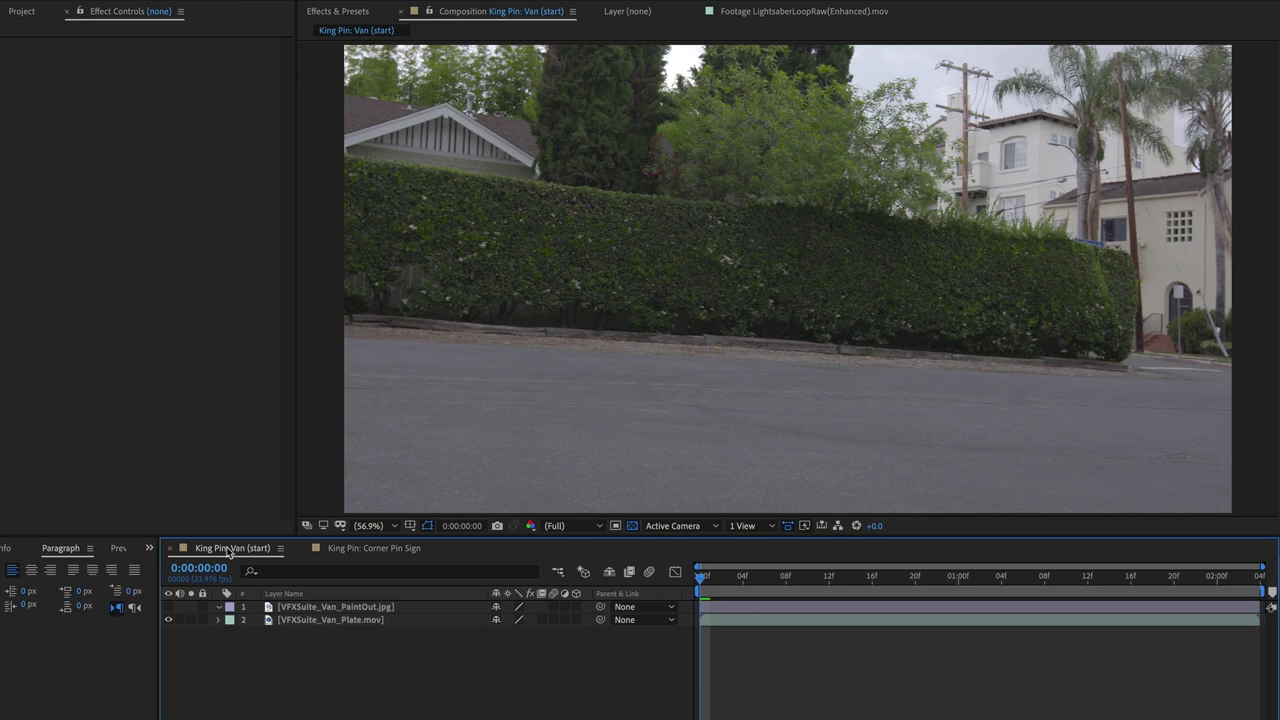
drag(748, 578, 1067, 594)
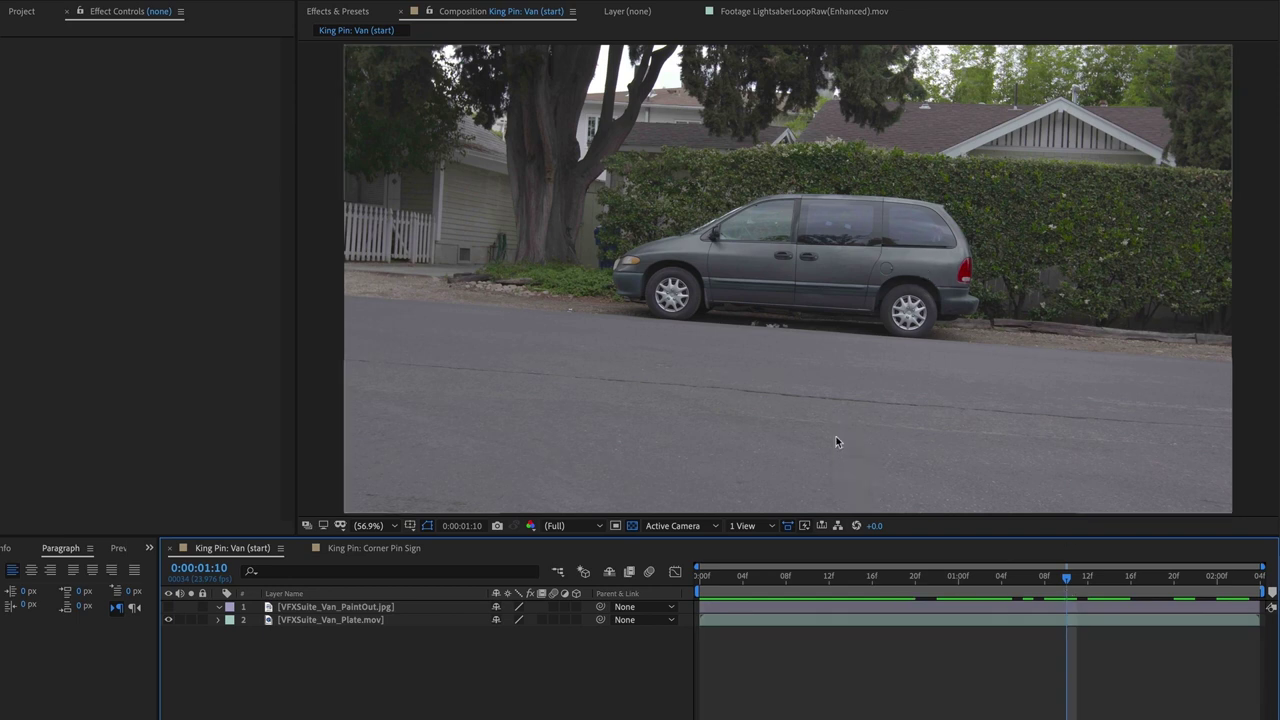
click(712, 579)
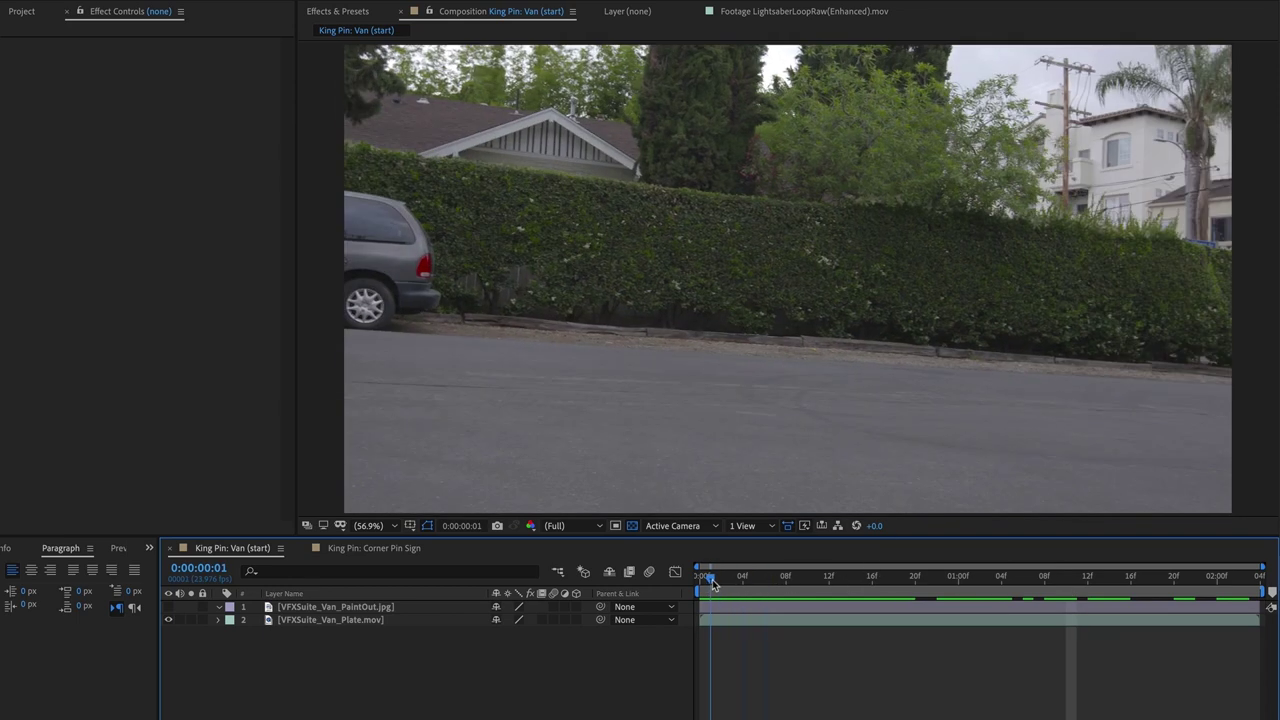
drag(716, 579, 1097, 583)
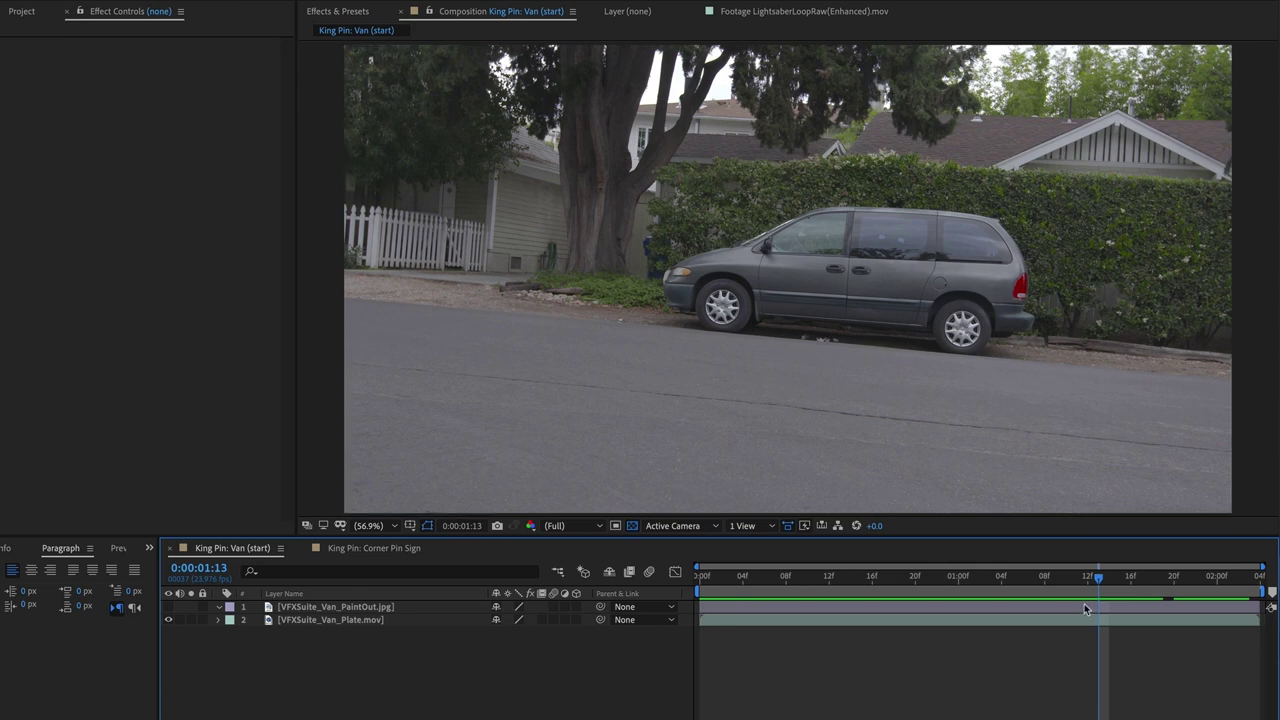
key(space)
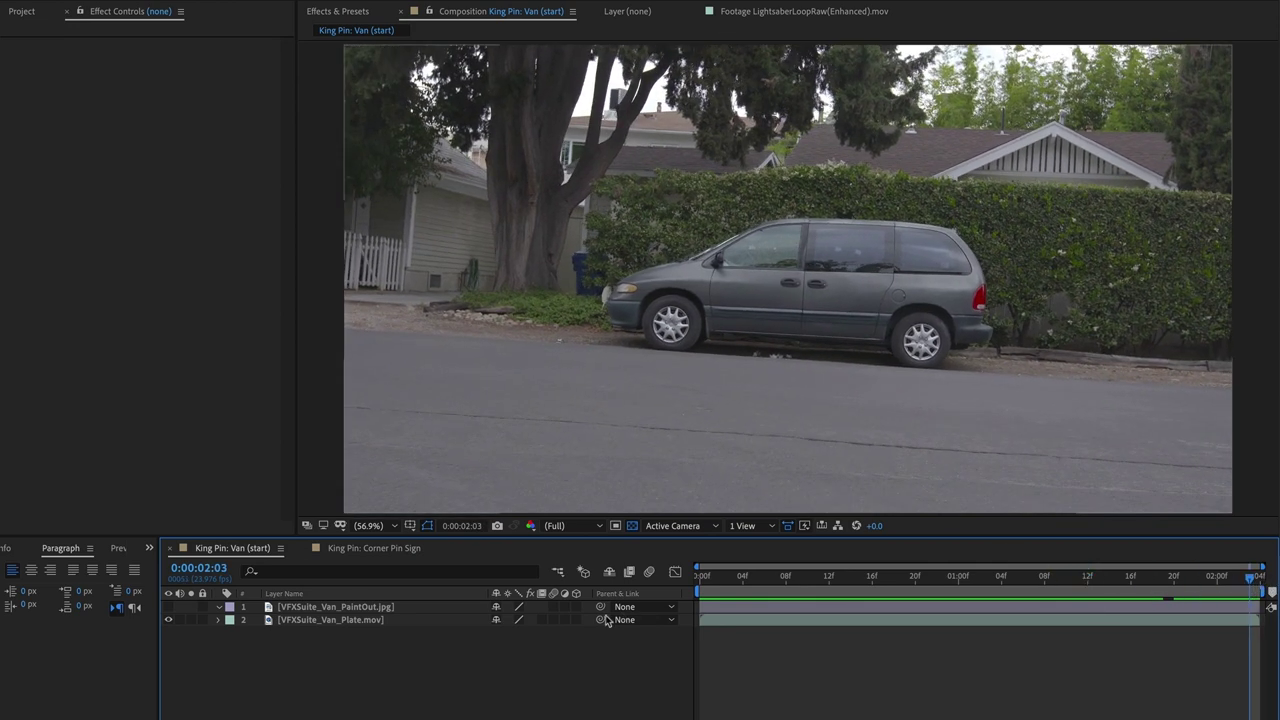
- Examine the VFXSuite_Van_PaintOut.jpg patch alone and over the van plate, and leave the layer hidden
click(281, 608)
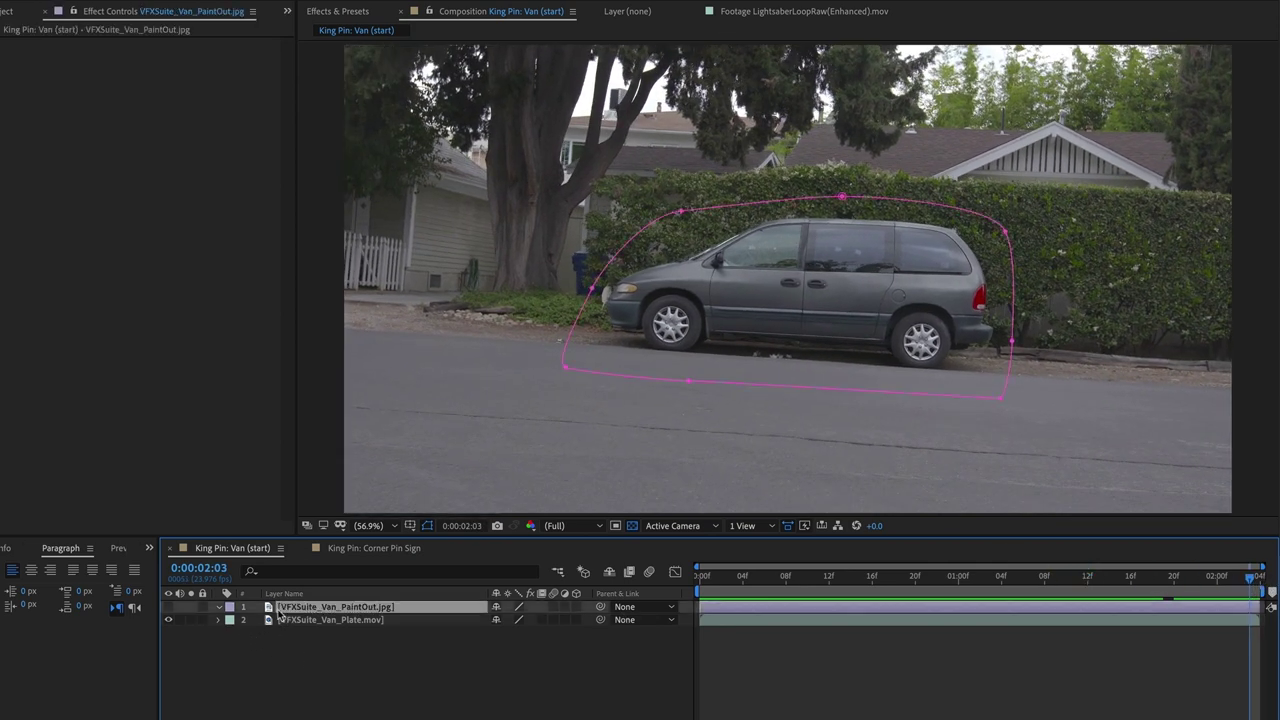
click(191, 607)
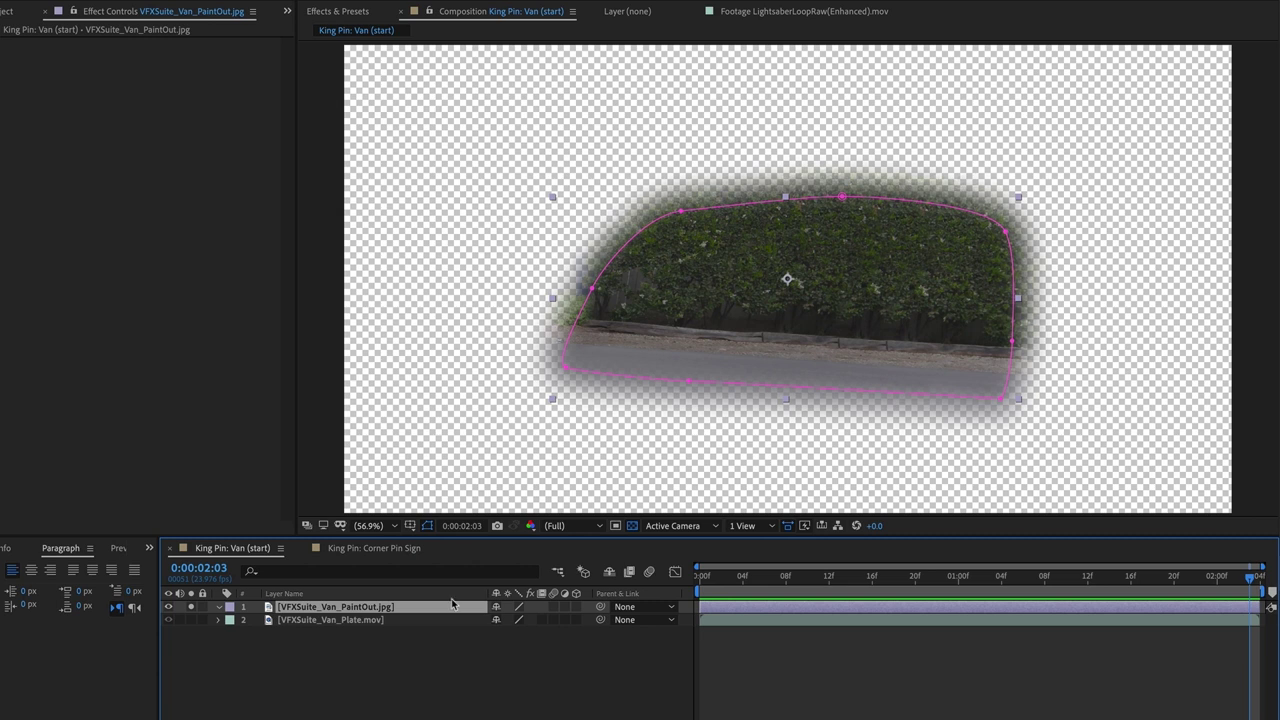
click(191, 607)
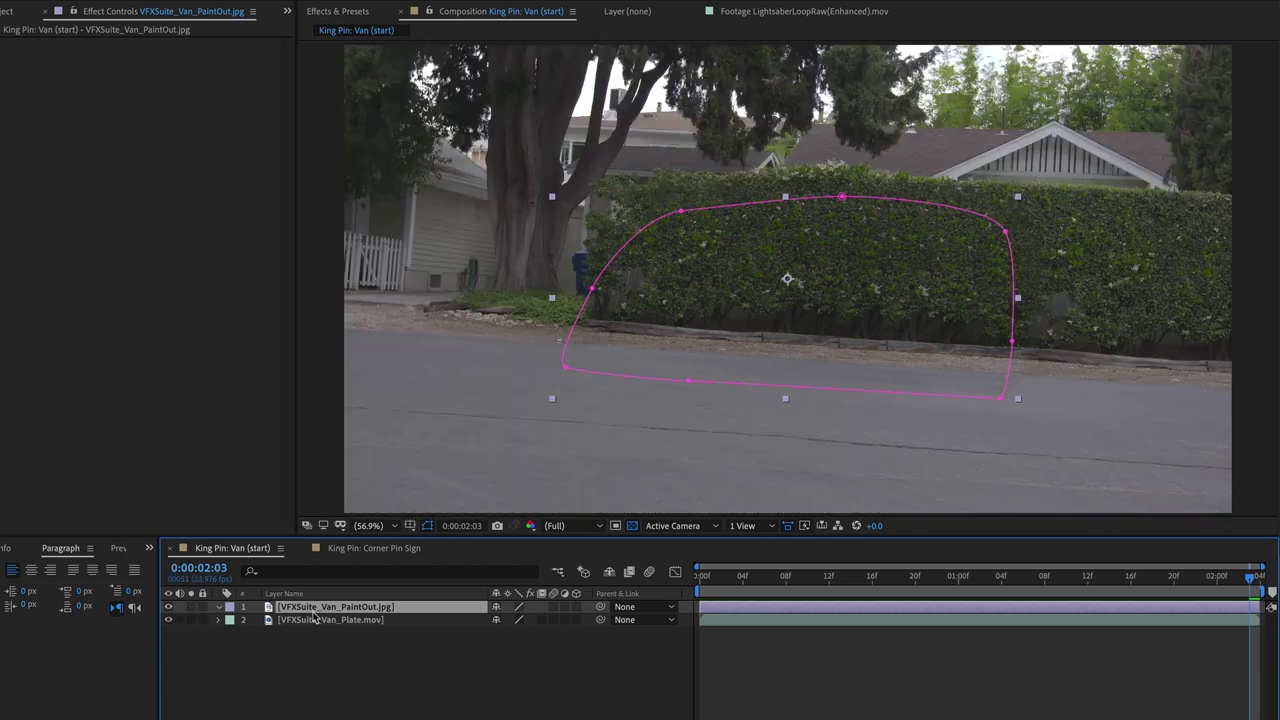
click(168, 608)
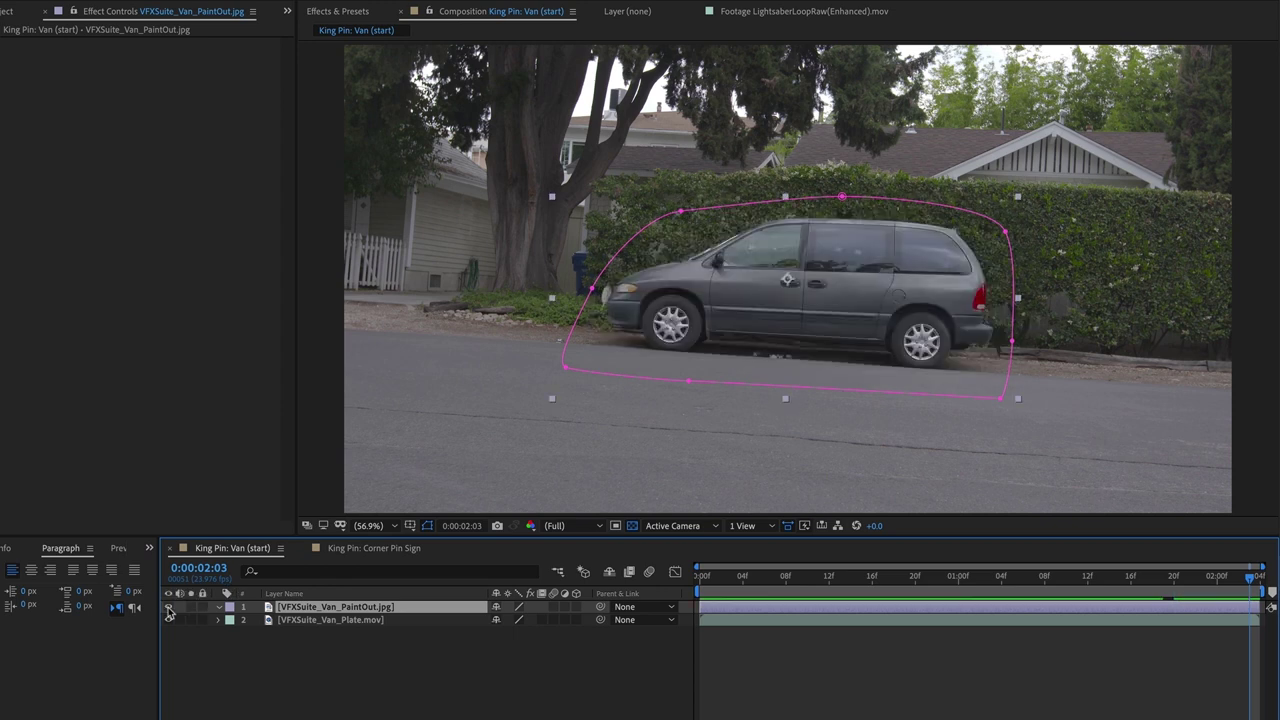
- Compare the van plate with and without the VFXSuite_Van_PaintOut.jpg patch, leaving the patch layer visible
click(168, 608)
click(168, 608)
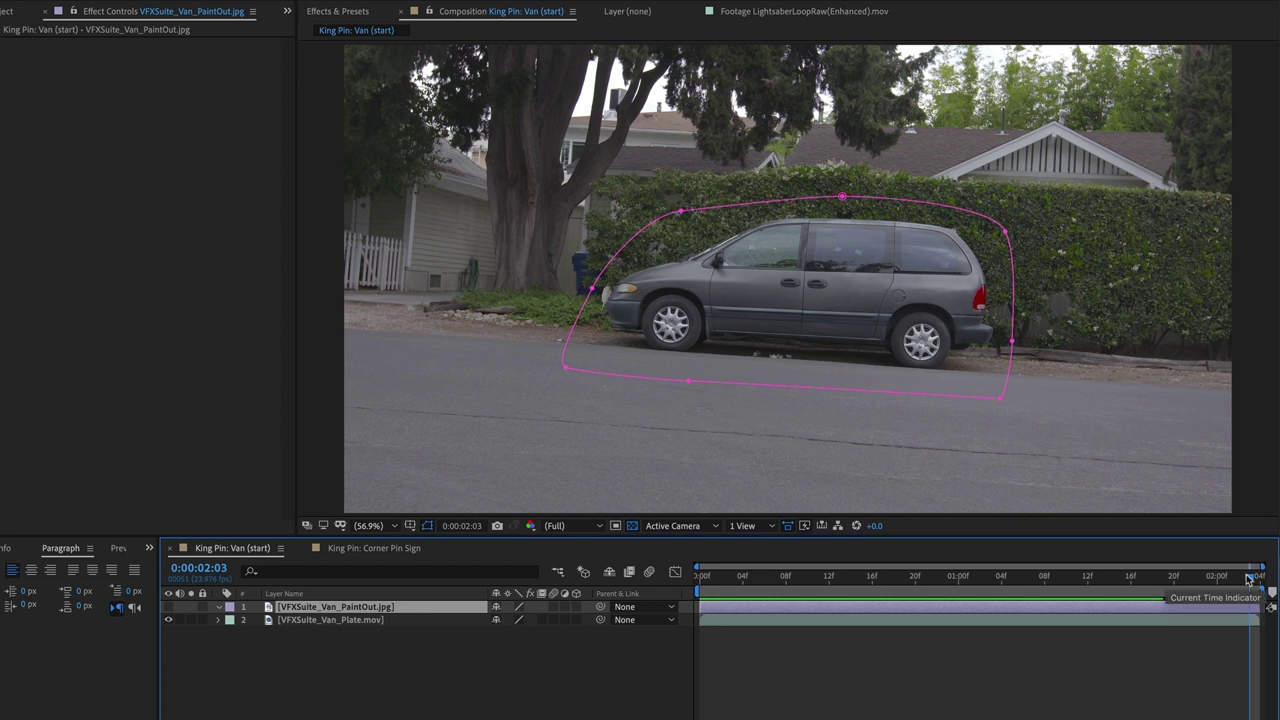
click(168, 607)
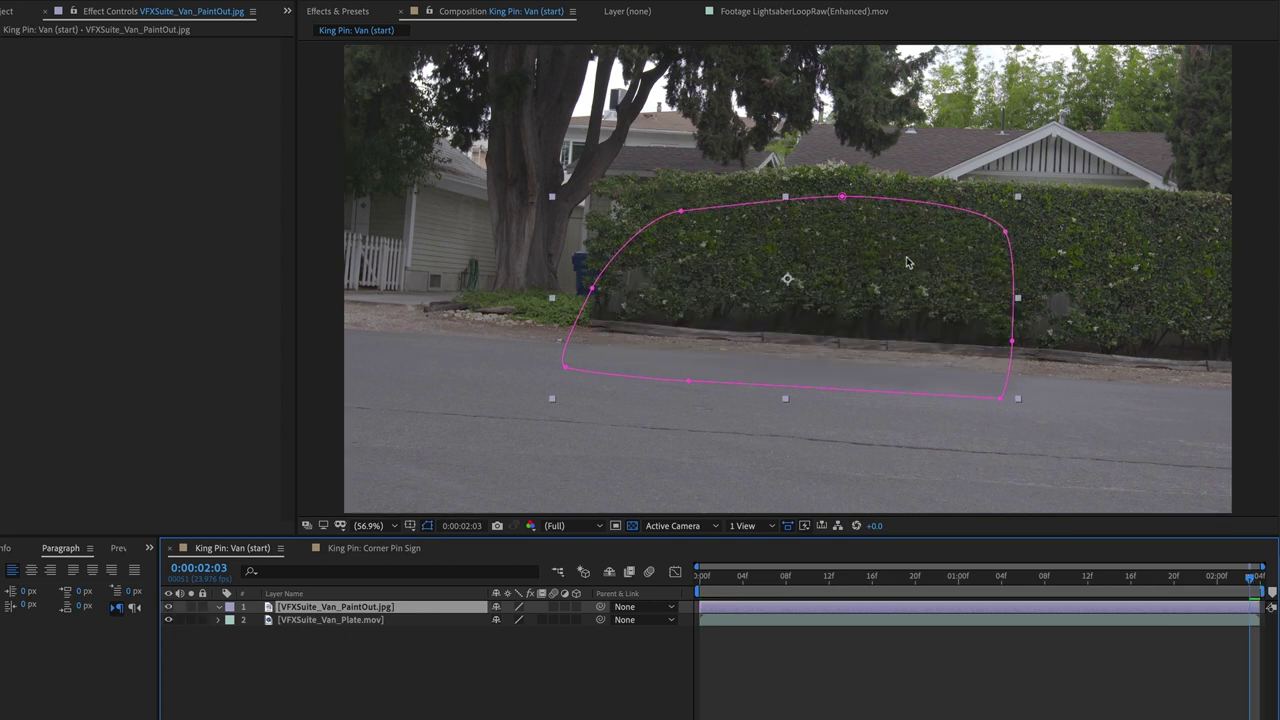
- Examine the patch's hedge detail up close and against the moving van footage
key(period)
key(period)
key(period)
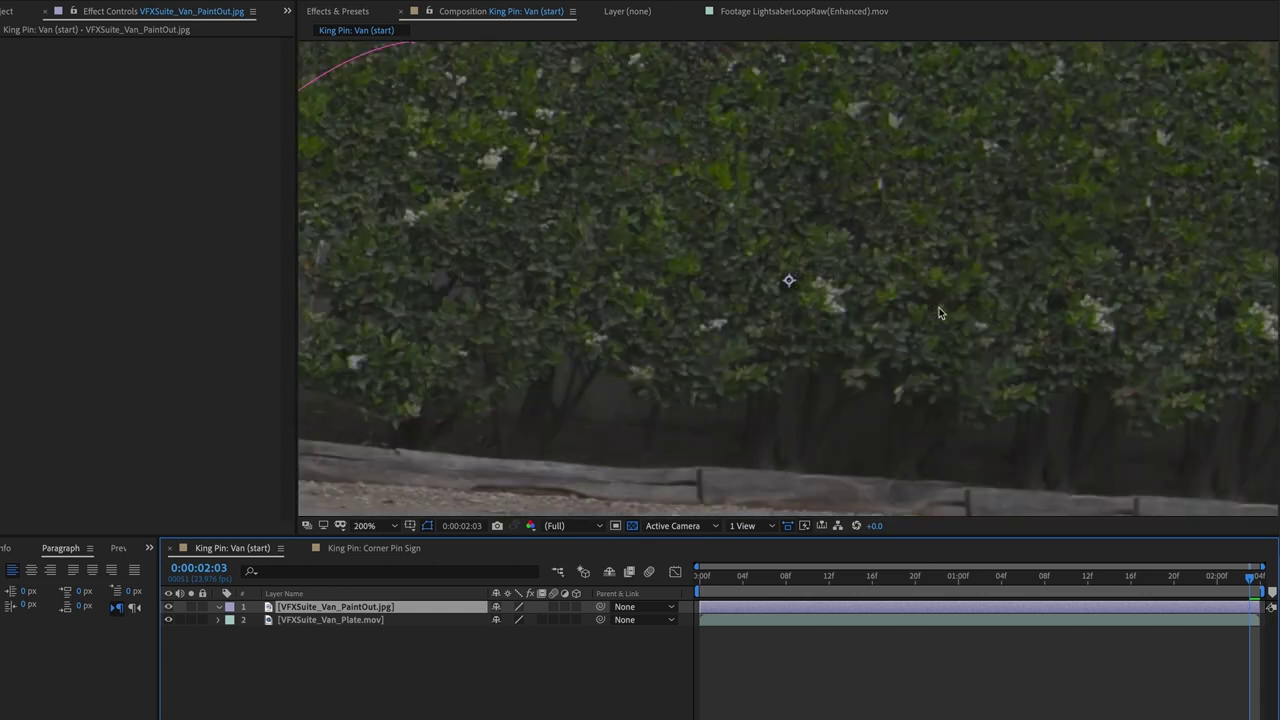
drag(880, 243, 674, 243)
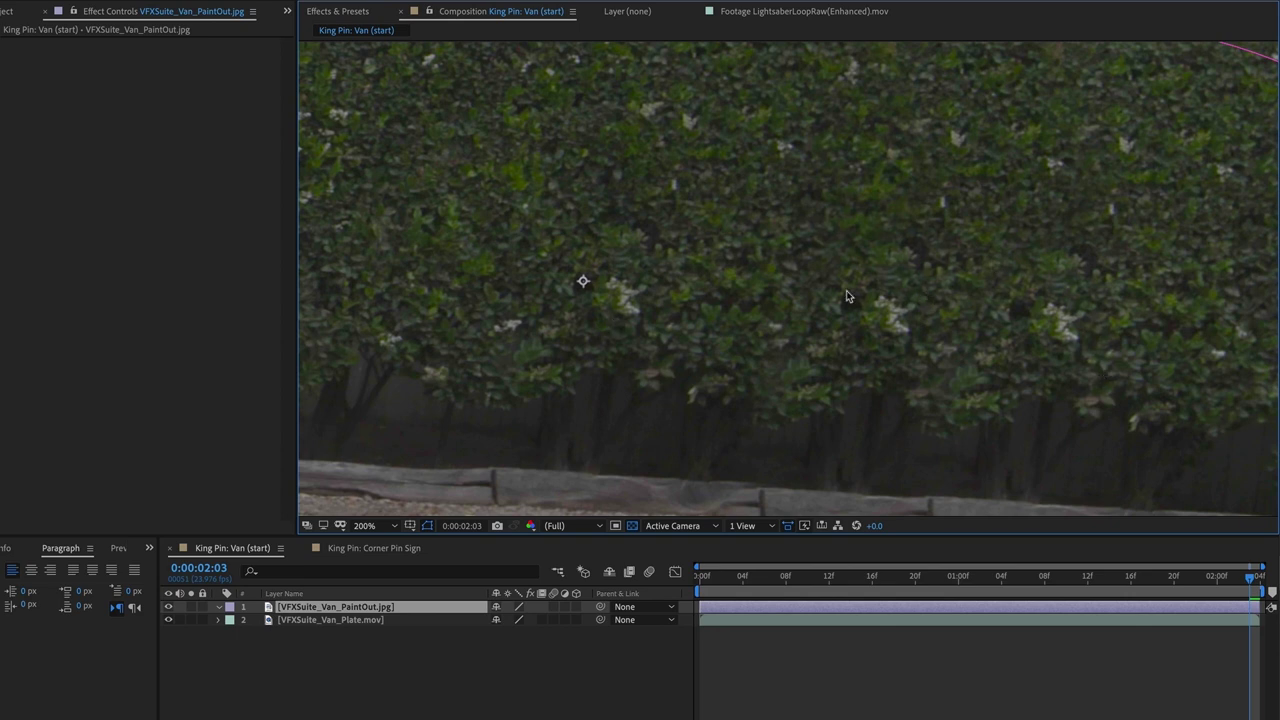
key(shift+slash)
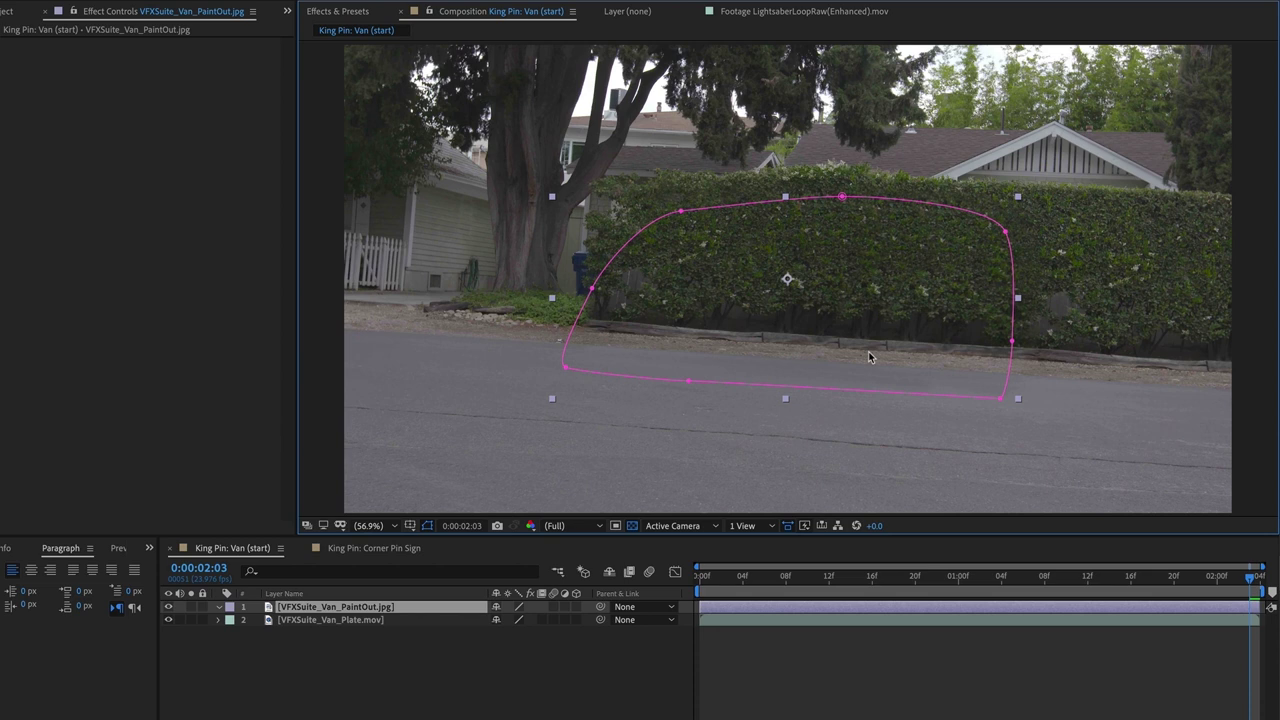
drag(1222, 582, 1268, 592)
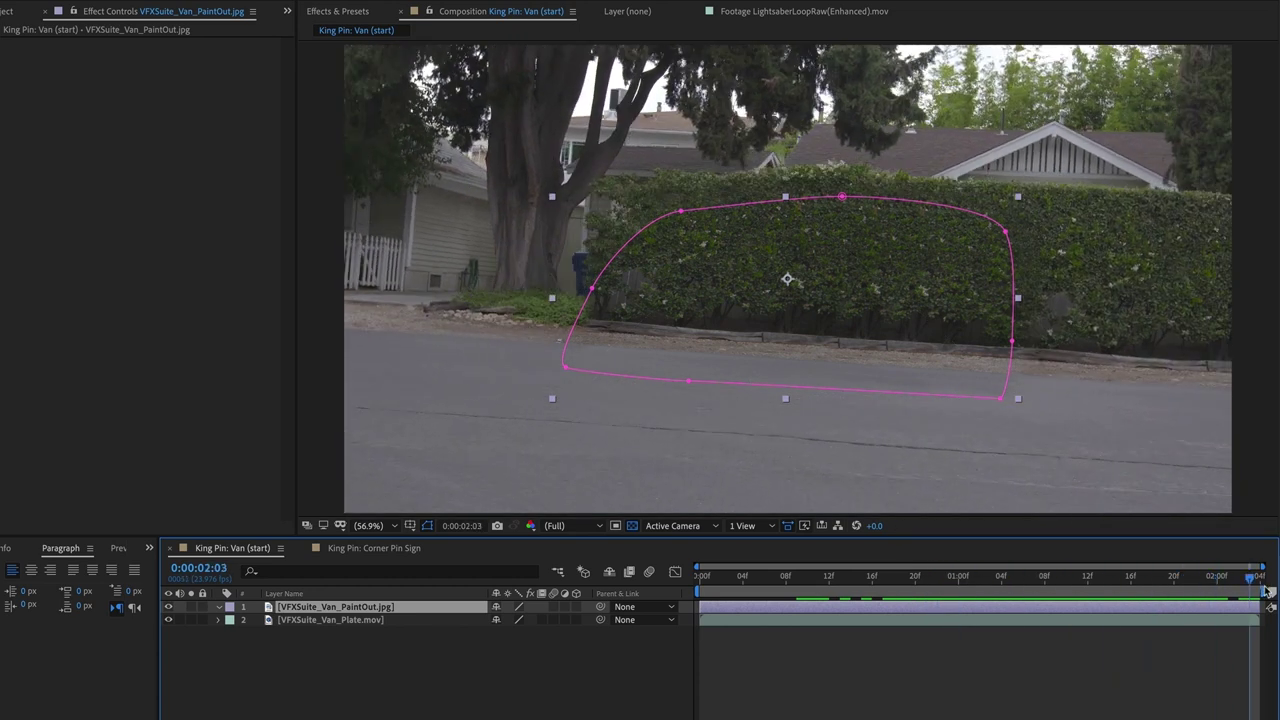
drag(994, 582, 1272, 592)
- Apply the King Pin Tracker effect to the VFXSuite_Van_PaintOut.jpg layer
click(330, 1)
mouse_move(439, 522)
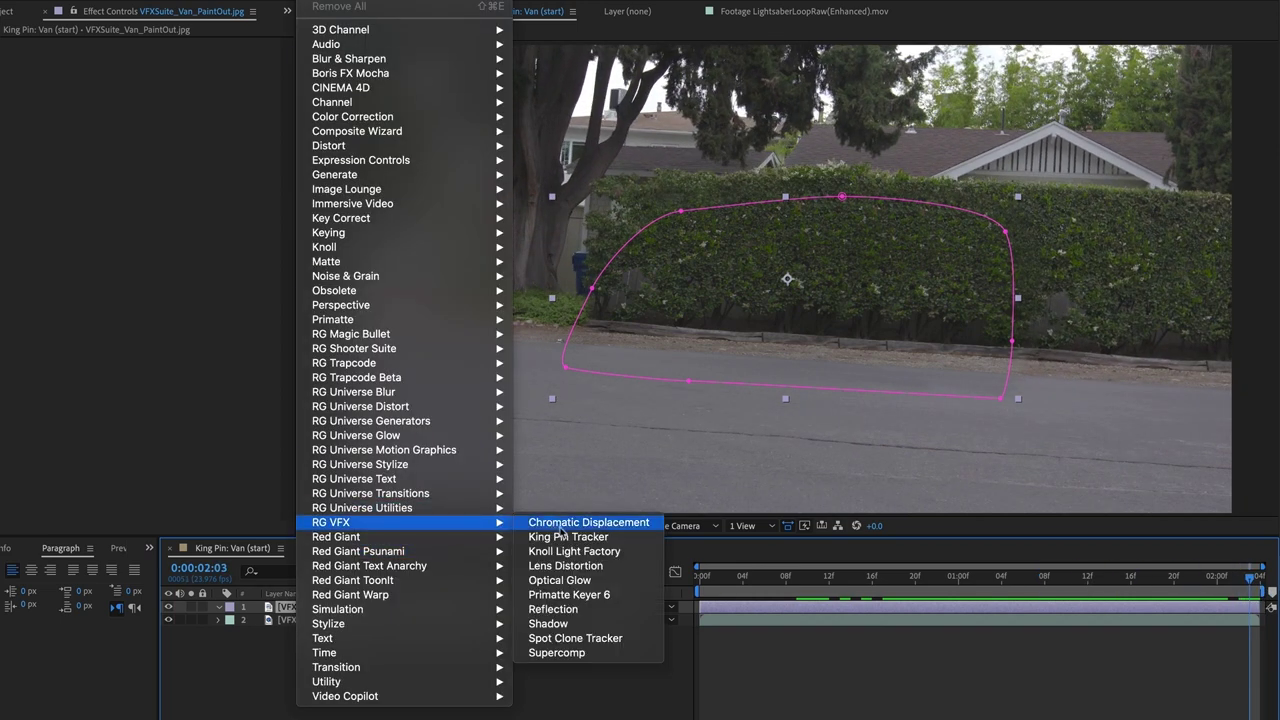
click(567, 537)
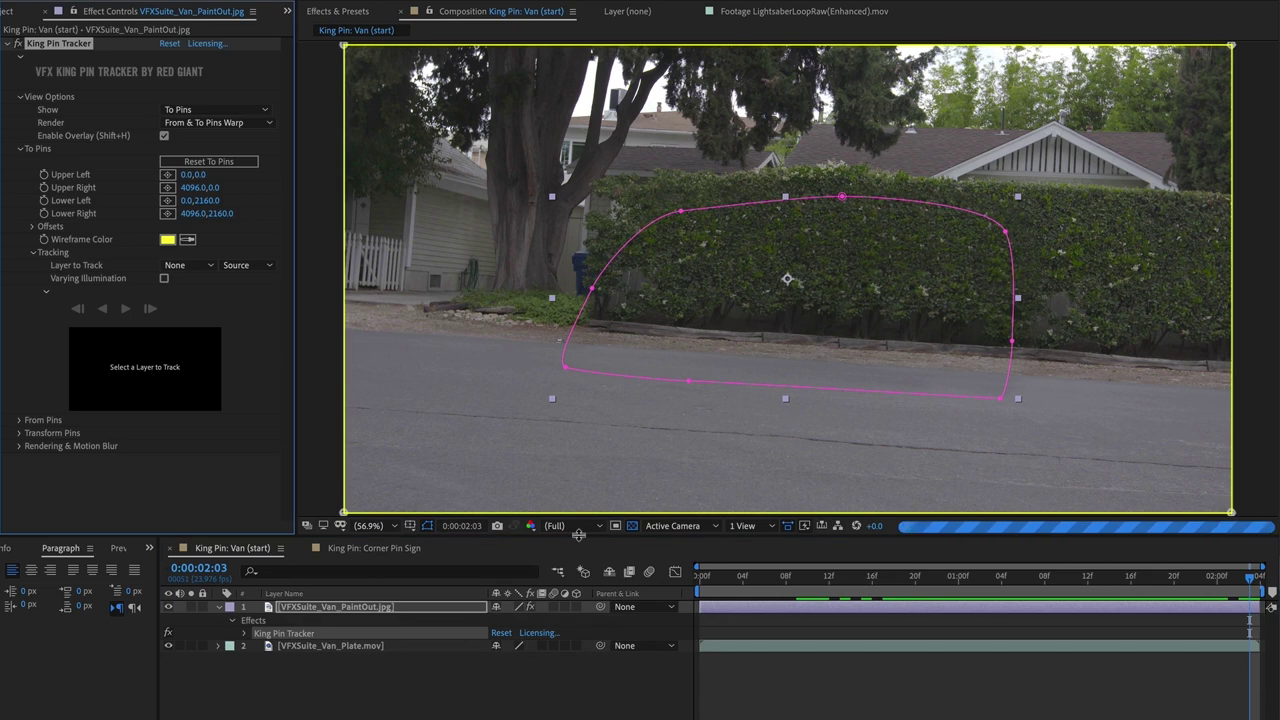
- Place the four To Pins around a narrow upright section of the hedge just behind the van's rear
drag(346, 47, 1045, 193)
drag(1231, 47, 1126, 197)
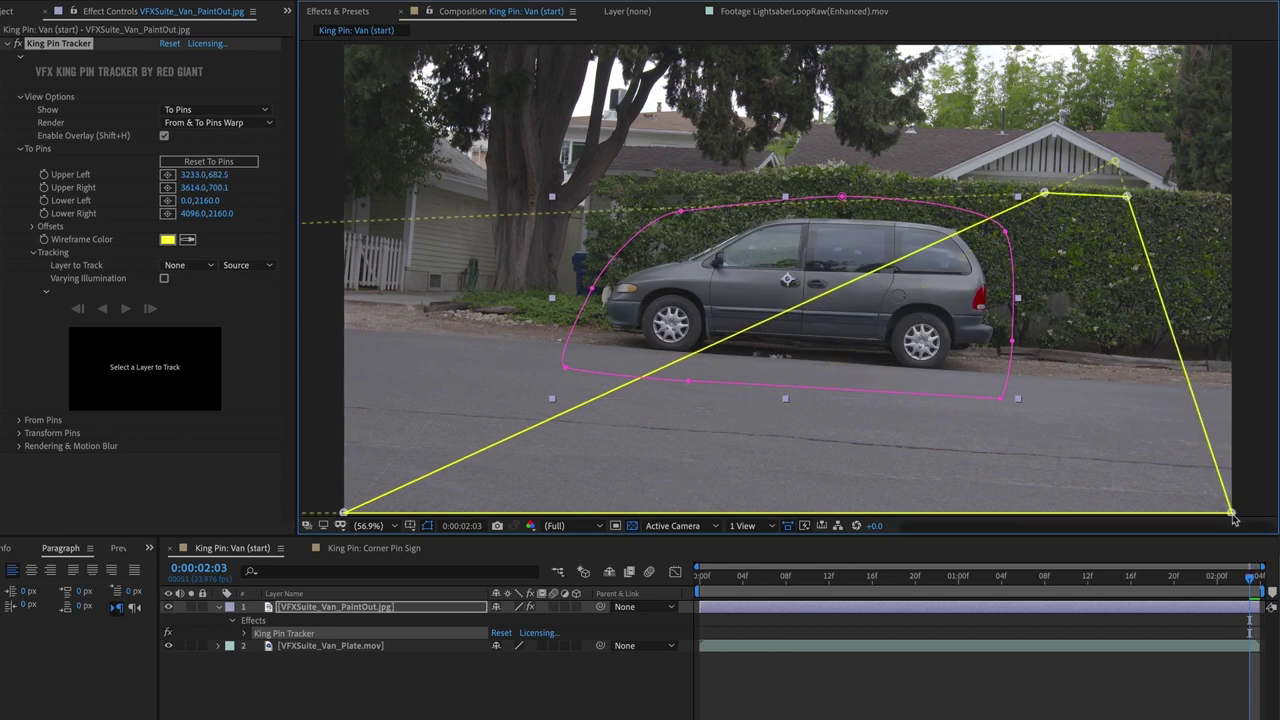
drag(1231, 512, 1125, 399)
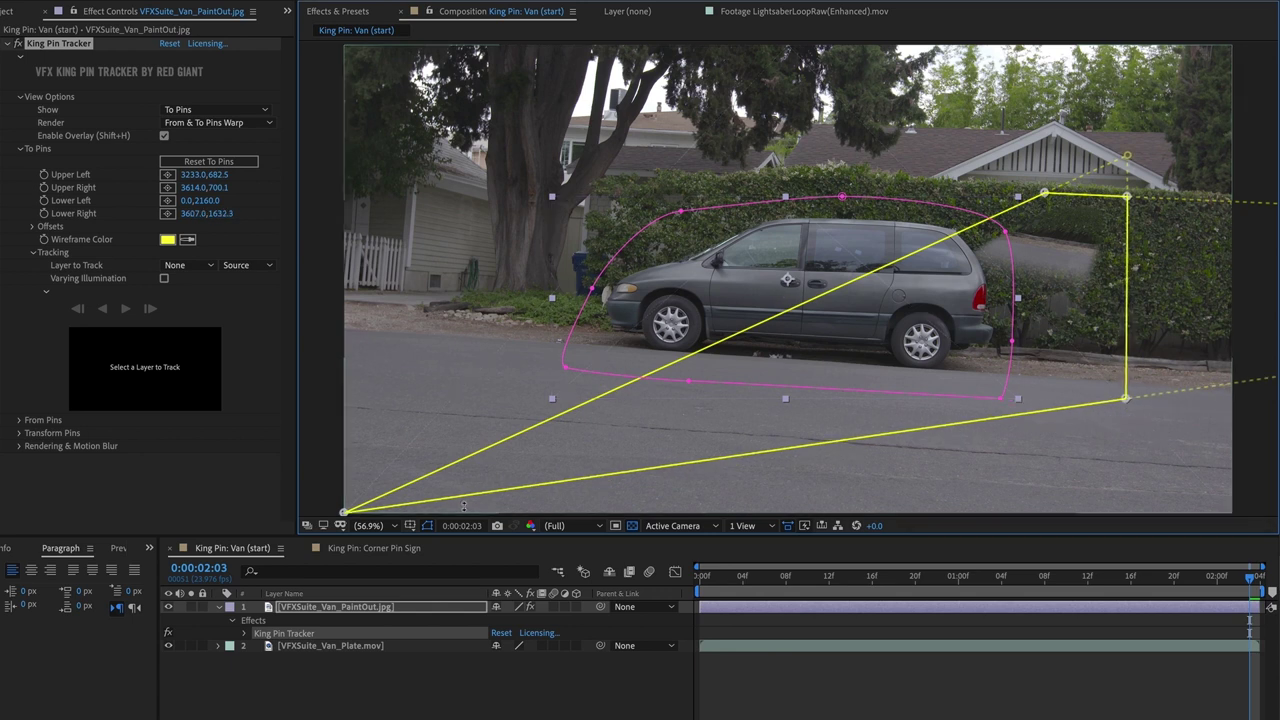
drag(345, 511, 1033, 380)
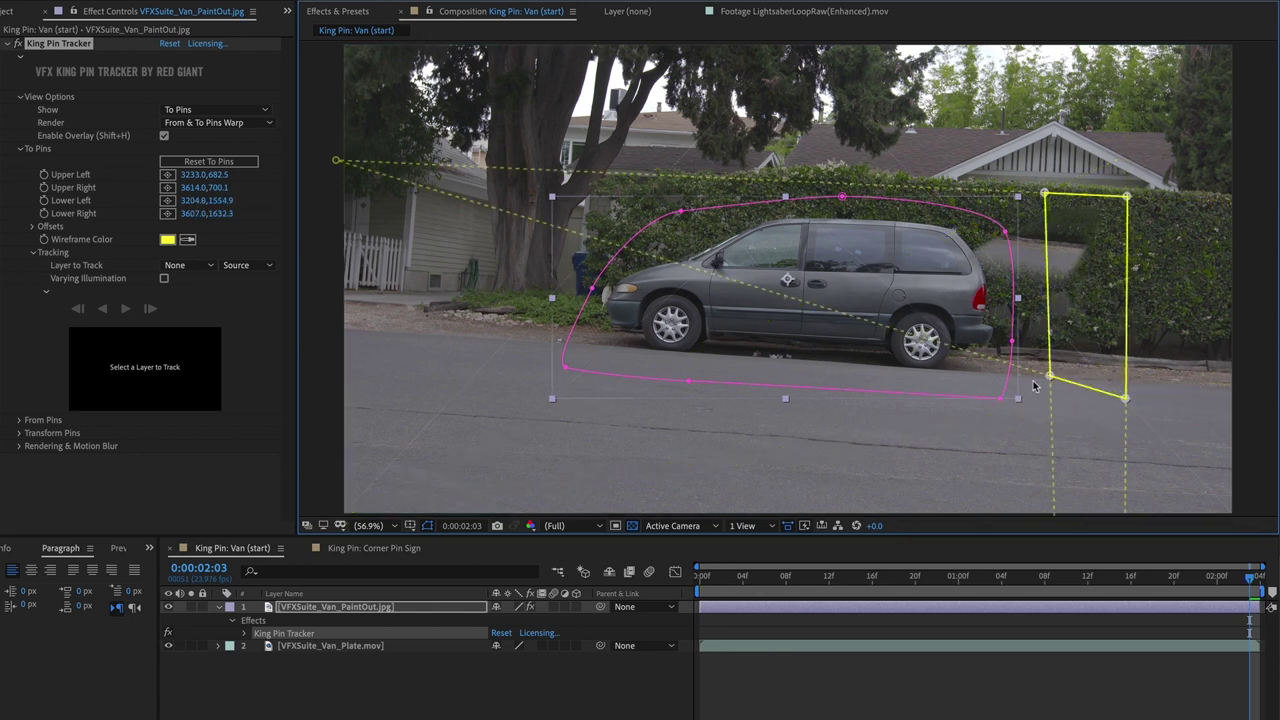
- Refine the To Pins to Upper Left 3222.4,682.5, Upper Right 3621.1,700.1, Lower Left 3201.3,1562.0 and Lower Right 3603.5,1586.6
mouse_move(1229, 580)
mouse_down()
mouse_move(684, 560)
mouse_move(1247, 590)
mouse_up()
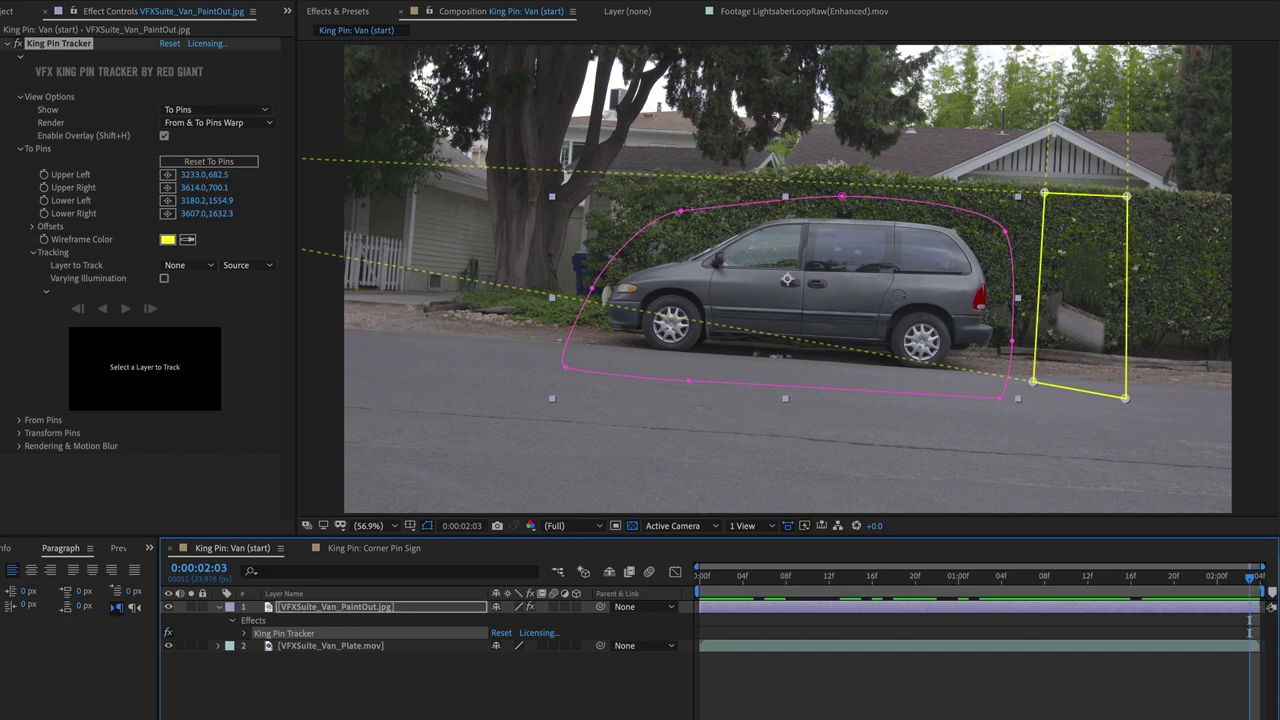
drag(1128, 403, 1128, 392)
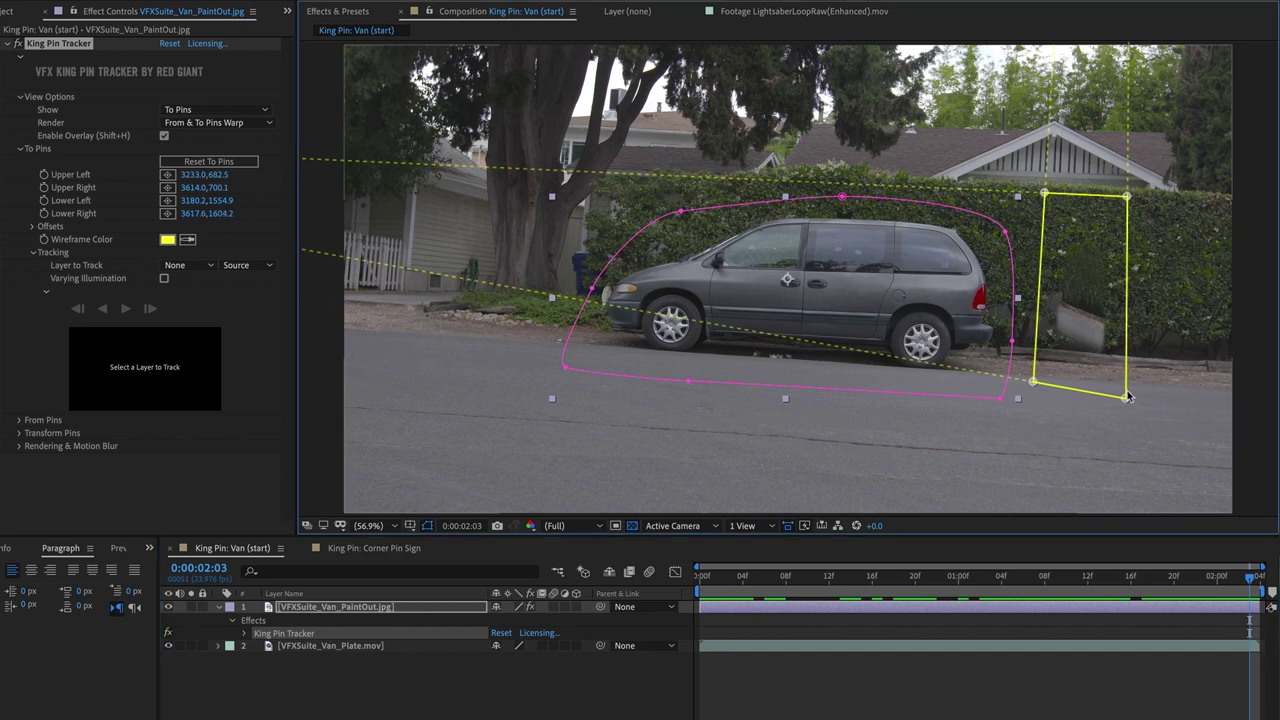
drag(1126, 177, 1125, 170)
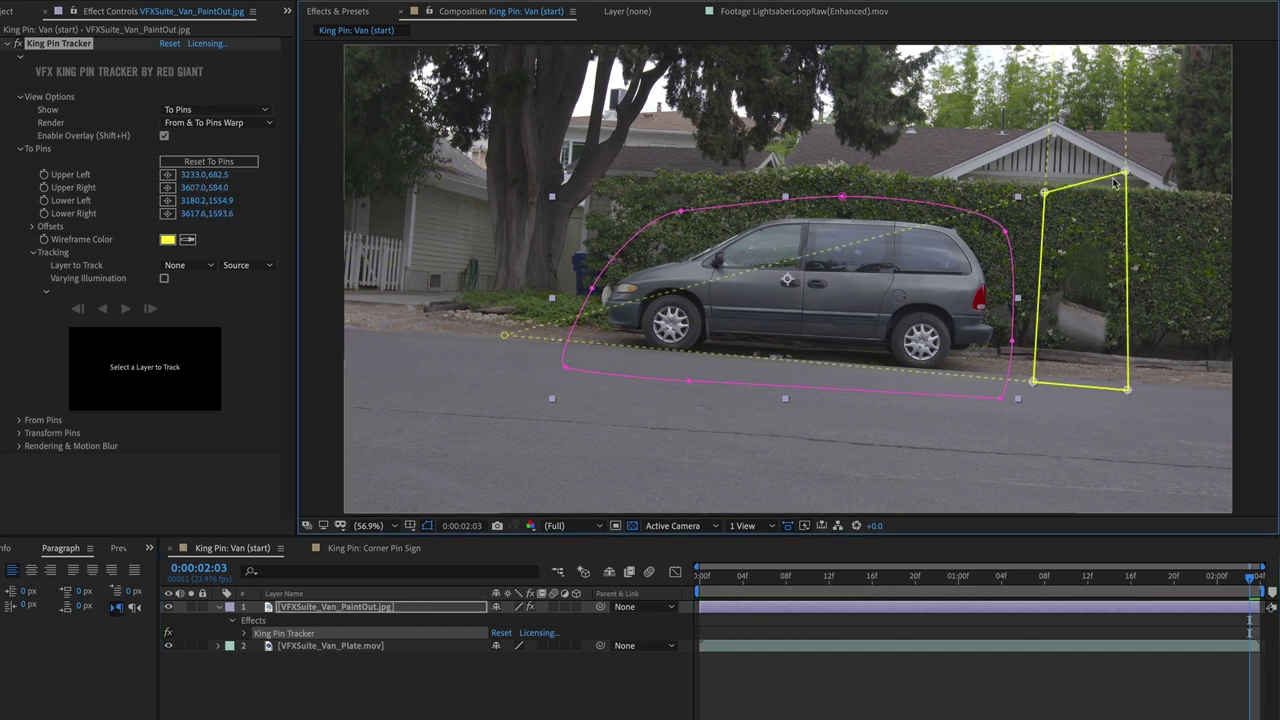
drag(1044, 194, 1050, 170)
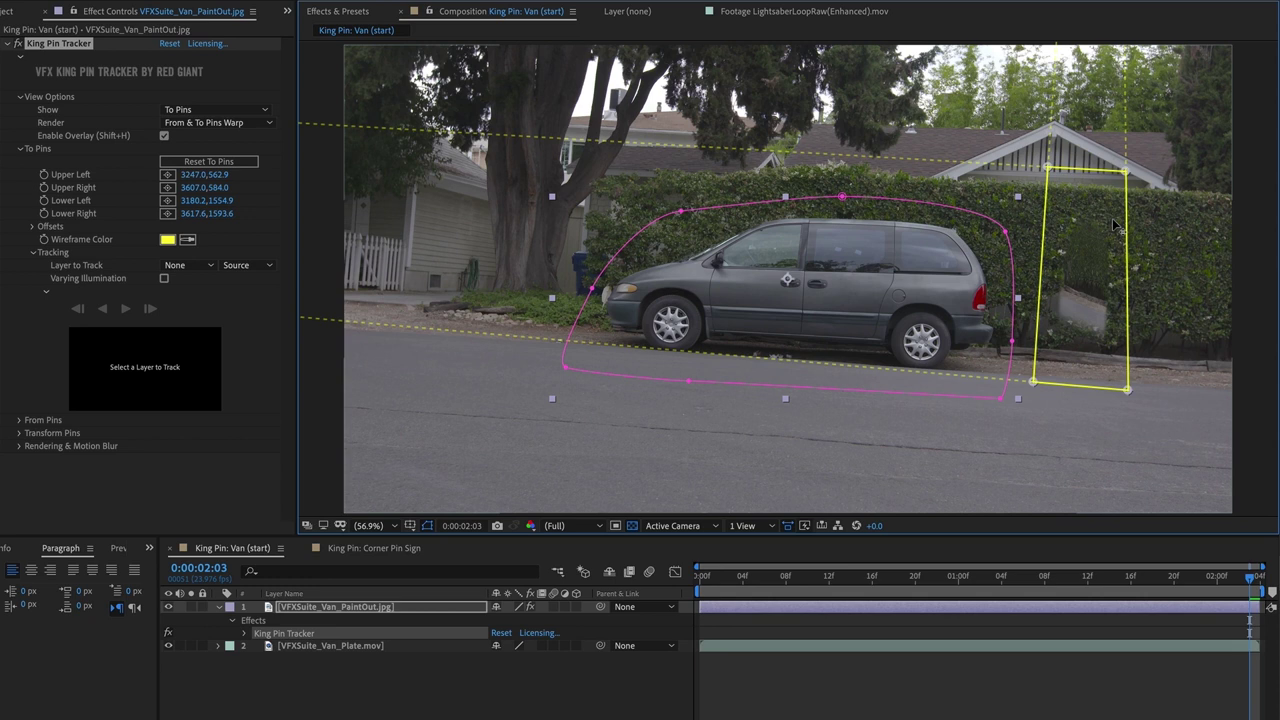
drag(1126, 172, 1124, 197)
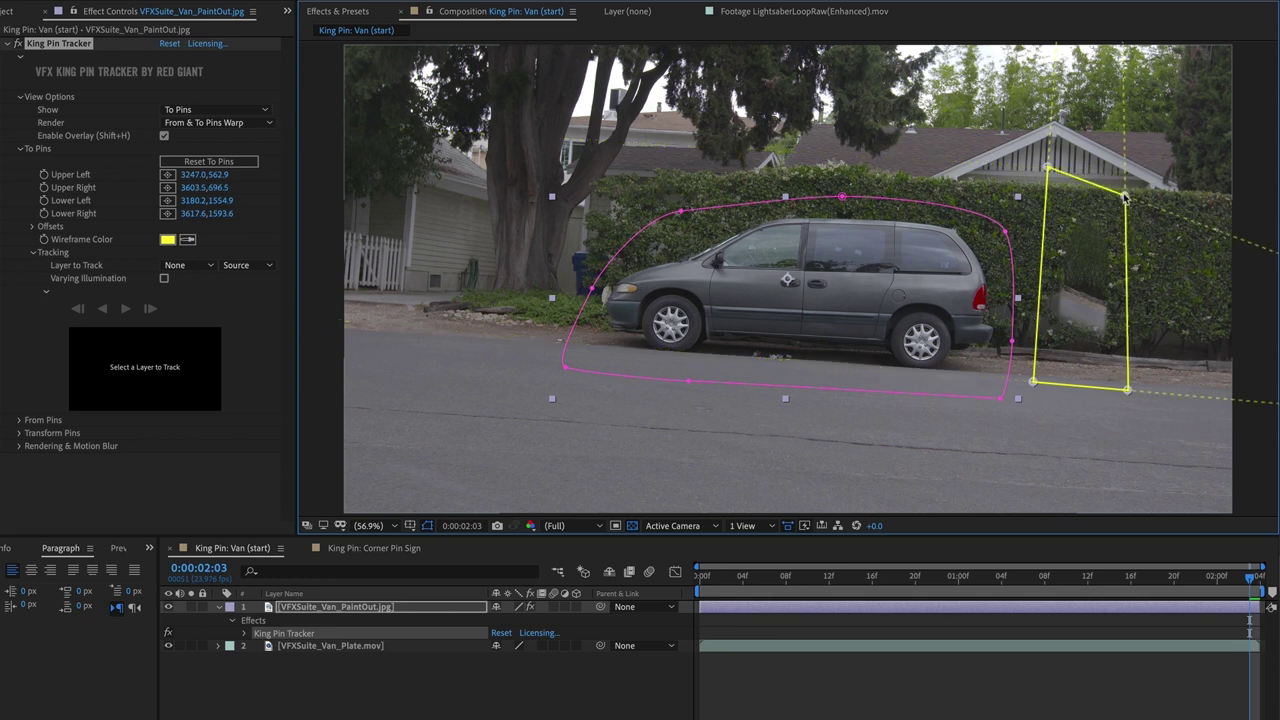
drag(1045, 172, 1042, 196)
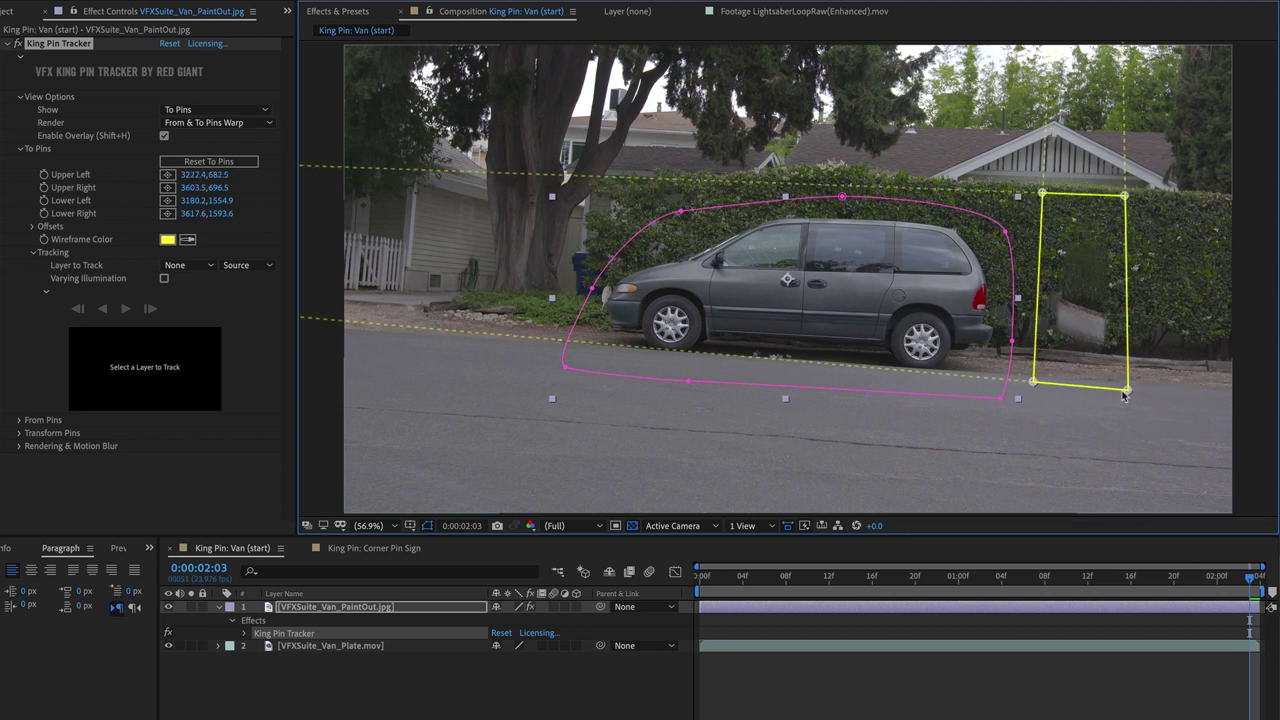
drag(1130, 393, 1124, 388)
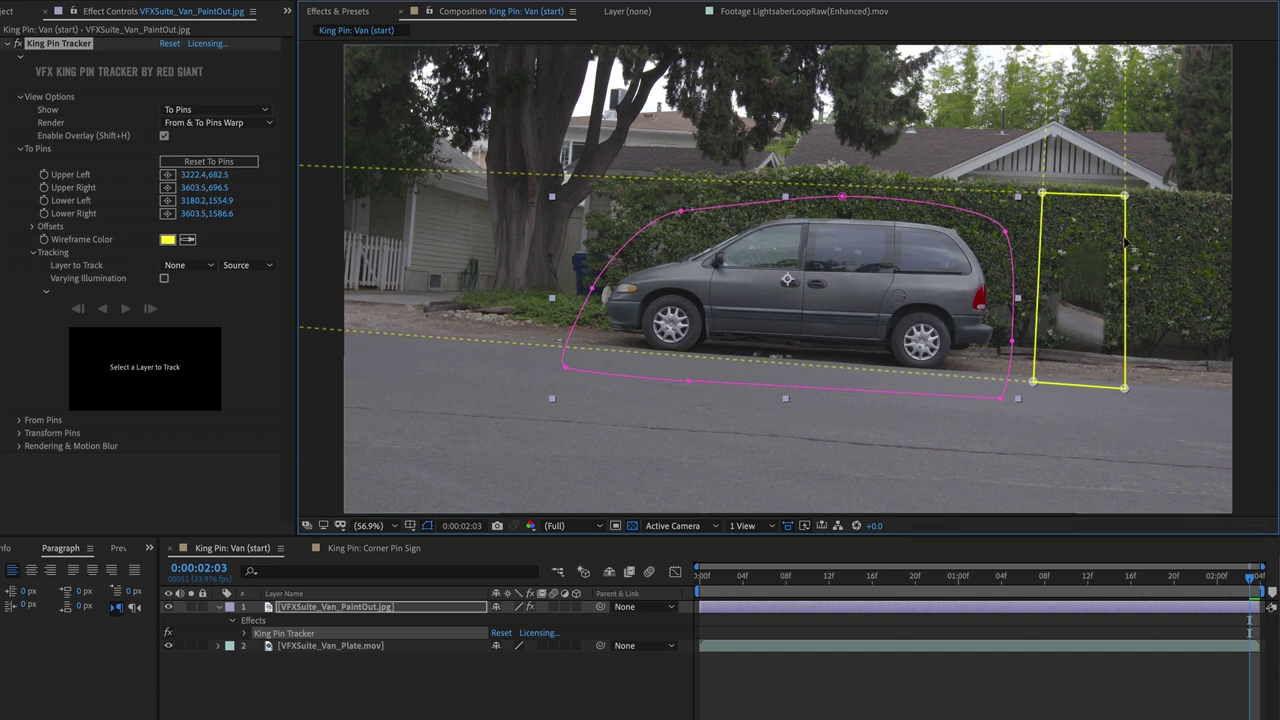
drag(1126, 196, 1128, 195)
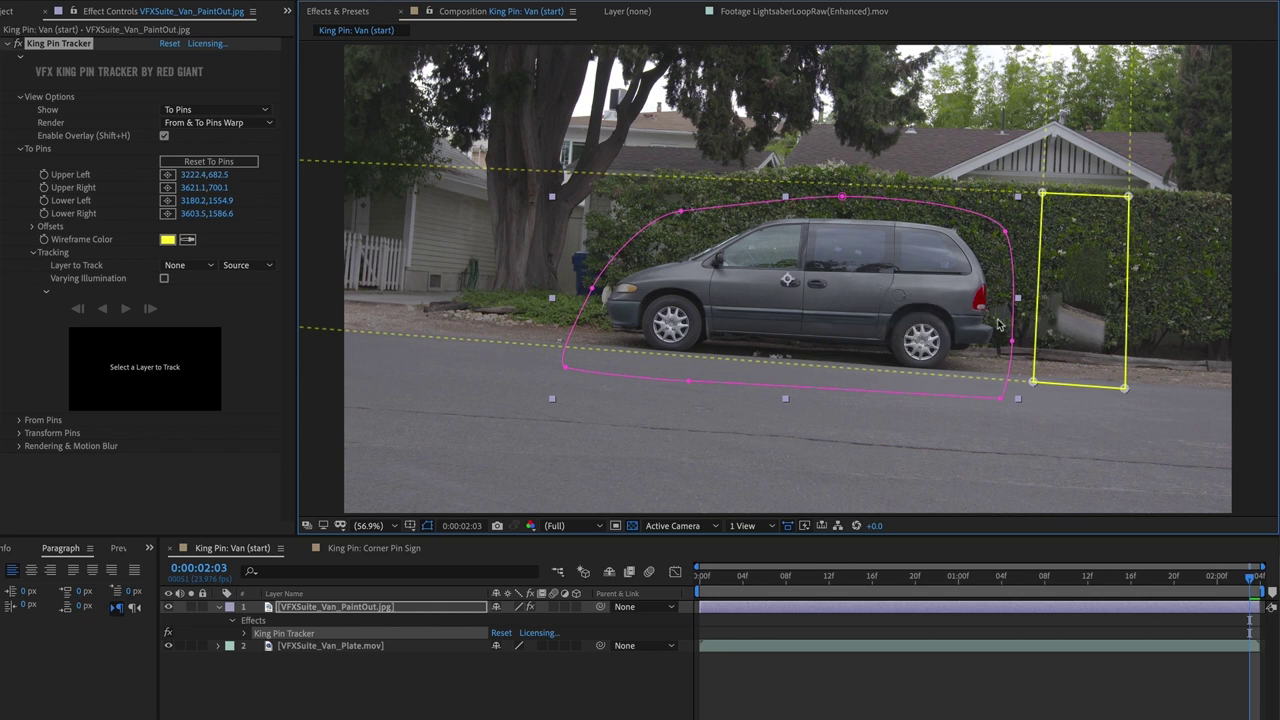
mouse_move(1036, 388)
mouse_down()
mouse_move(898, 393)
mouse_move(1034, 394)
mouse_move(890, 375)
mouse_move(1037, 388)
mouse_up()
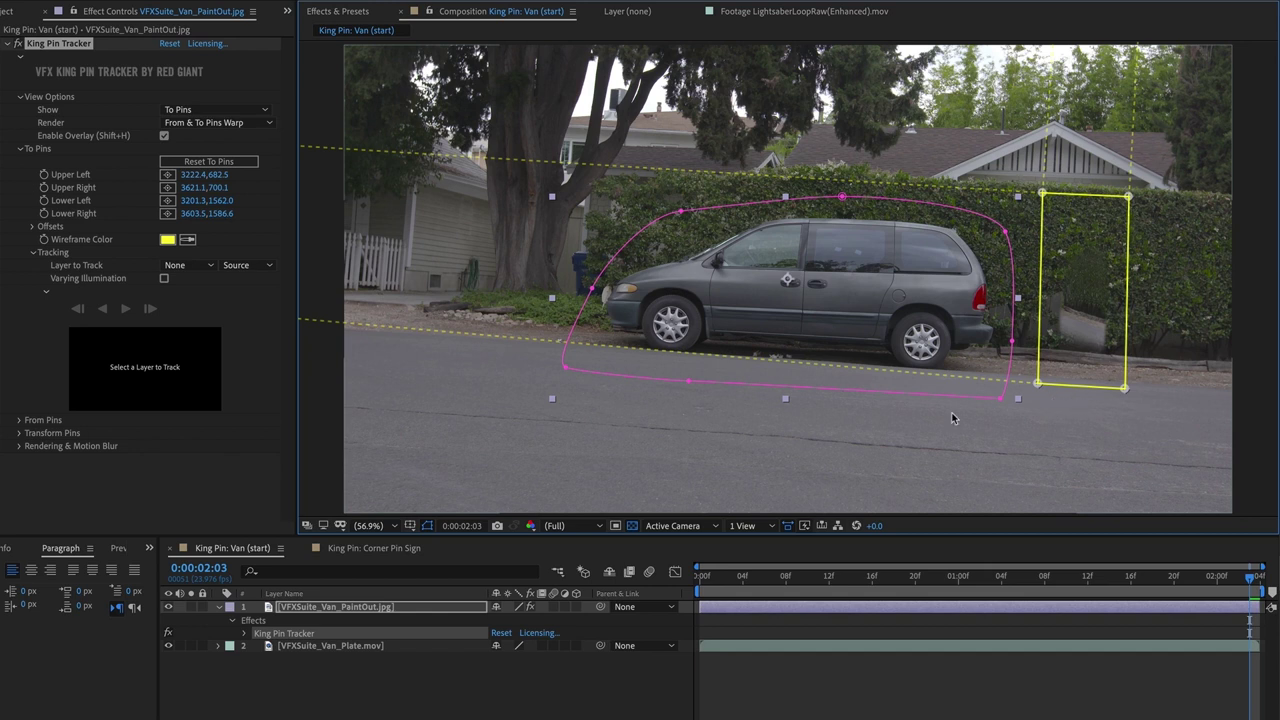
- Show both From and To Pins and position the From Pins by hand over the matching To Pins
click(215, 109)
click(218, 155)
drag(926, 205, 1128, 197)
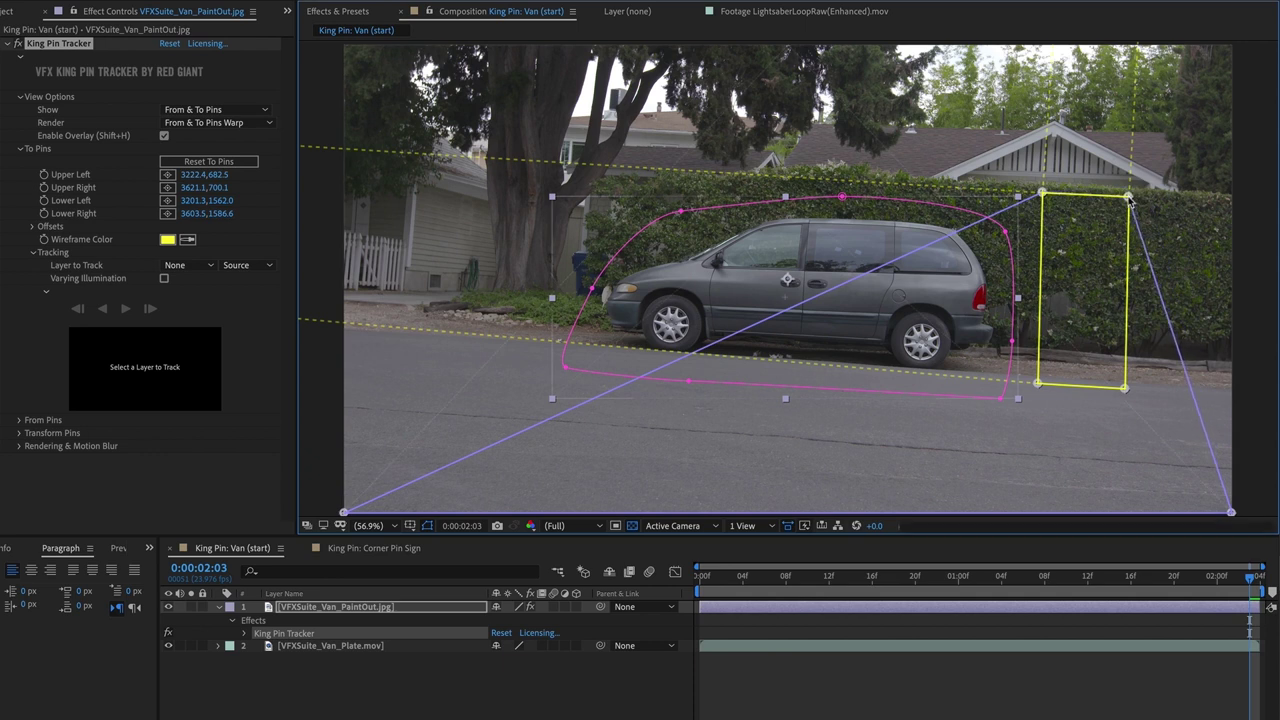
drag(1231, 512, 1126, 393)
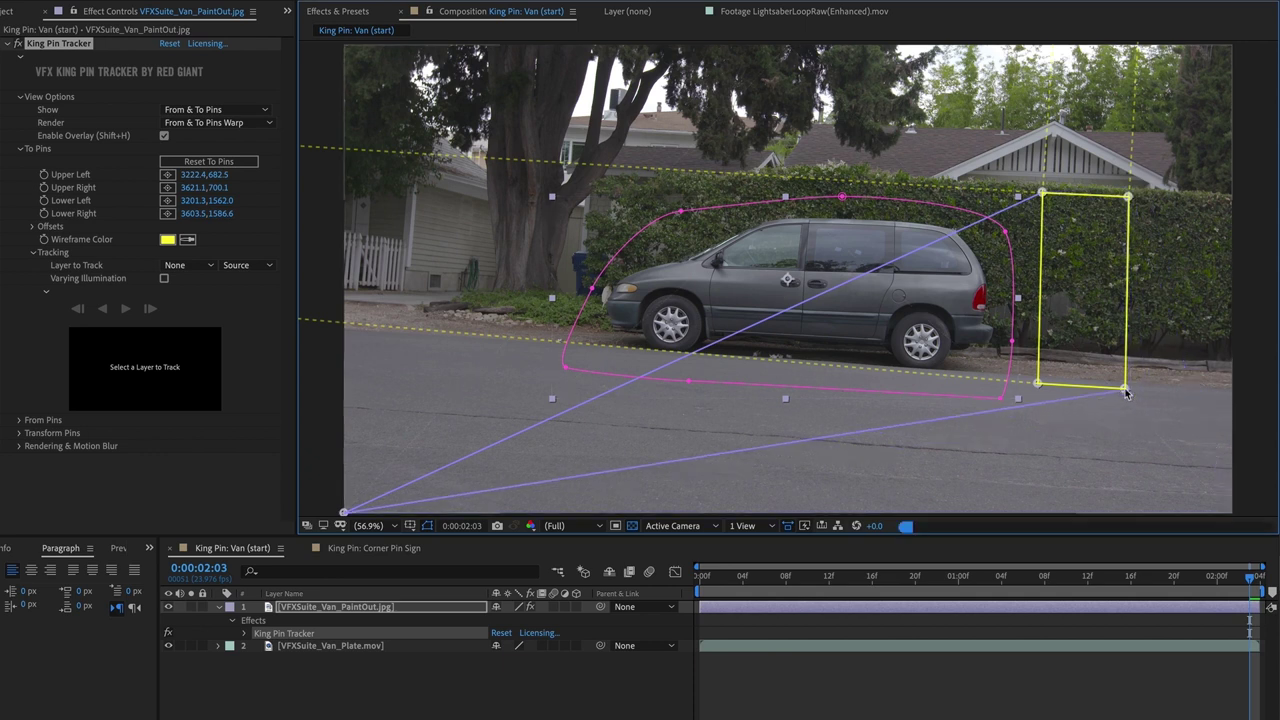
drag(343, 512, 1033, 388)
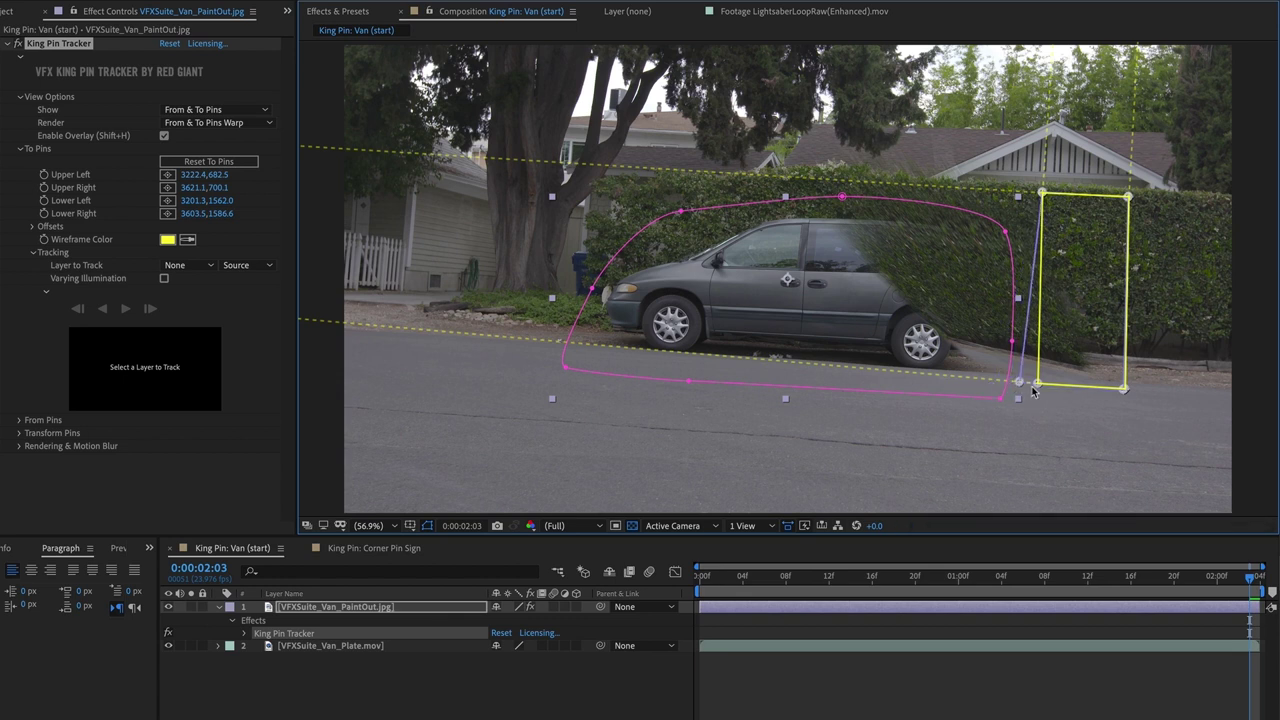
drag(1017, 381, 1037, 386)
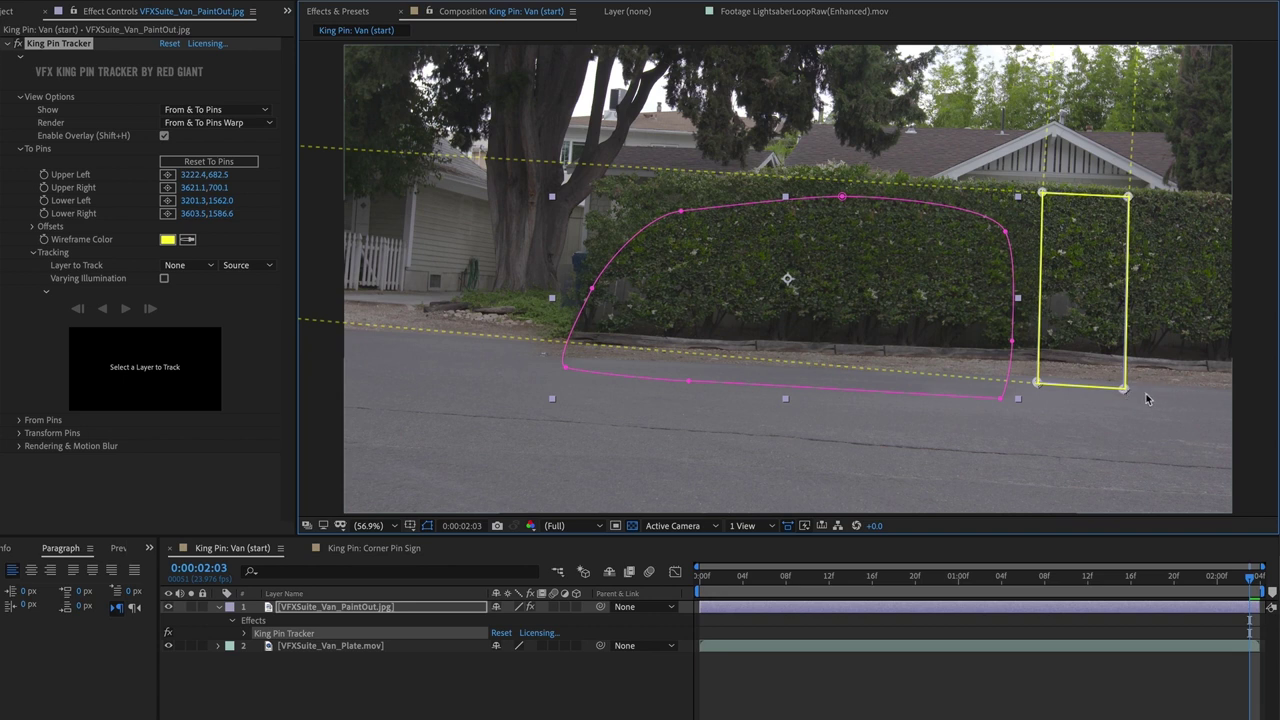
- Check up close how the From Pins line up with the To Pins, and undo the shift of the To Pins
key(period)
key(period)
key(period)
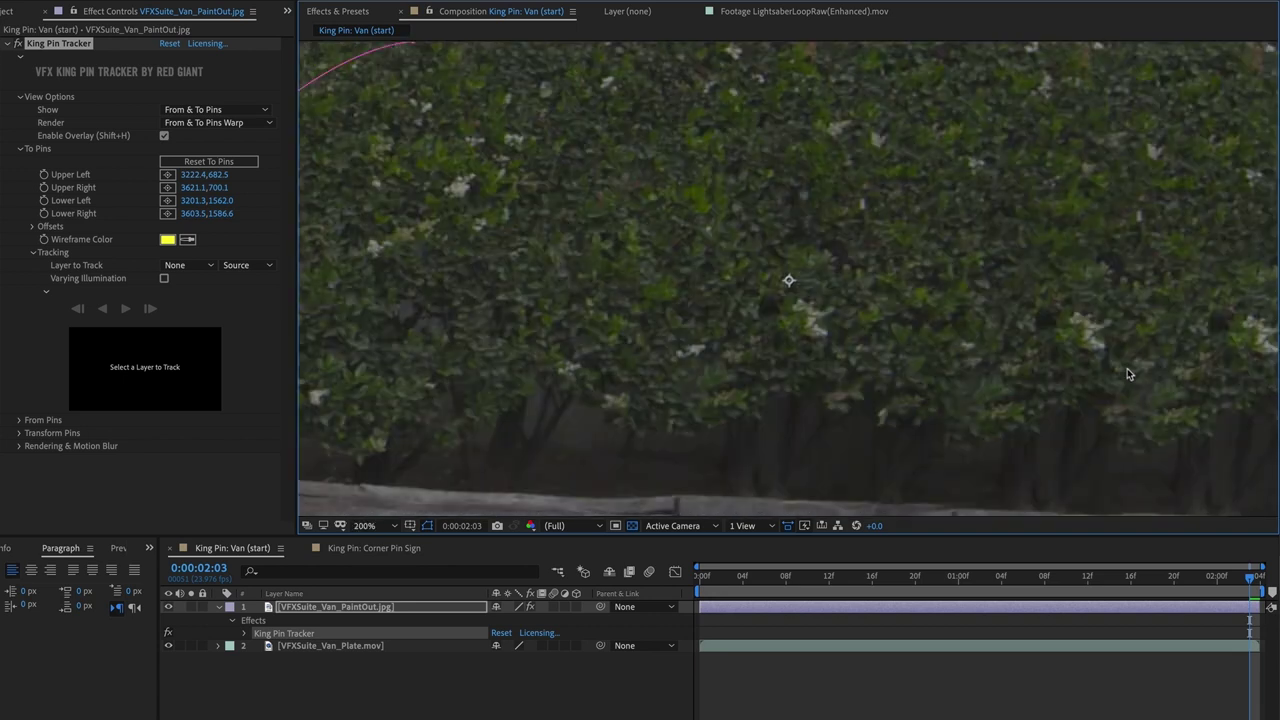
scroll(991, 286, down, 5)
drag(1014, 386, 855, 399)
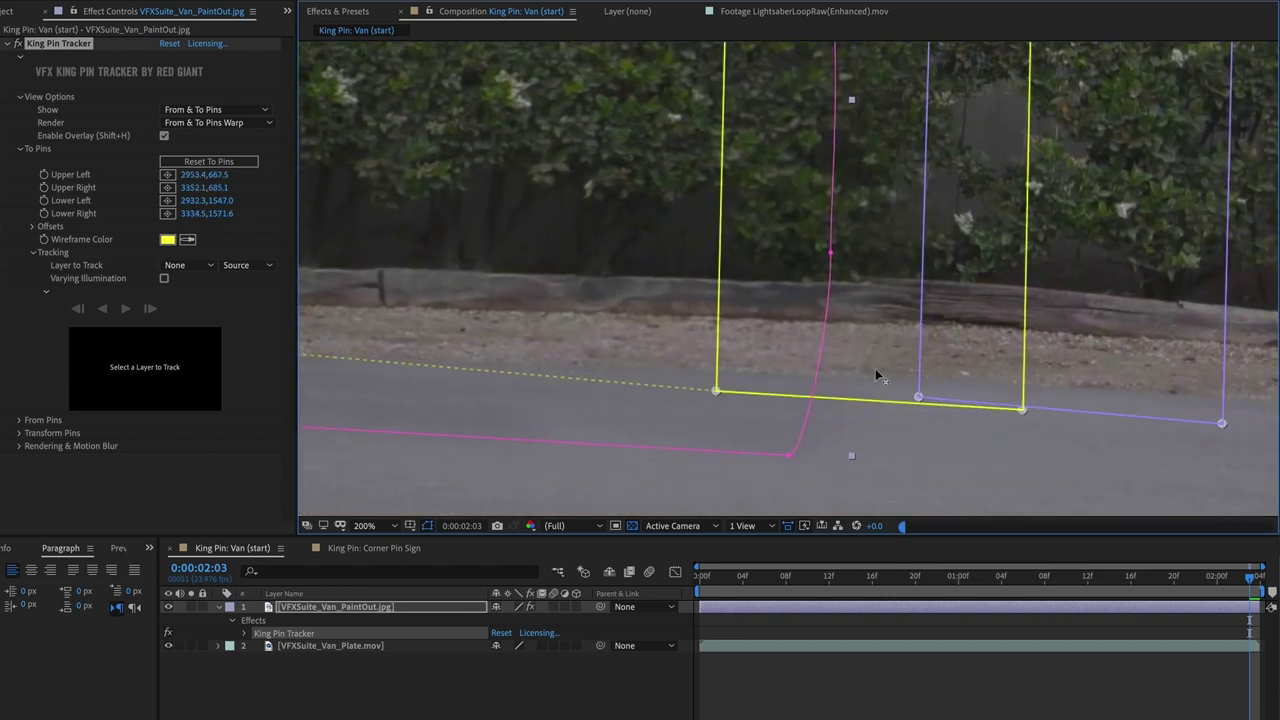
key(ctrl+z)
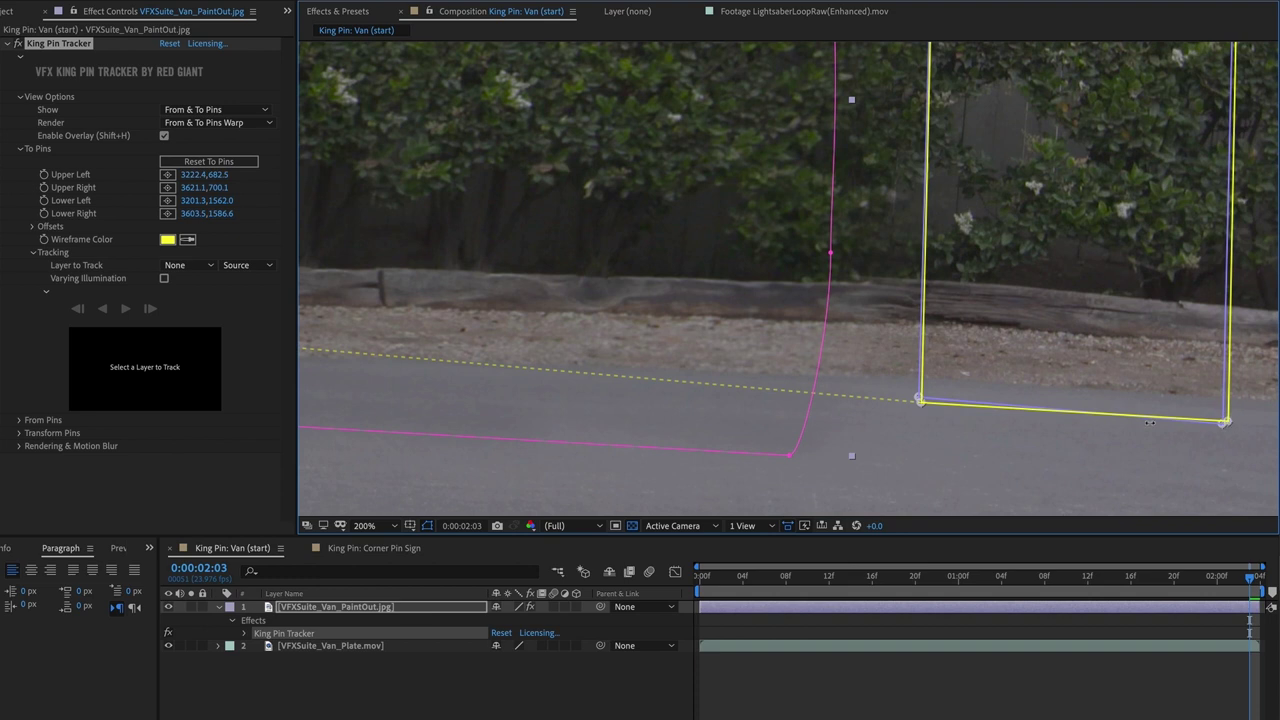
key(shift+slash)
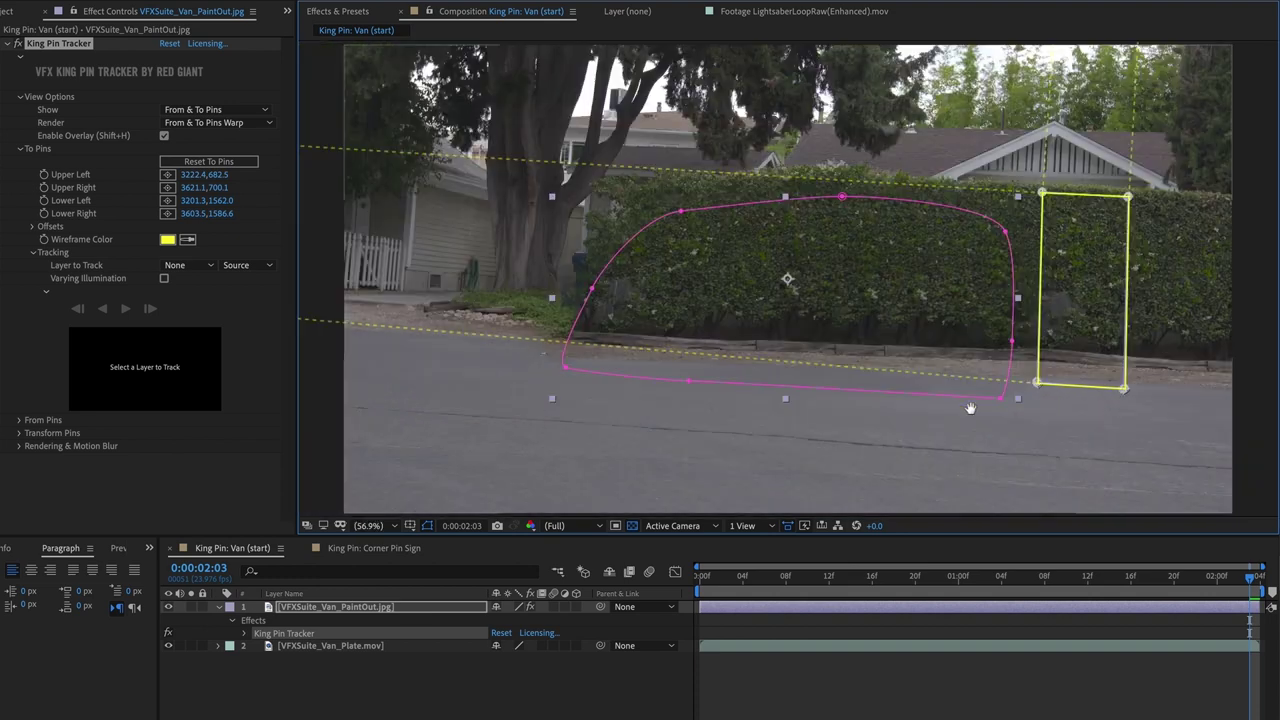
- Copy the To Pins' positions into the From Pins so both sets match exactly
click(19, 420)
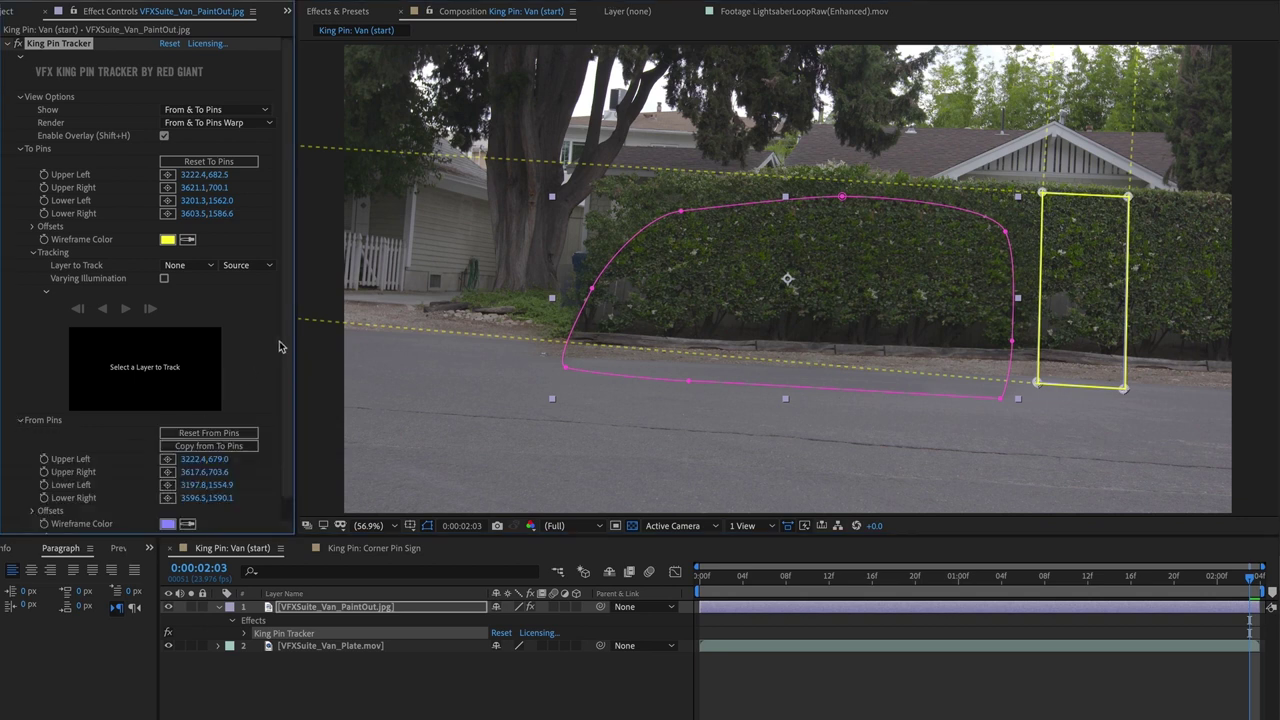
scroll(280, 346, down, 1)
click(245, 427)
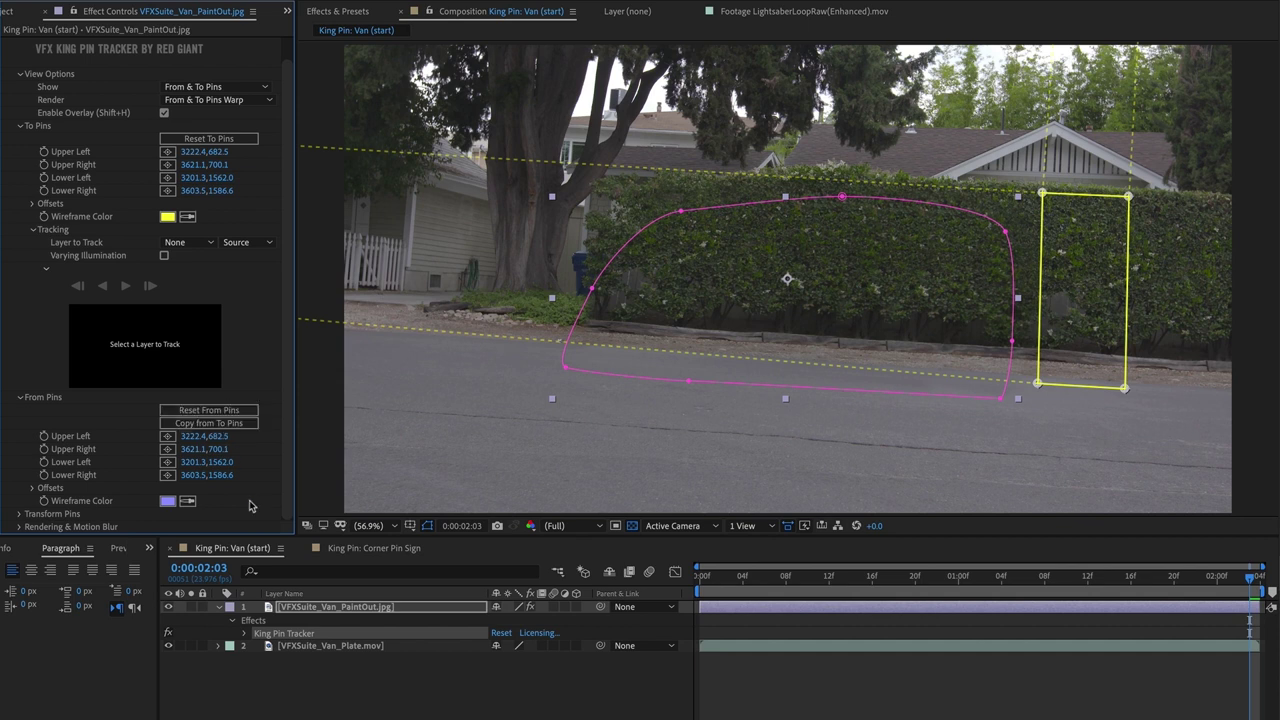
- Set the van plate as the layer to track and track the To Pins backward from 0:00:02:03 to the first frame
click(195, 243)
click(301, 297)
click(103, 287)
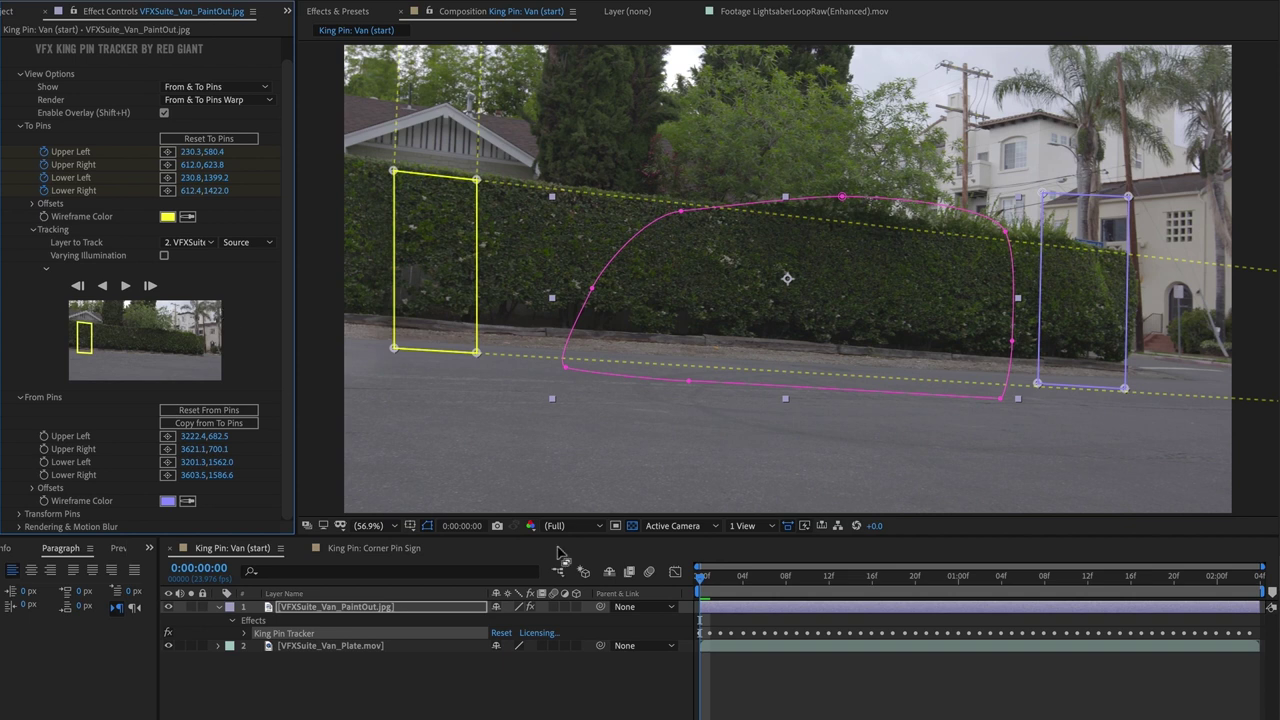
- Play and scrub through the tracked footage to check how the patch follows the hedge and road
key(space)
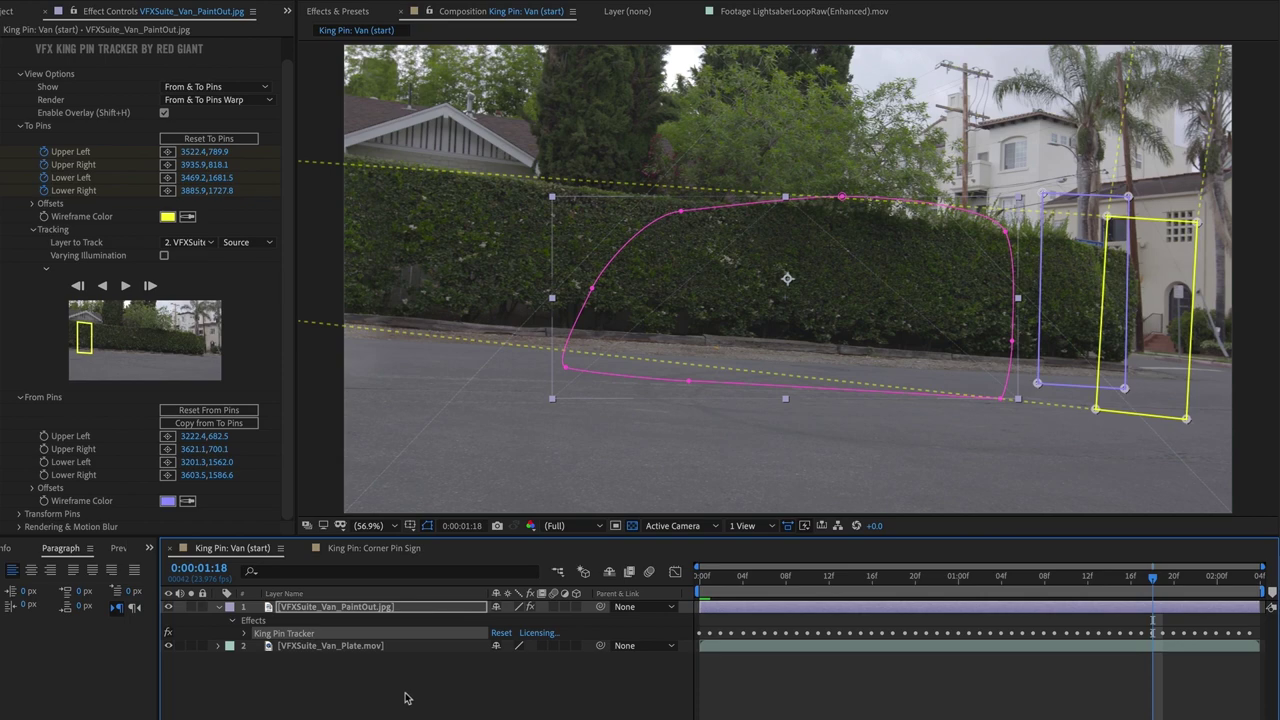
click(405, 697)
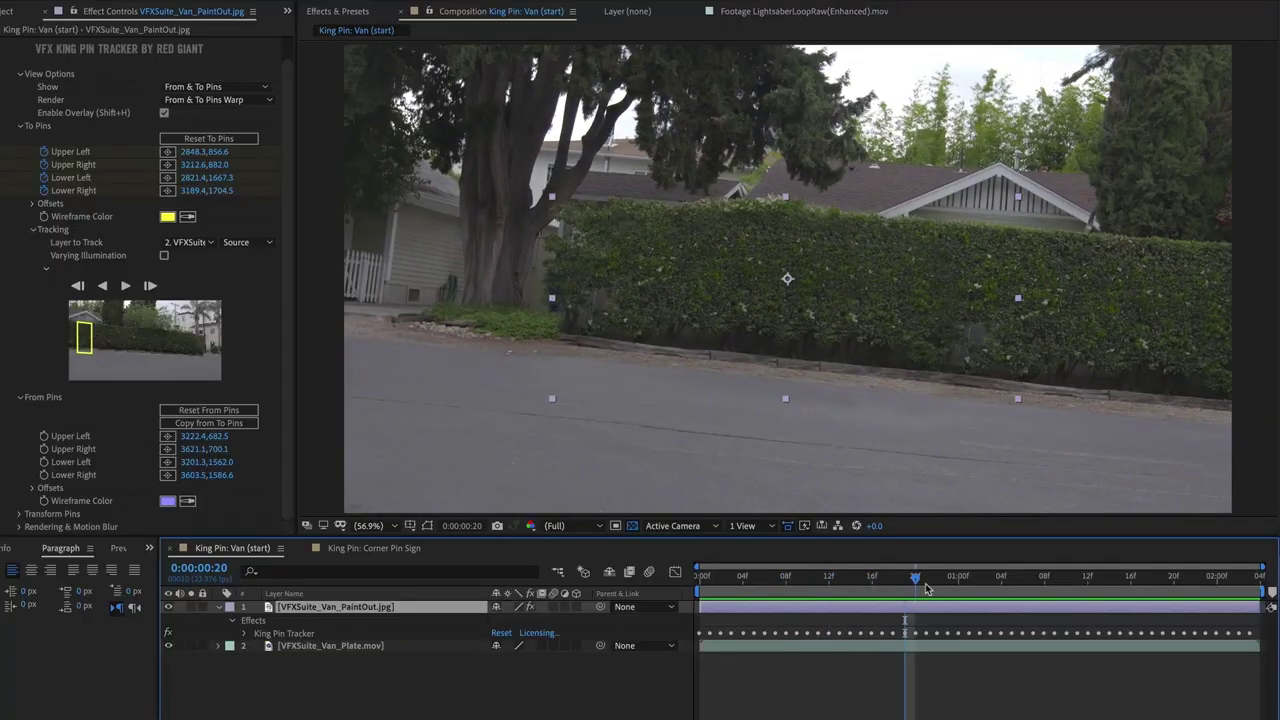
drag(893, 583, 1152, 580)
drag(1049, 594, 872, 582)
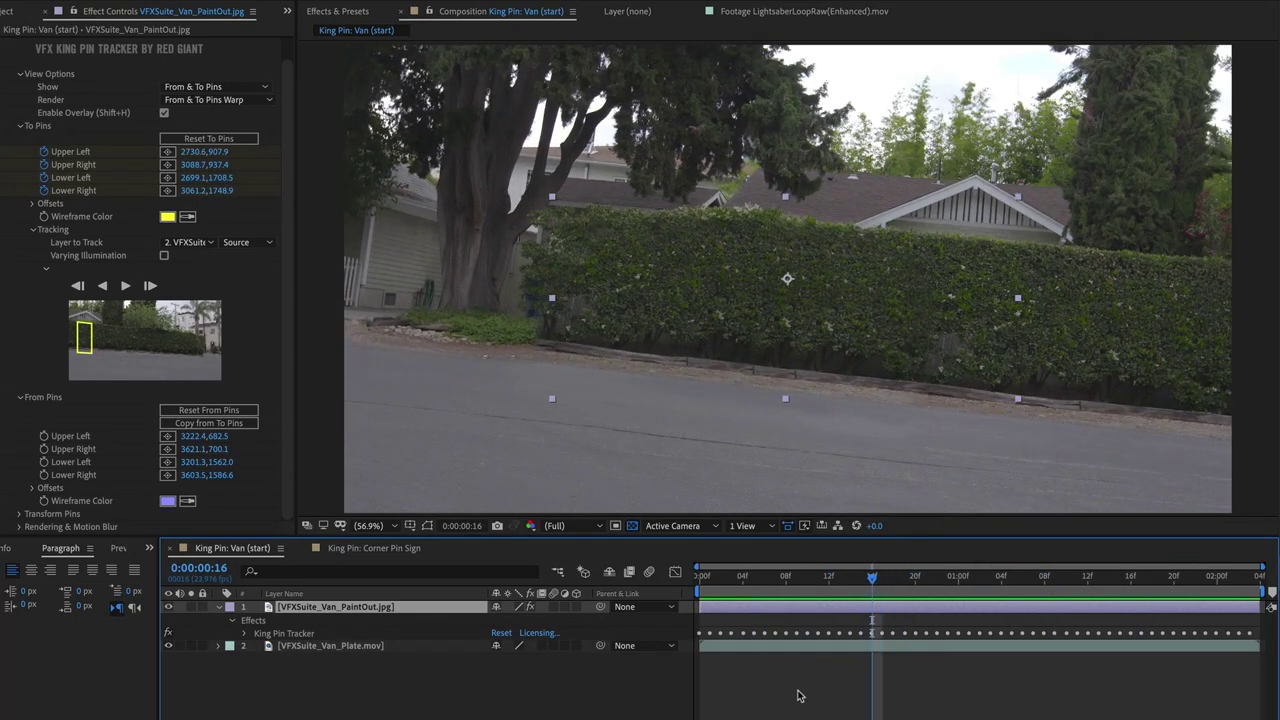
- Display the paint-out layer's mask outline and check the patch's edges through to 0:00:01:07
click(440, 685)
click(378, 608)
click(427, 526)
drag(756, 584, 1034, 586)
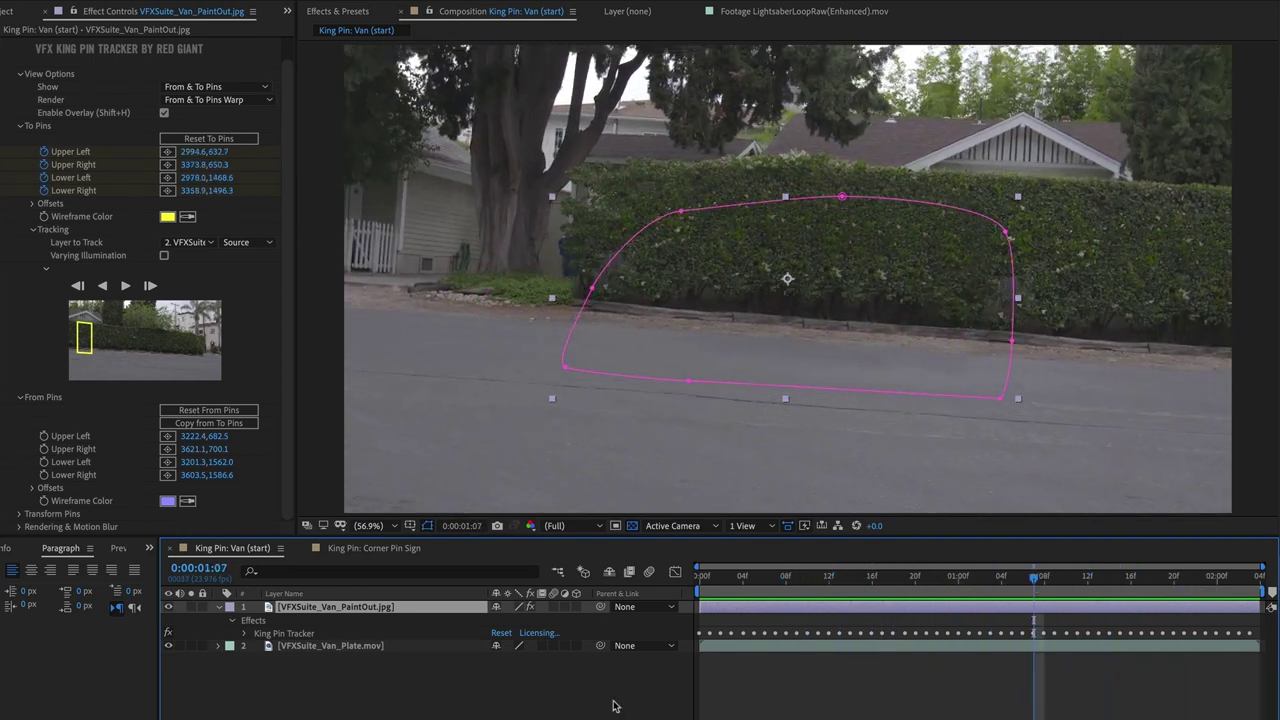
- Hide the paint-out layer's mask outline and review the tracked patch by playing and scrubbing the early frames
click(428, 527)
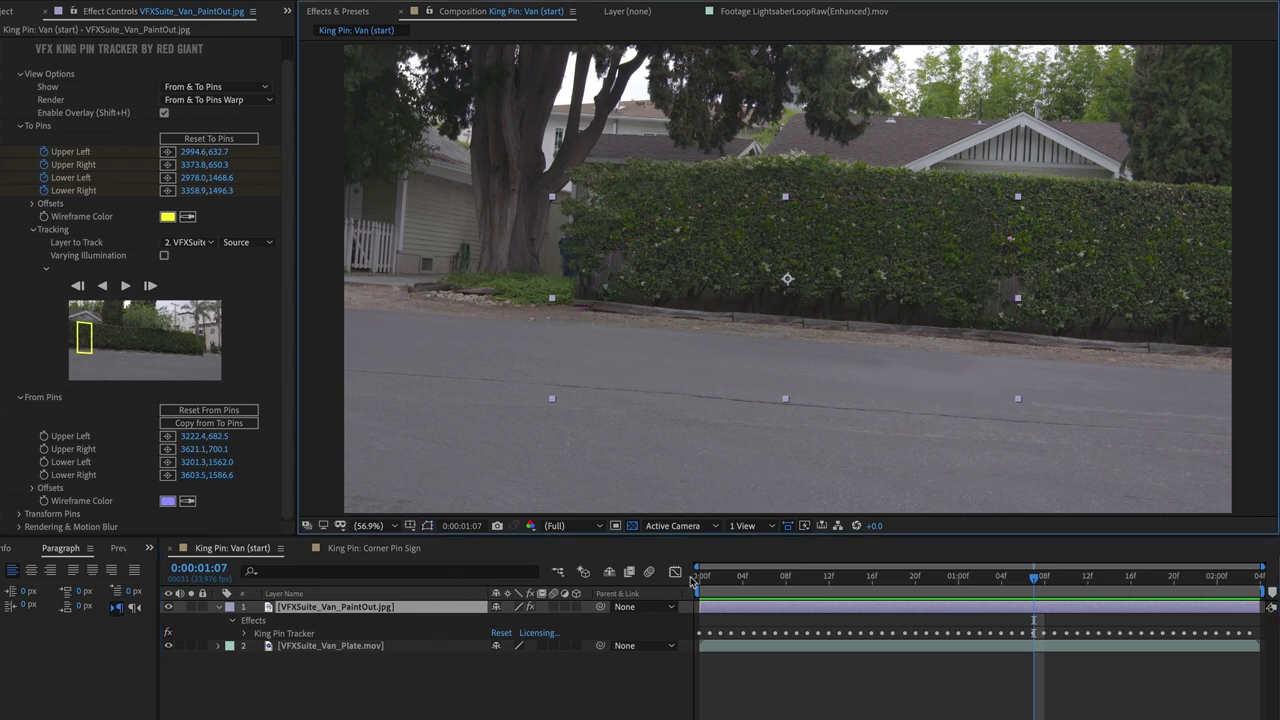
key(space)
click(560, 688)
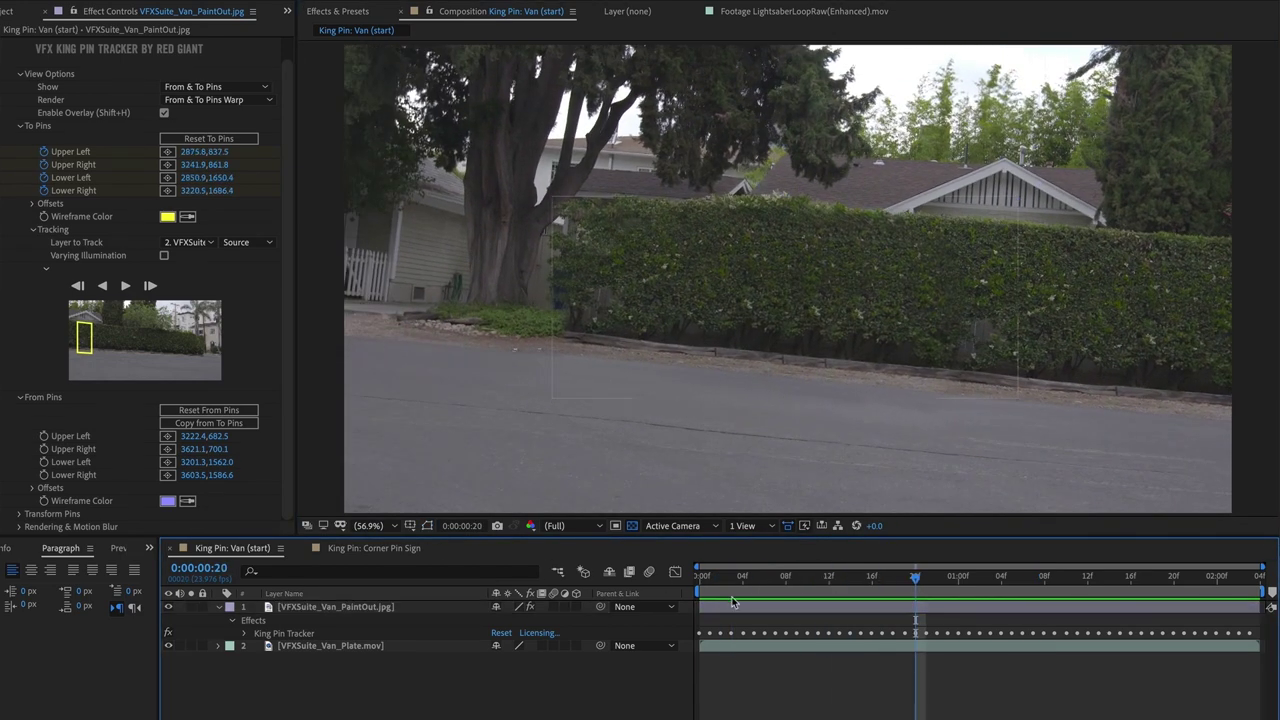
drag(915, 578, 749, 582)
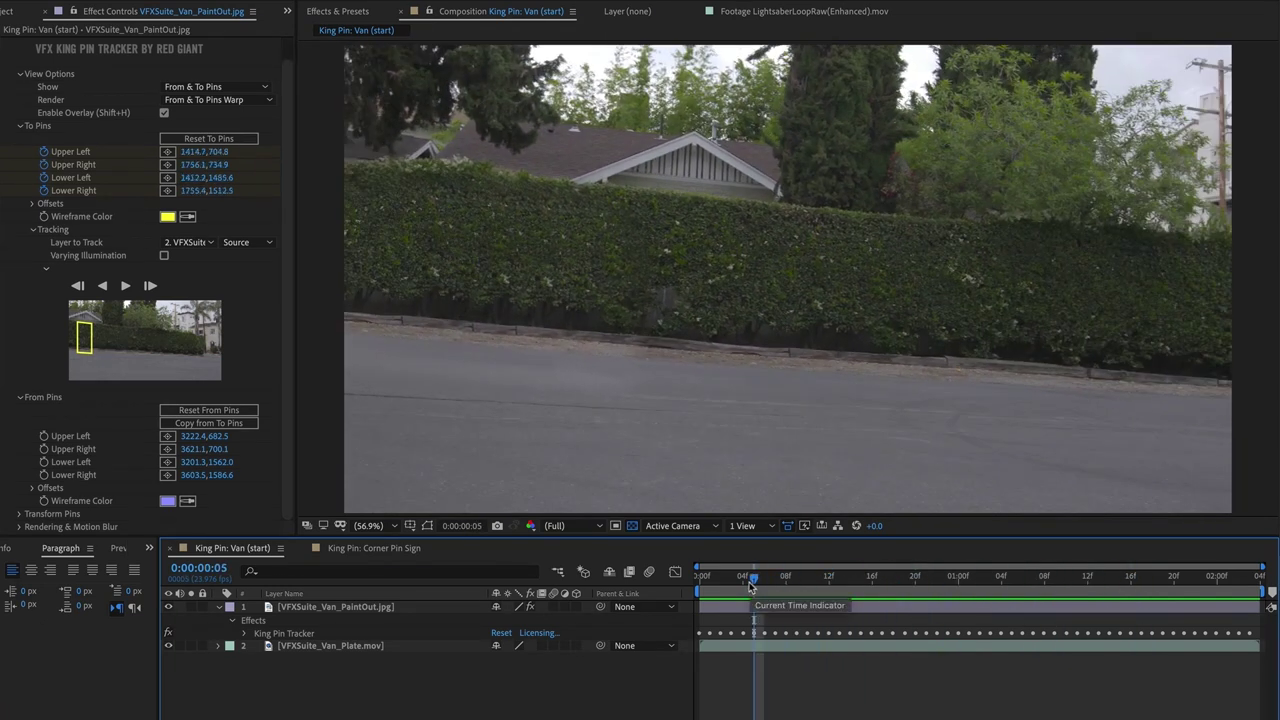
- Switch to the web browser, search the Red Giant tutorials for "king pin", and open Getting Started with VFX King Pin Tracker
key(super+Tab)
key(super+Tab)
key(super+Tab)
key(super+Tab)
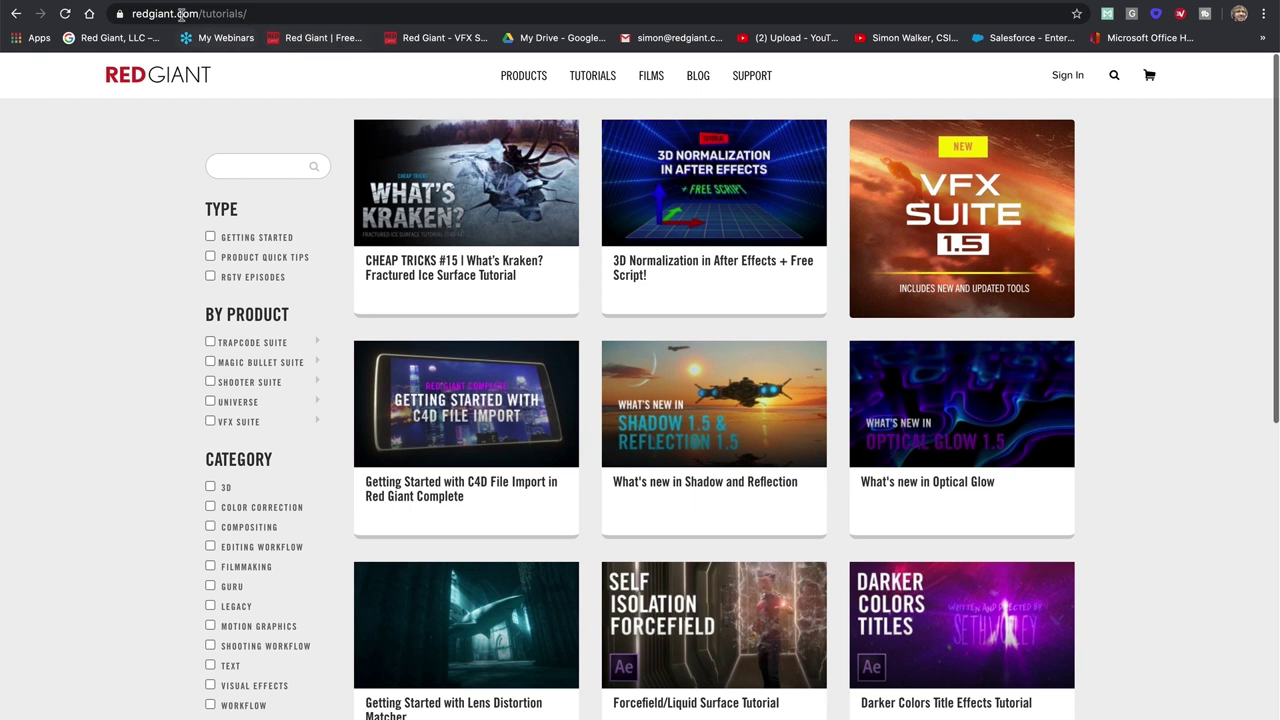
click(250, 166)
text(king pin)
key(Return)
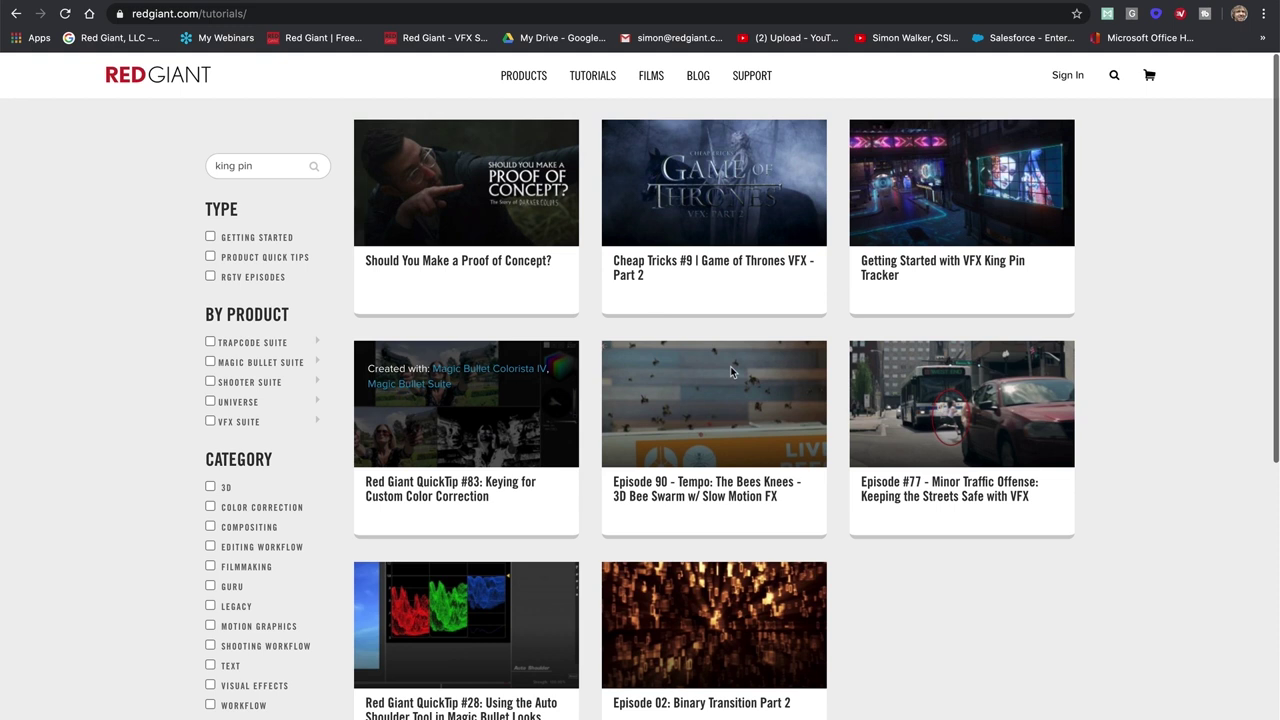
click(966, 261)
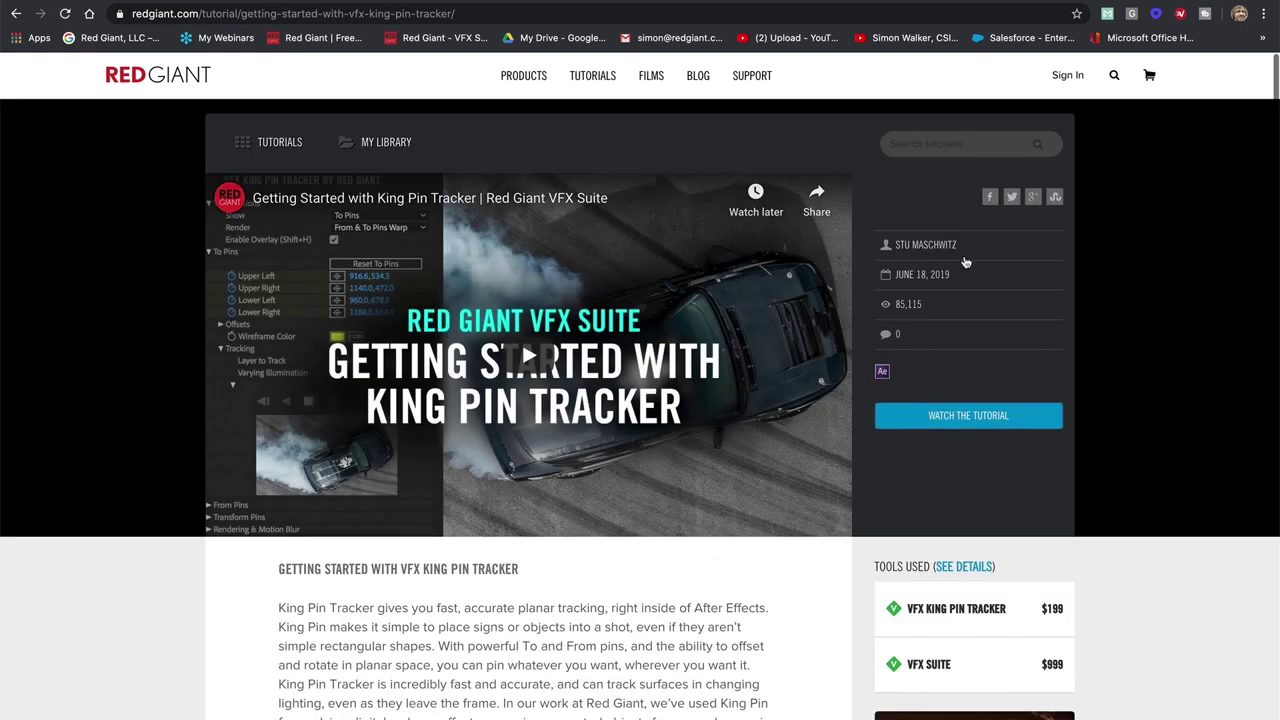
- Play the King Pin Tracker tutorial video, skip ahead to the castle shot, and pause at 14:10
click(527, 362)
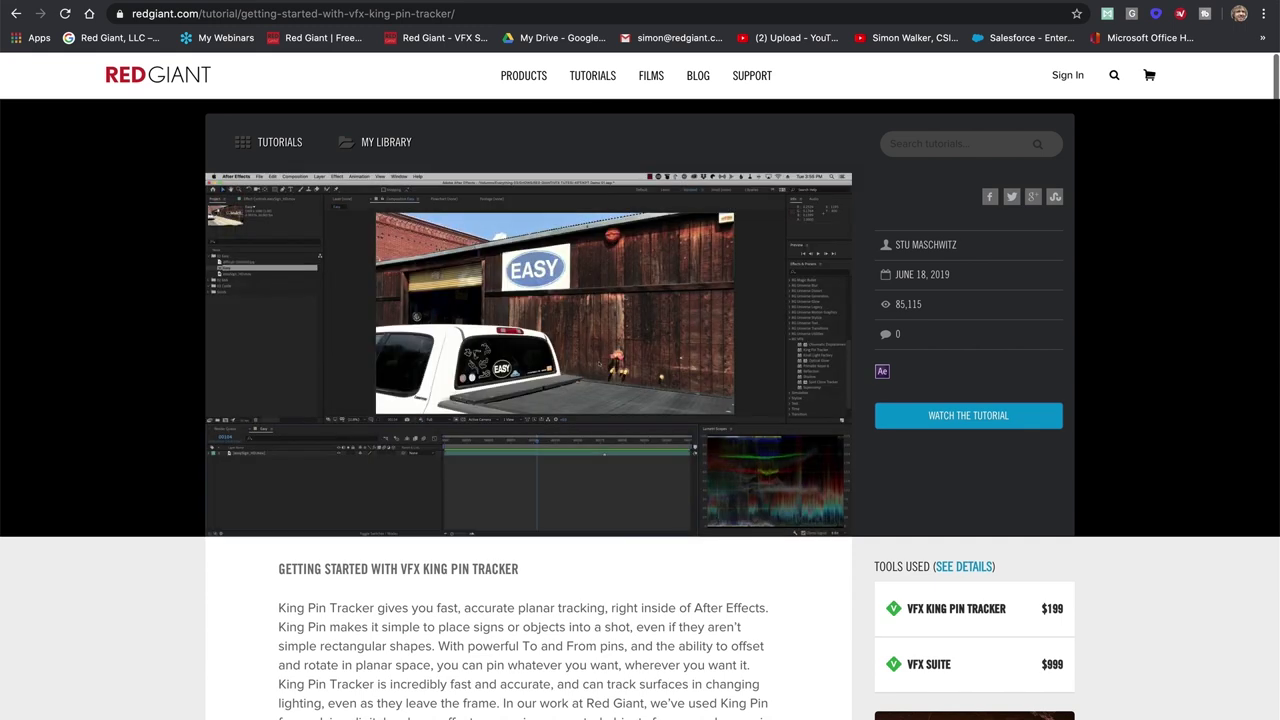
click(649, 508)
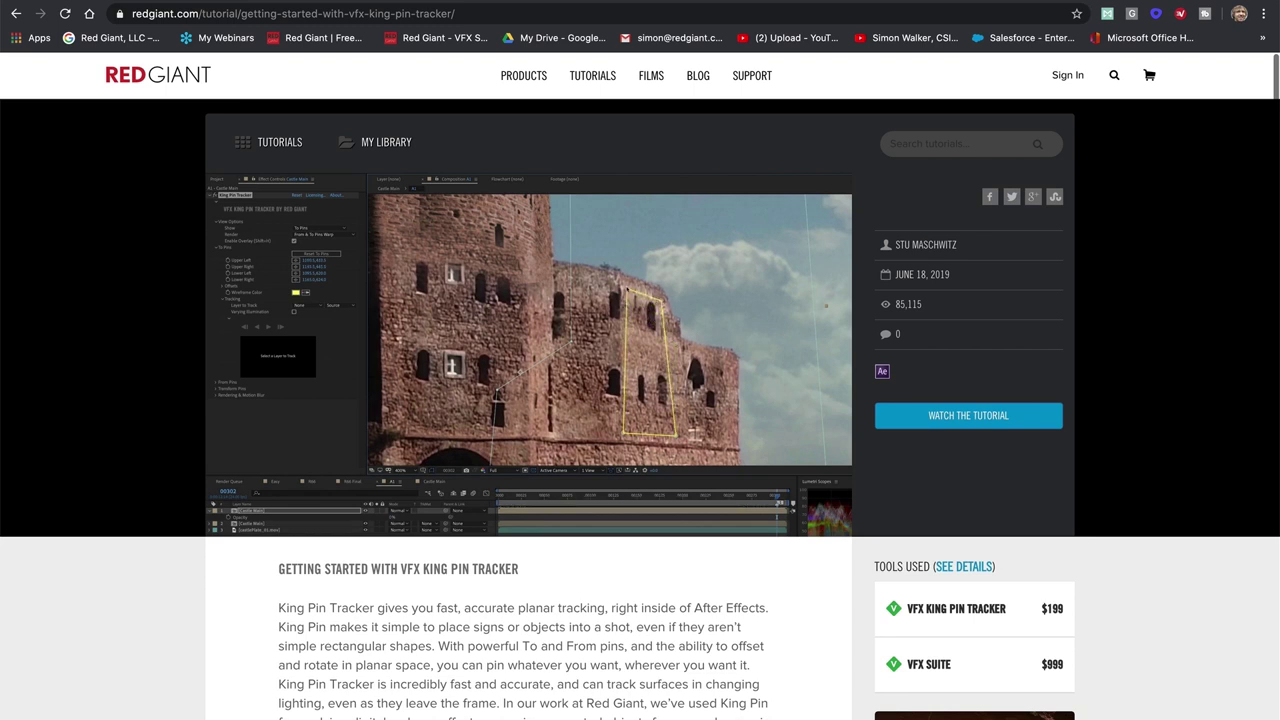
mouse_move(779, 431)
mouse_move(684, 511)
mouse_down()
mouse_move(728, 512)
mouse_move(708, 512)
mouse_up()
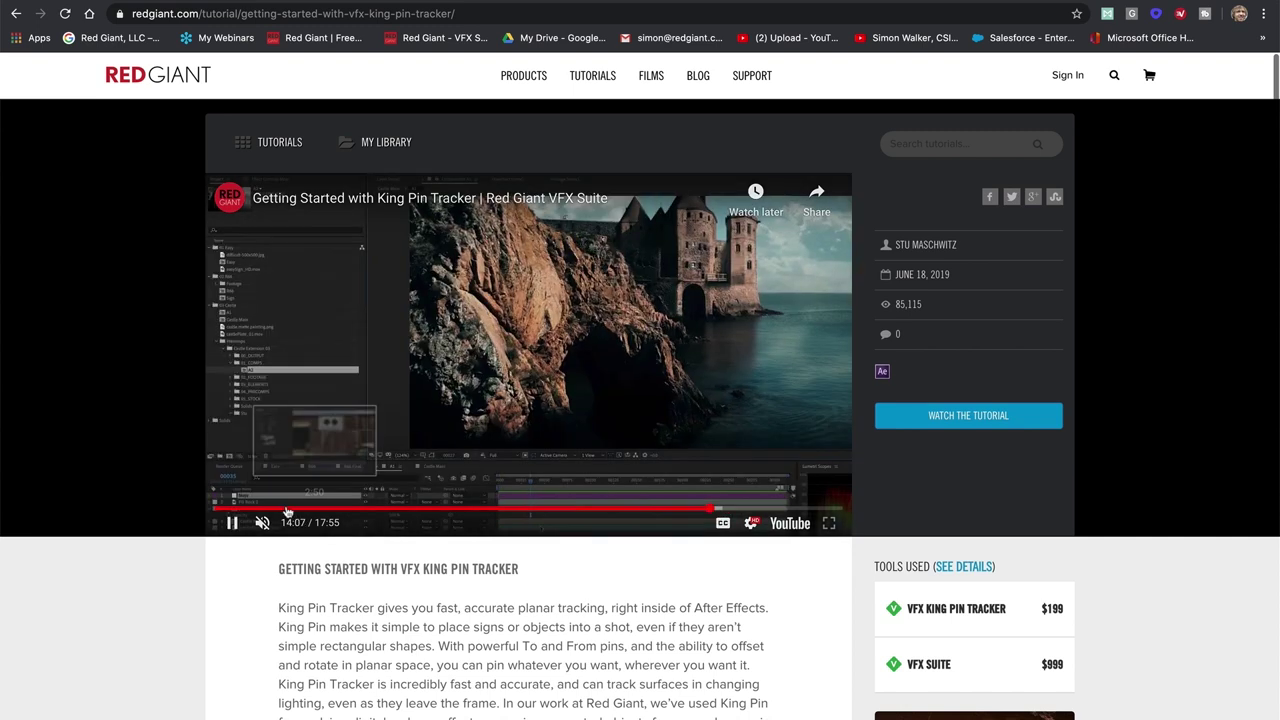
click(231, 524)
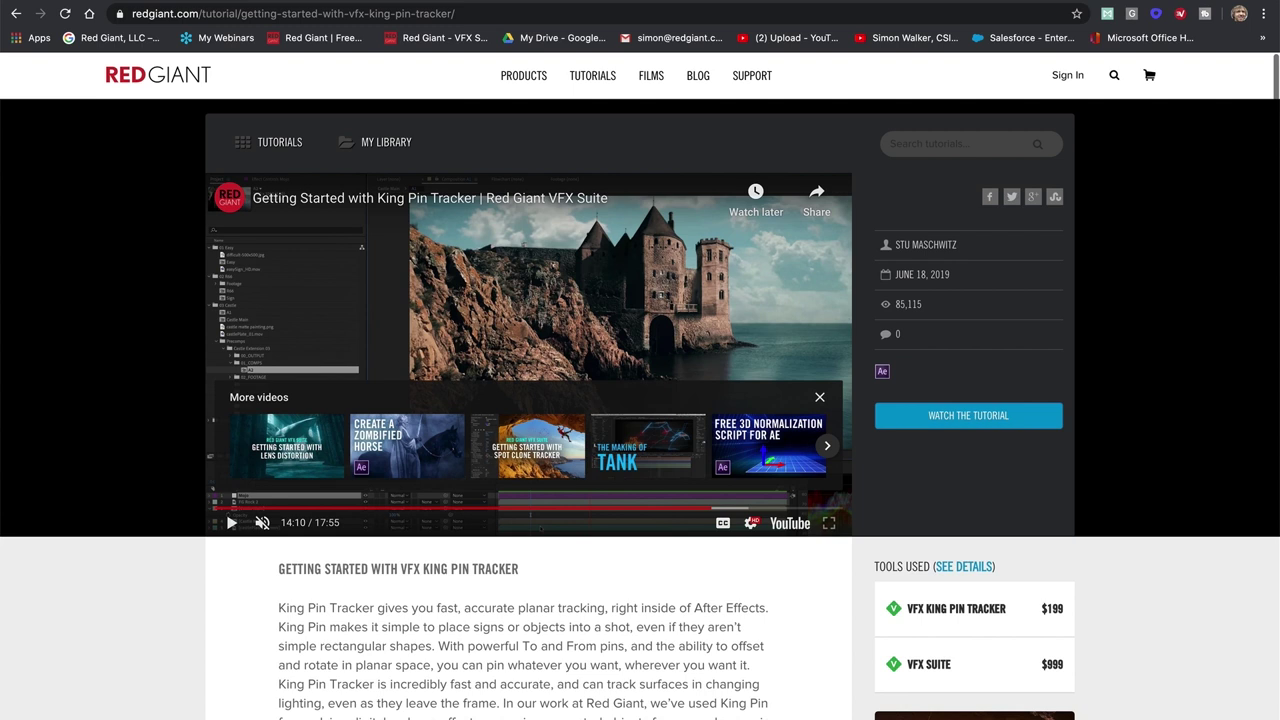
- Watch the YouTube channel's video Creating Glows for Headlights Using VFX Optical Glow with the sound muted, and return to the Videos list
key(ctrl+Tab)
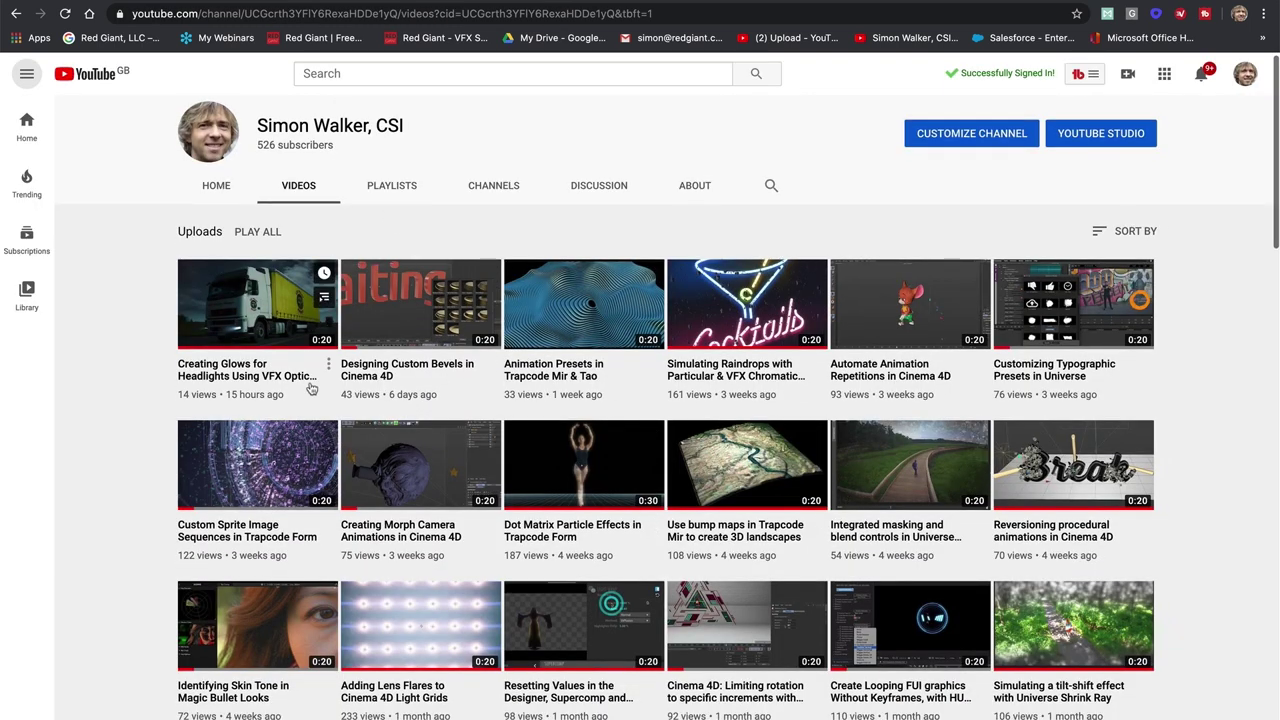
click(265, 320)
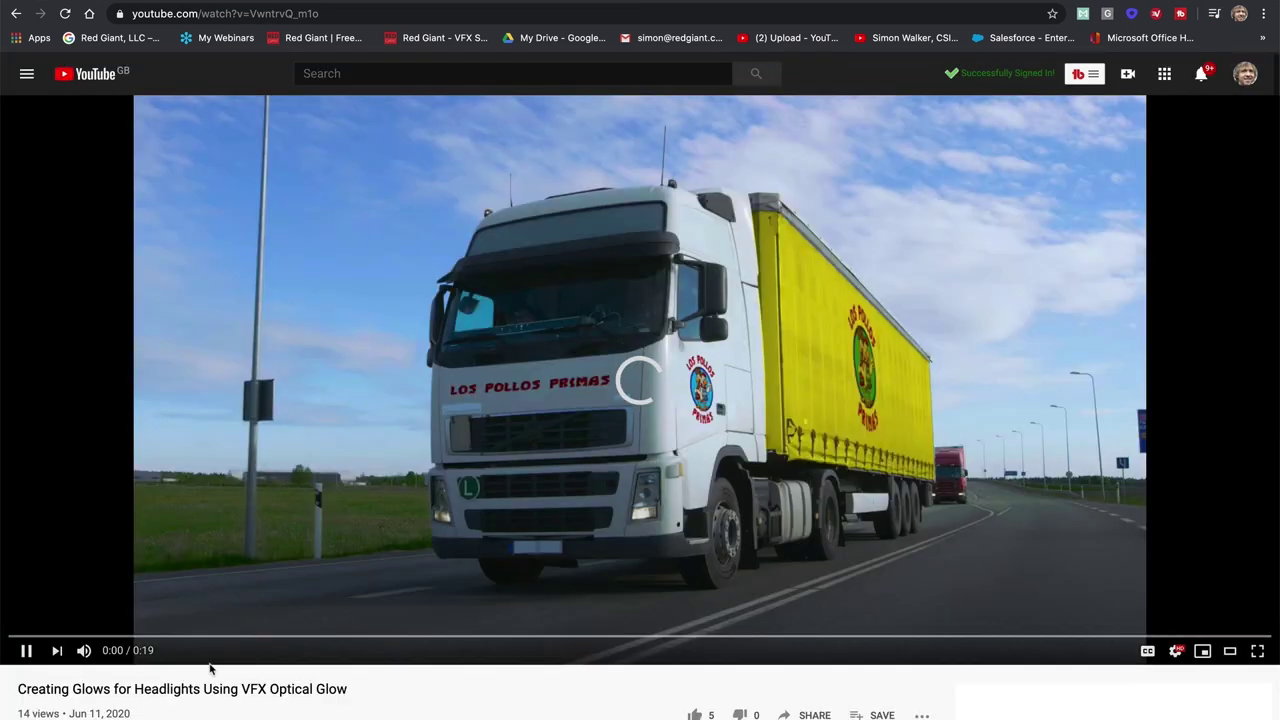
click(84, 650)
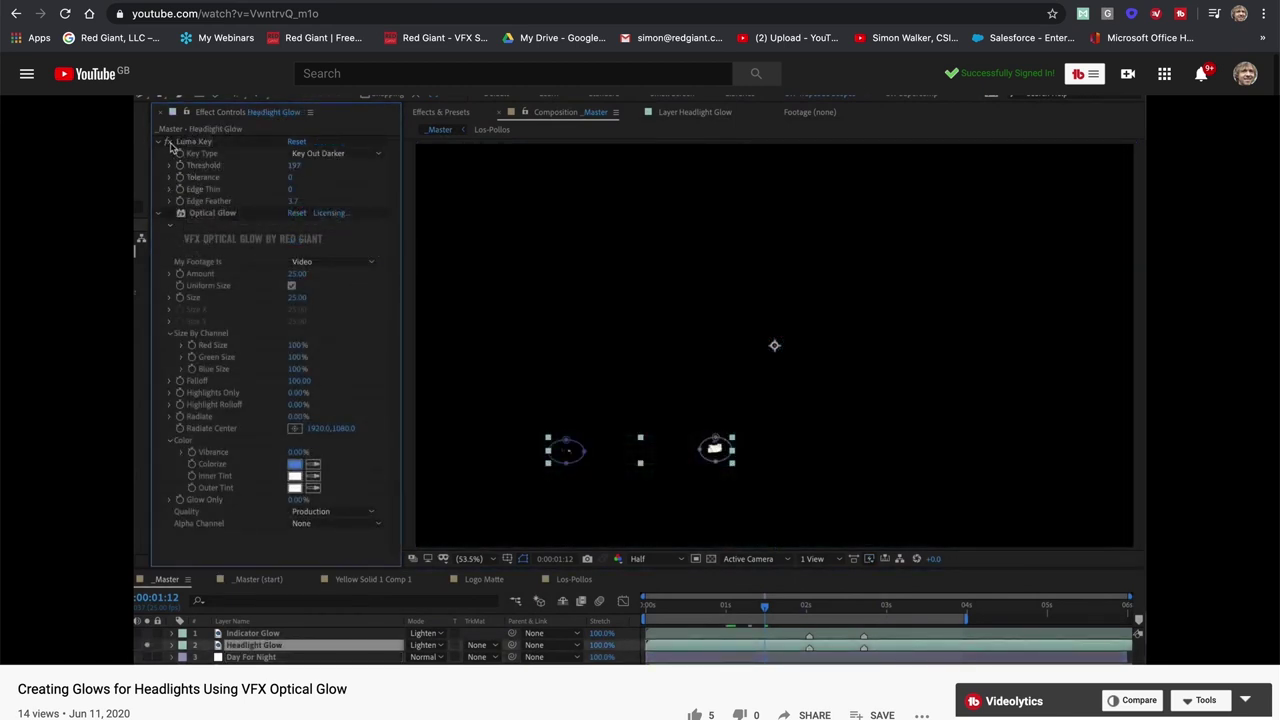
mouse_move(561, 423)
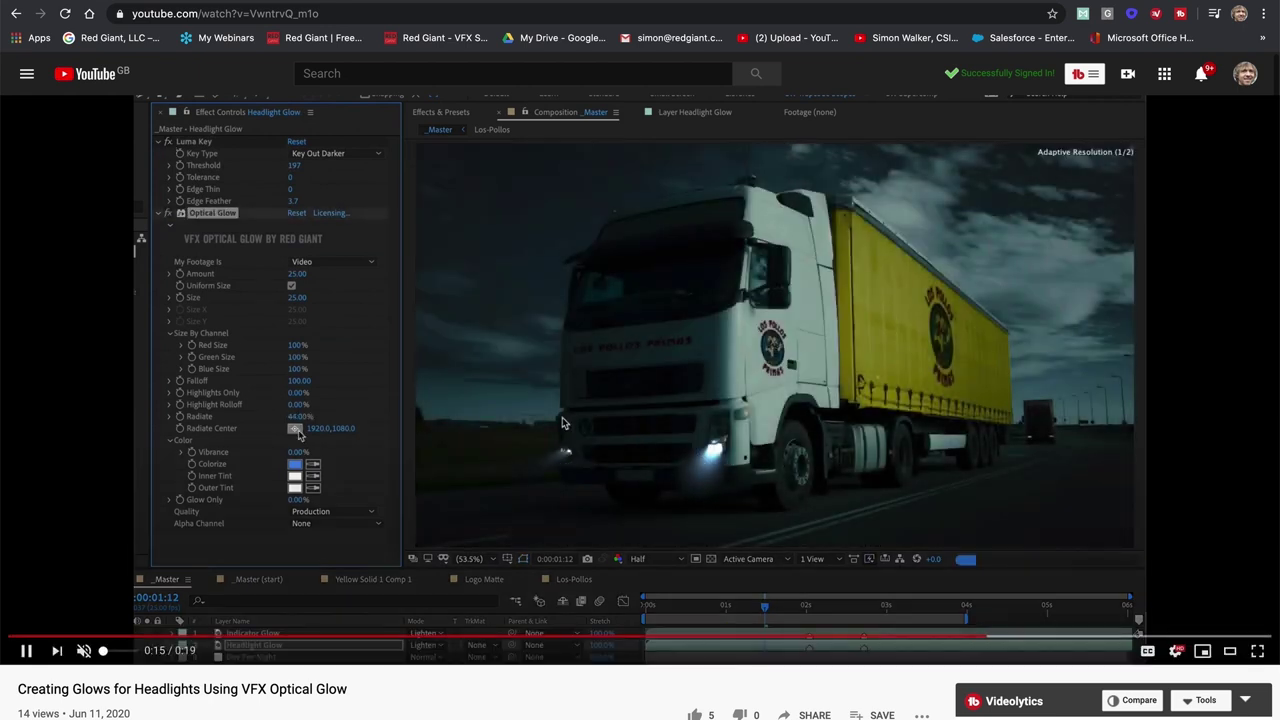
click(23, 651)
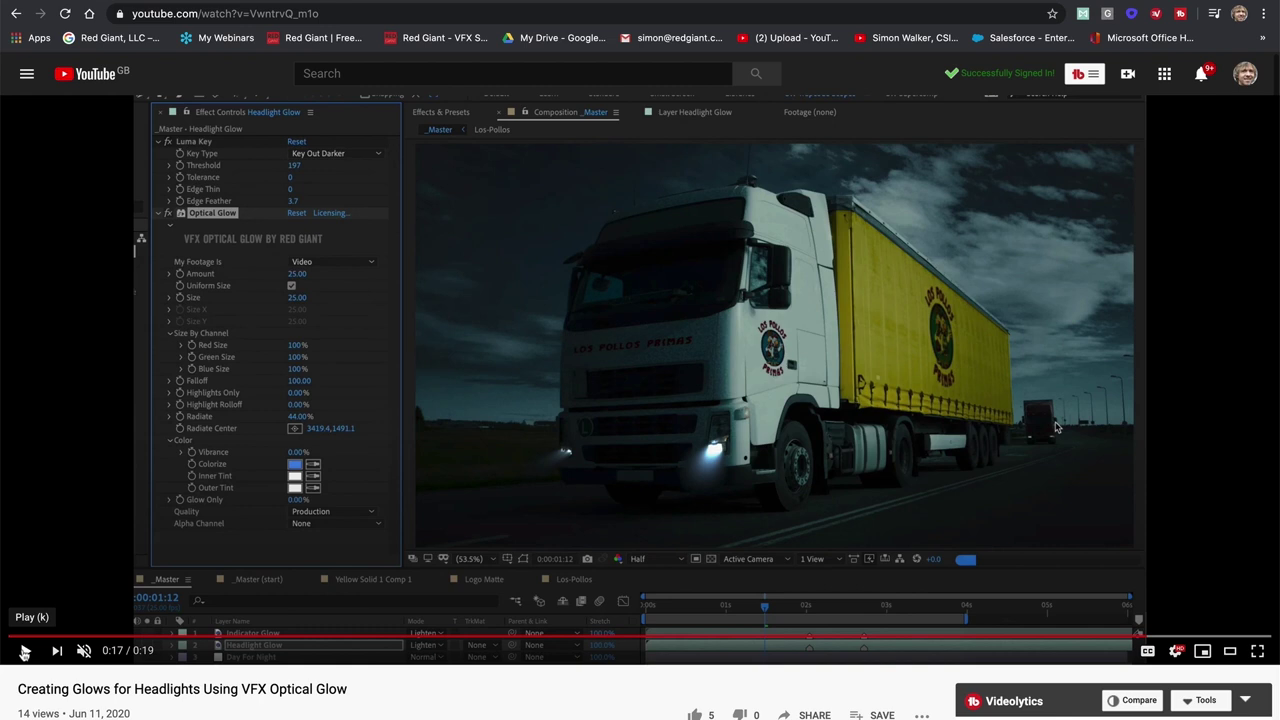
click(14, 15)
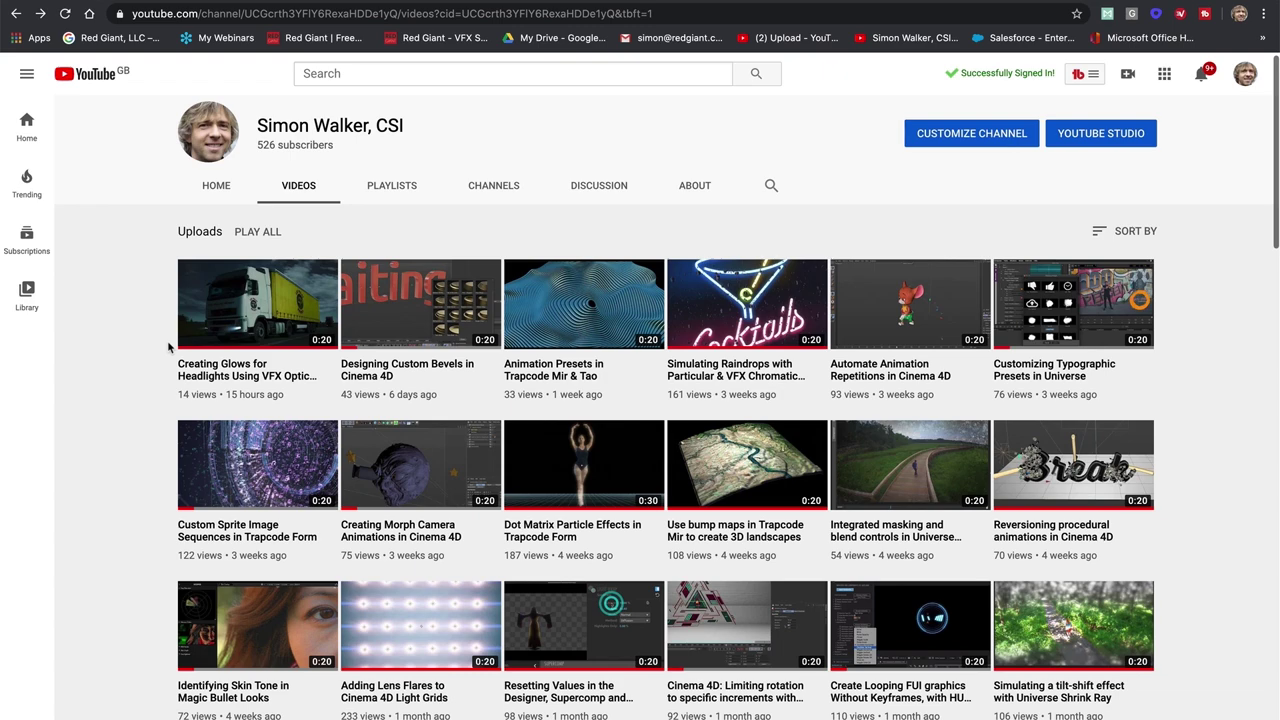
- Browse the channel's uploaded videos and view Removing elements from shots using planar tracking in VFX Suite
scroll(684, 330, down, 4)
scroll(682, 398, down, 4)
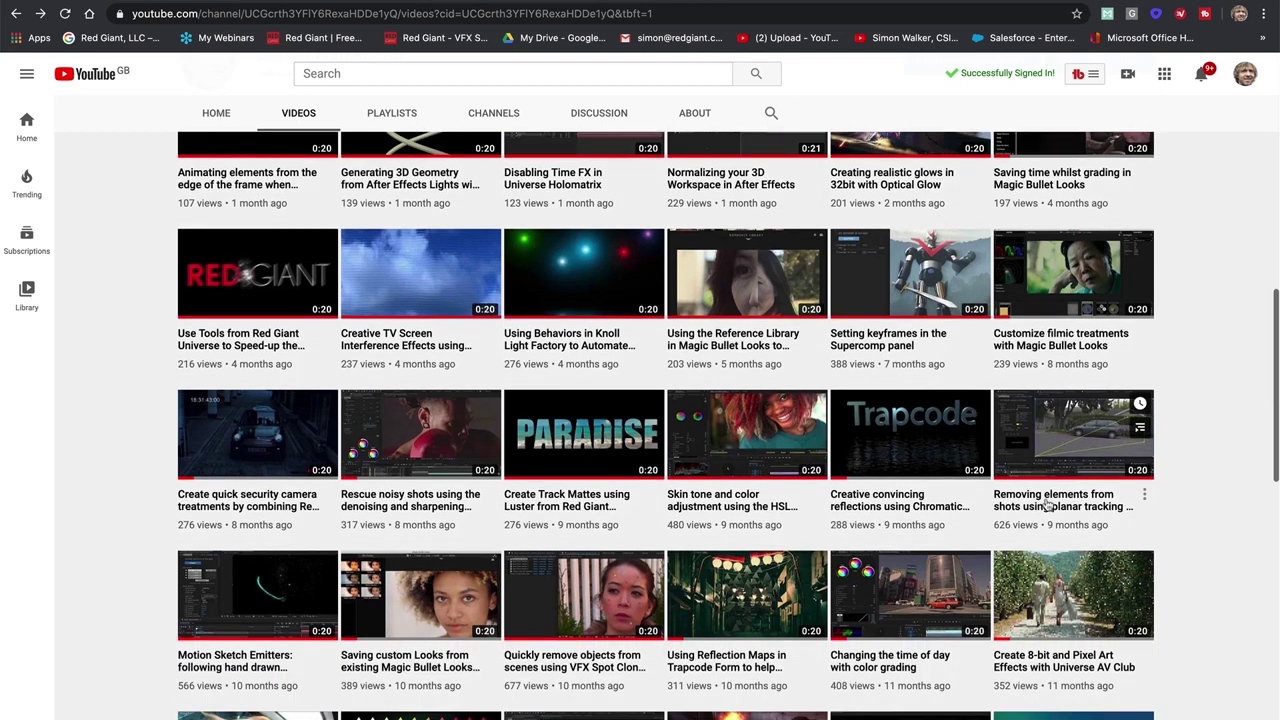
click(1064, 443)
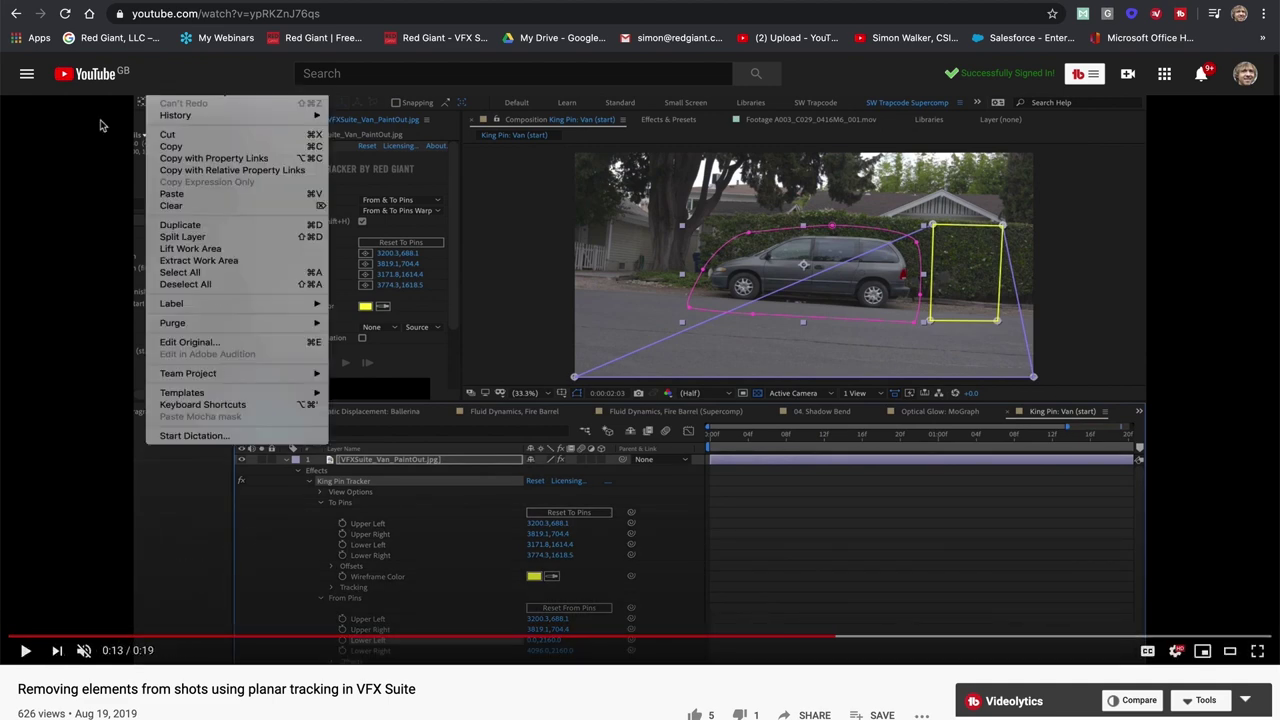
click(15, 13)
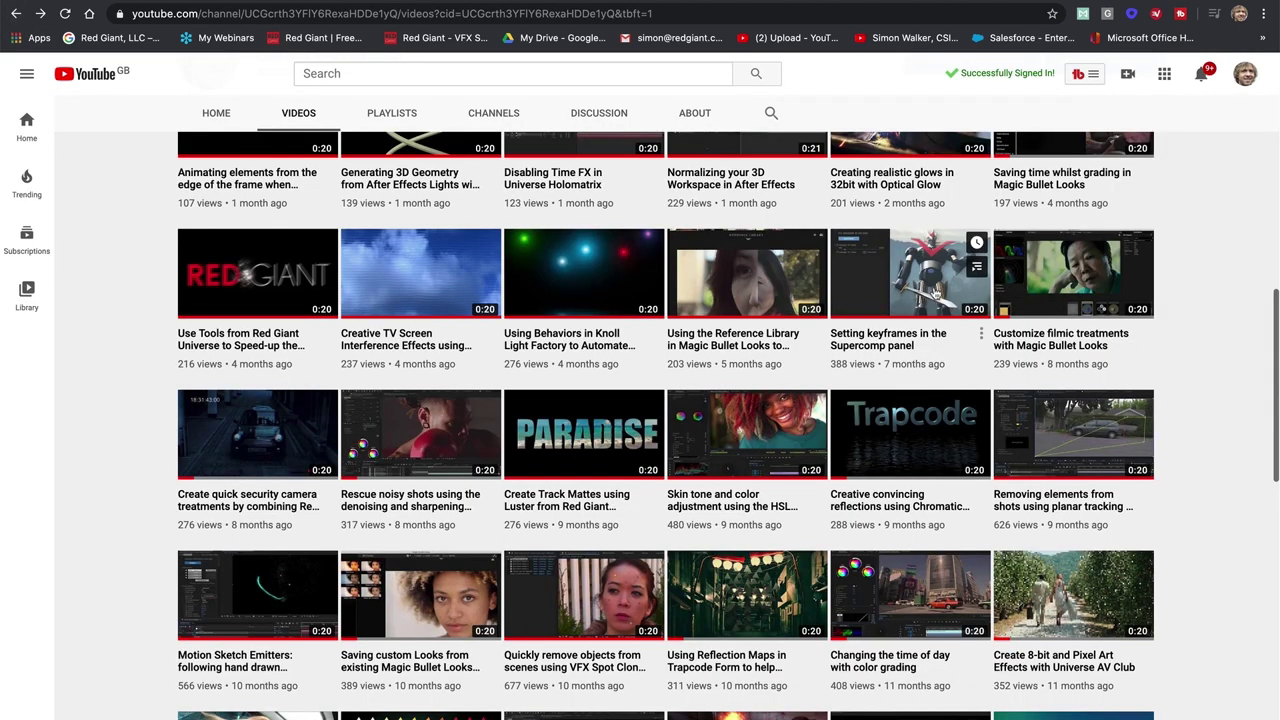
scroll(928, 291, down, 6)
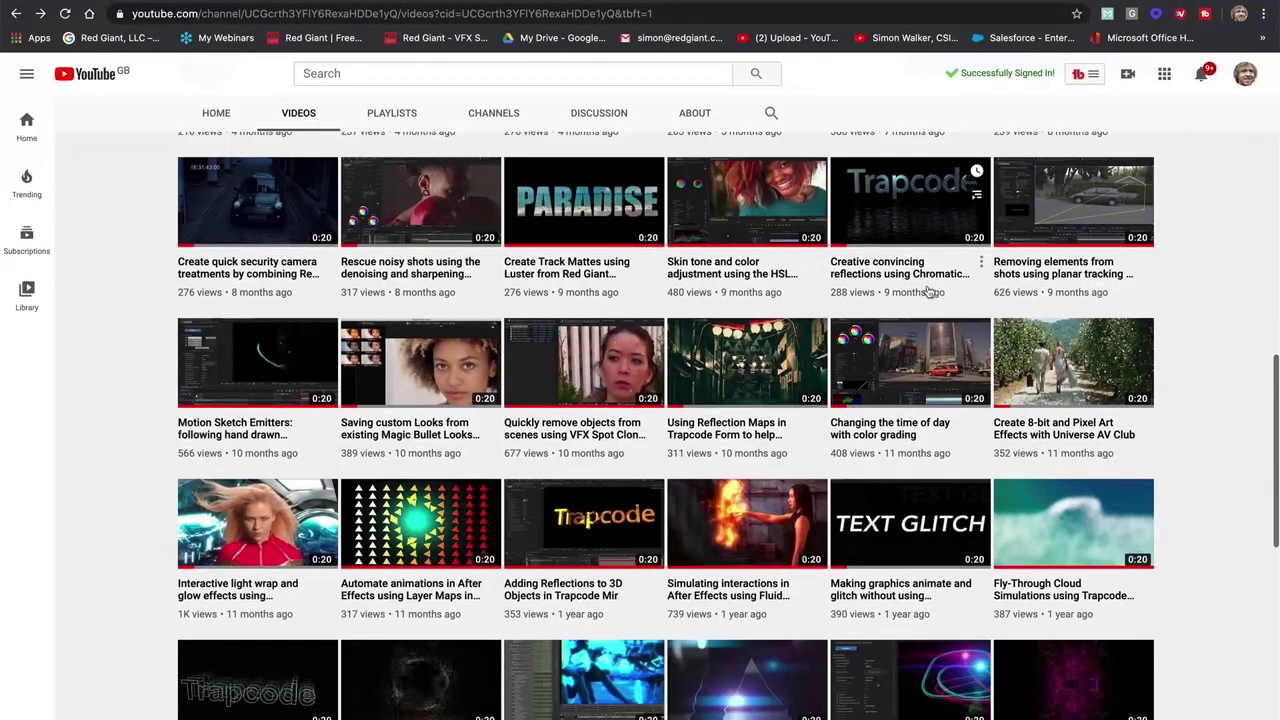
scroll(928, 291, down, 2)
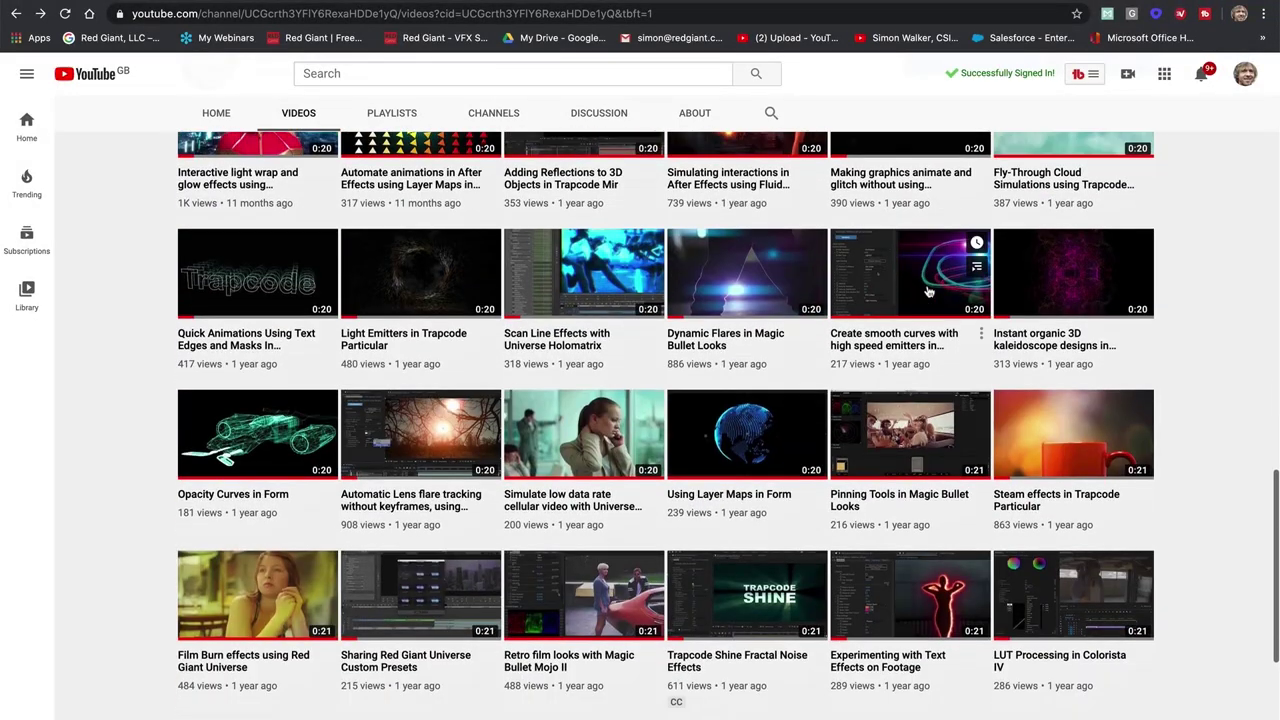
scroll(928, 291, up, 10)
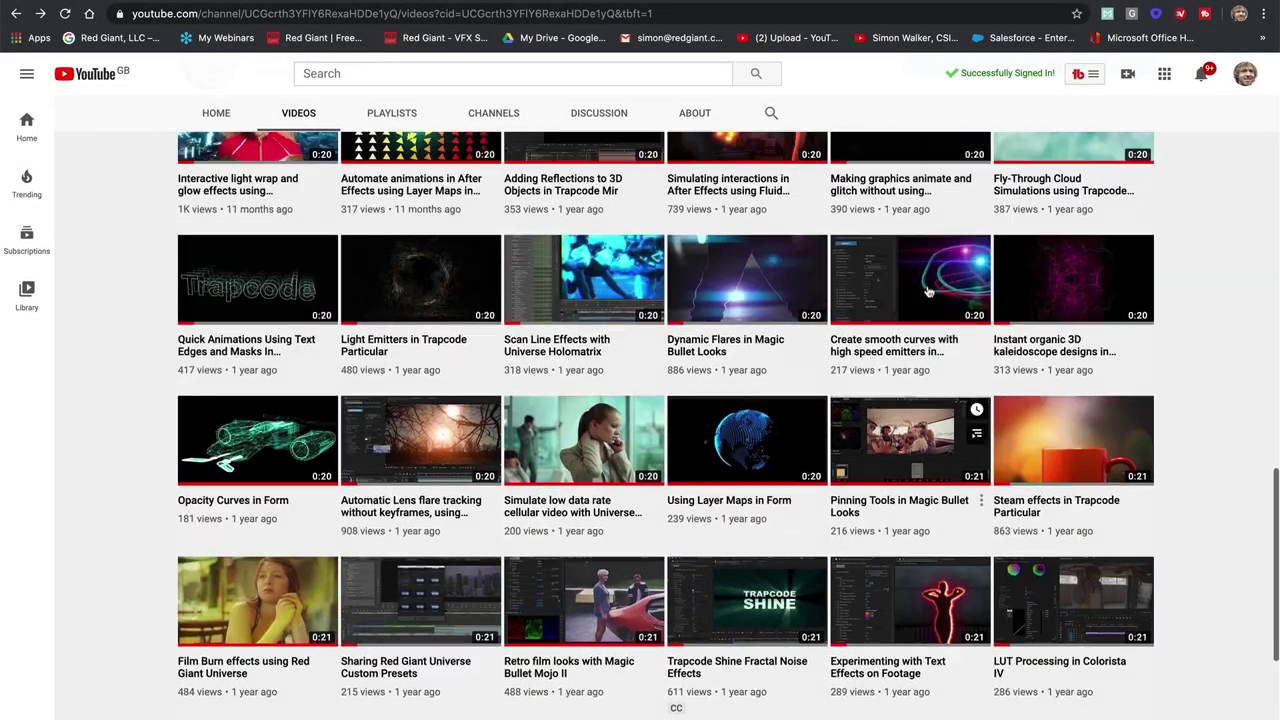
scroll(928, 291, up, 1)
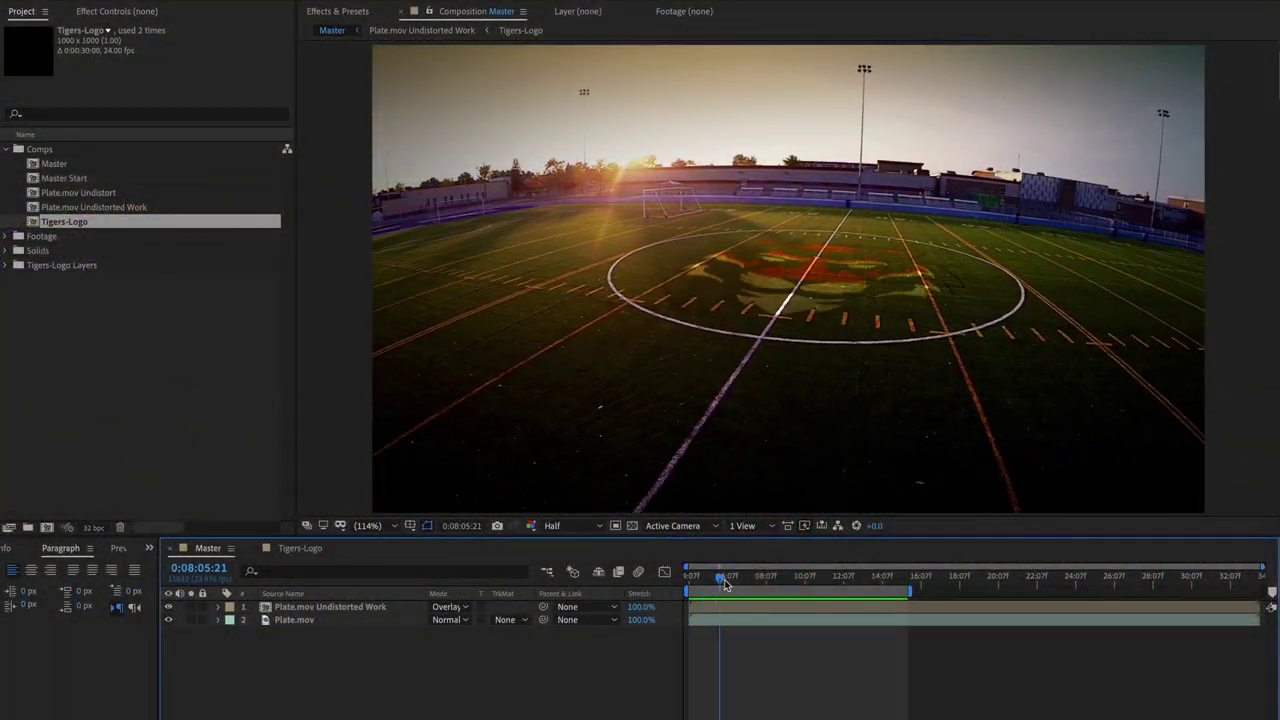
- In After Effects, delete the Plate.mov Undistorted Work layer from the Master composition and inspect the effects on Plate.mov
drag(725, 585, 755, 591)
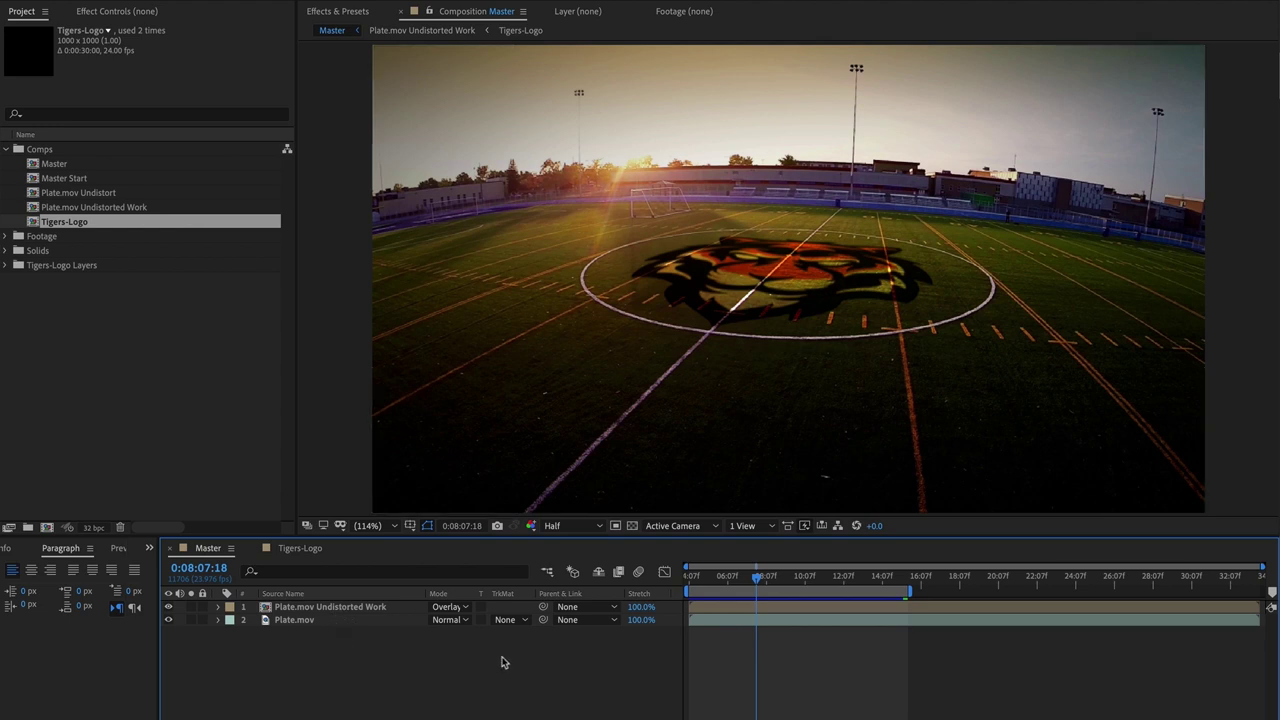
click(355, 610)
key(Delete)
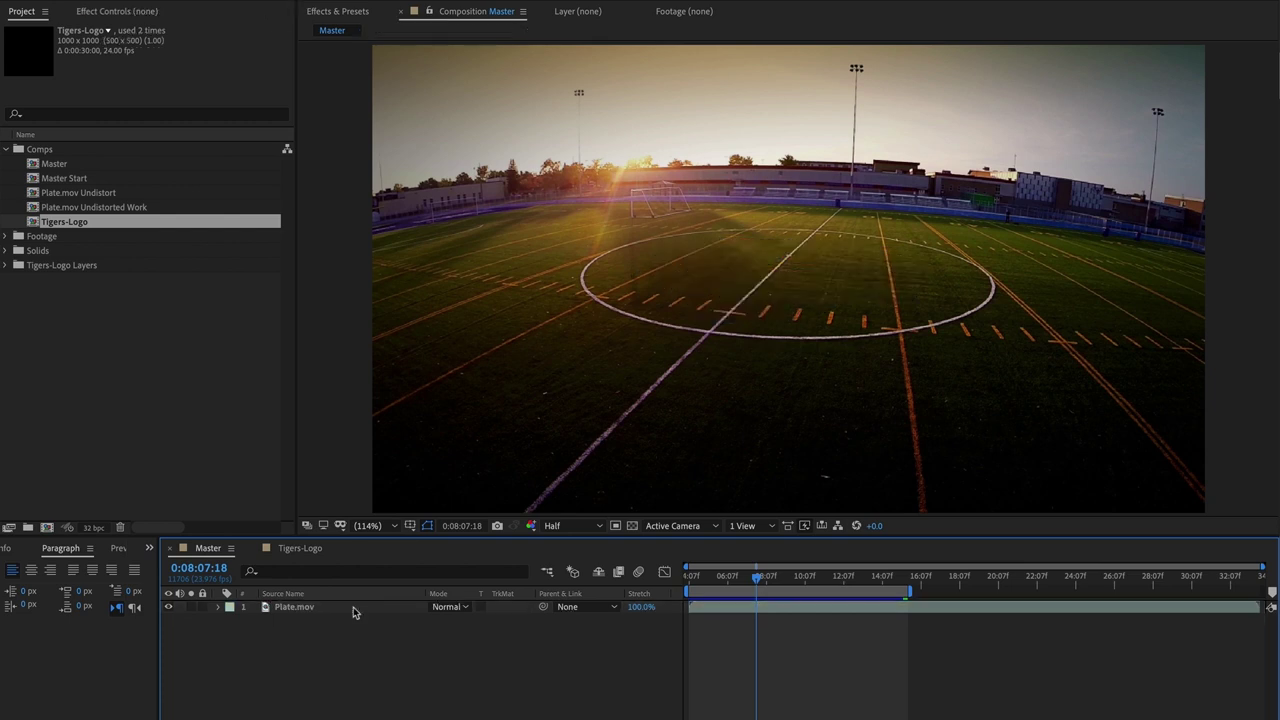
click(353, 607)
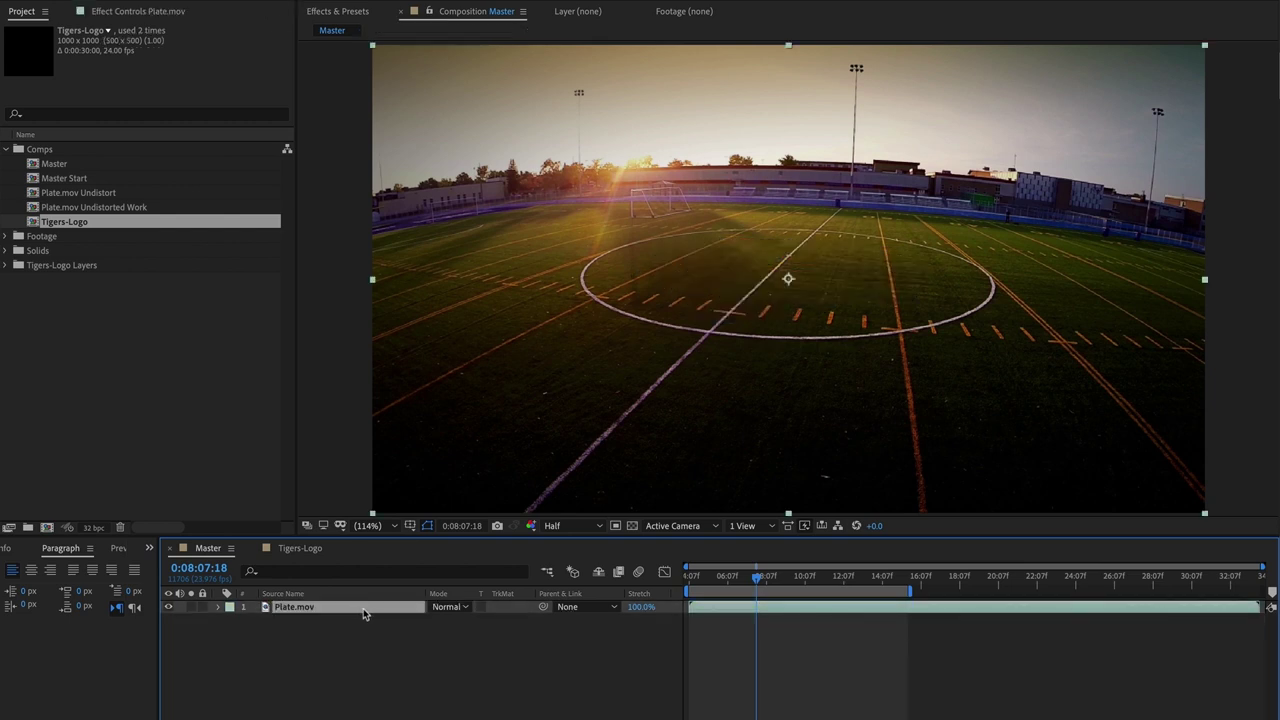
click(155, 13)
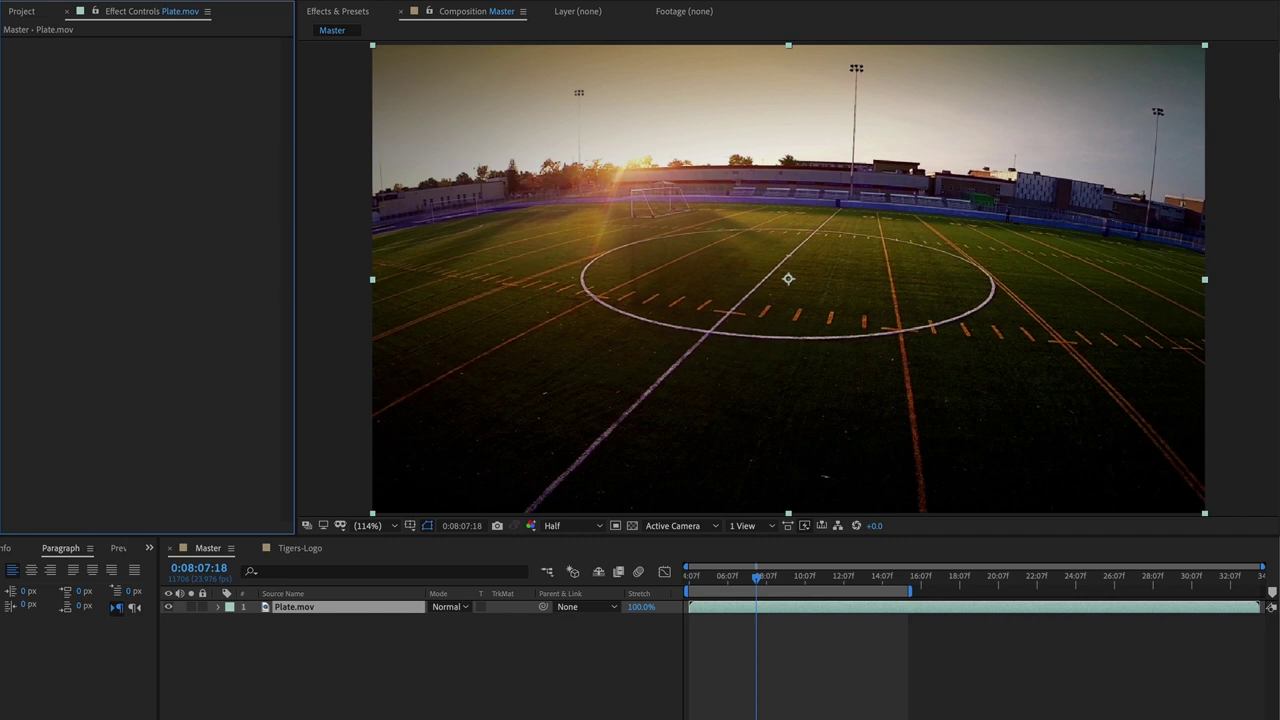
click(280, 685)
key(ctrl+0)
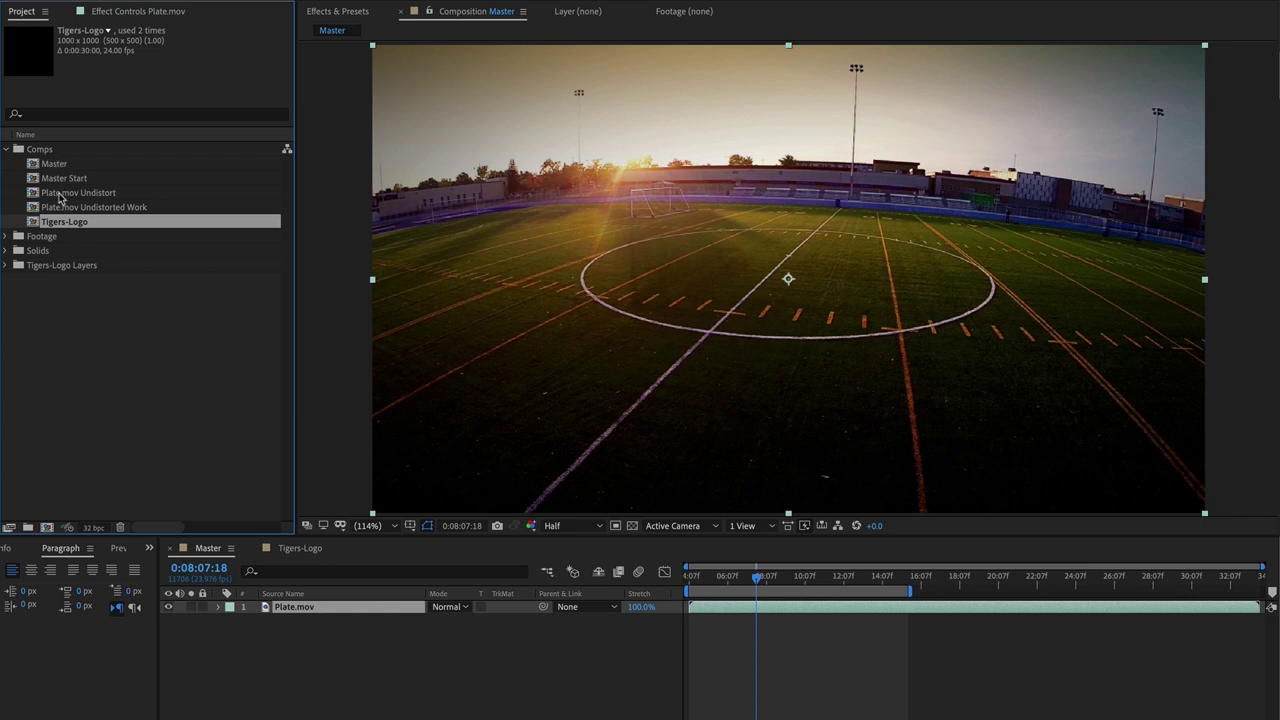
- Add the Tigers-Logo comp above Plate.mov in Master and inspect its layers and animation before returning to Master
drag(45, 221, 353, 603)
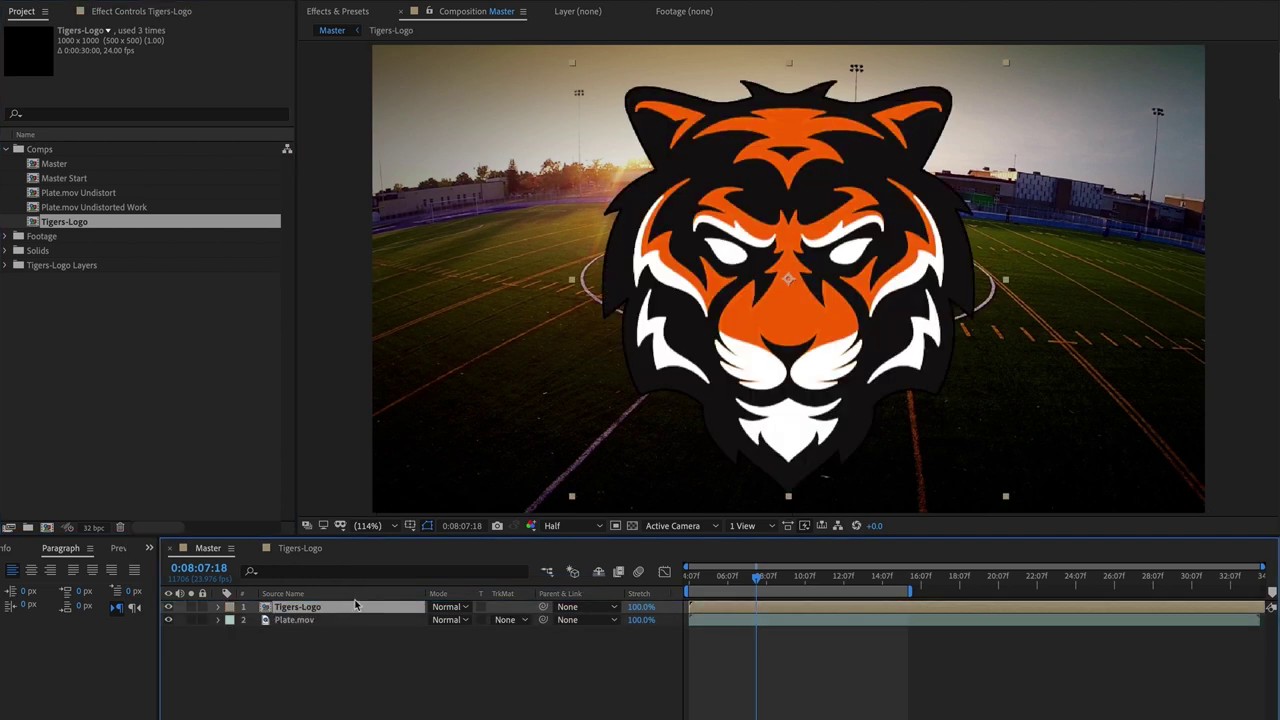
double_click(267, 610)
mouse_move(748, 588)
mouse_down()
mouse_move(688, 584)
mouse_move(732, 584)
mouse_up()
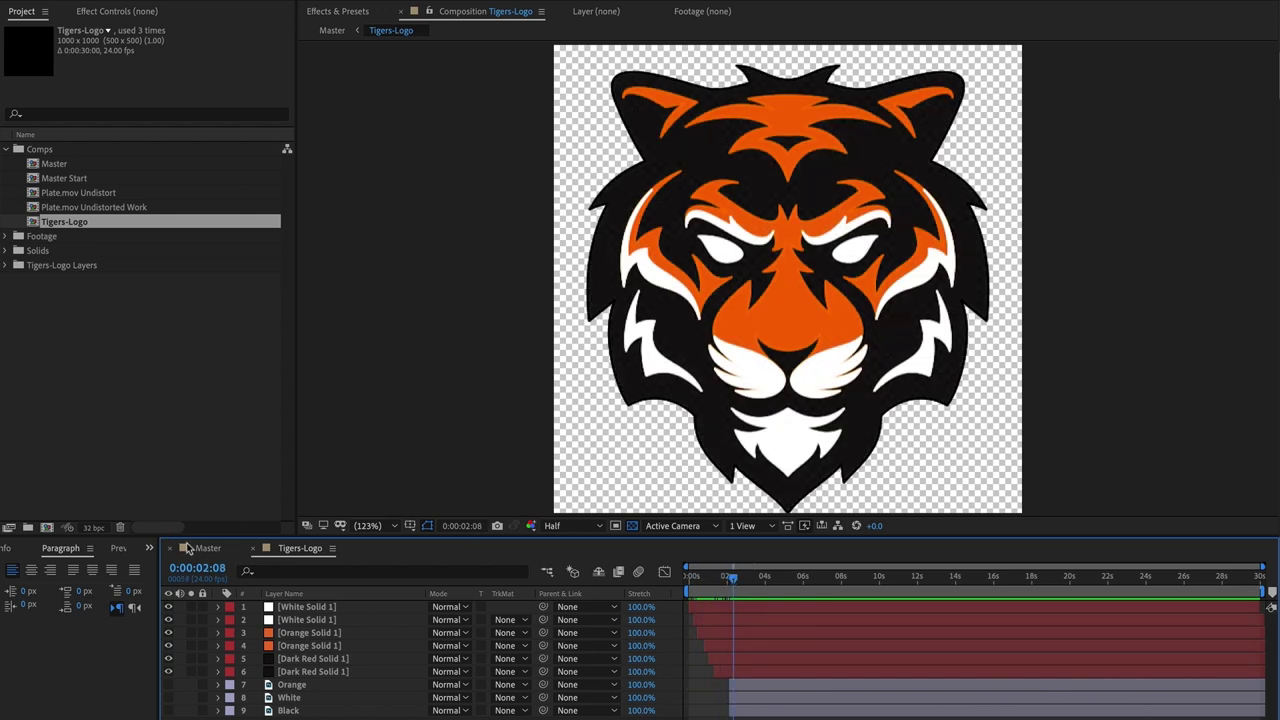
click(205, 548)
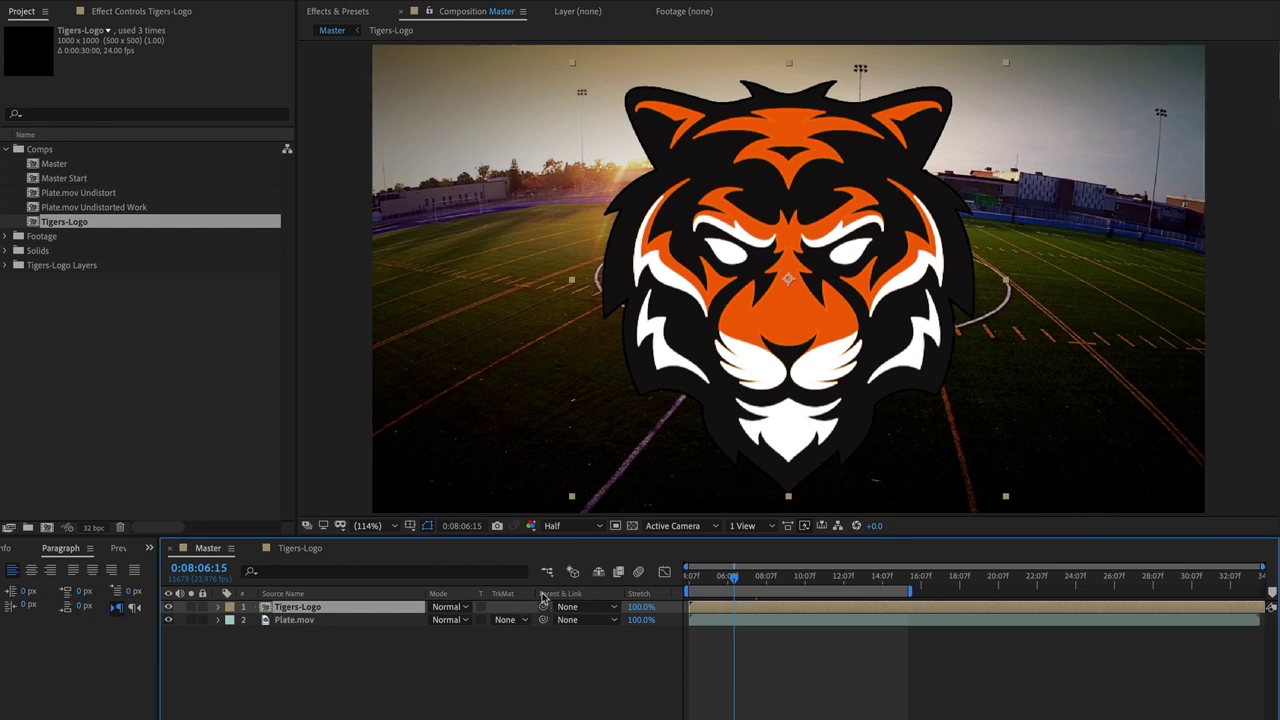
- Apply the RG VFX King Pin Tracker effect to the Tigers-Logo layer
click(330, 2)
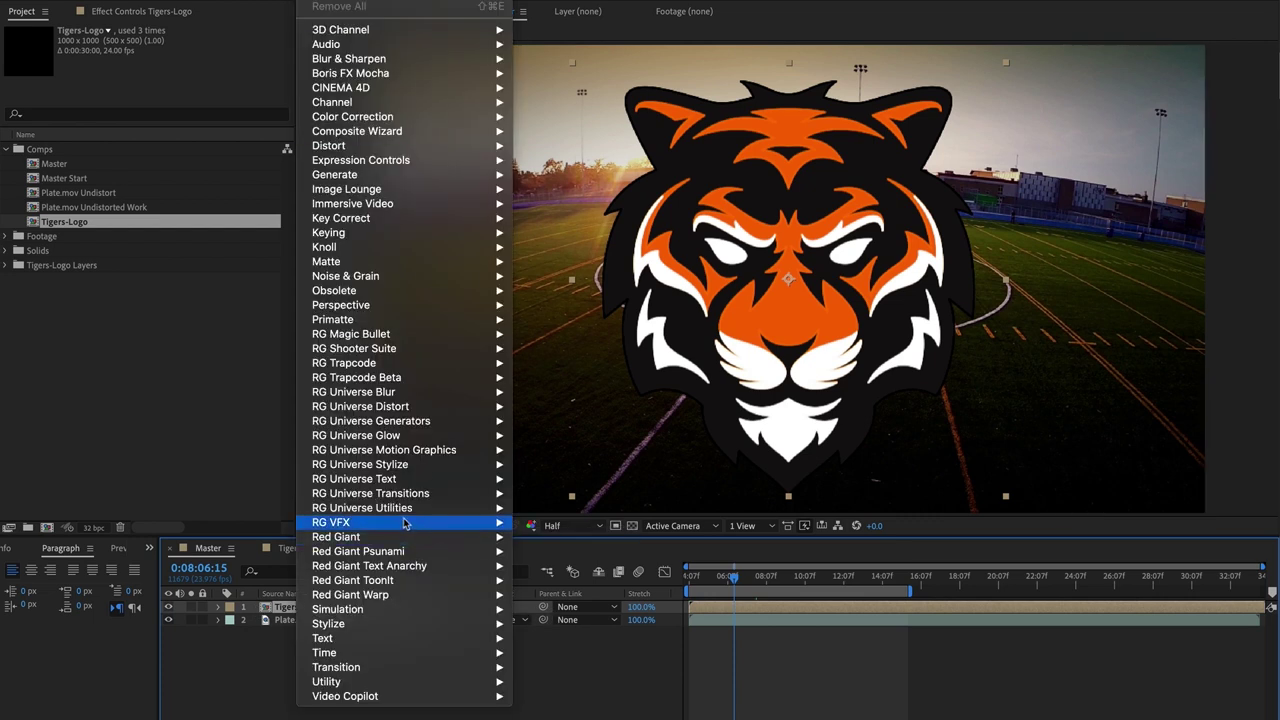
mouse_move(405, 522)
click(568, 538)
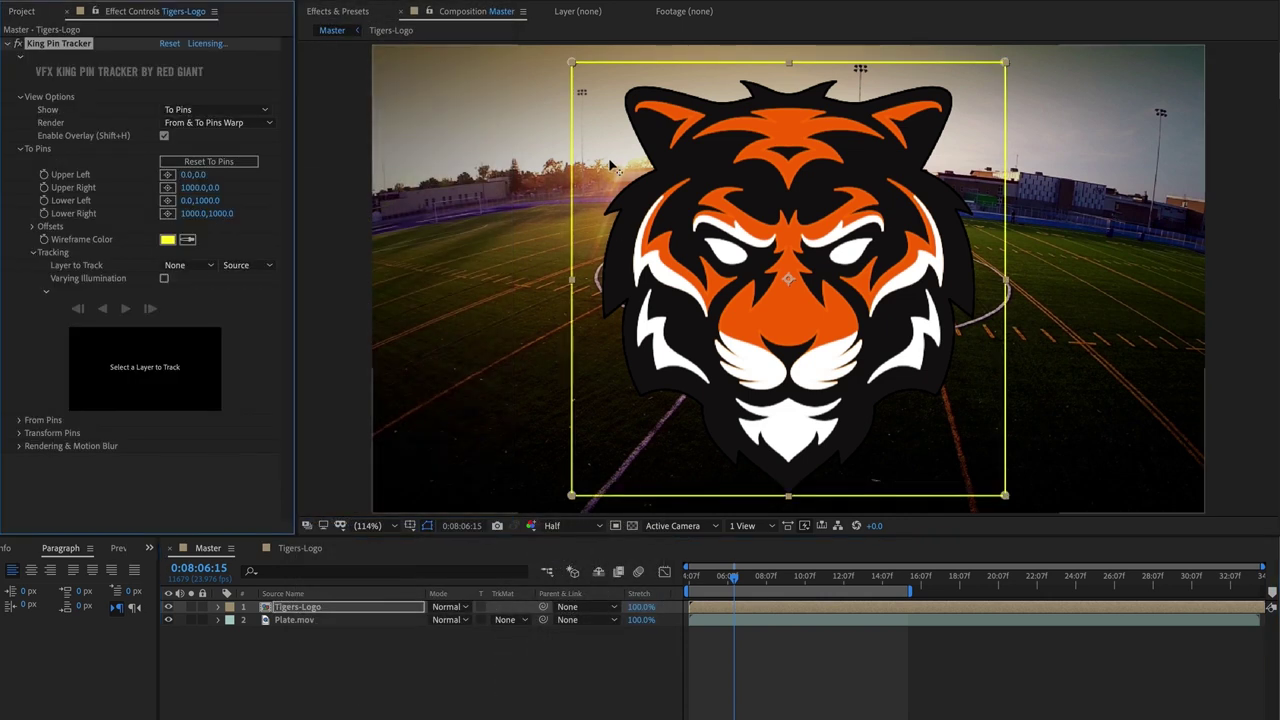
- Place the four To Pins on the grass around the field's centre circle, laying the tiger logo flat in perspective
drag(572, 64, 700, 230)
drag(573, 496, 525, 295)
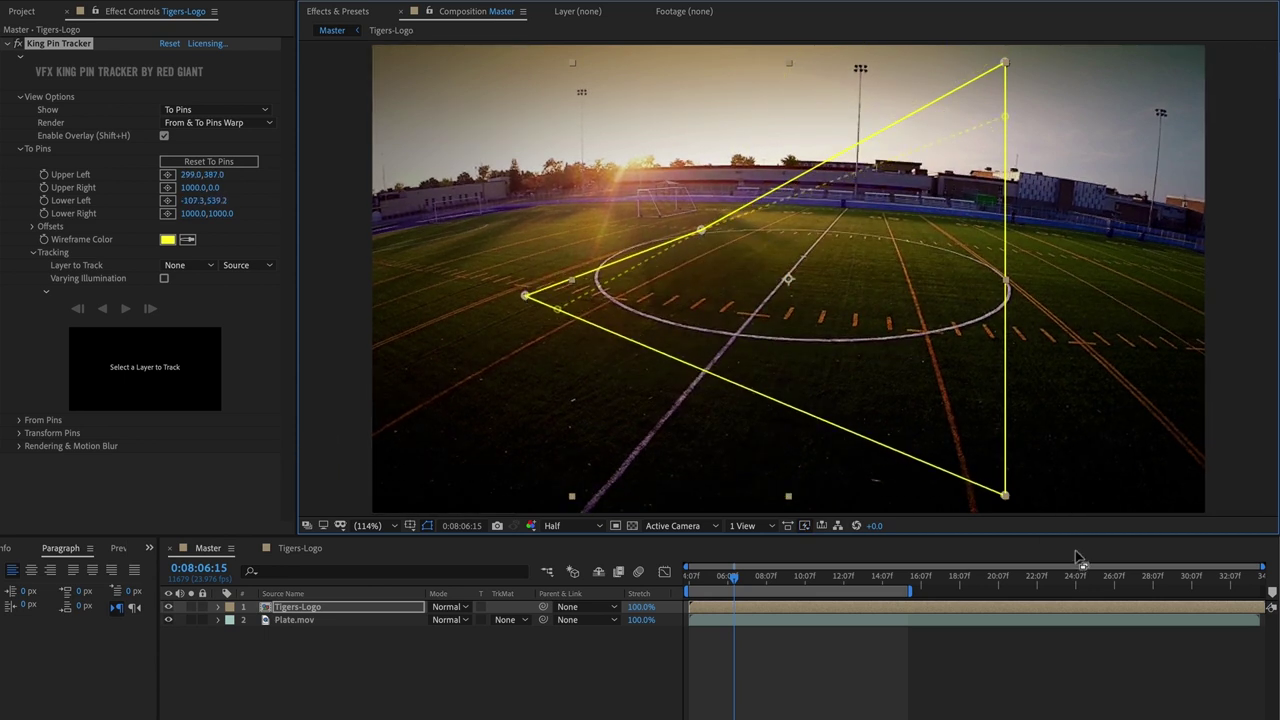
drag(1005, 494, 1084, 364)
drag(1005, 64, 975, 247)
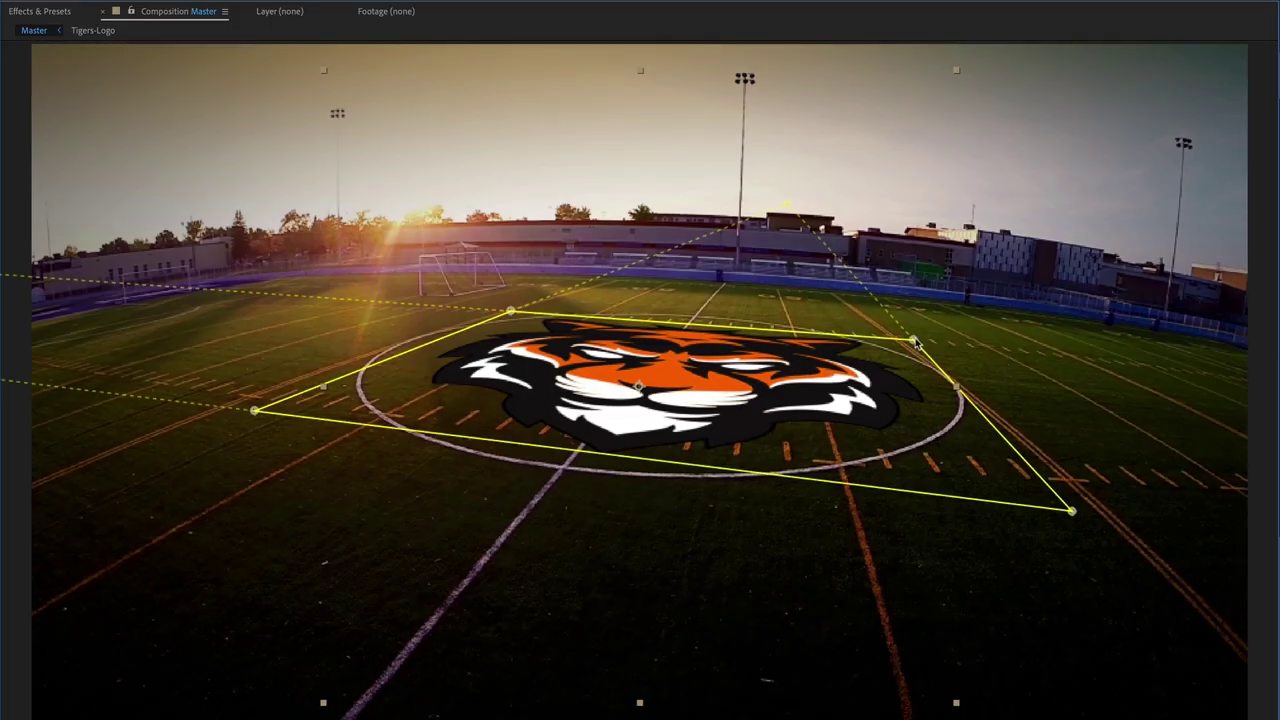
- Refine the four To Pins so the tiger logo's outline follows the painted lines around the field's centre circle
drag(916, 343, 908, 331)
drag(515, 300, 514, 302)
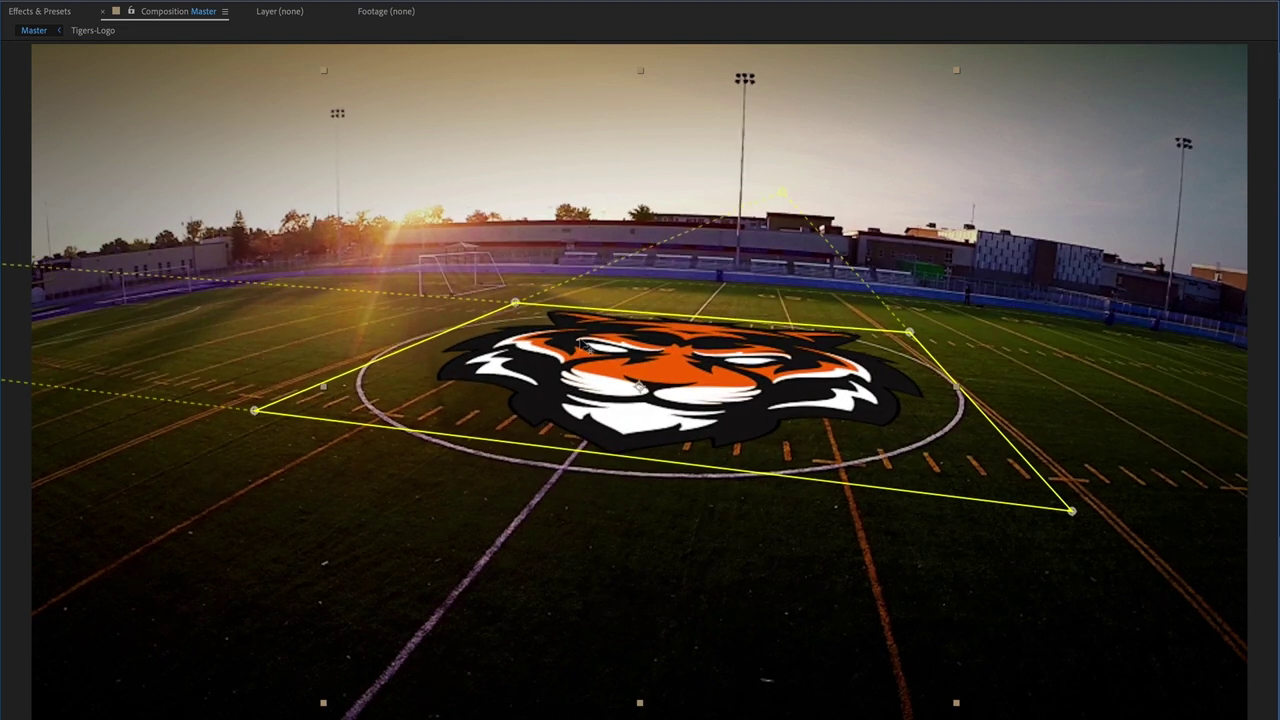
drag(1071, 513, 1141, 550)
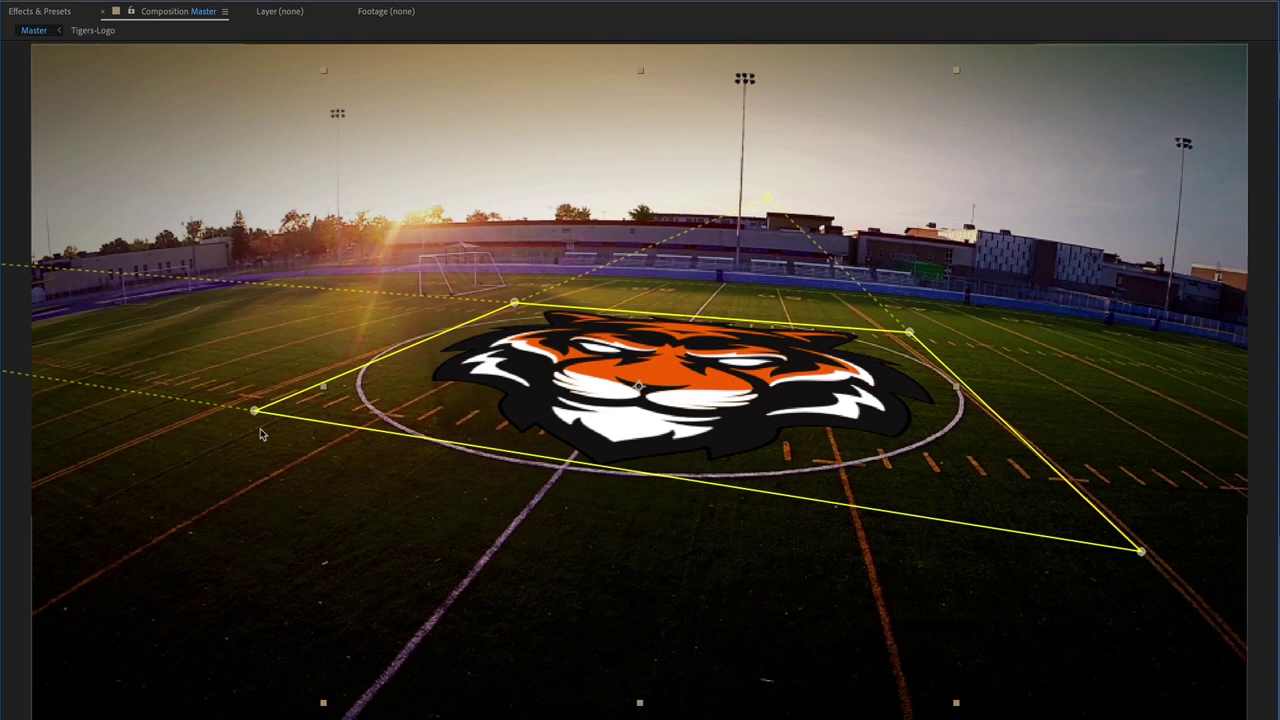
drag(255, 413, 195, 421)
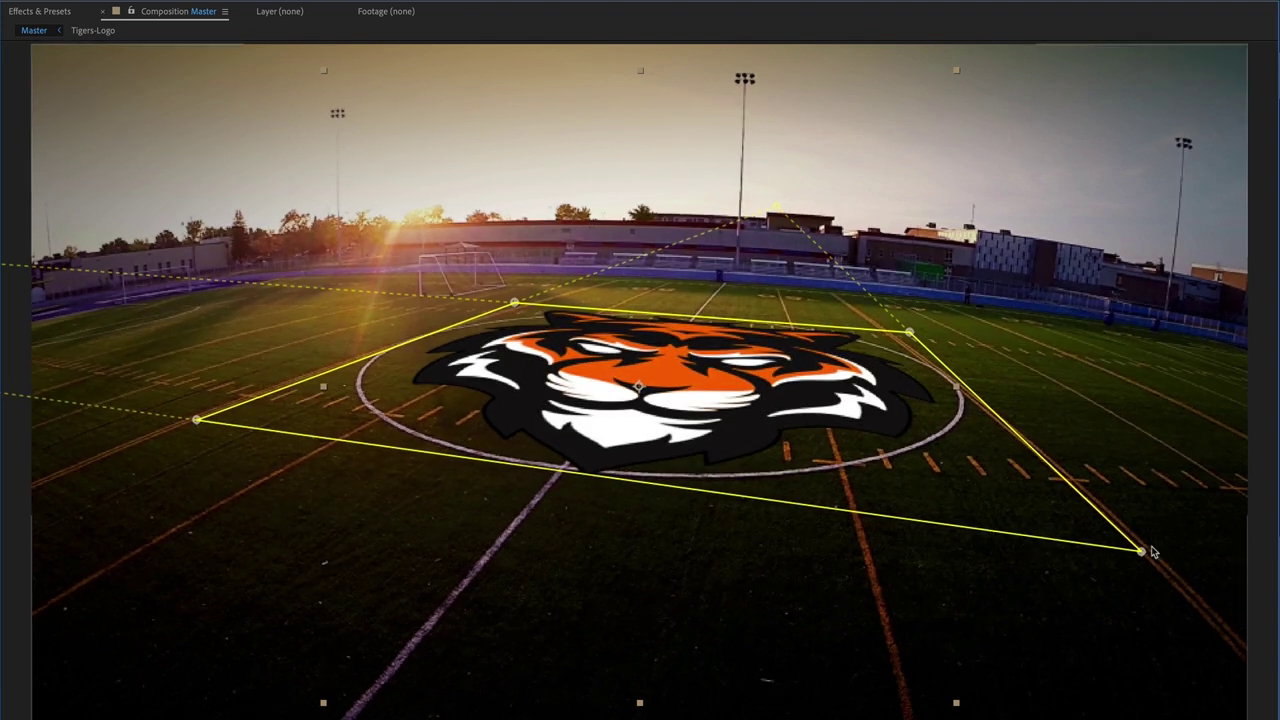
drag(1141, 554, 1148, 556)
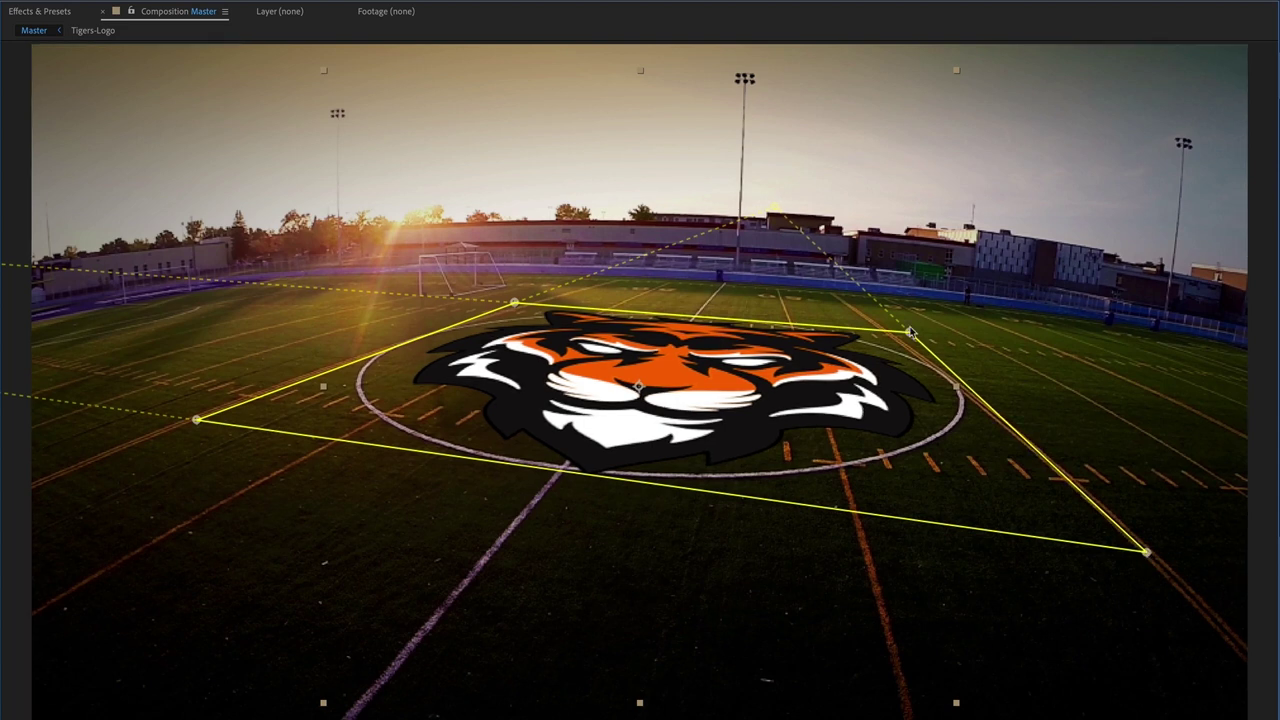
drag(898, 340, 882, 344)
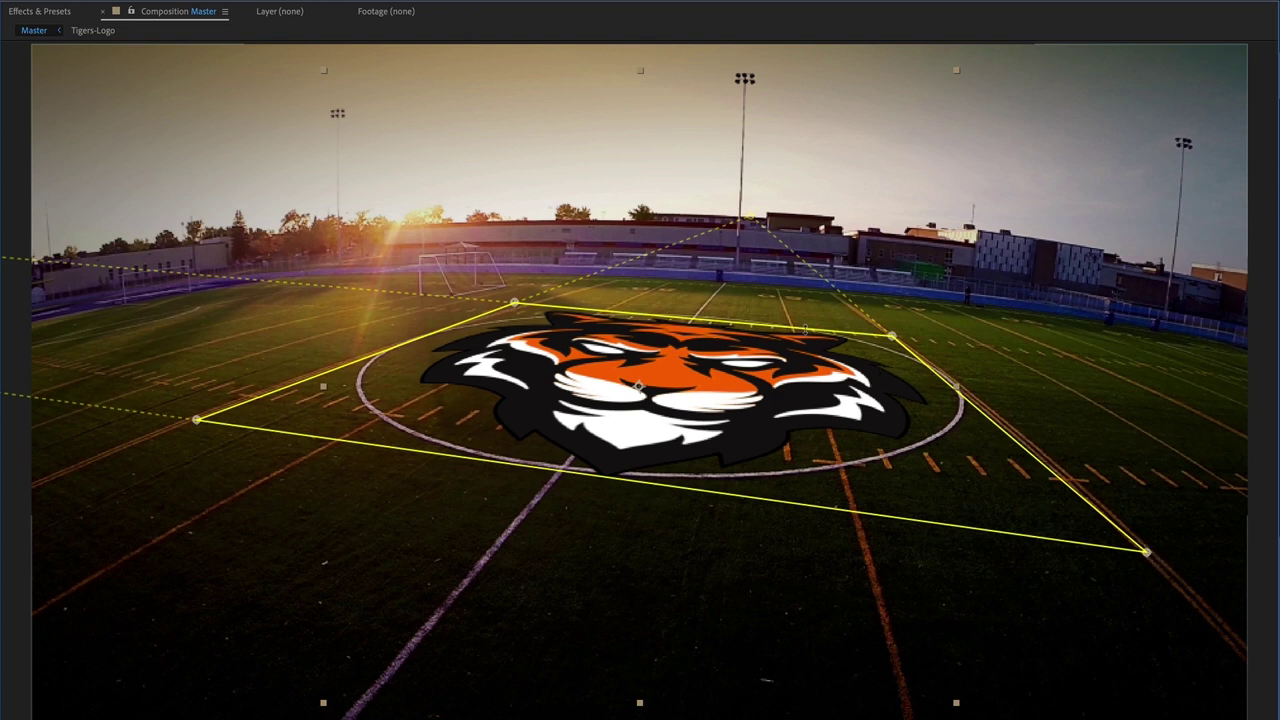
drag(897, 340, 890, 334)
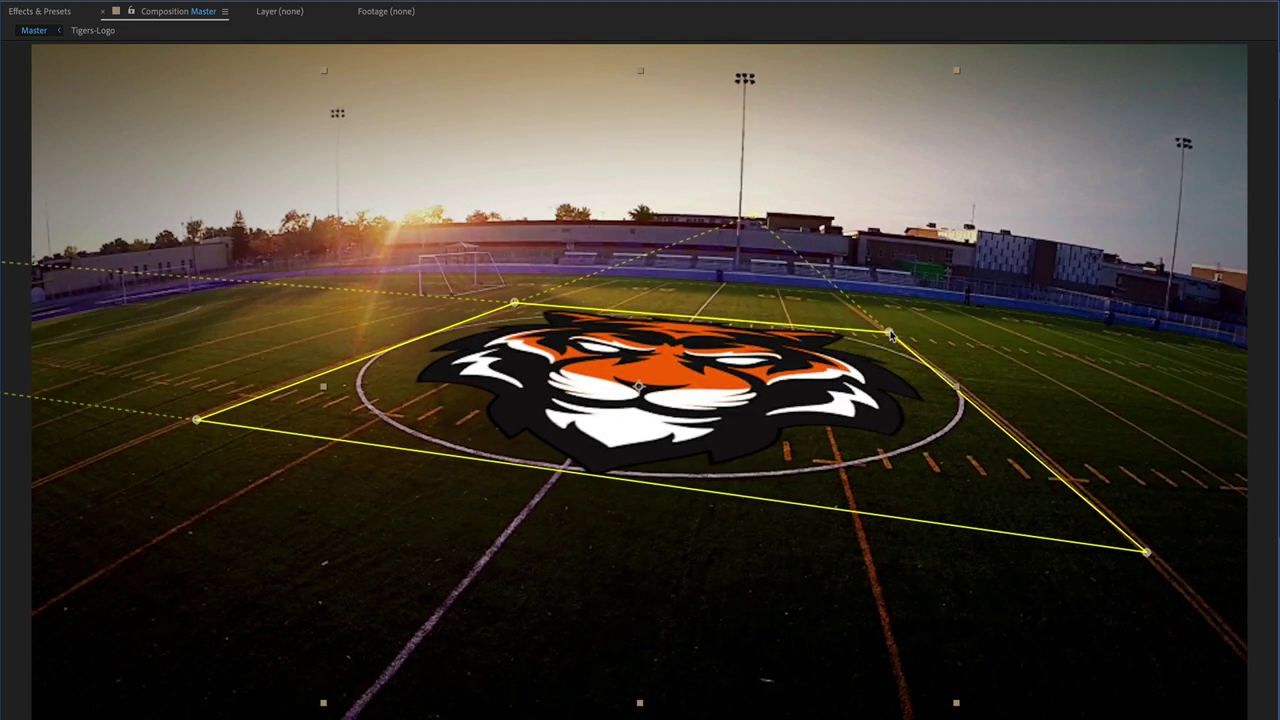
drag(513, 305, 513, 303)
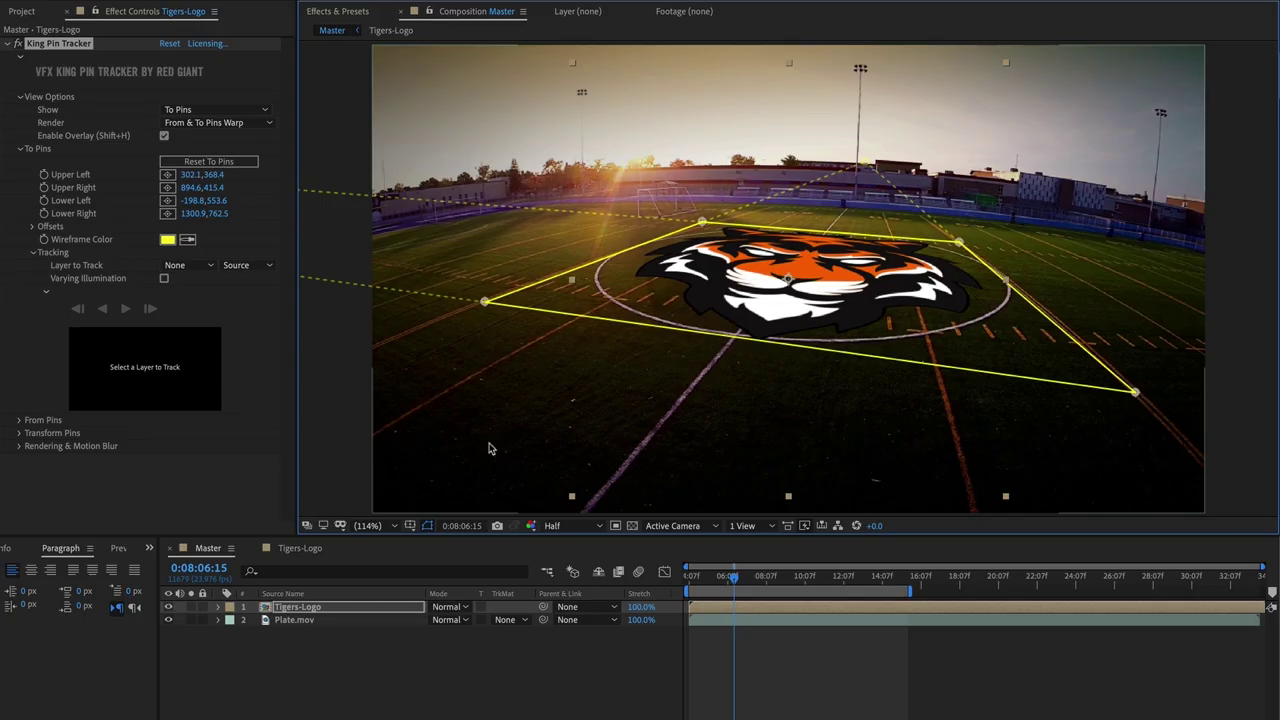
- Set Plate.mov as the layer to track, track the To Pins backward to 0:08:04:07, and check the tracked frames
click(192, 265)
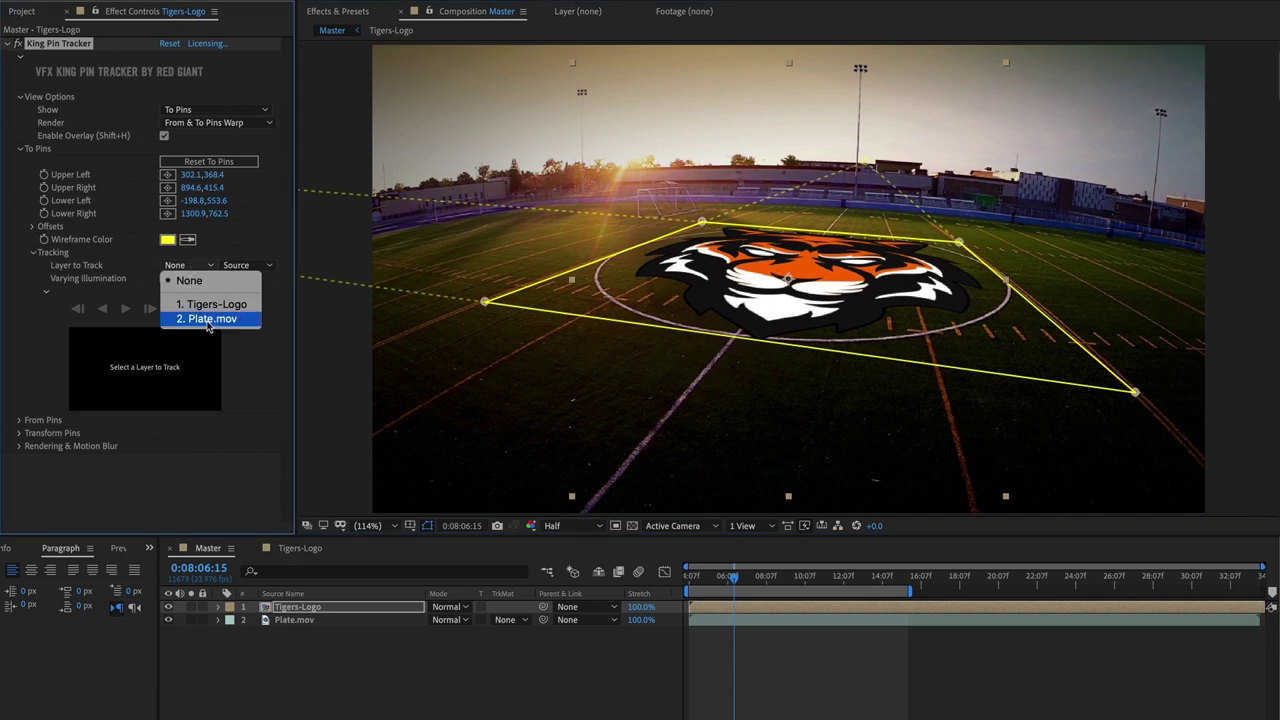
click(195, 319)
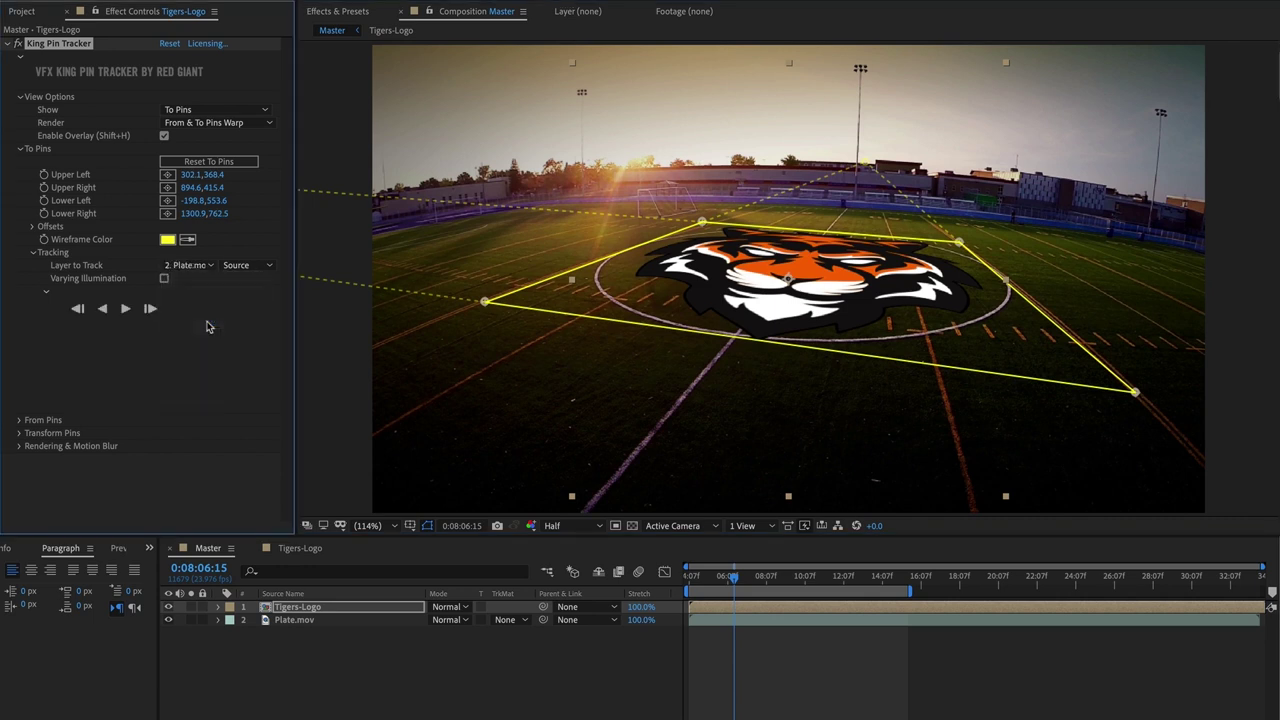
click(103, 310)
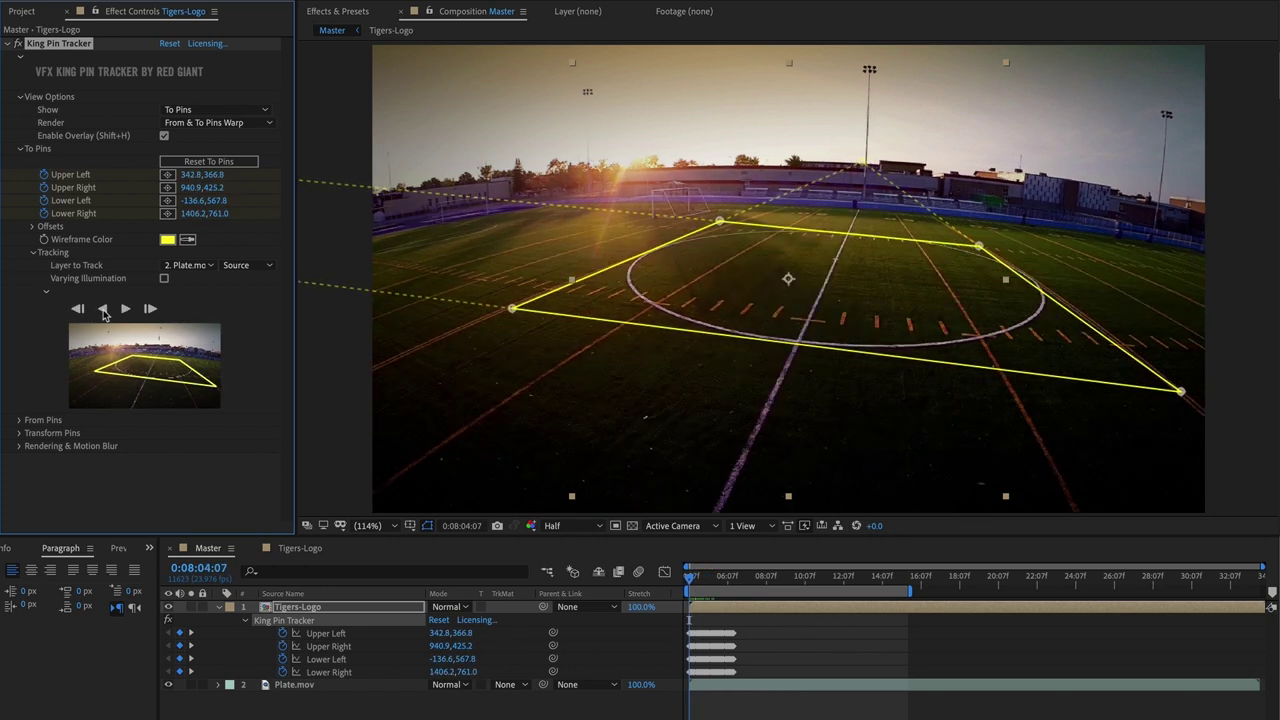
click(708, 580)
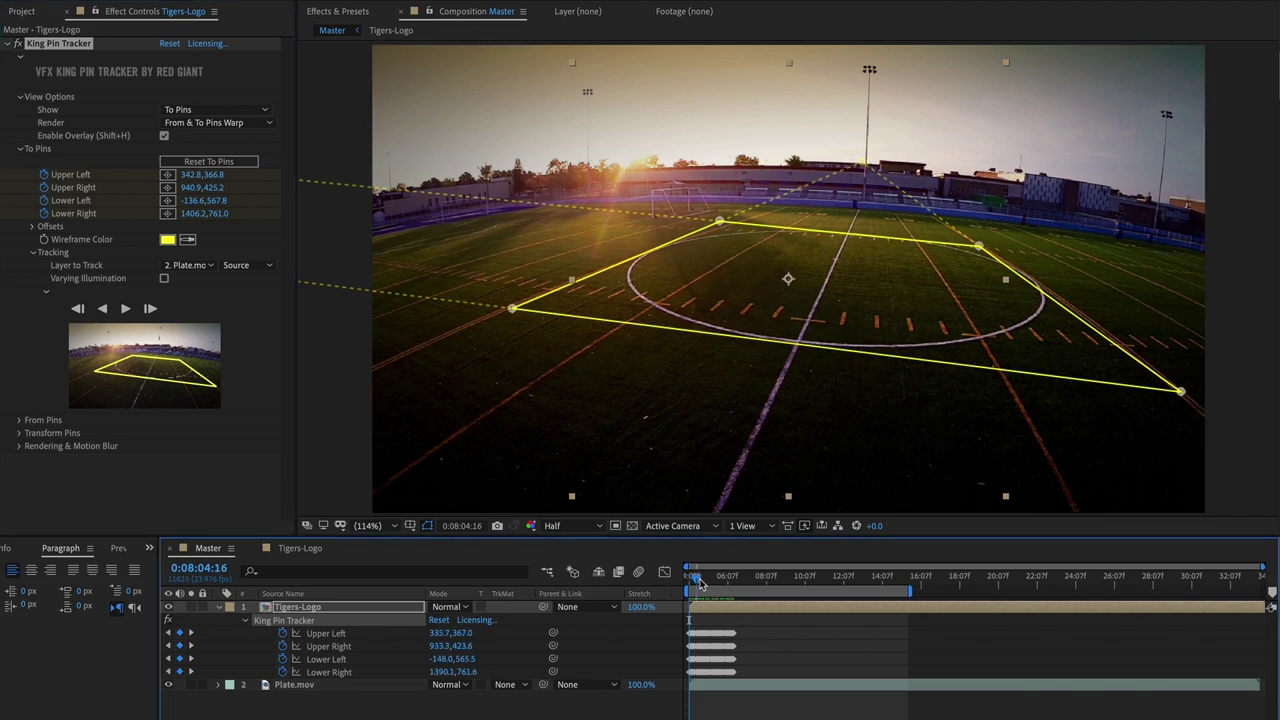
mouse_move(708, 584)
mouse_down()
mouse_move(726, 586)
mouse_move(701, 586)
mouse_up()
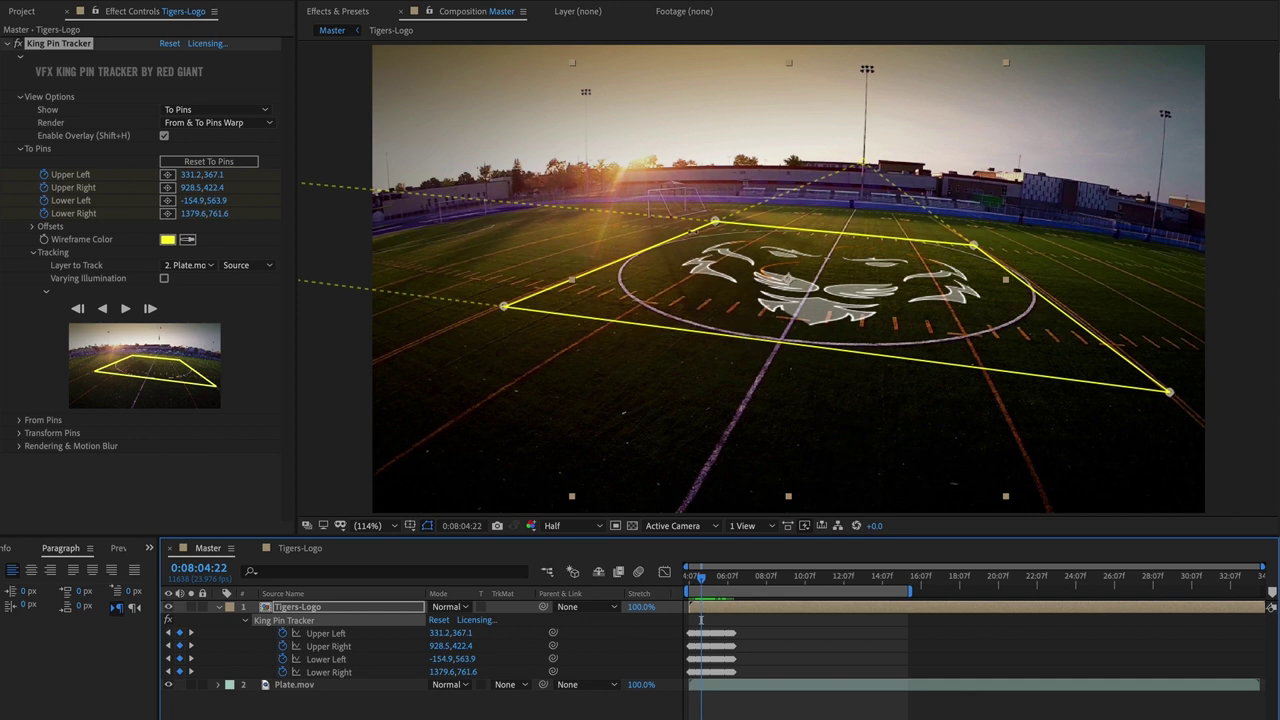
- Track the To Pins forward from 0:08:06:15 to 0:08:15:14 and scrub through the shot to check the logo
drag(702, 584, 740, 585)
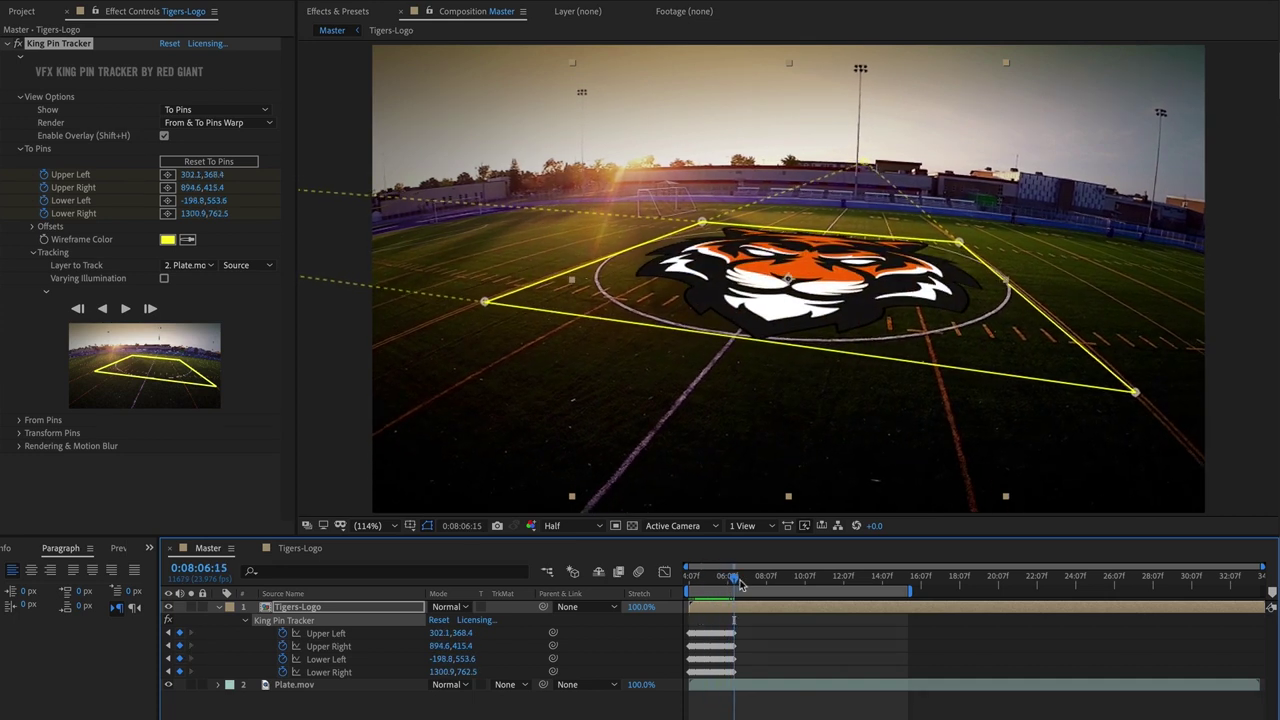
click(127, 312)
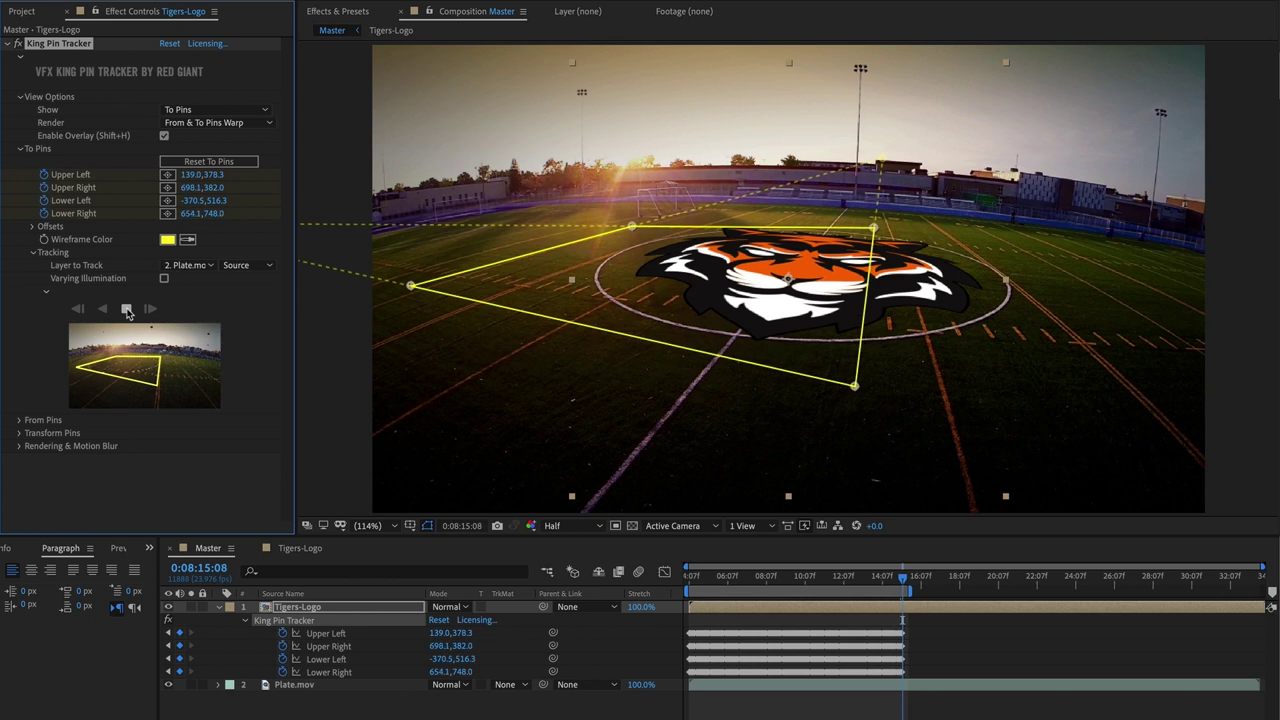
click(127, 310)
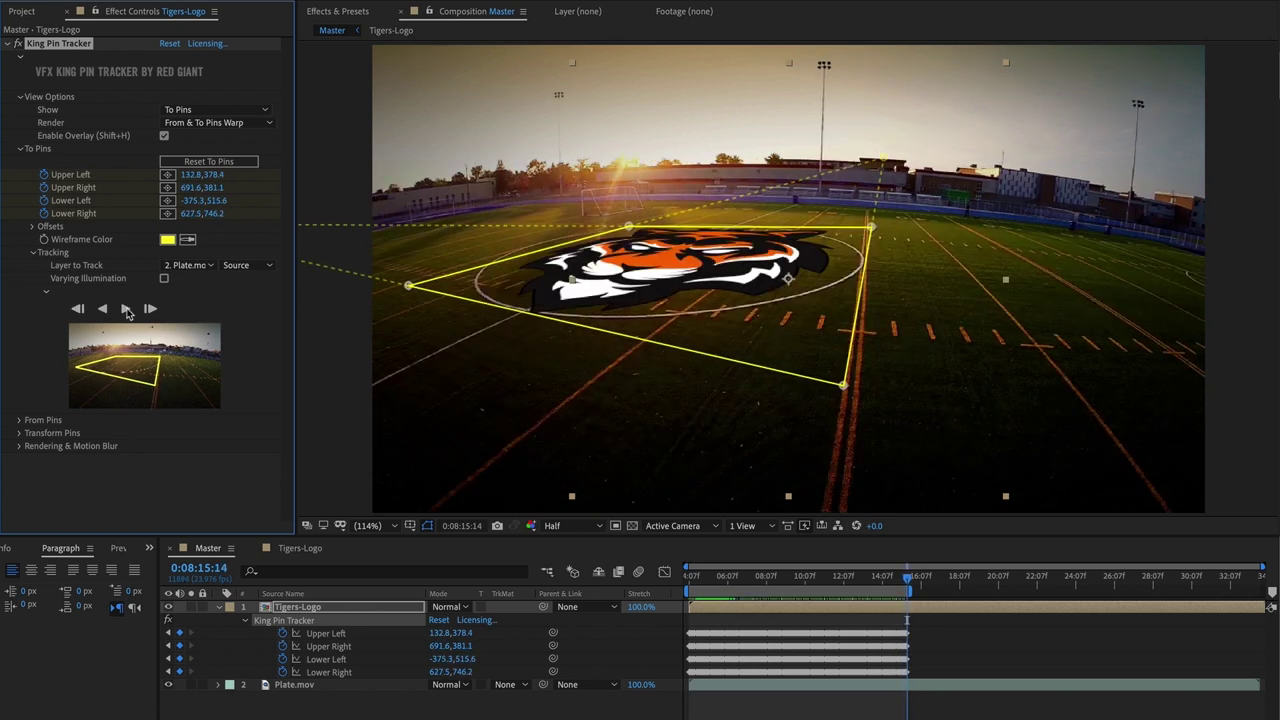
drag(697, 584, 888, 586)
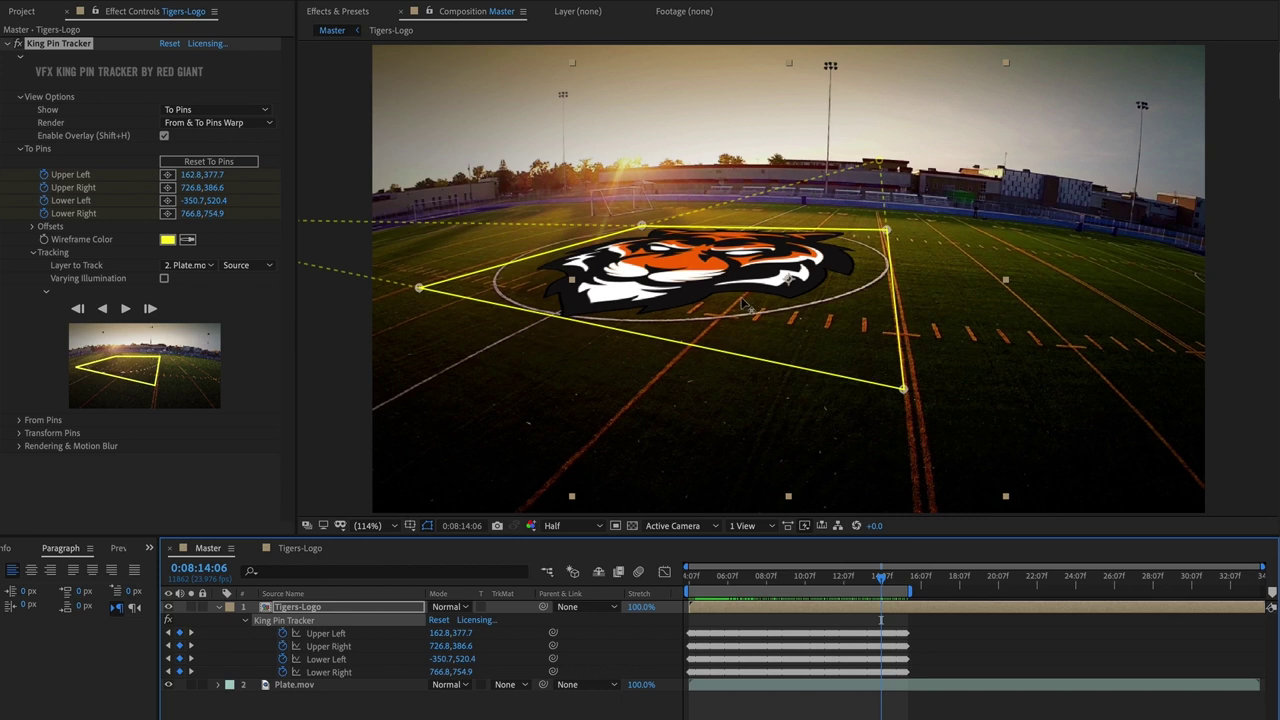
drag(872, 583, 907, 548)
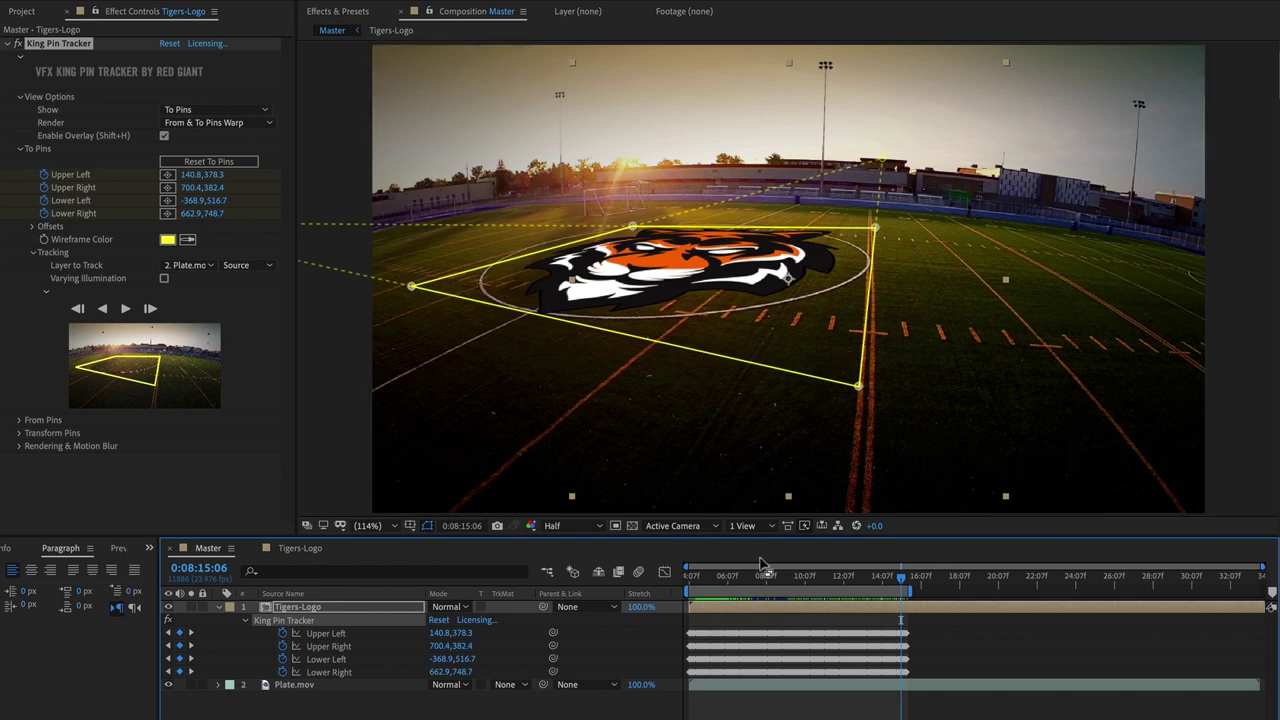
drag(760, 582, 731, 581)
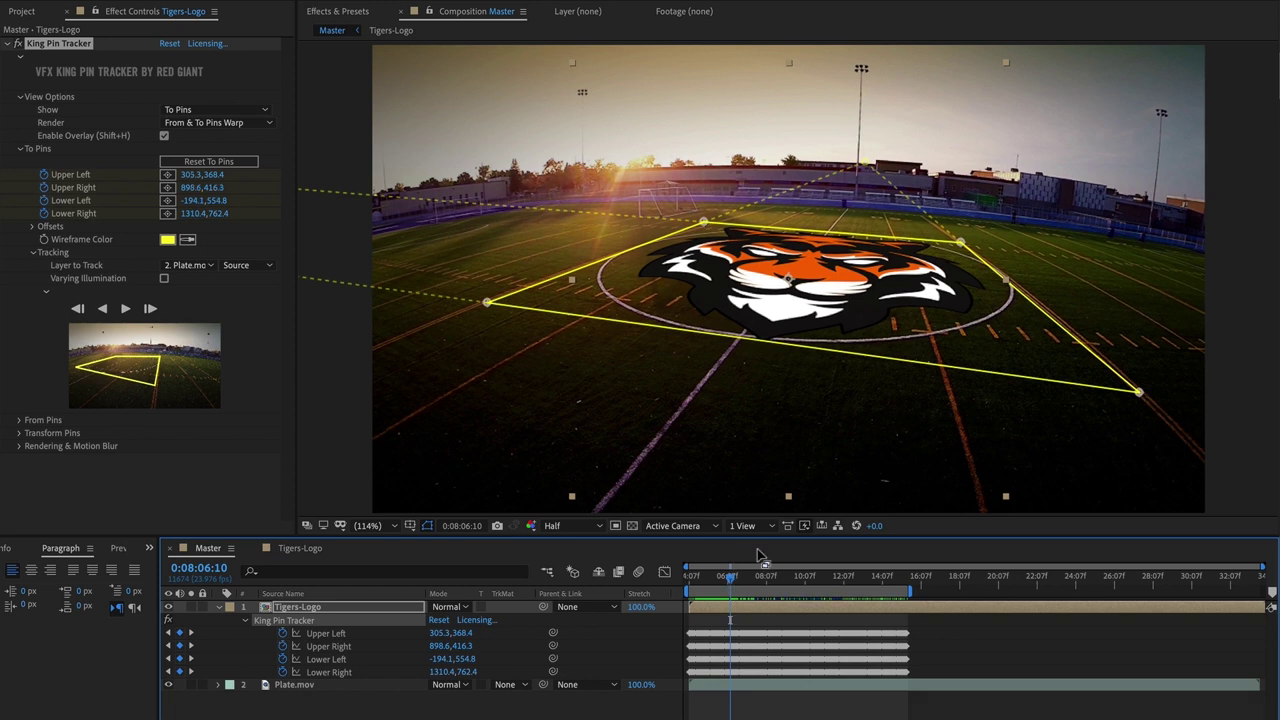
- Delete the Tigers-Logo layer from Master and apply the RG VFX Lens Distortion effect to Plate.mov
click(265, 610)
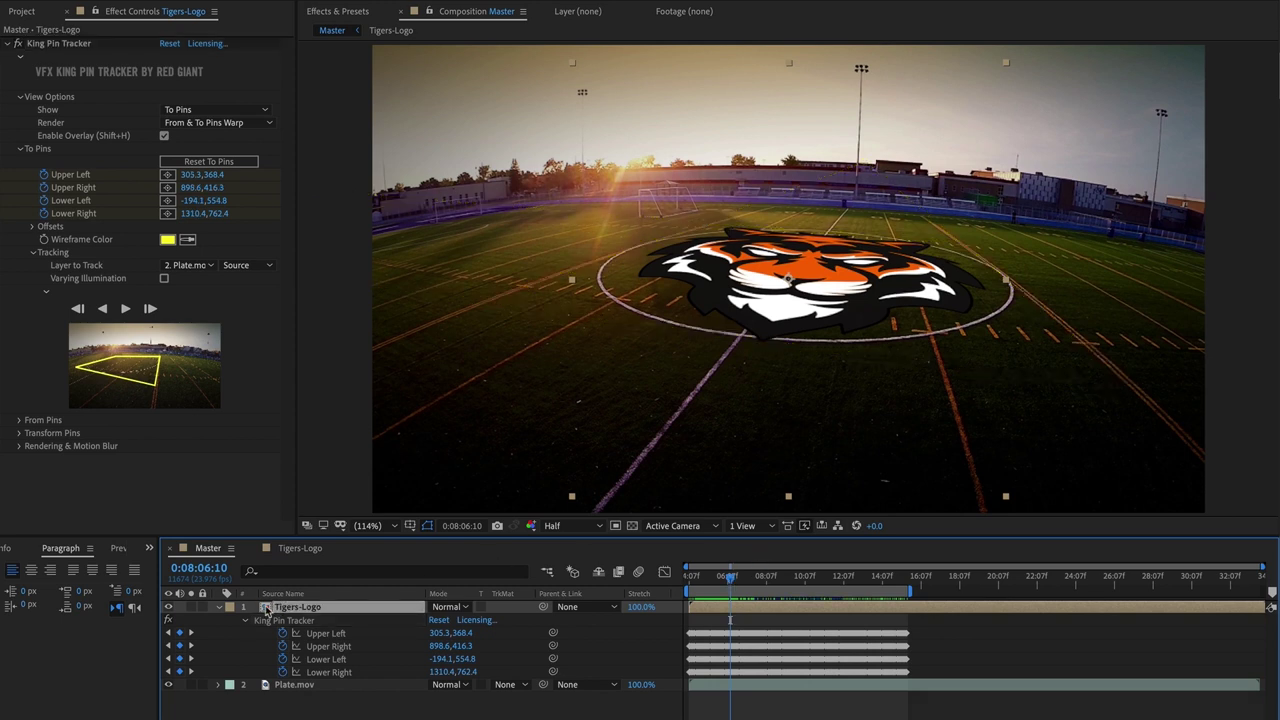
key(Delete)
click(267, 610)
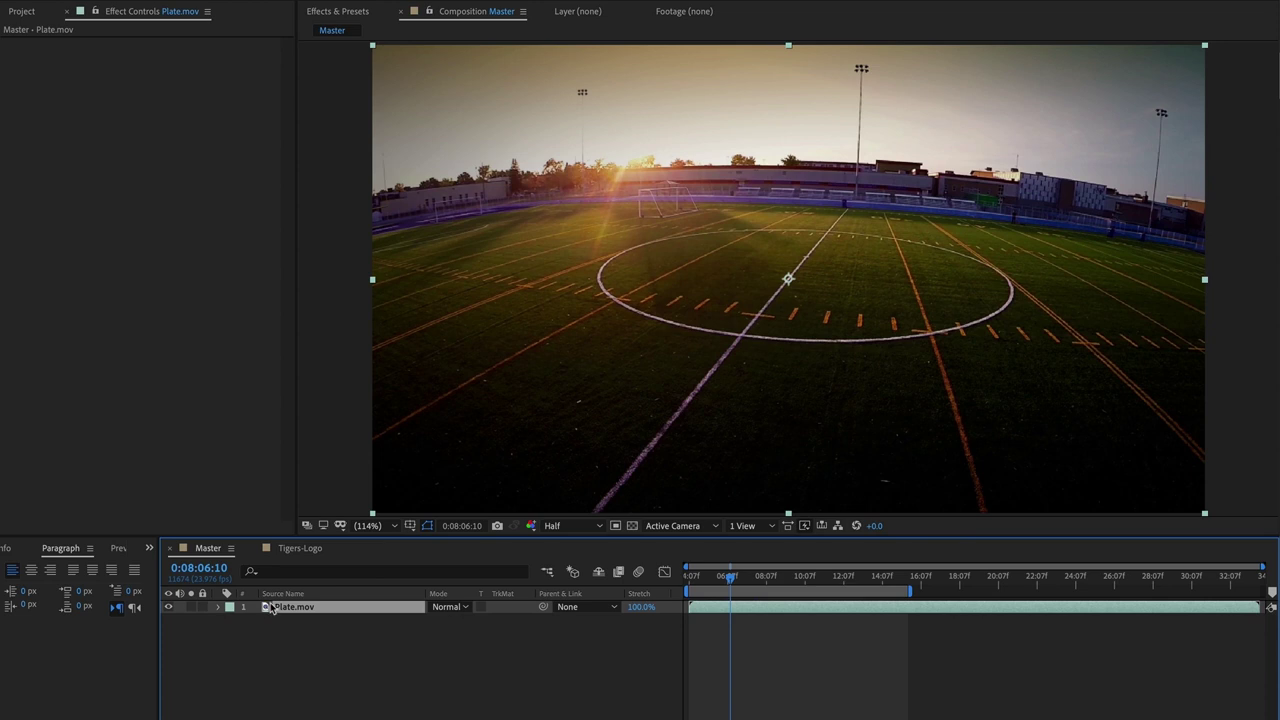
click(318, 0)
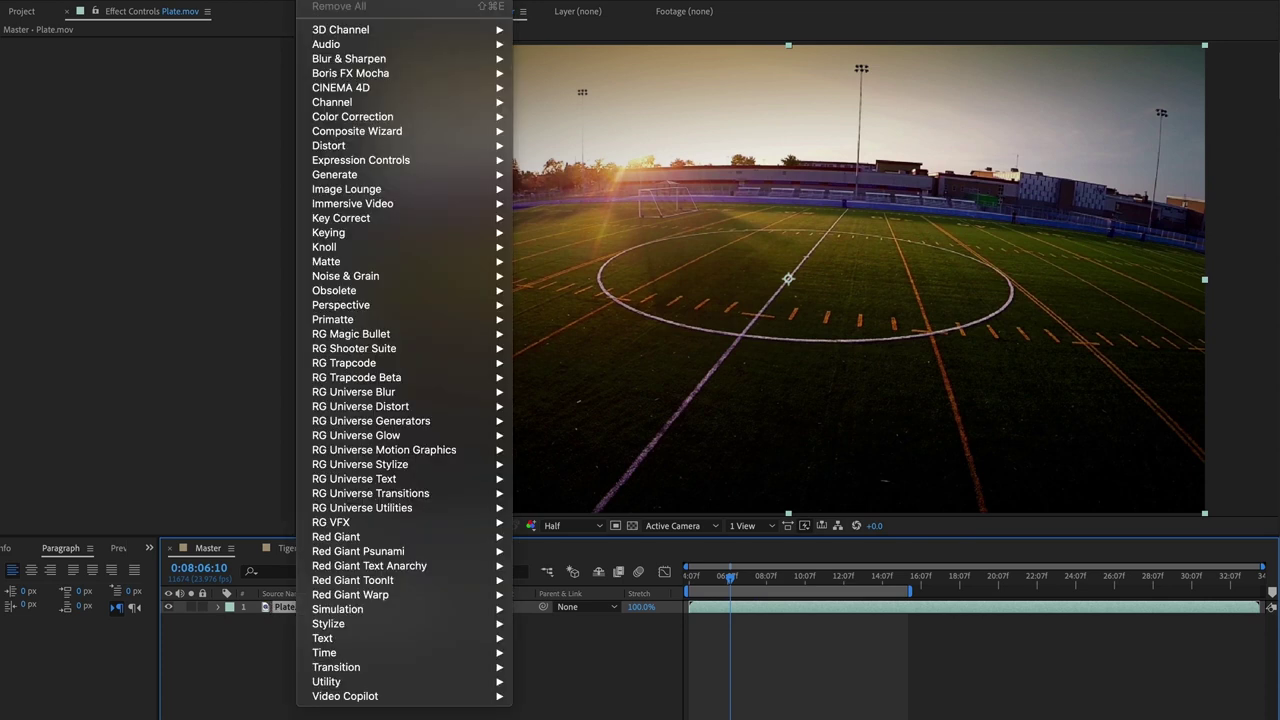
mouse_move(420, 522)
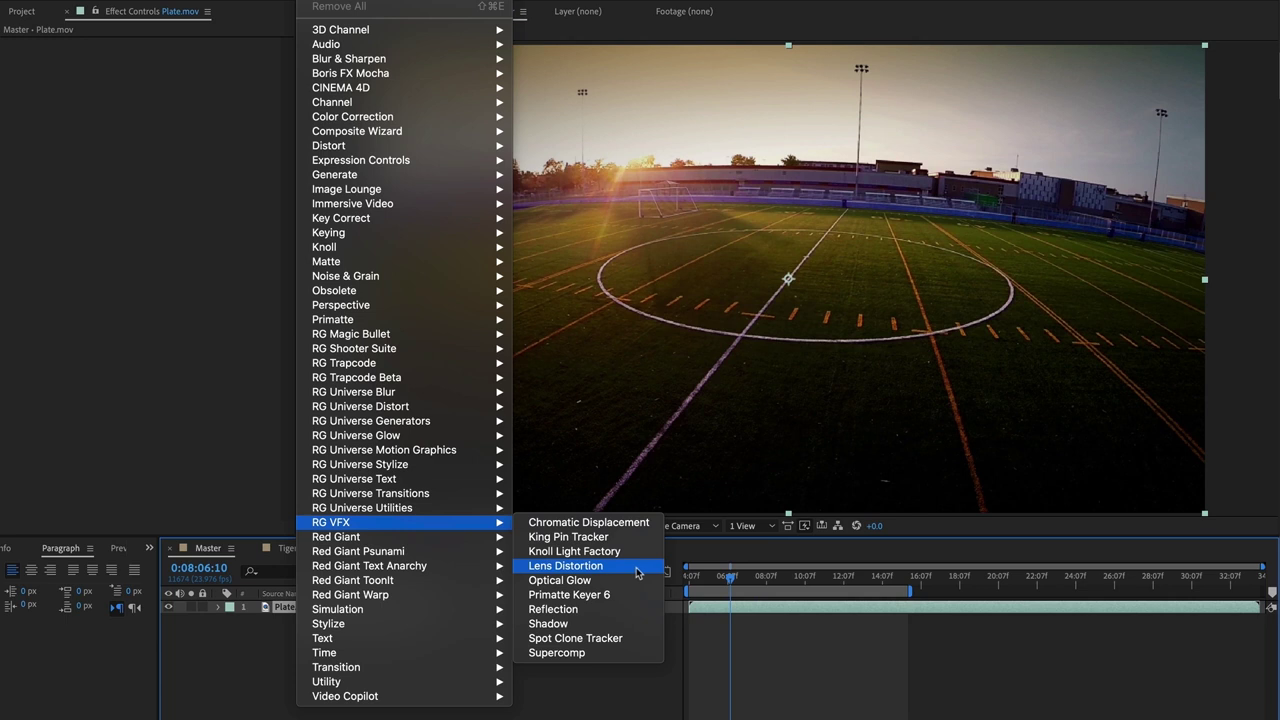
click(636, 568)
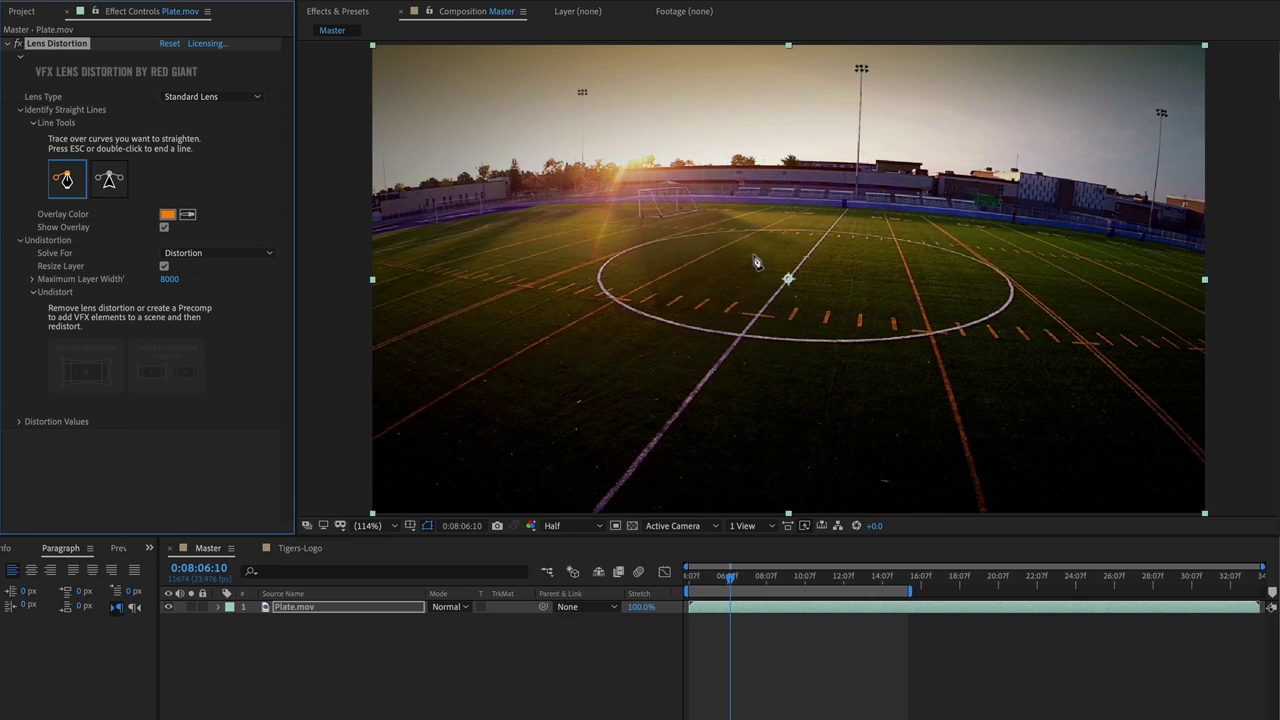
- Try removing Plate.mov's distortion from a three-point line traced along the yard line outside the centre circle, and reset the effect
click(772, 208)
click(594, 262)
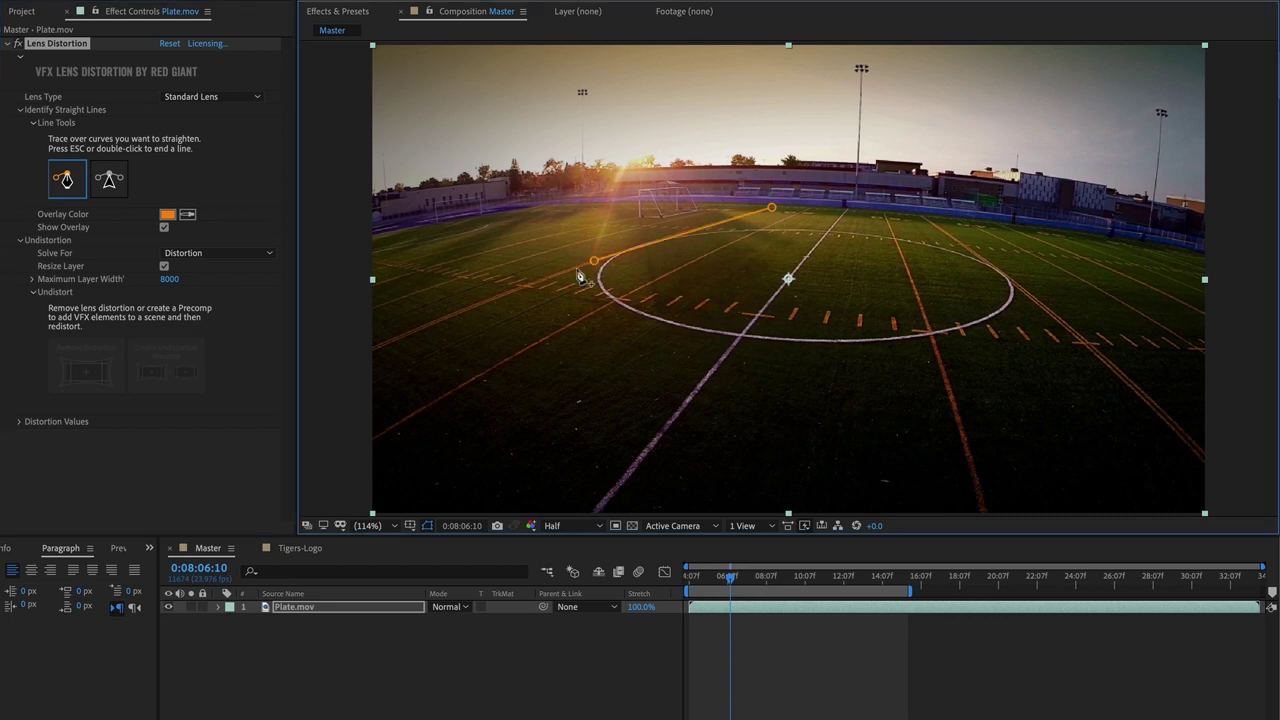
double_click(378, 349)
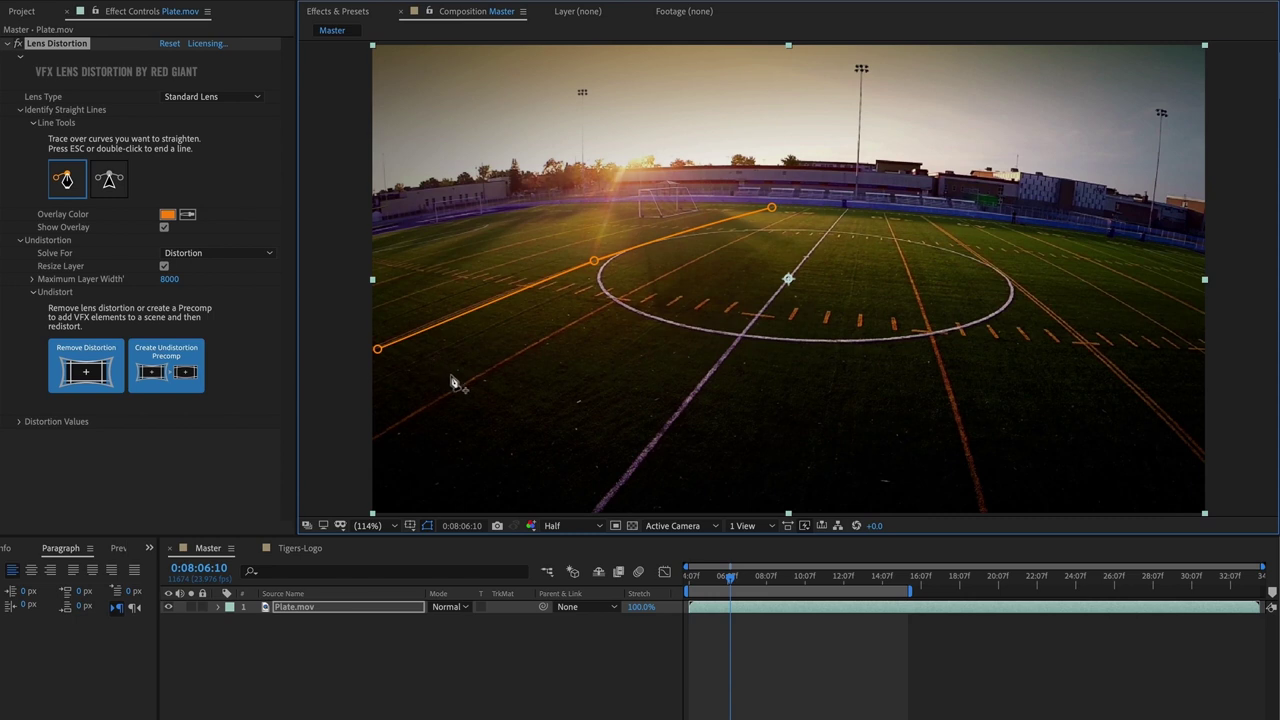
click(87, 368)
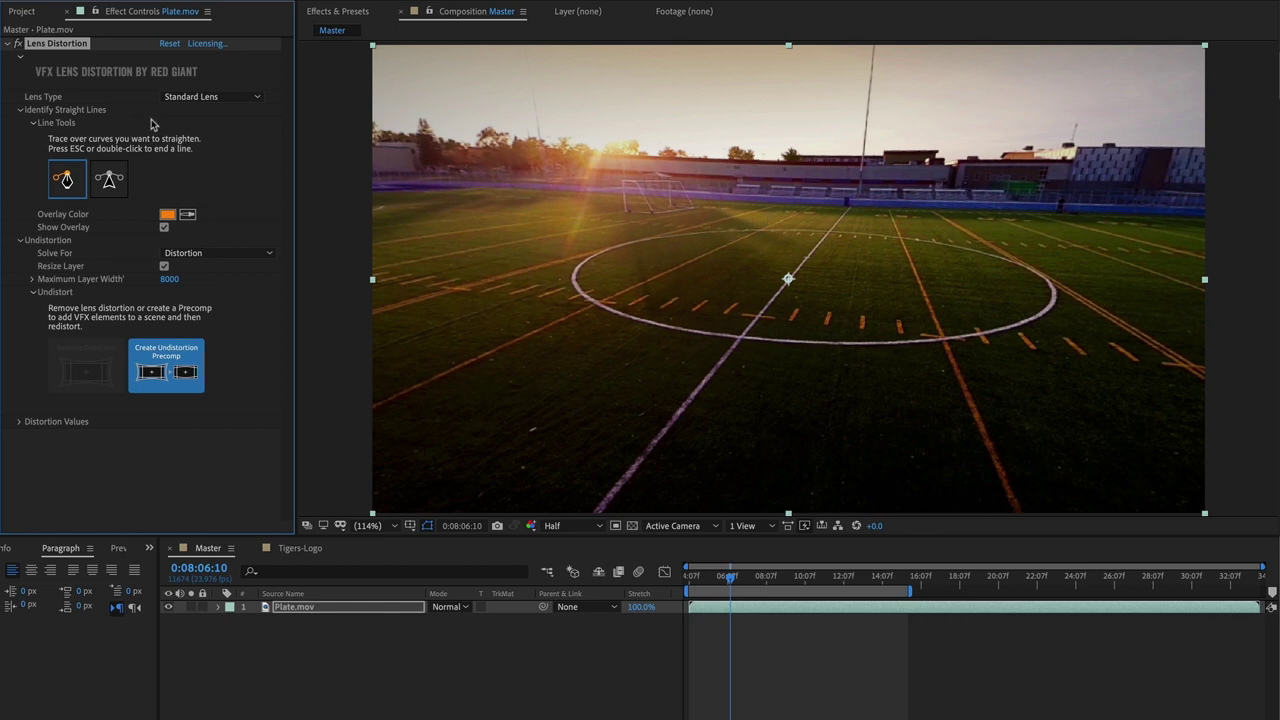
click(168, 44)
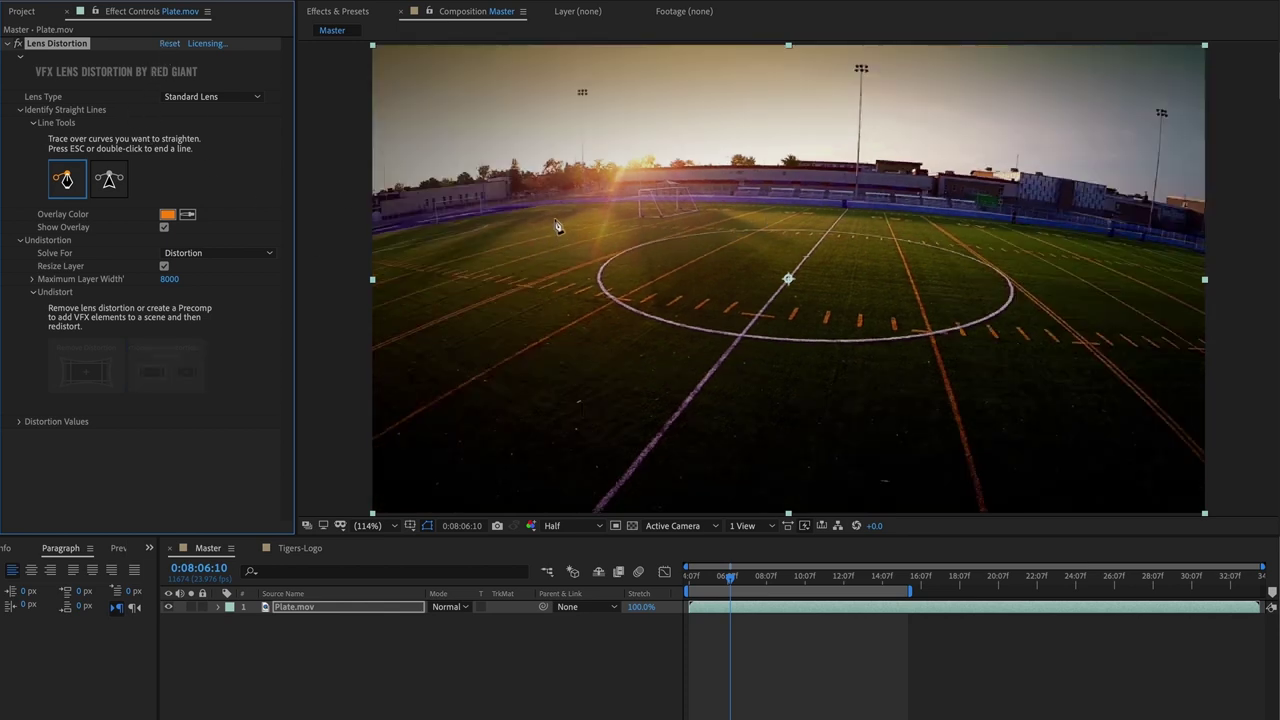
- Trace the field's far curved edge with three points, remove the lens distortion, and compare the plate with the effect off and on
click(539, 205)
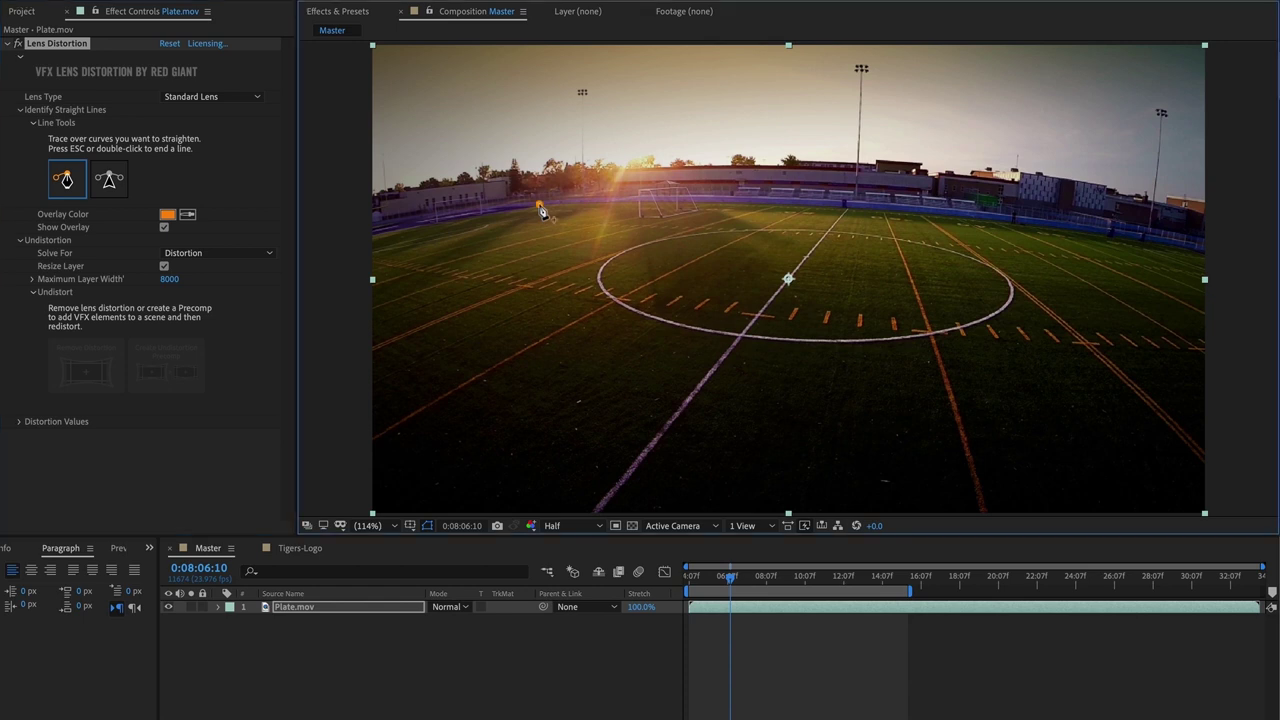
click(842, 207)
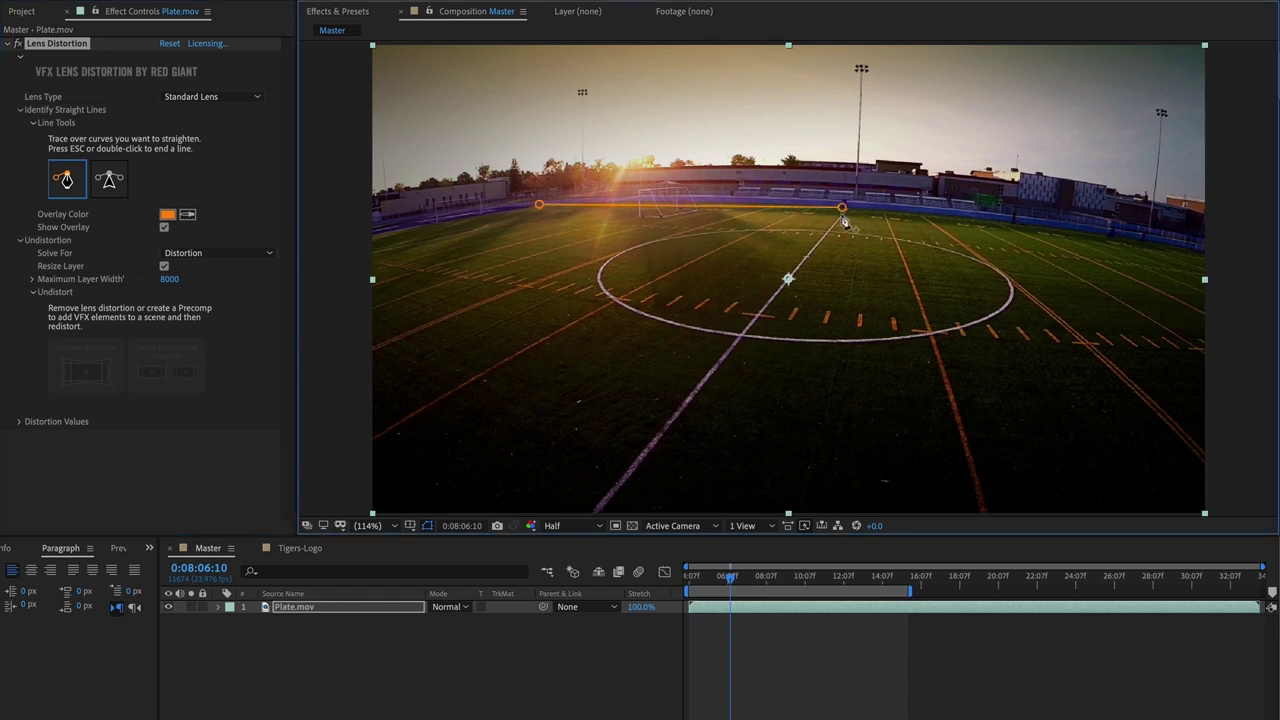
double_click(1198, 253)
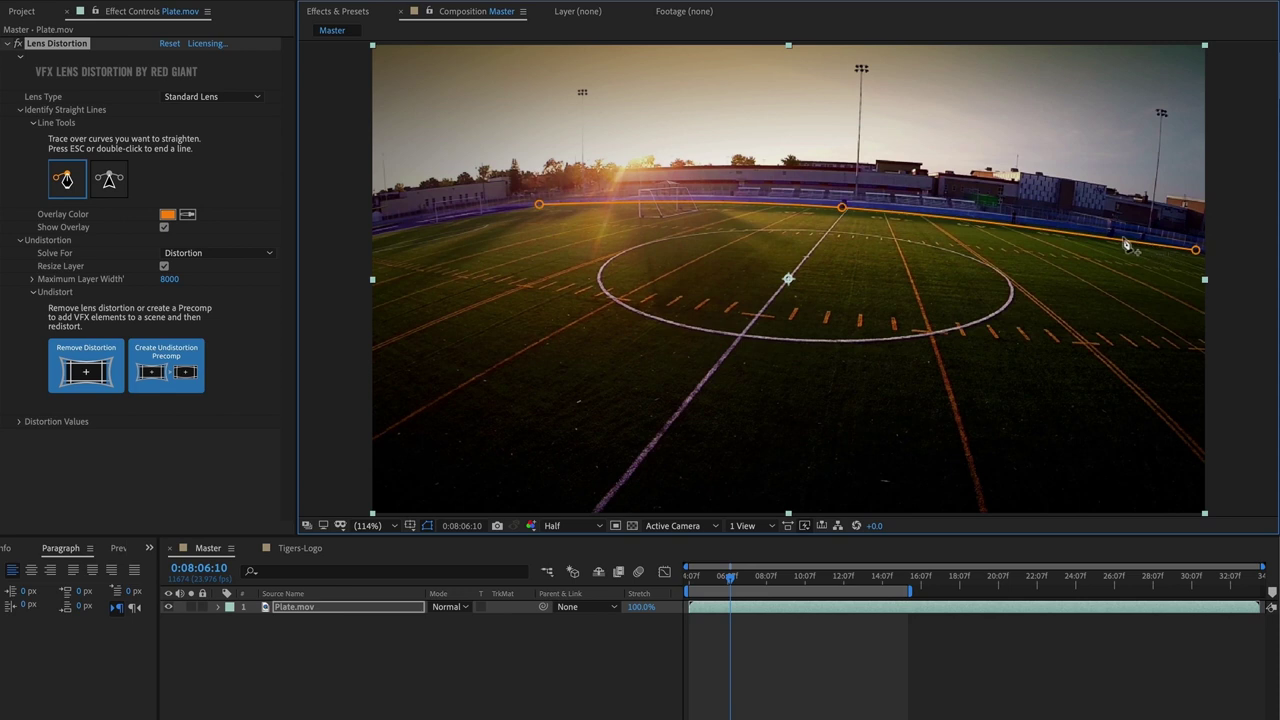
click(68, 371)
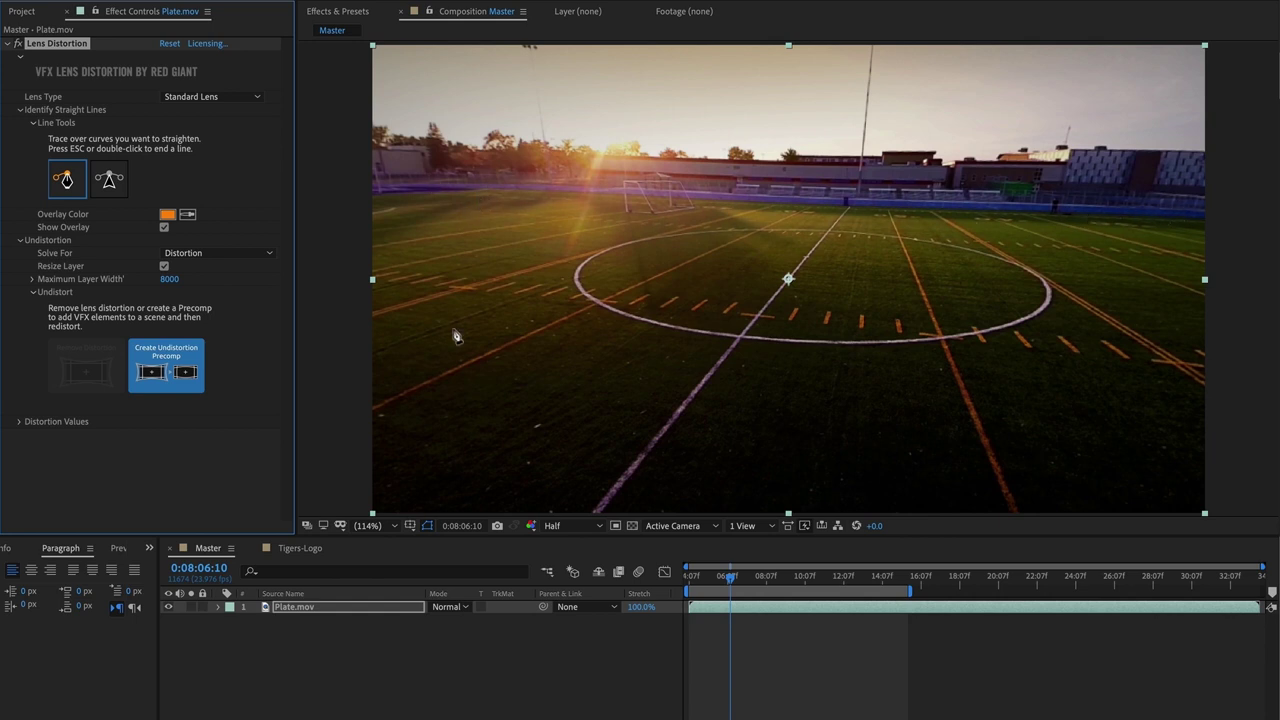
click(18, 48)
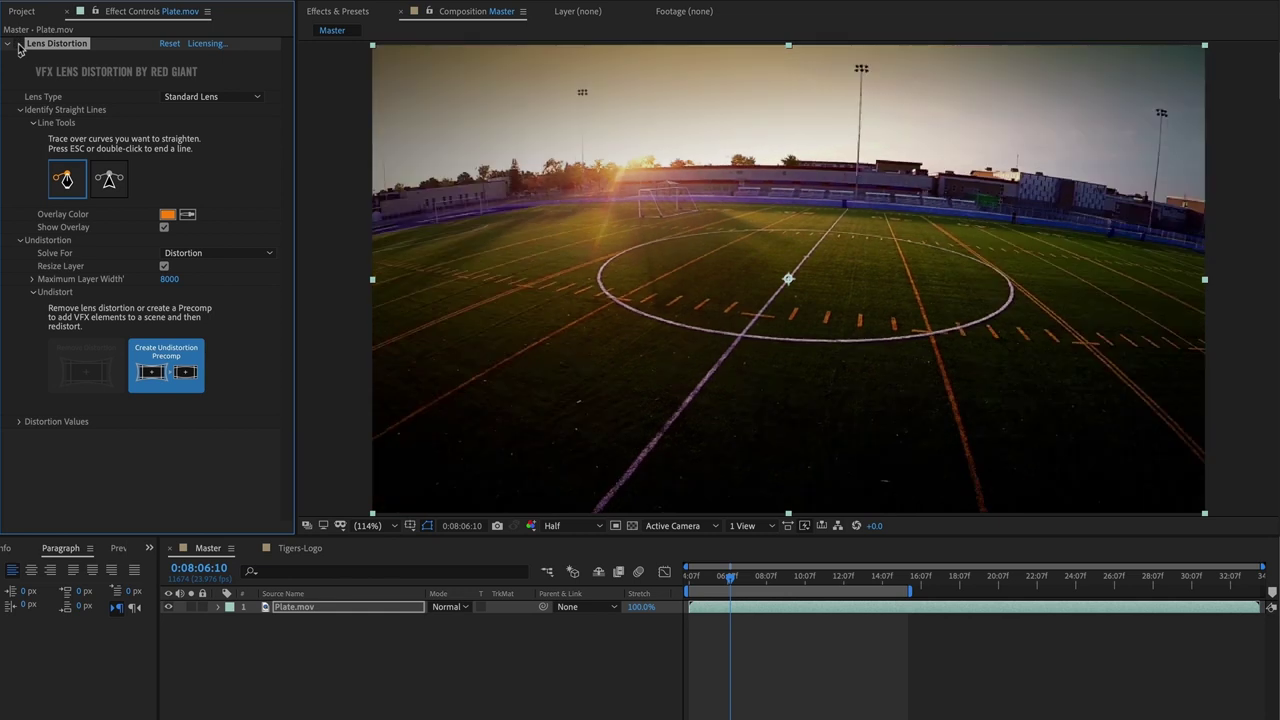
click(18, 45)
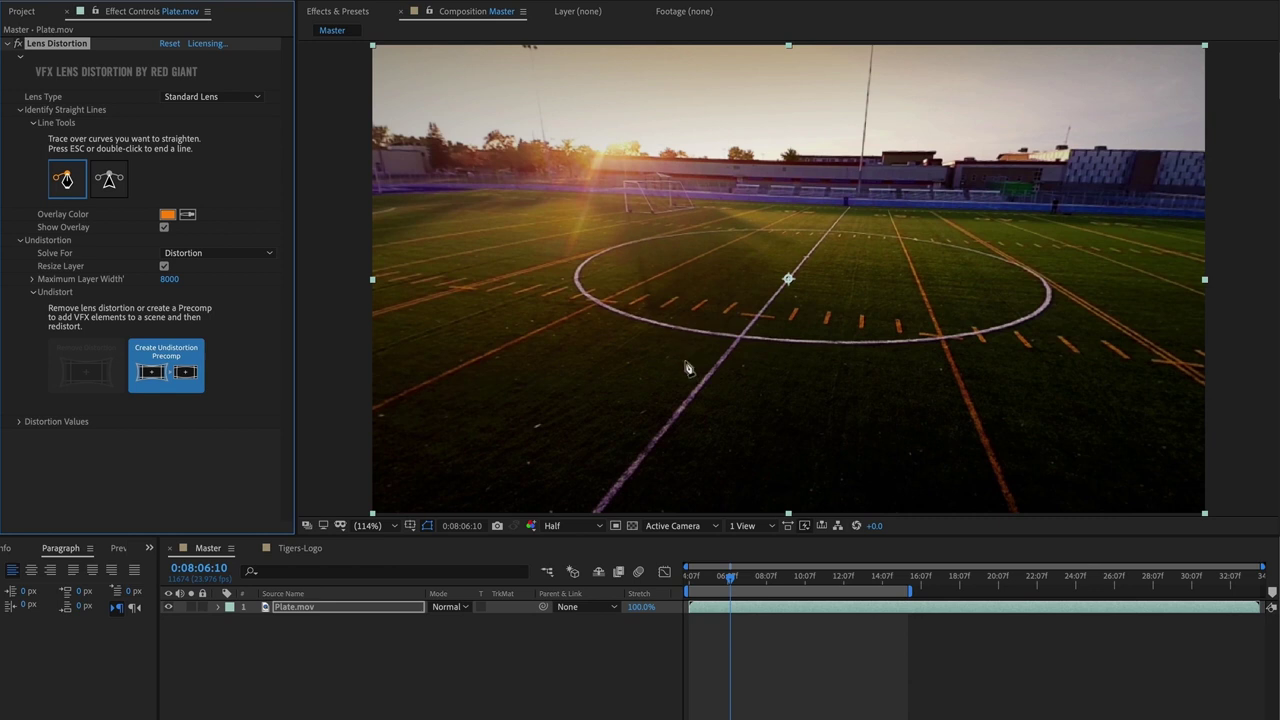
- Create an undistortion precomp from Plate.mov and open the Plate.mov Undistorted Work composition
click(173, 373)
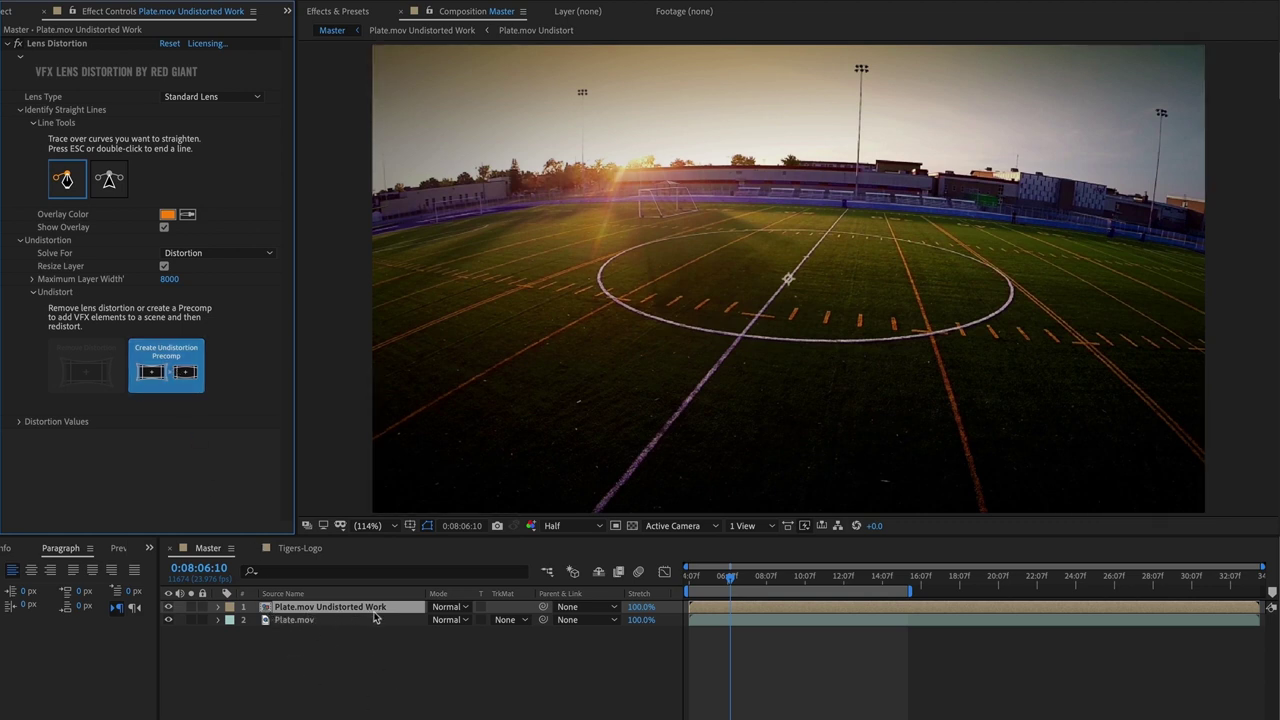
double_click(266, 607)
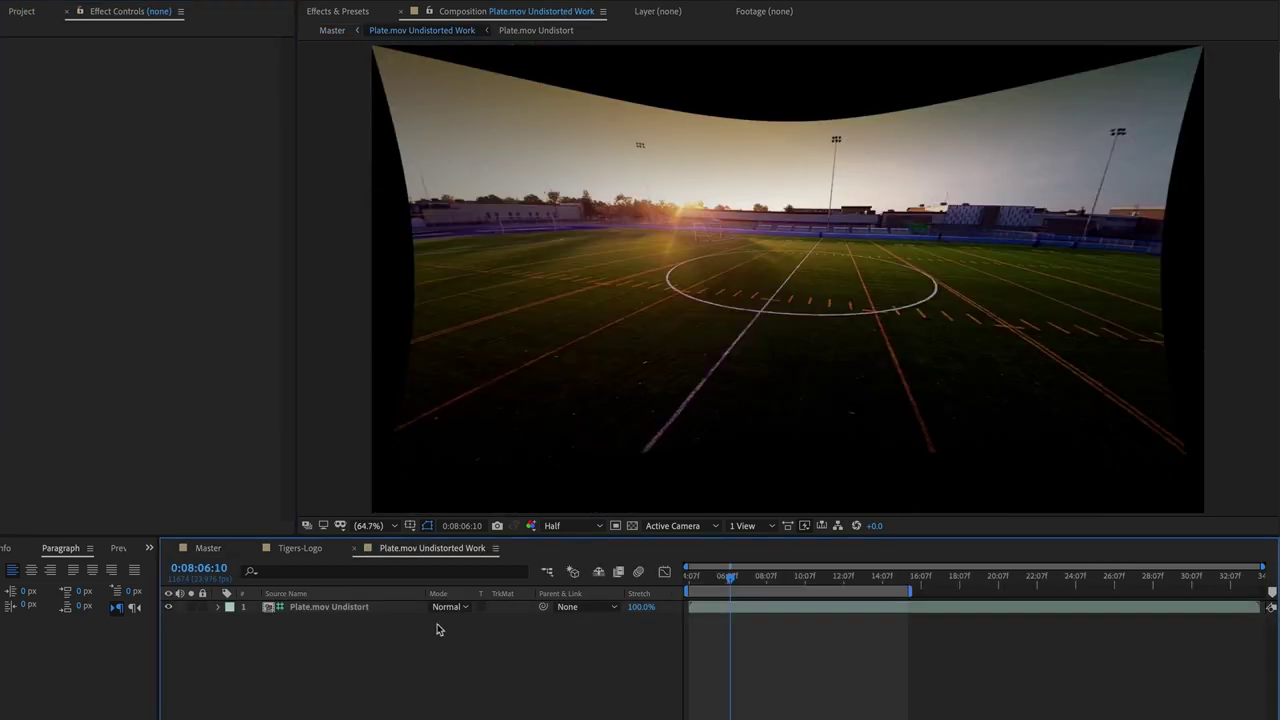
- Inspect the nested Plate.mov Undistort composition with its Lens Distortion effect, and check that layer's Guide Layer setting in Plate.mov Undistorted Work
click(353, 609)
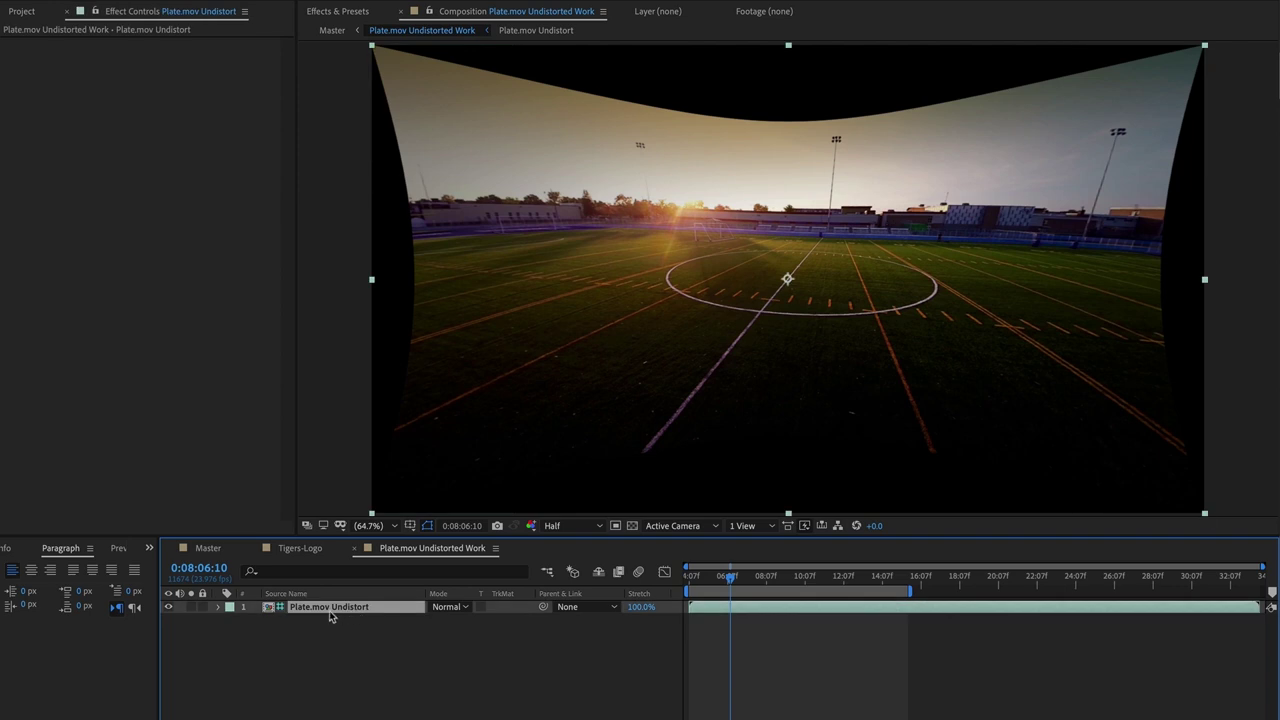
double_click(268, 609)
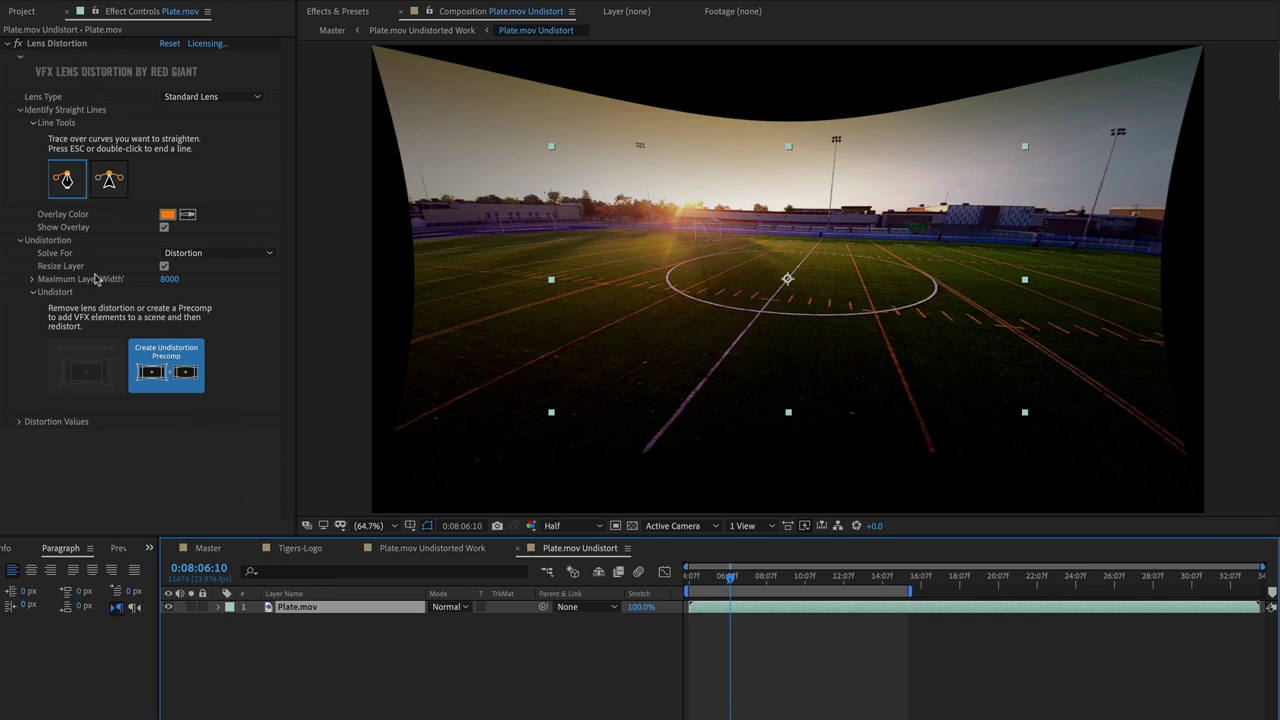
click(443, 549)
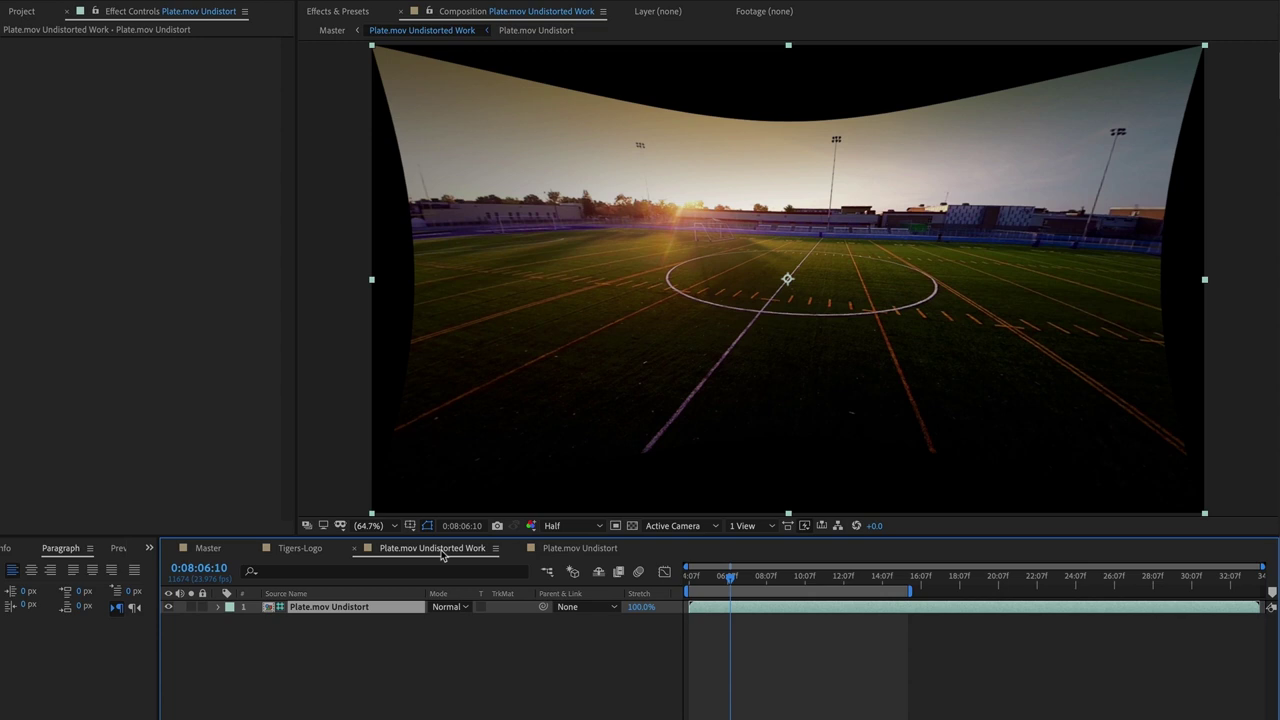
right_click(267, 612)
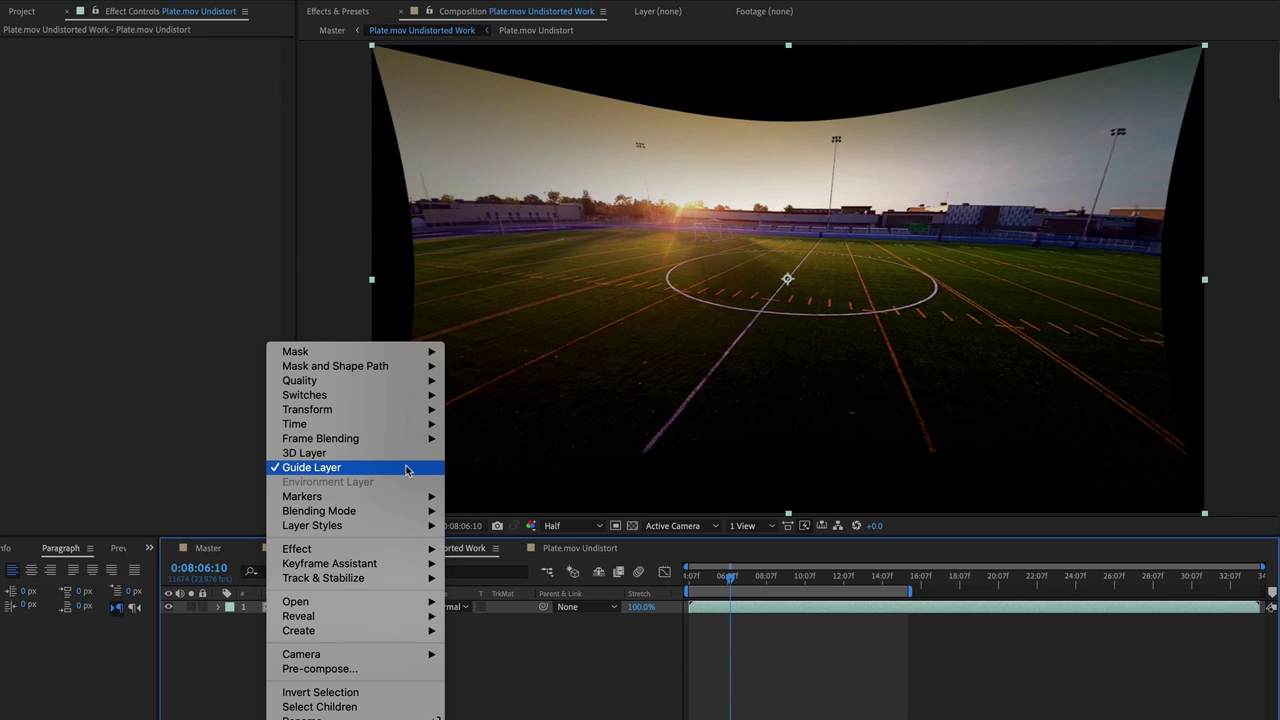
click(557, 685)
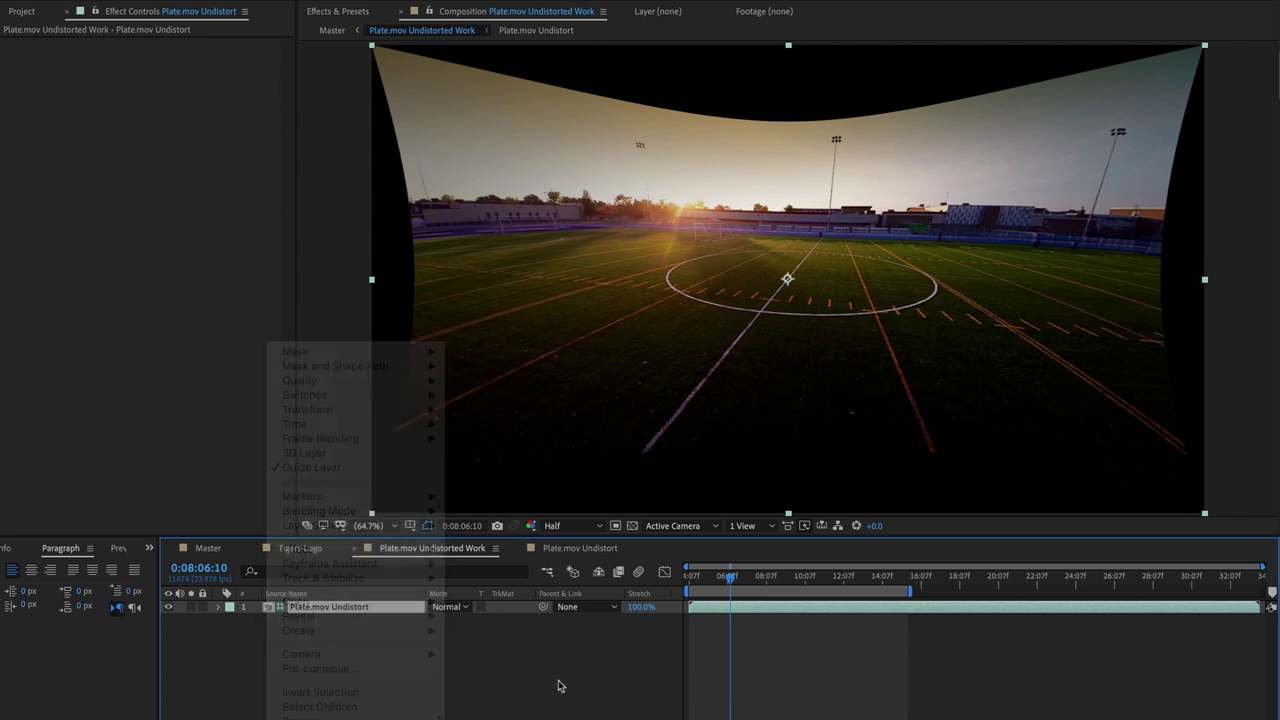
- Add the Tigers-Logo composition above Plate.mov Undistort and apply the RG VFX King Pin Tracker effect to it
click(22, 12)
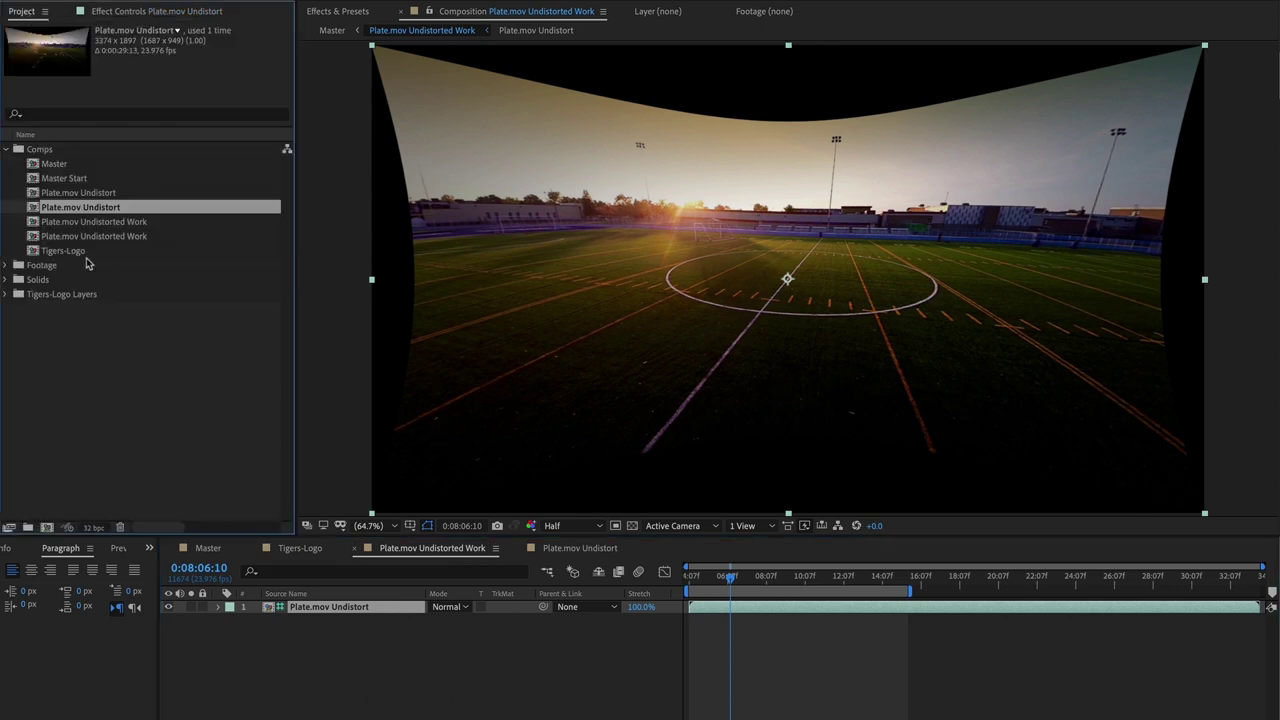
drag(33, 254, 284, 607)
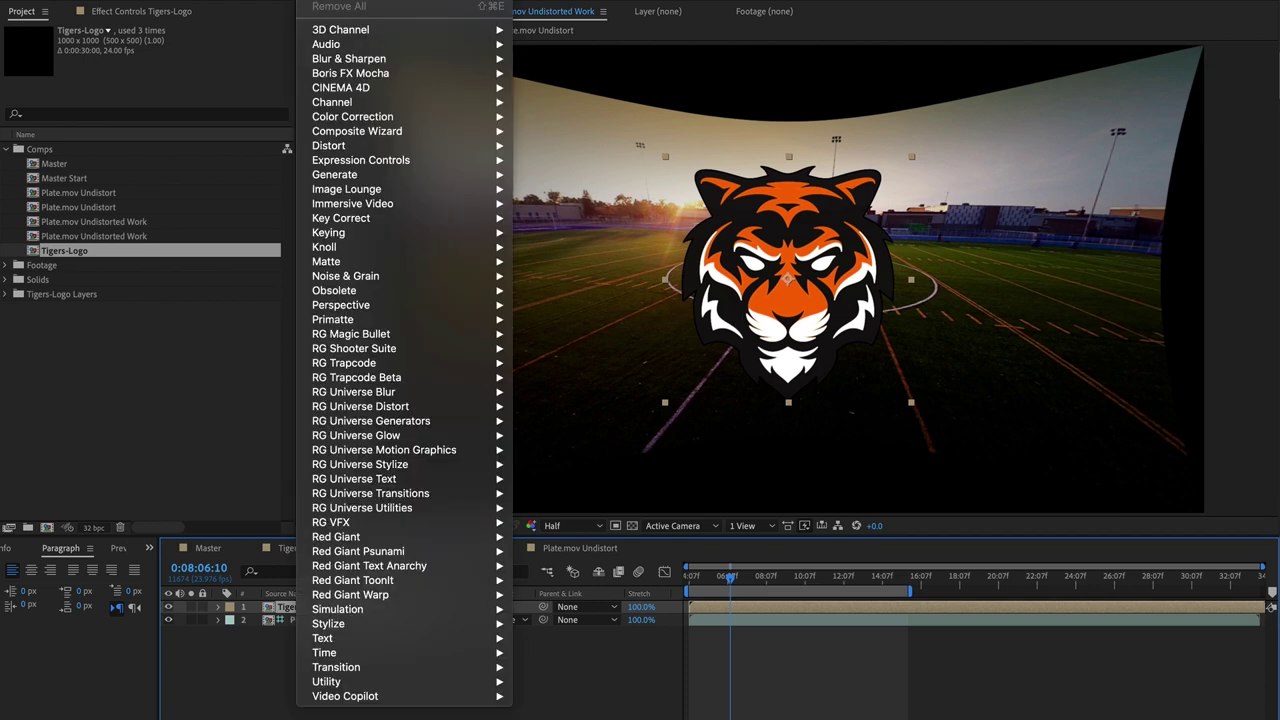
mouse_move(338, 524)
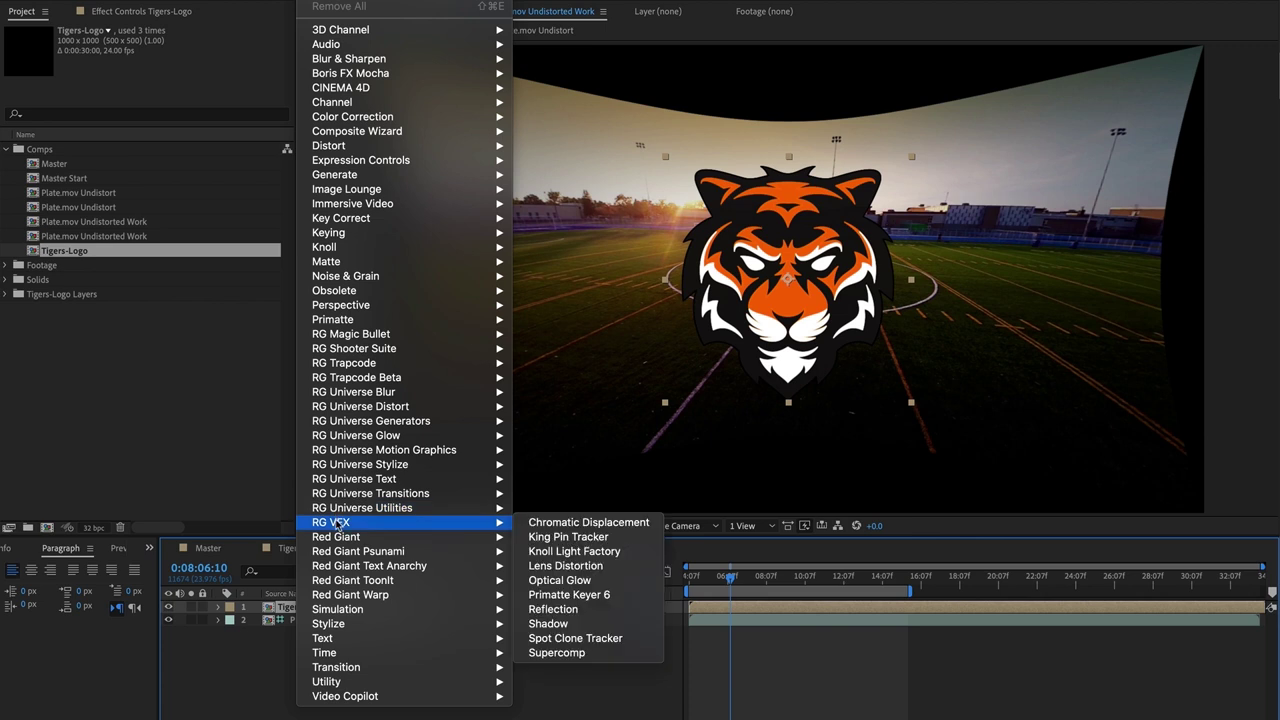
click(635, 543)
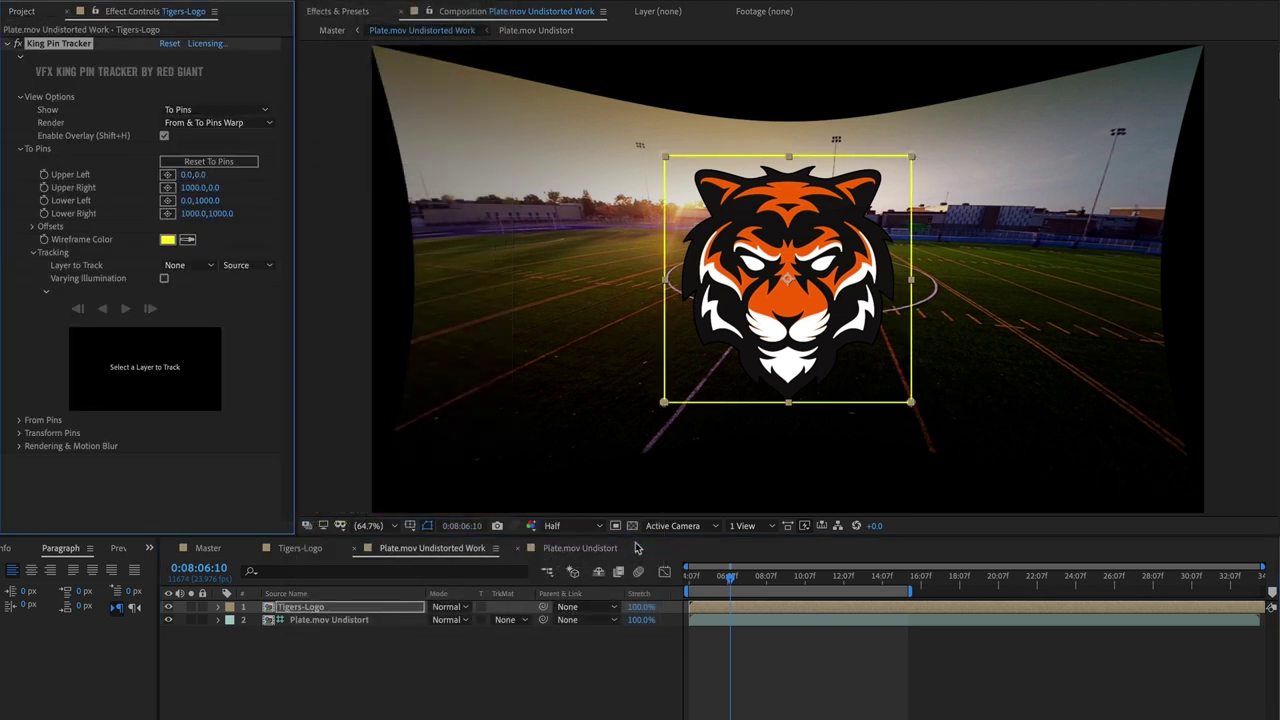
- Place the logo's four To Pins corners on the field's yard lines so that they enclose the centre circle in perspective
drag(665, 156, 728, 248)
drag(664, 403, 602, 293)
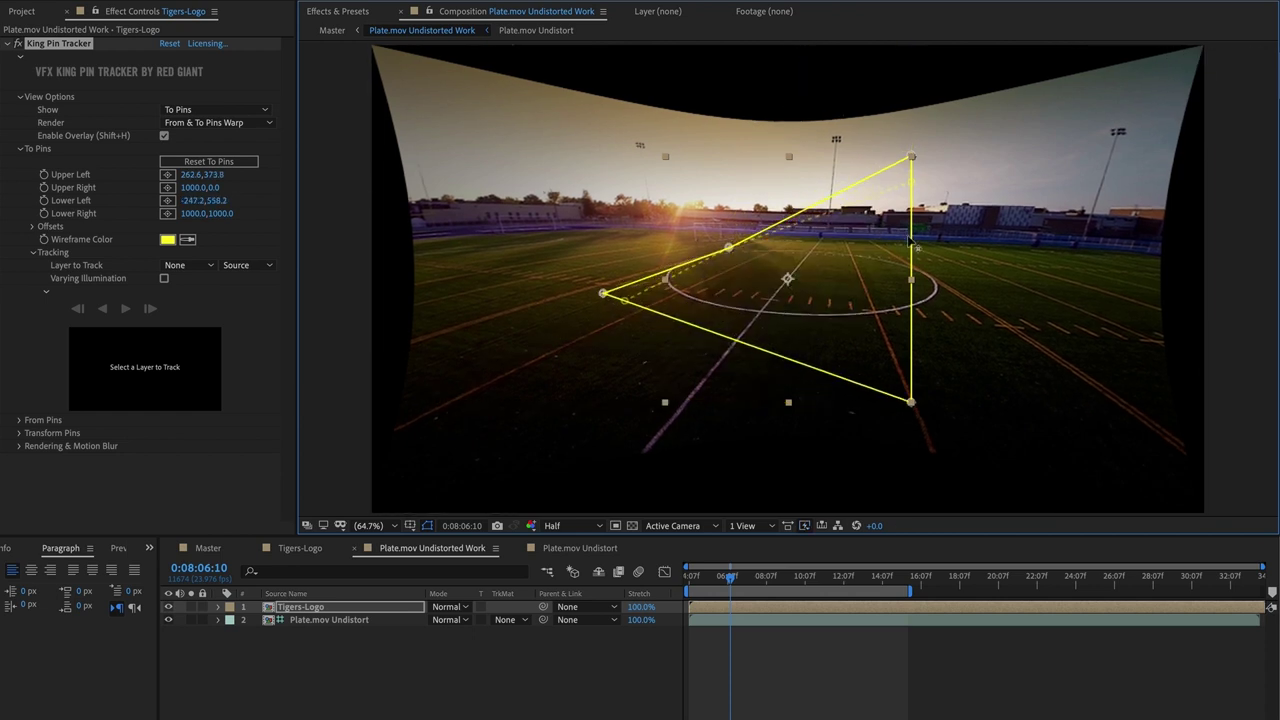
drag(910, 157, 910, 257)
drag(911, 403, 1068, 367)
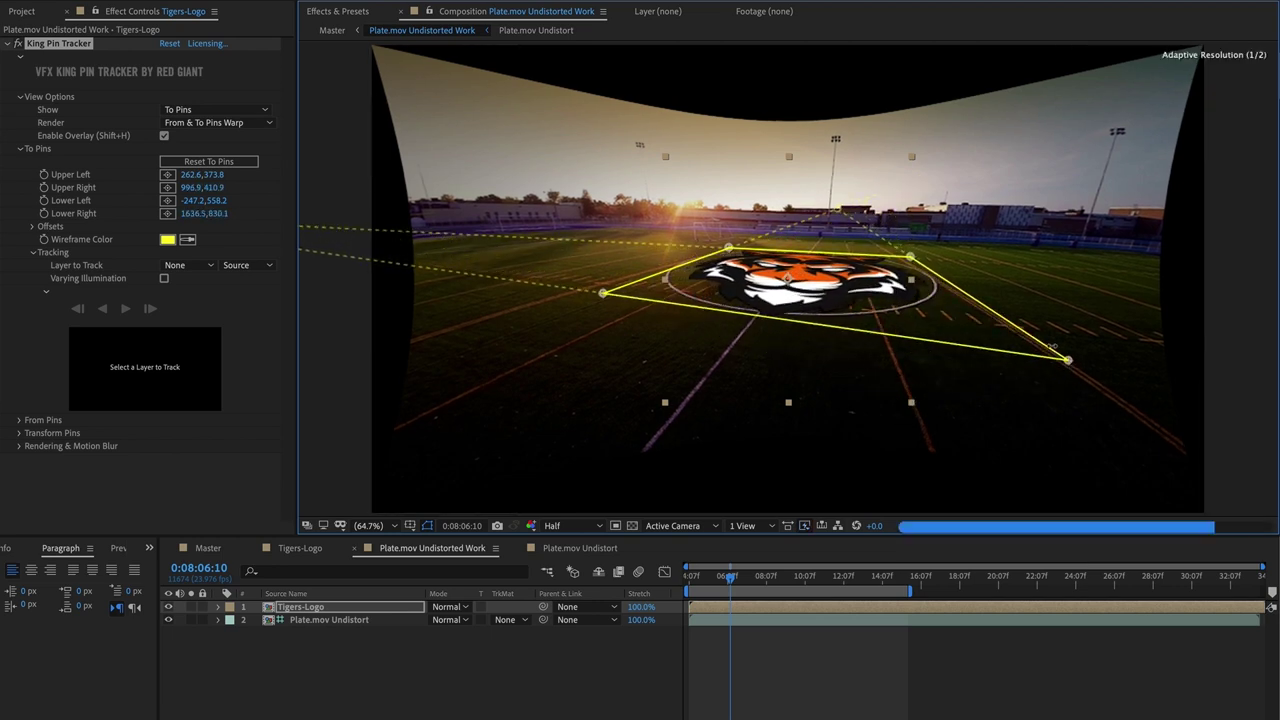
- Fine-tune the pins to about Upper Left (284, 370), Upper Right (955, 415), Lower Left (-355, 548) and Lower Right (1535, 784)
key(grave)
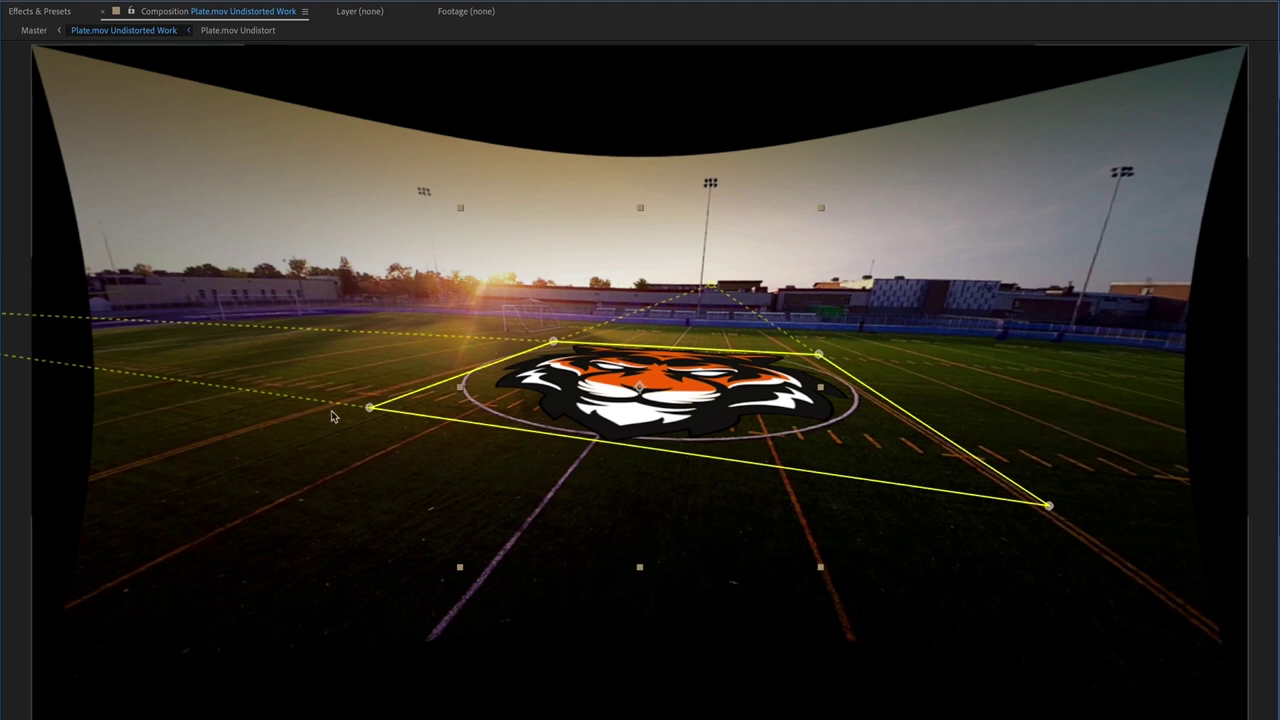
mouse_move(369, 409)
mouse_down()
mouse_move(346, 414)
mouse_move(348, 400)
mouse_up()
drag(550, 330, 558, 331)
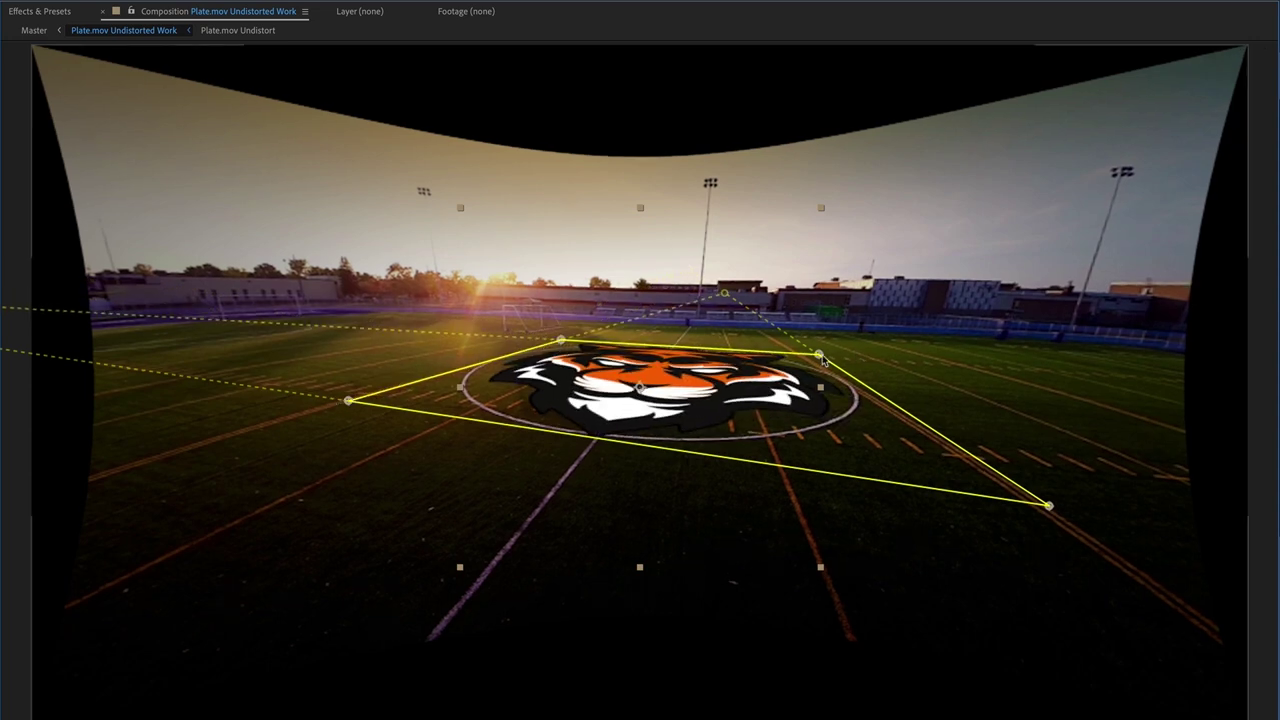
drag(819, 355, 805, 357)
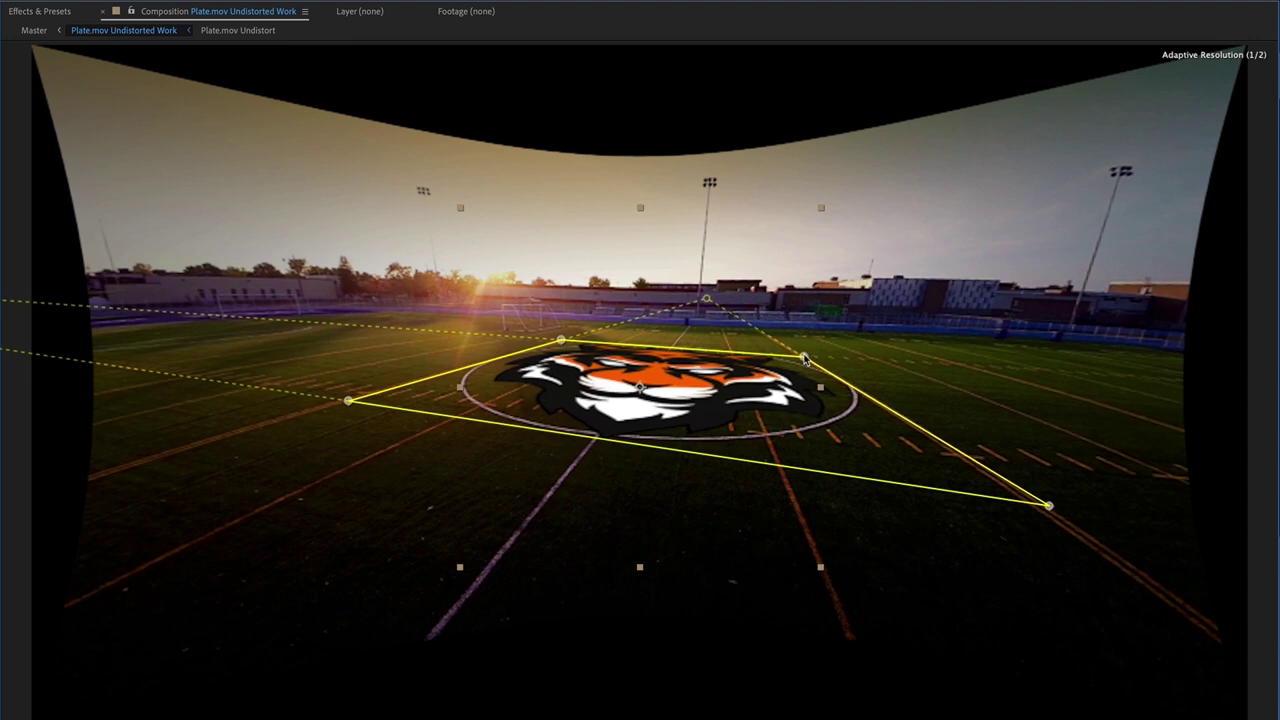
drag(1048, 506, 1012, 490)
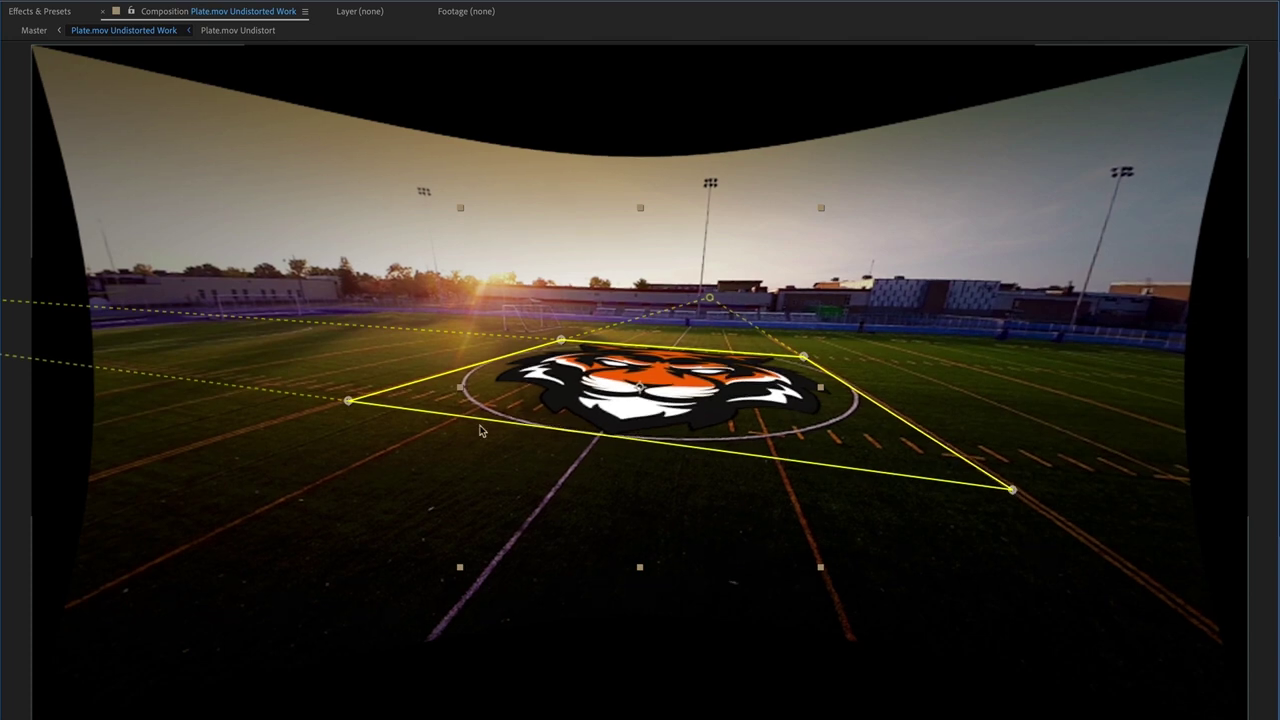
drag(340, 407, 330, 408)
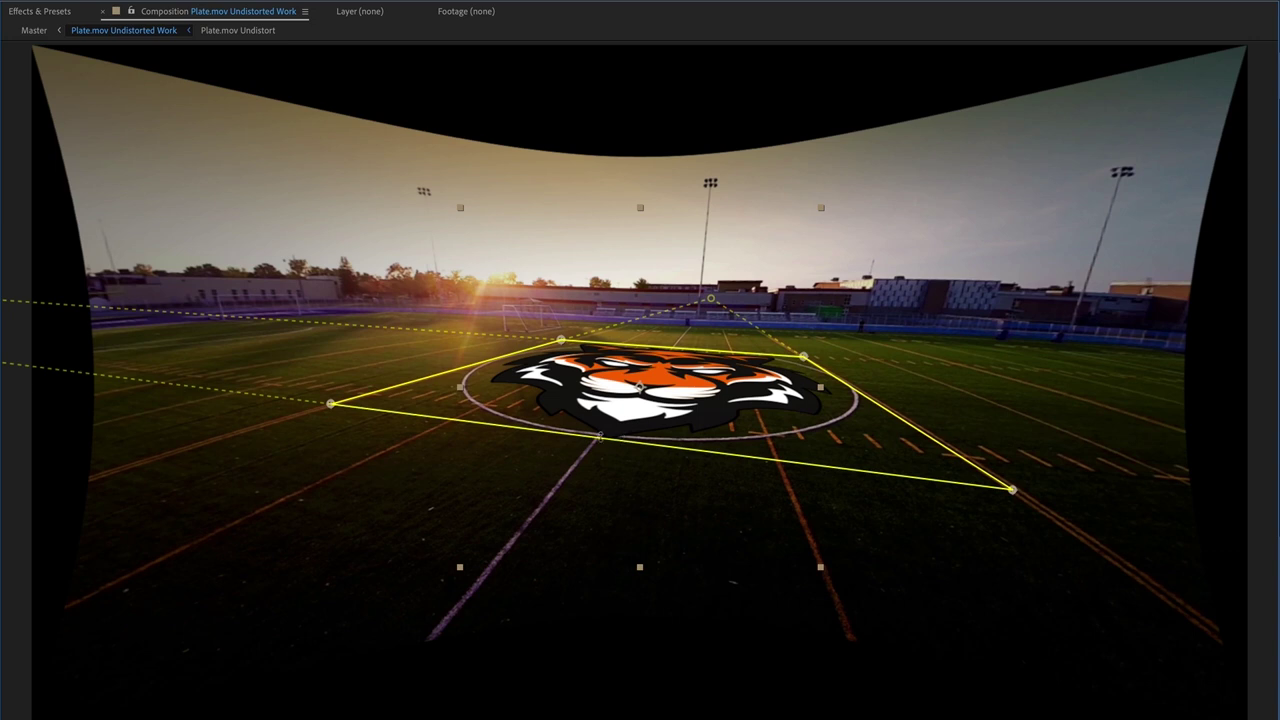
drag(805, 360, 806, 358)
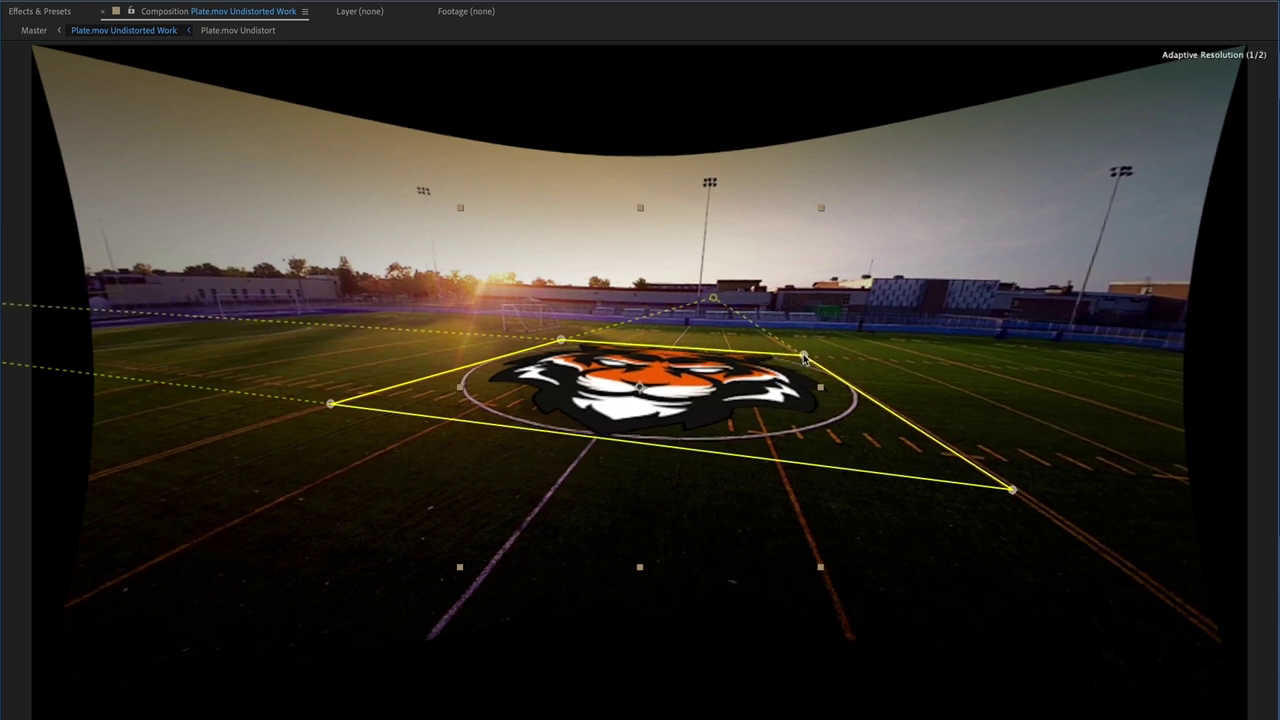
drag(1012, 491, 1013, 490)
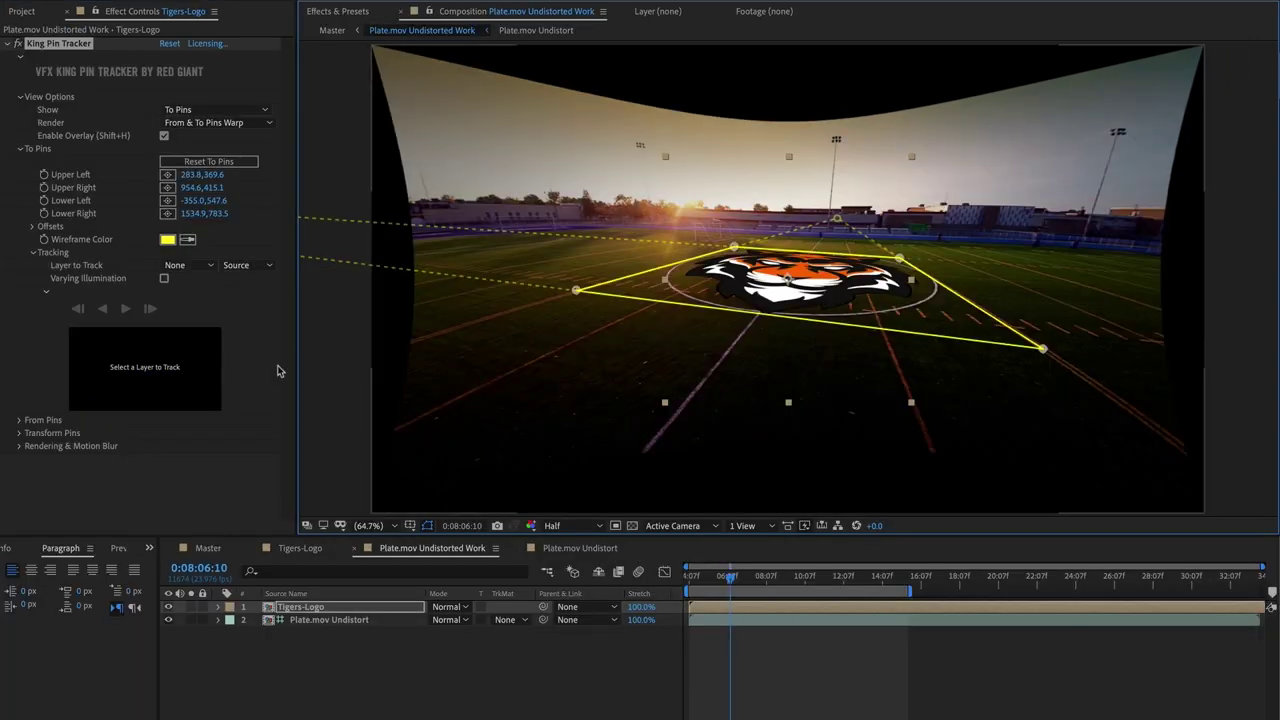
- Set Plate.mov Undistort as the layer to track, and track the pins backward and forward from 0:08:06:10 across the work area
click(191, 266)
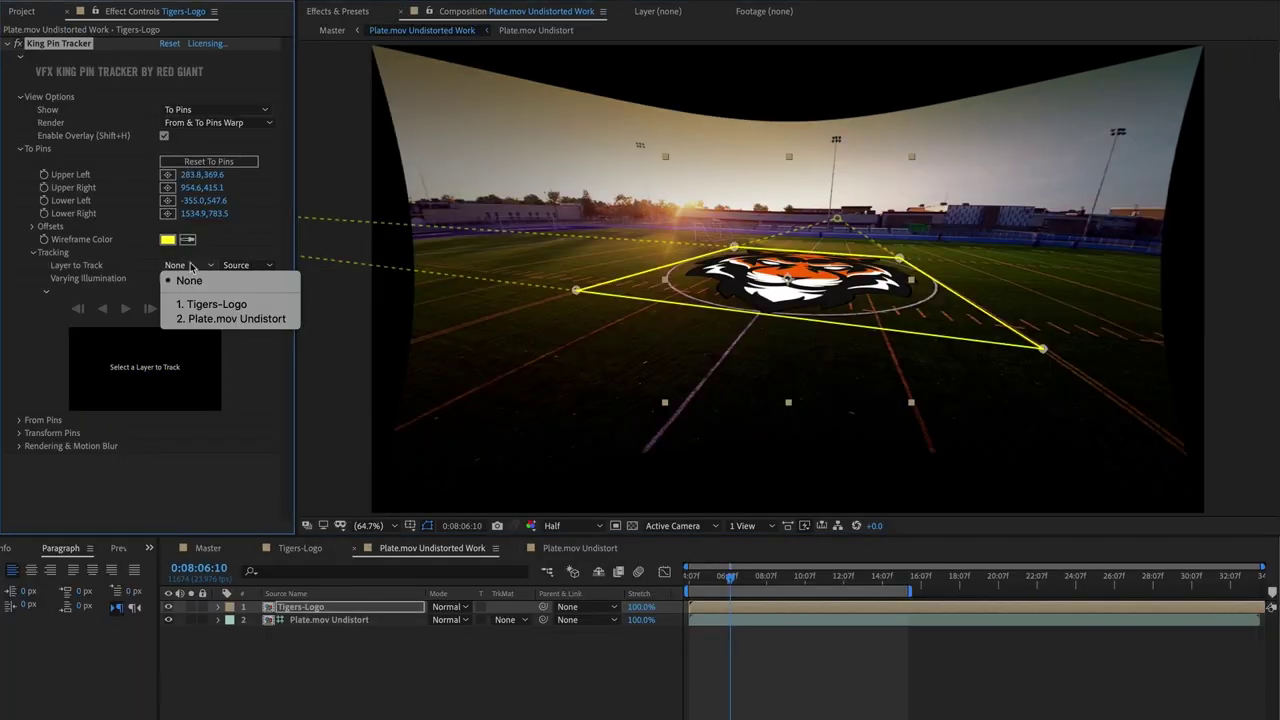
click(207, 318)
click(103, 309)
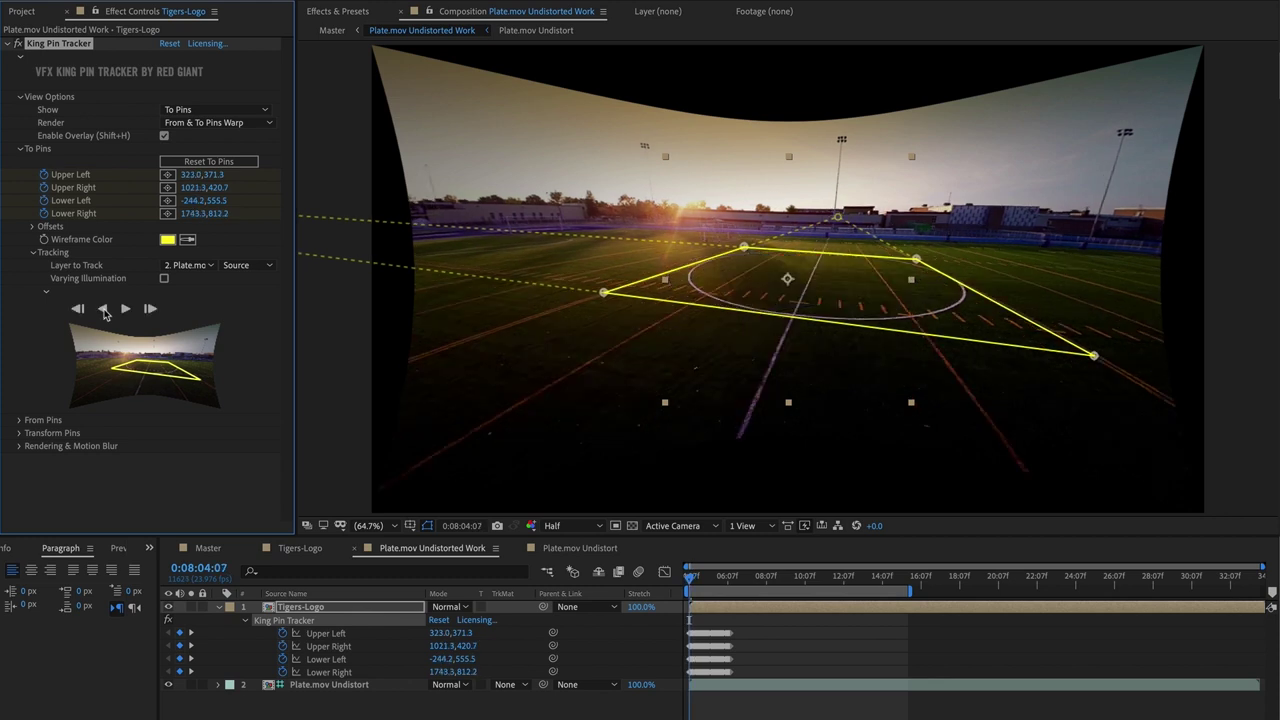
drag(694, 581, 733, 589)
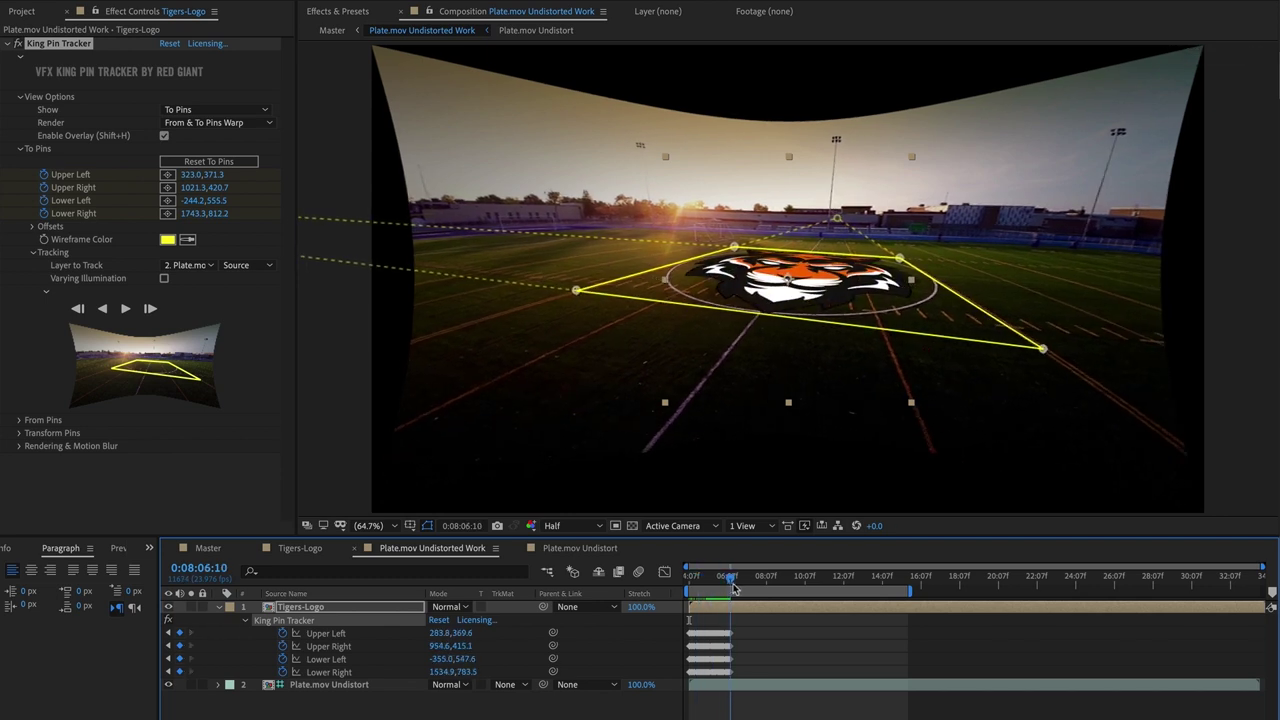
click(124, 310)
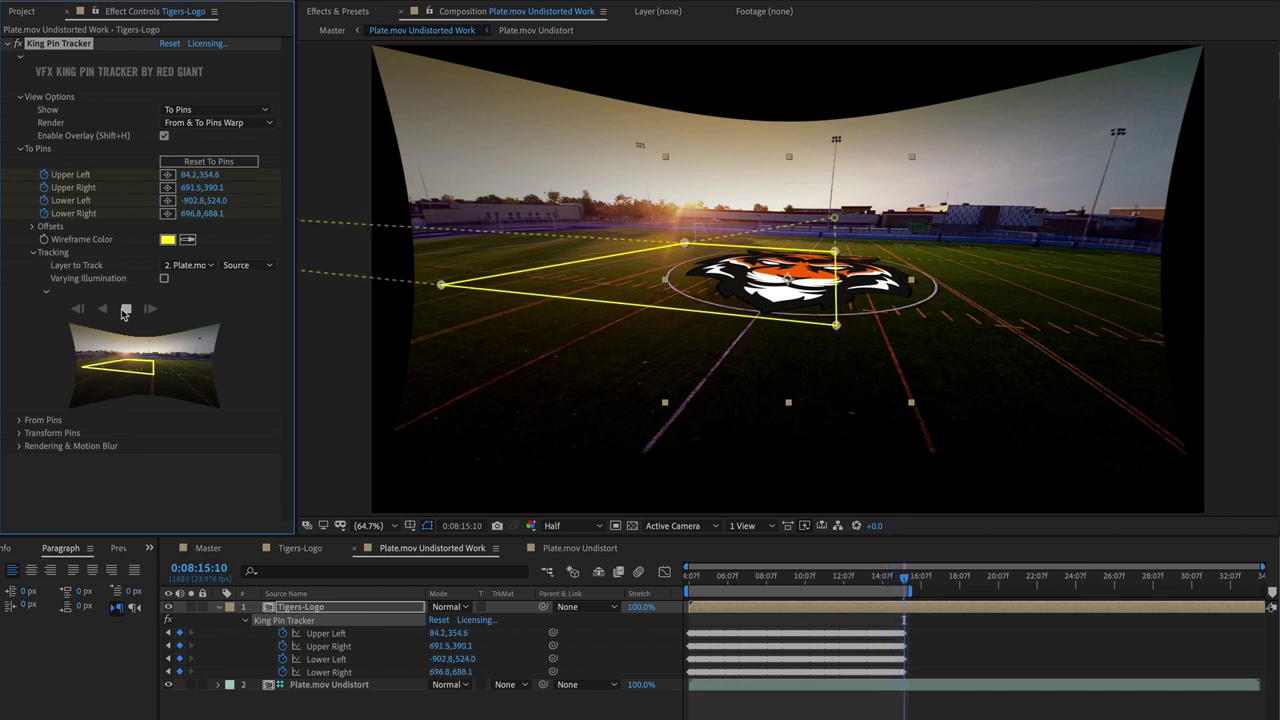
click(125, 311)
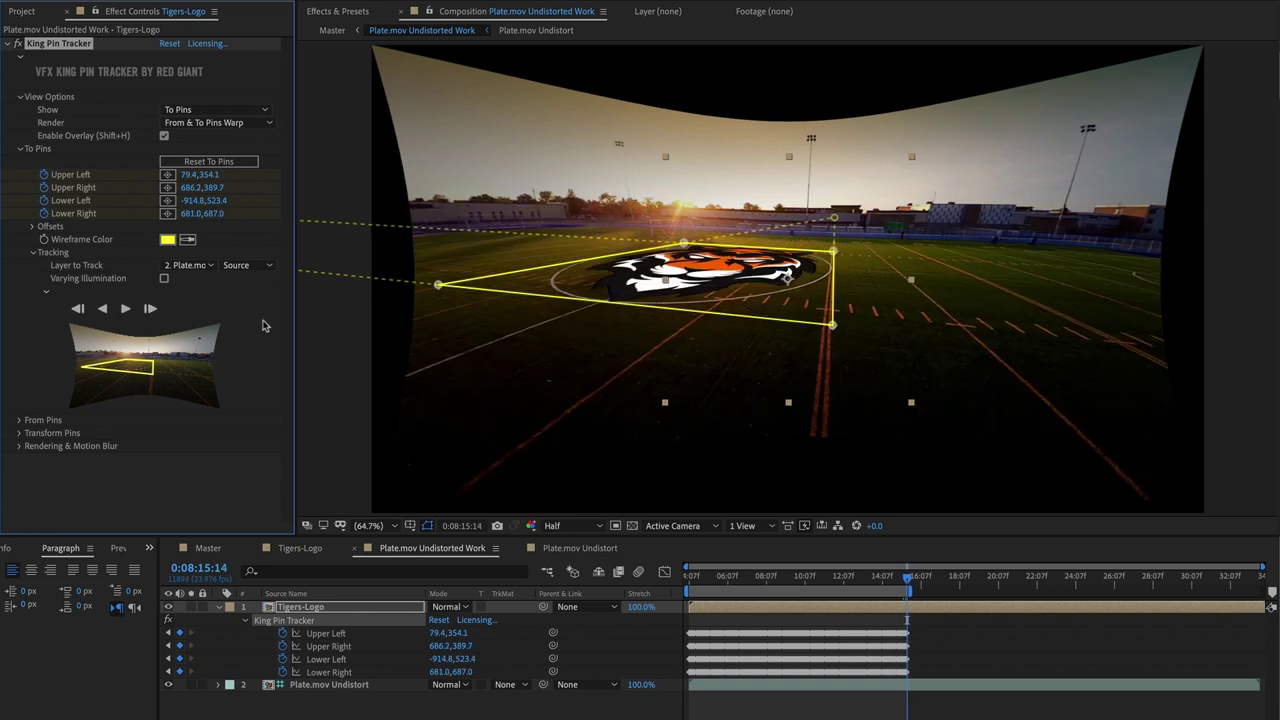
- Review the tracked logo over time in Plate.mov Undistorted Work and in Master, and compare with the Plate.mov Undistort composition
click(718, 576)
drag(718, 582, 781, 588)
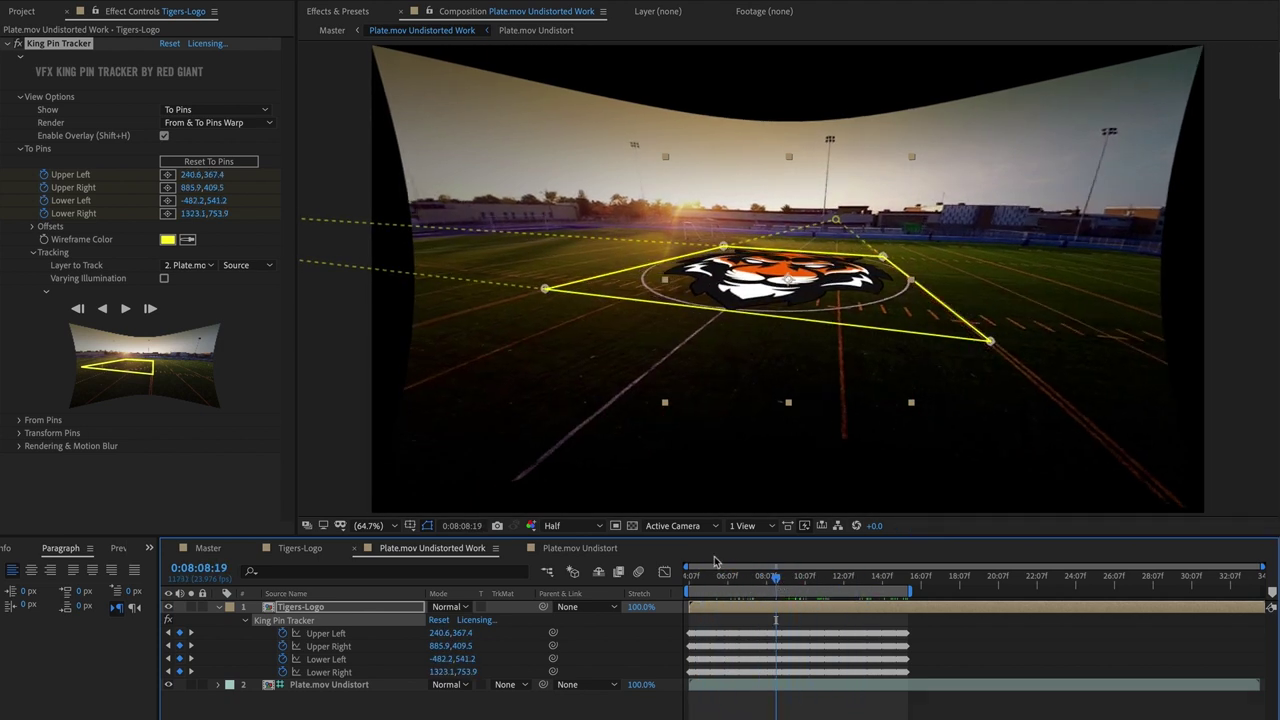
click(234, 553)
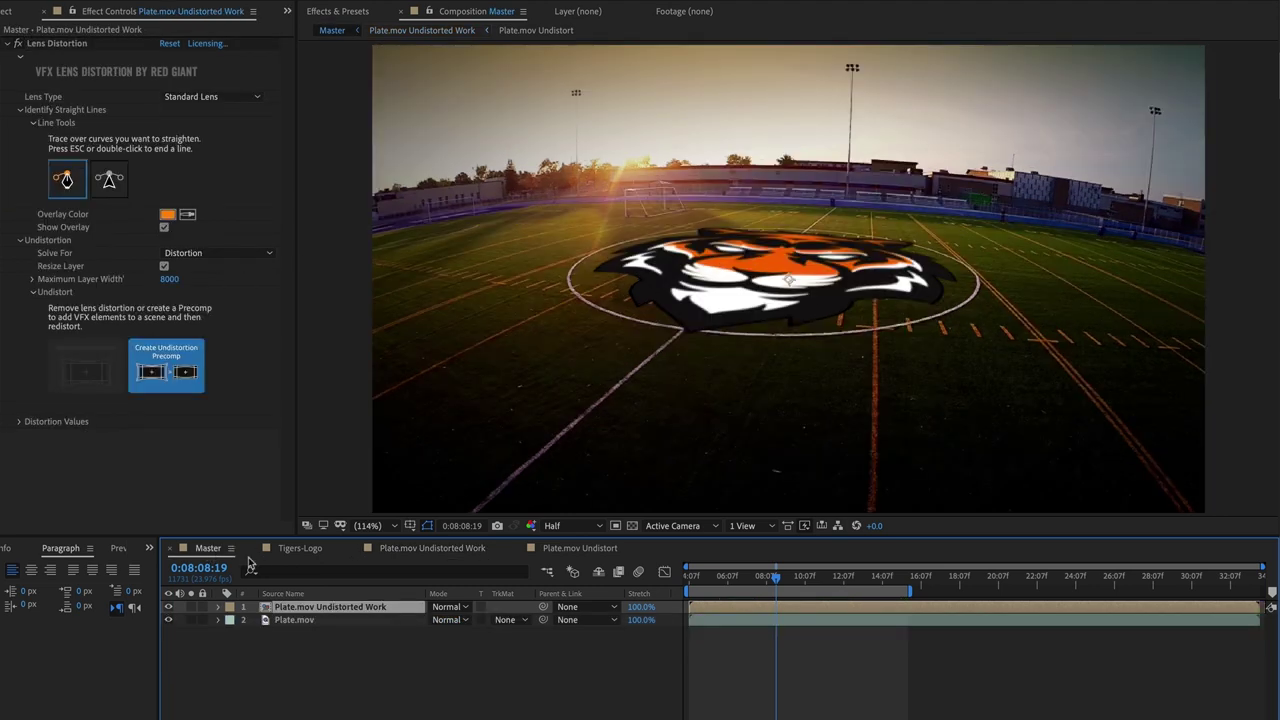
drag(751, 586, 826, 588)
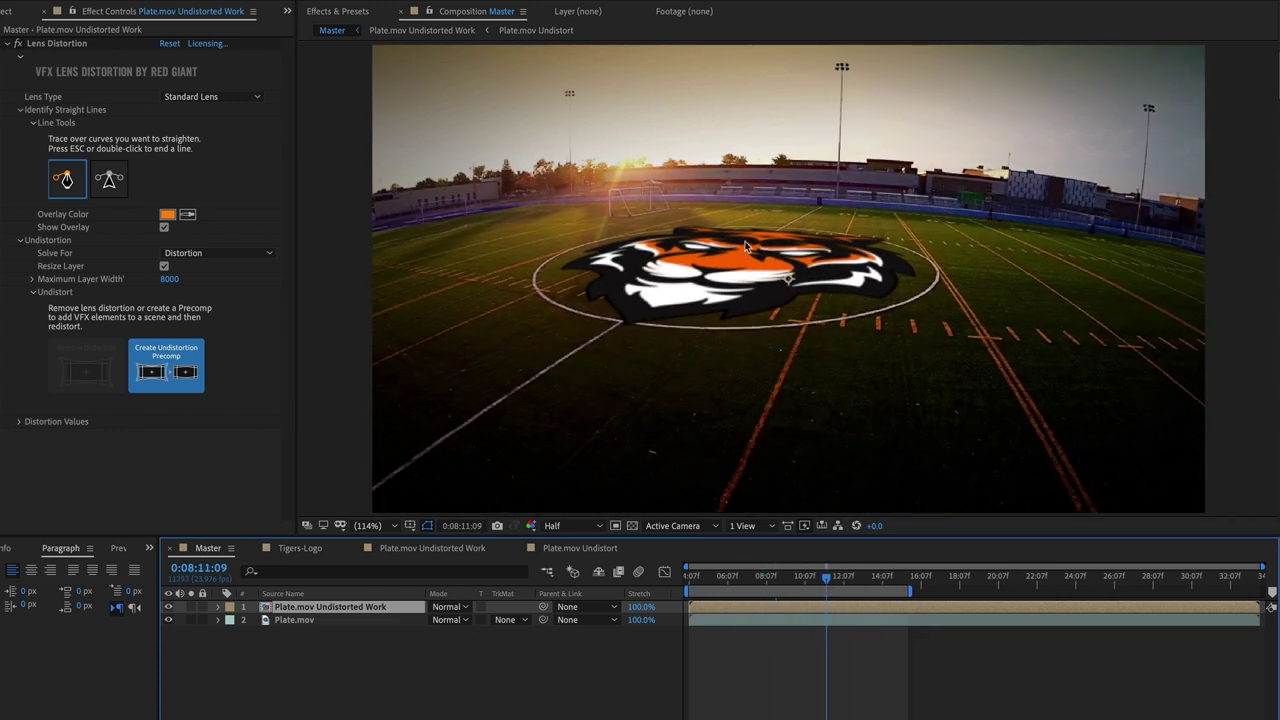
click(580, 548)
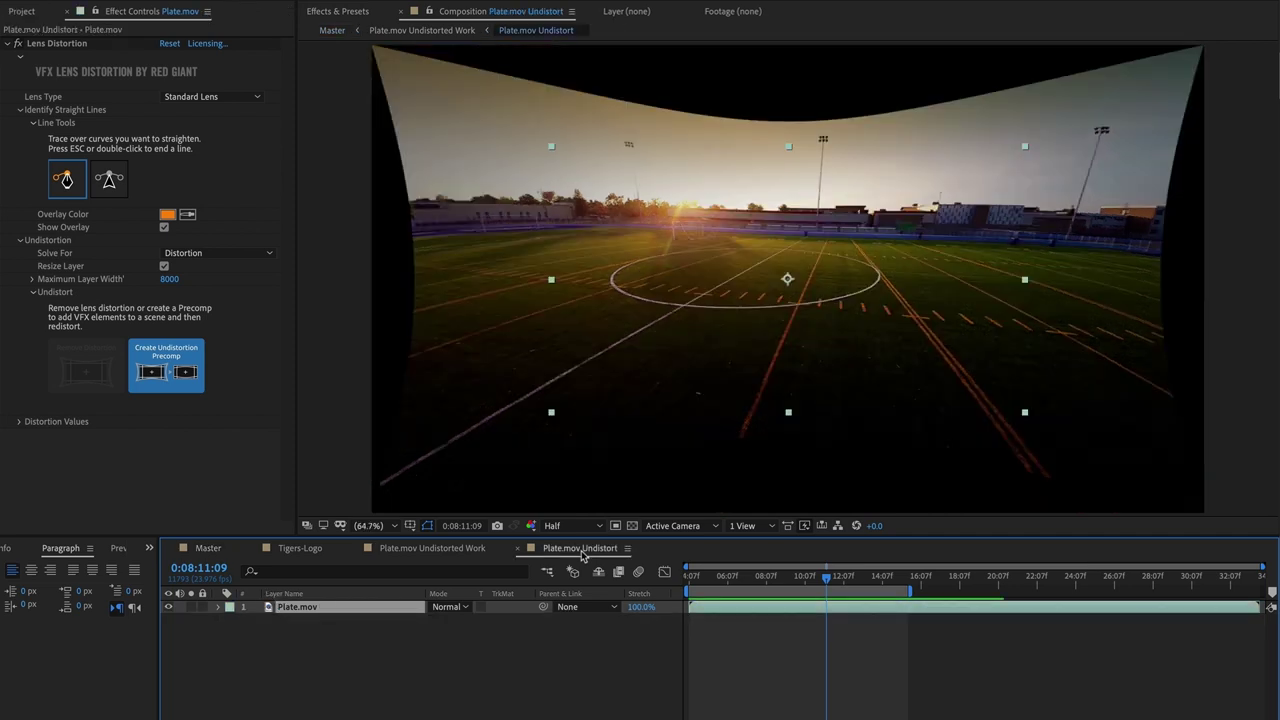
drag(725, 582, 792, 582)
- Set the logo's Transform Pins to Scale 76.0, Translate X -1.0 and Translate Y -8.0, and check its motion in Master
click(432, 548)
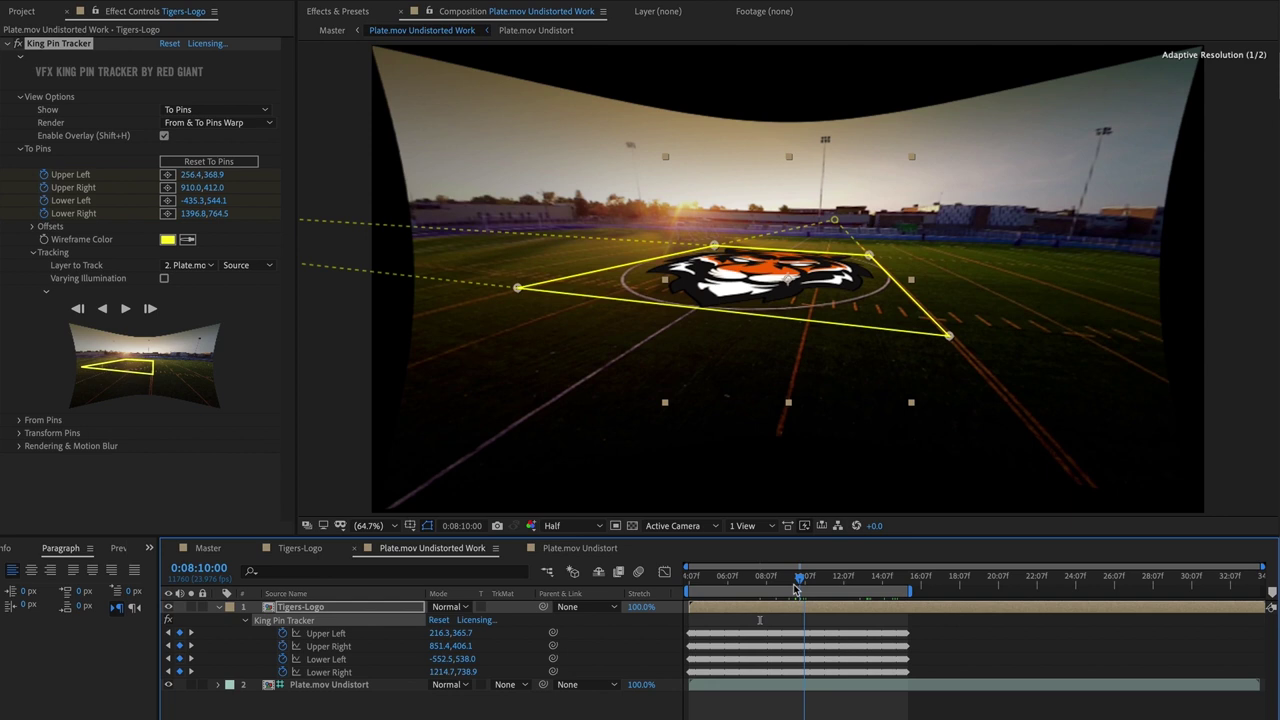
click(18, 434)
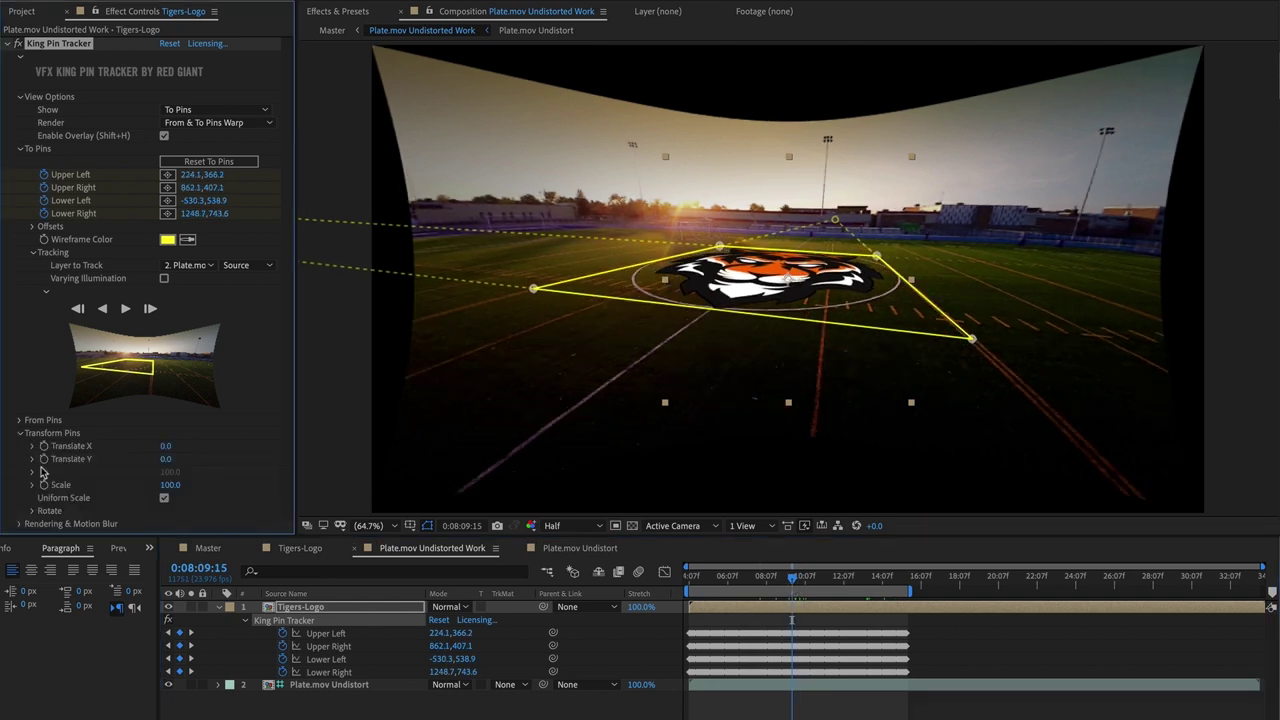
drag(166, 485, 159, 458)
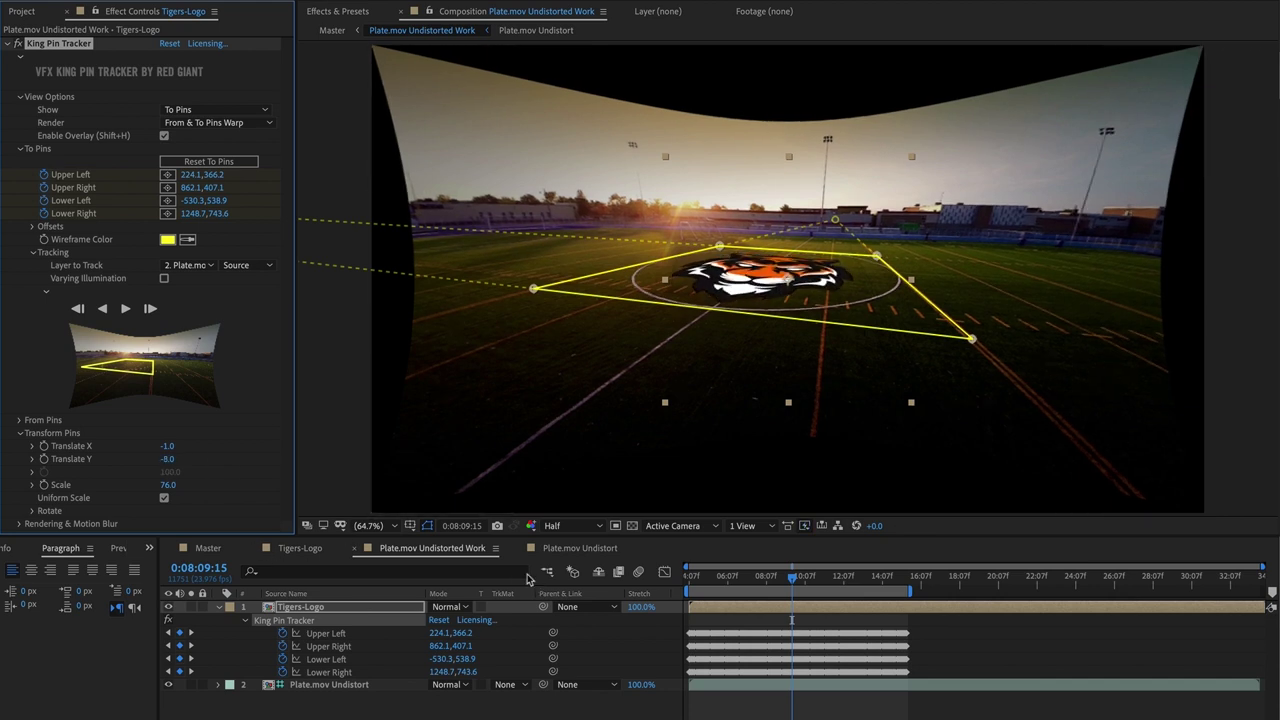
click(215, 549)
drag(792, 577, 765, 582)
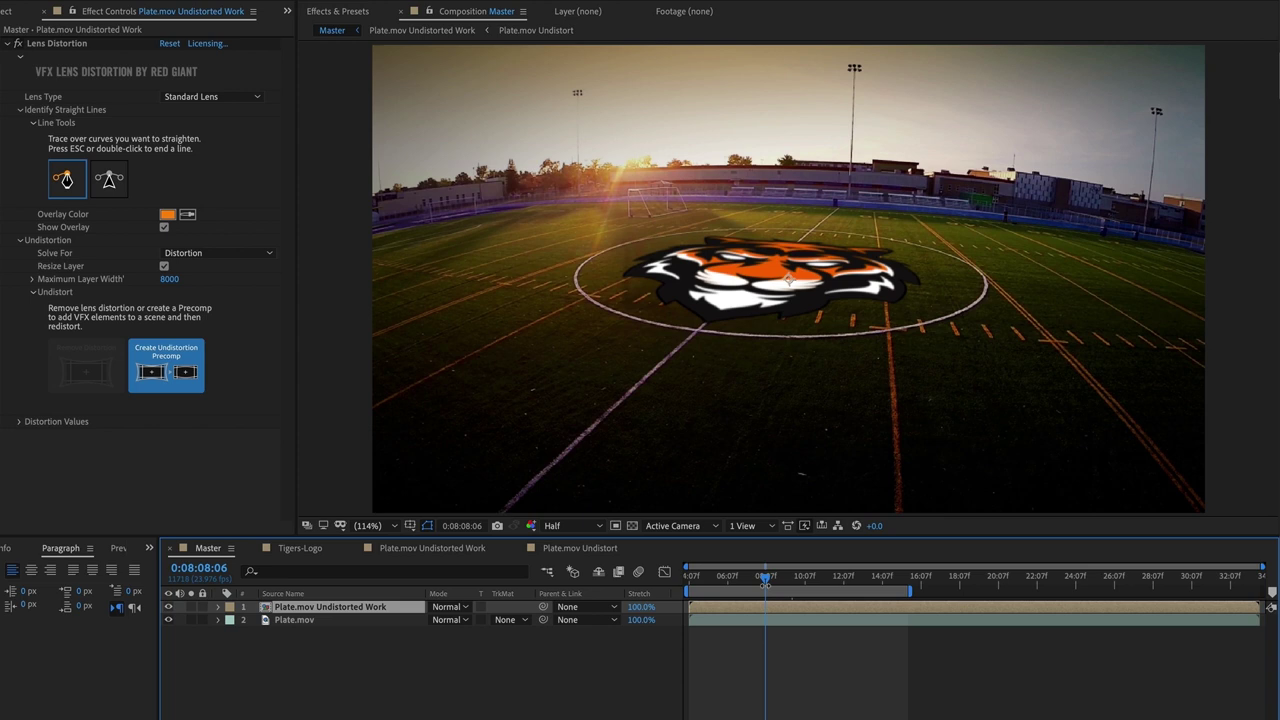
- Switch to the browser, search the Red Giant tutorials for "lens", and open Getting Started with Lens Distortion Matcher
key(super+Tab)
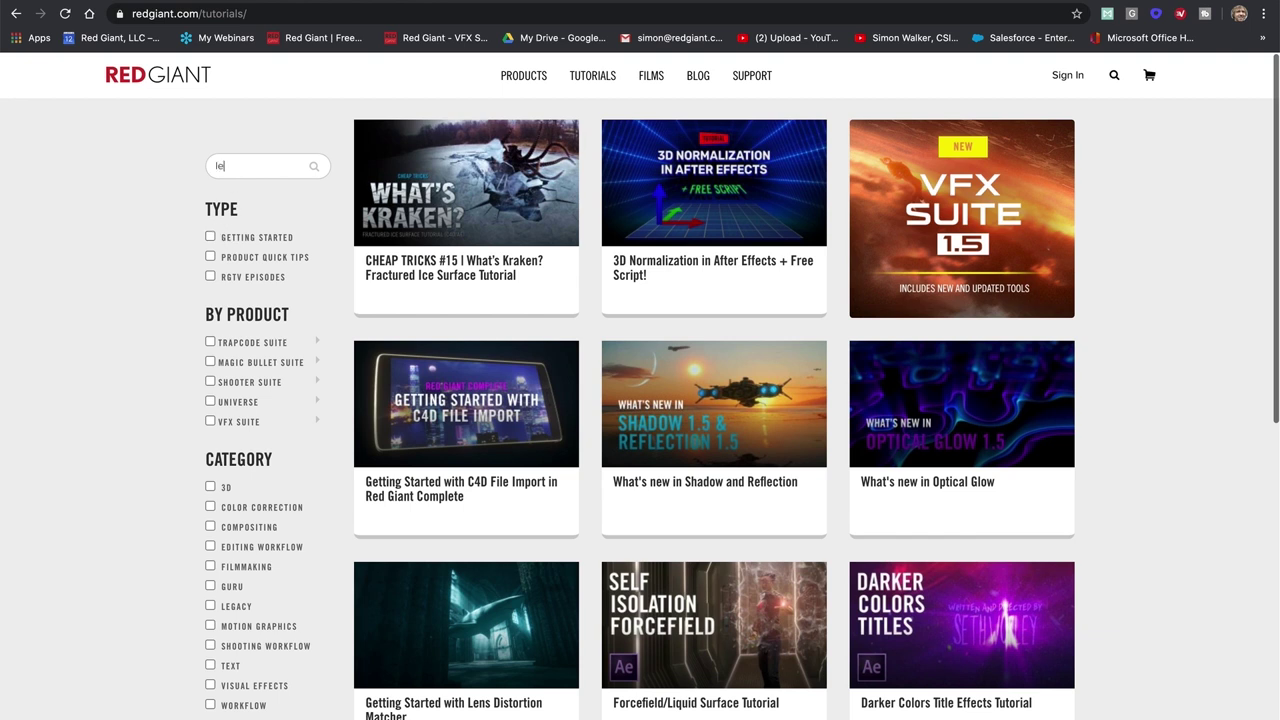
click(317, 170)
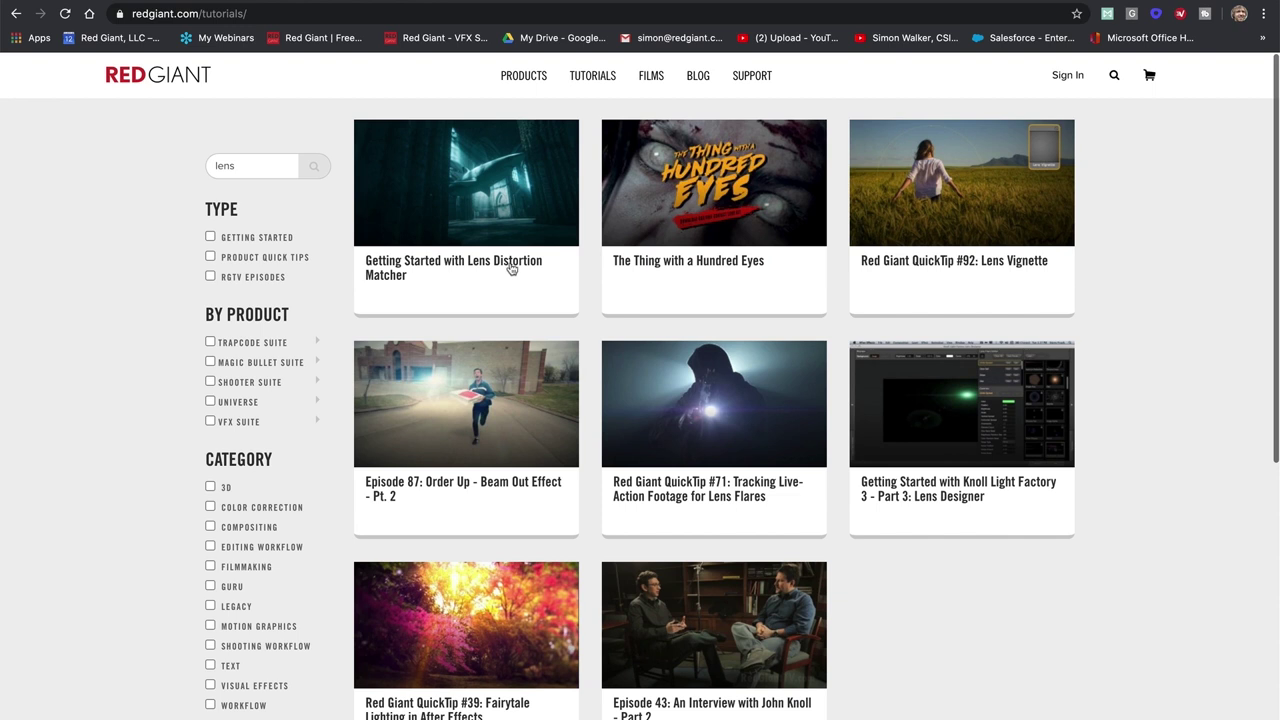
click(510, 268)
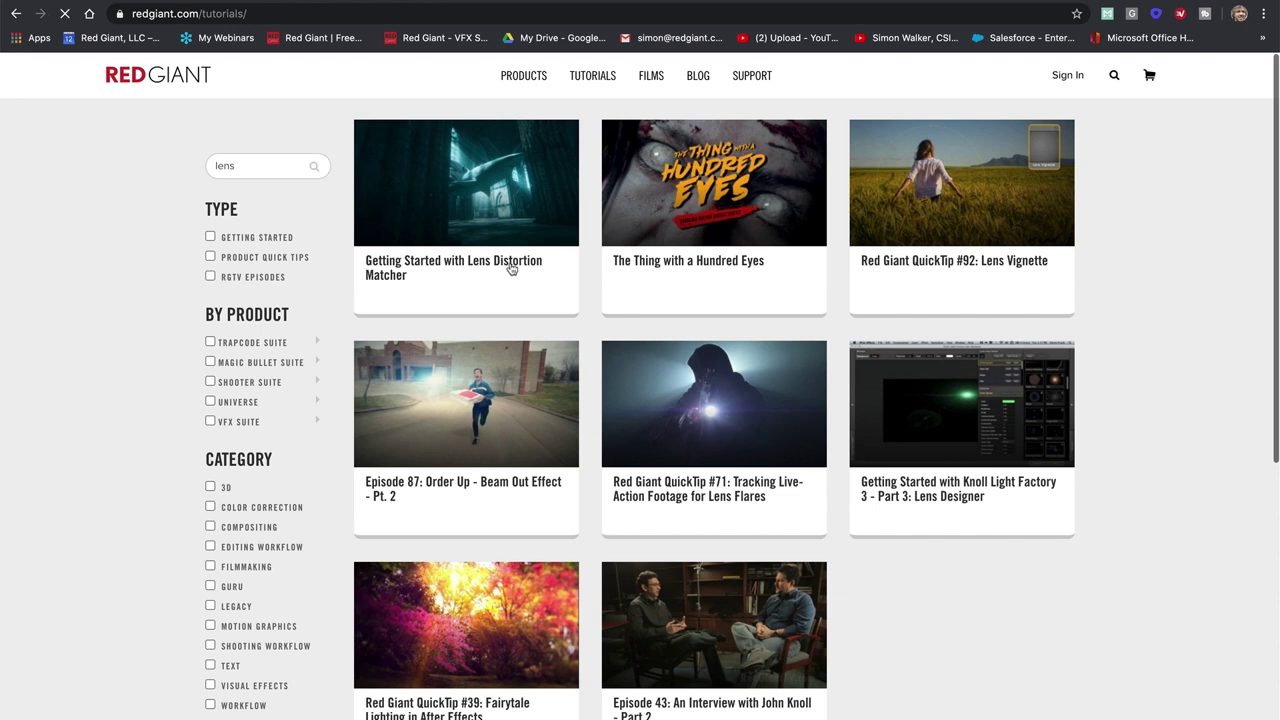